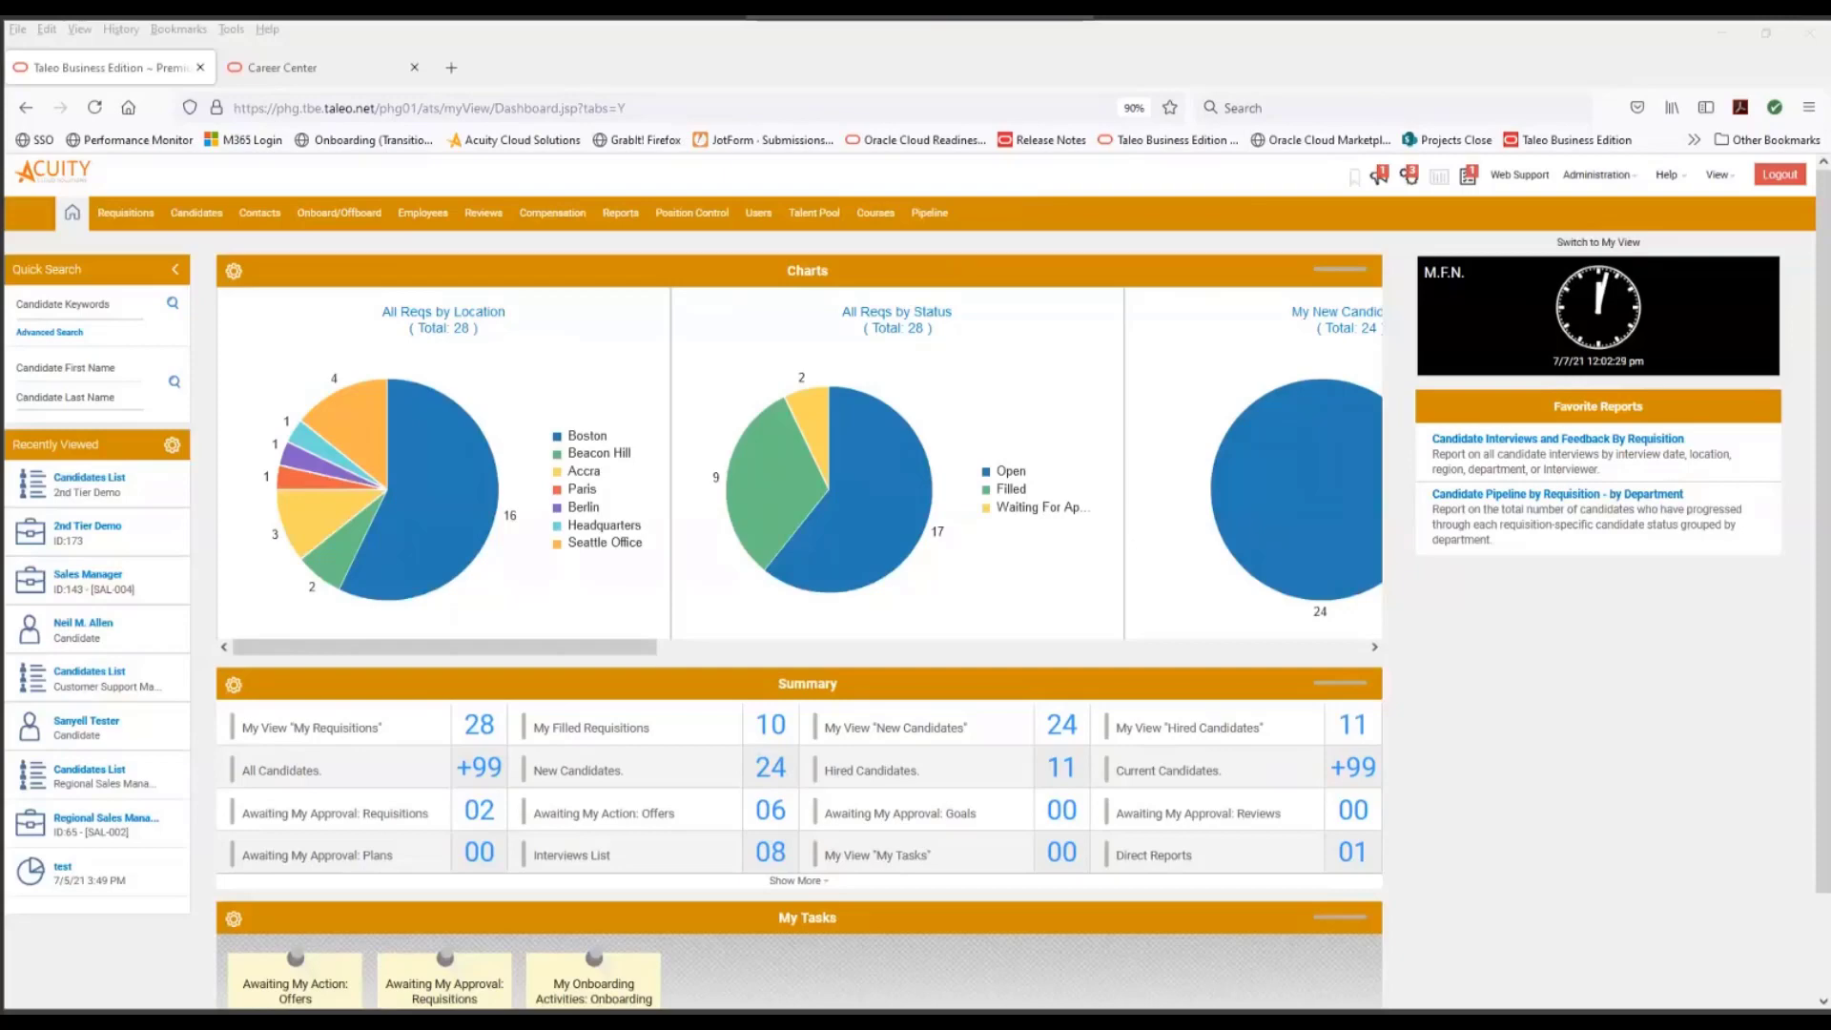
# - Open the Non Exempt Workflow for editing from the req-specific candidate workflows of the Recruit customization settings
pyautogui.click(1609, 175)
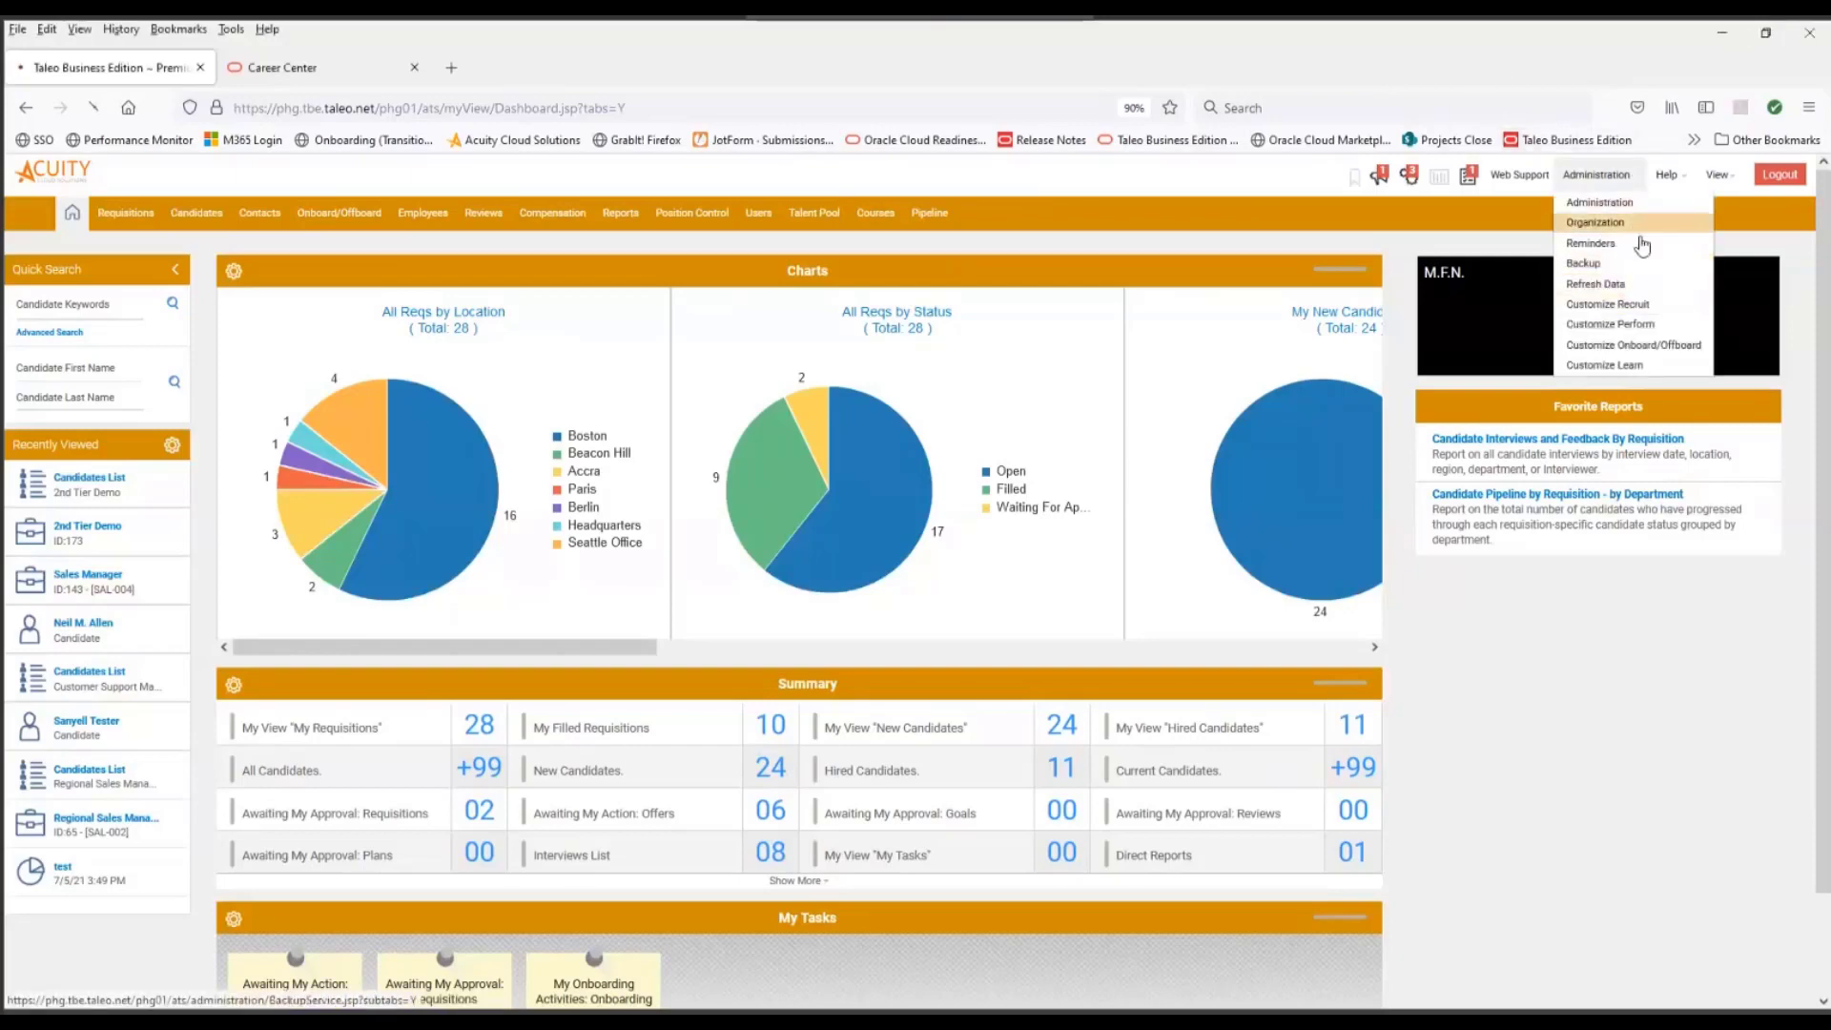
pyautogui.click(1614, 305)
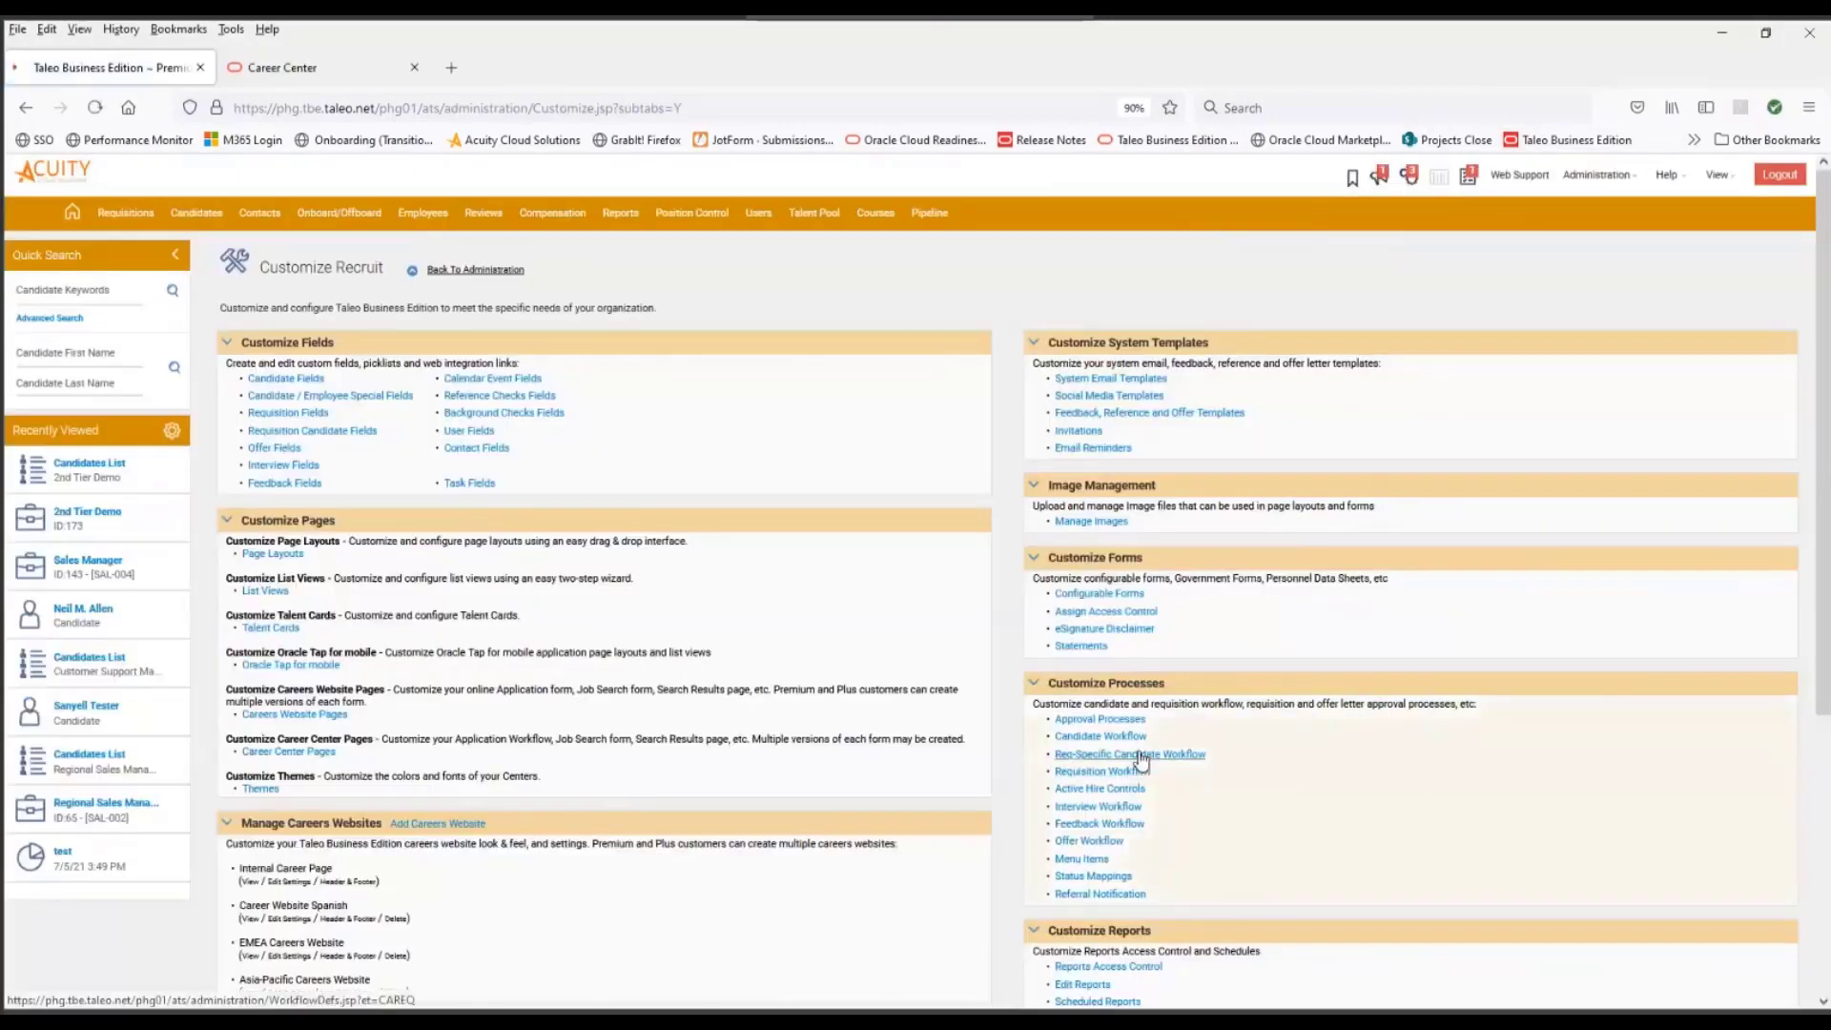
pyautogui.click(1140, 754)
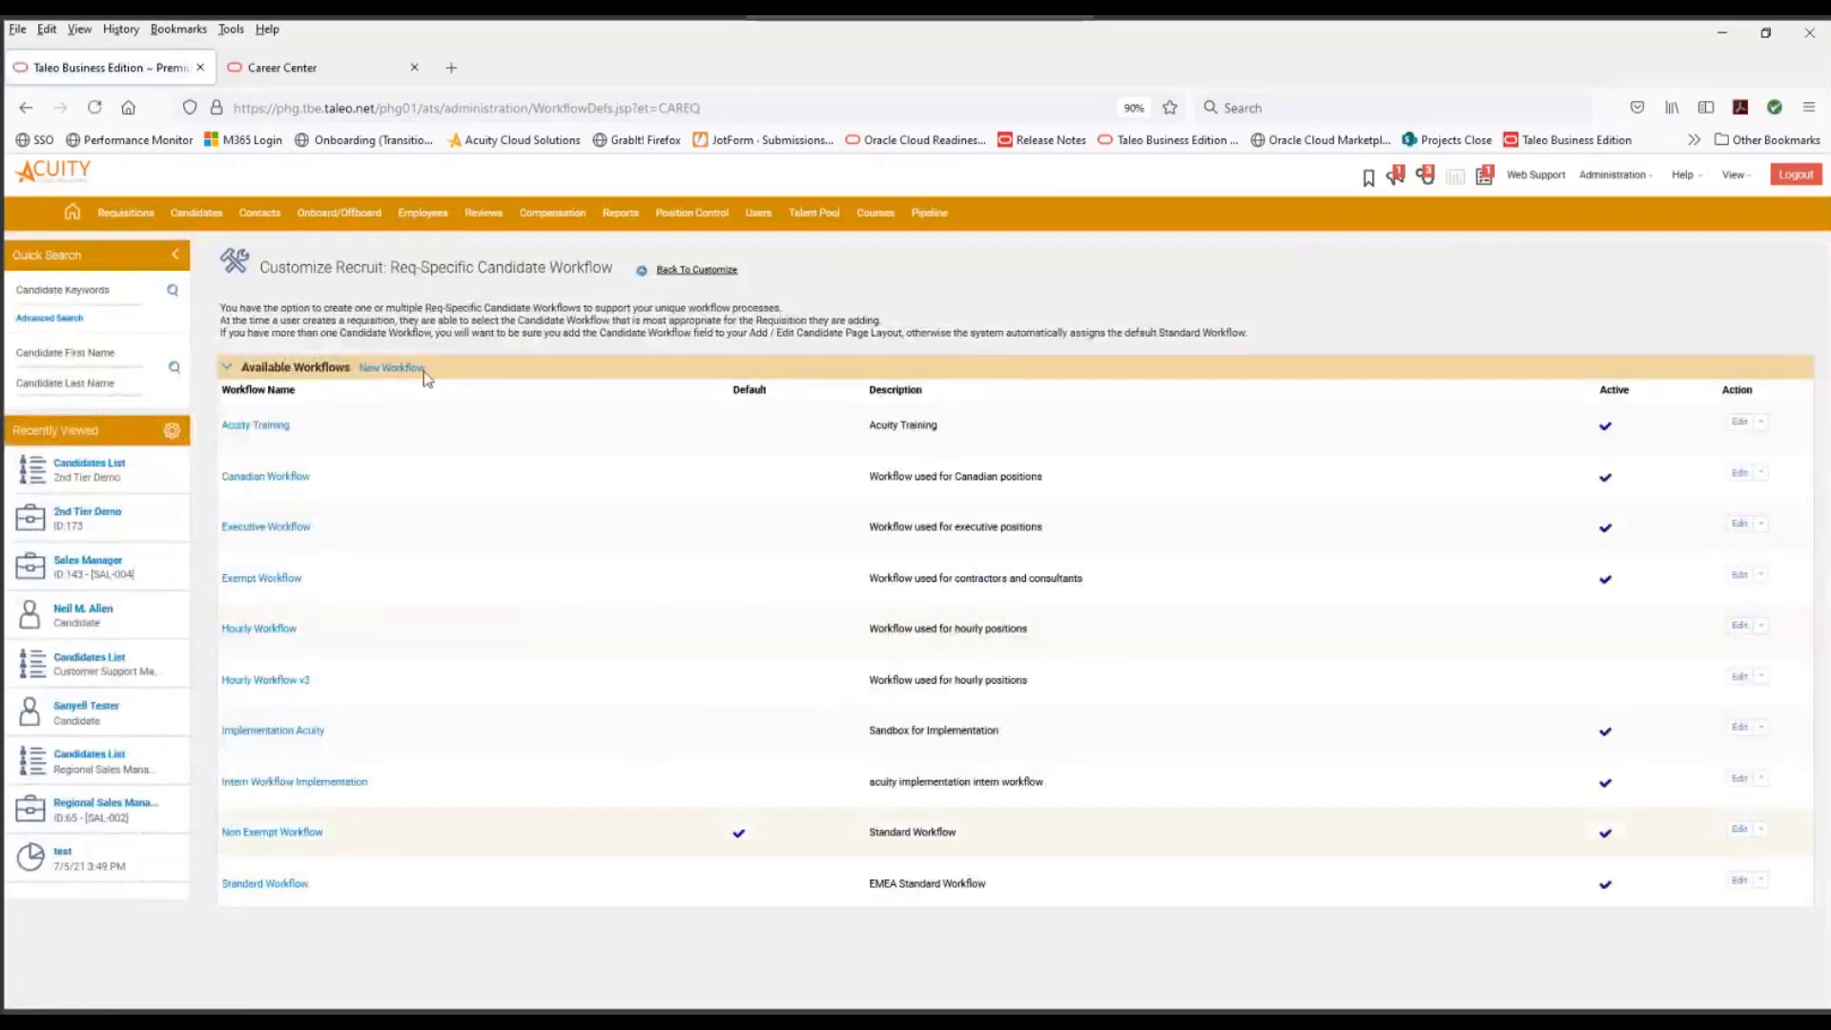
pyautogui.click(293, 842)
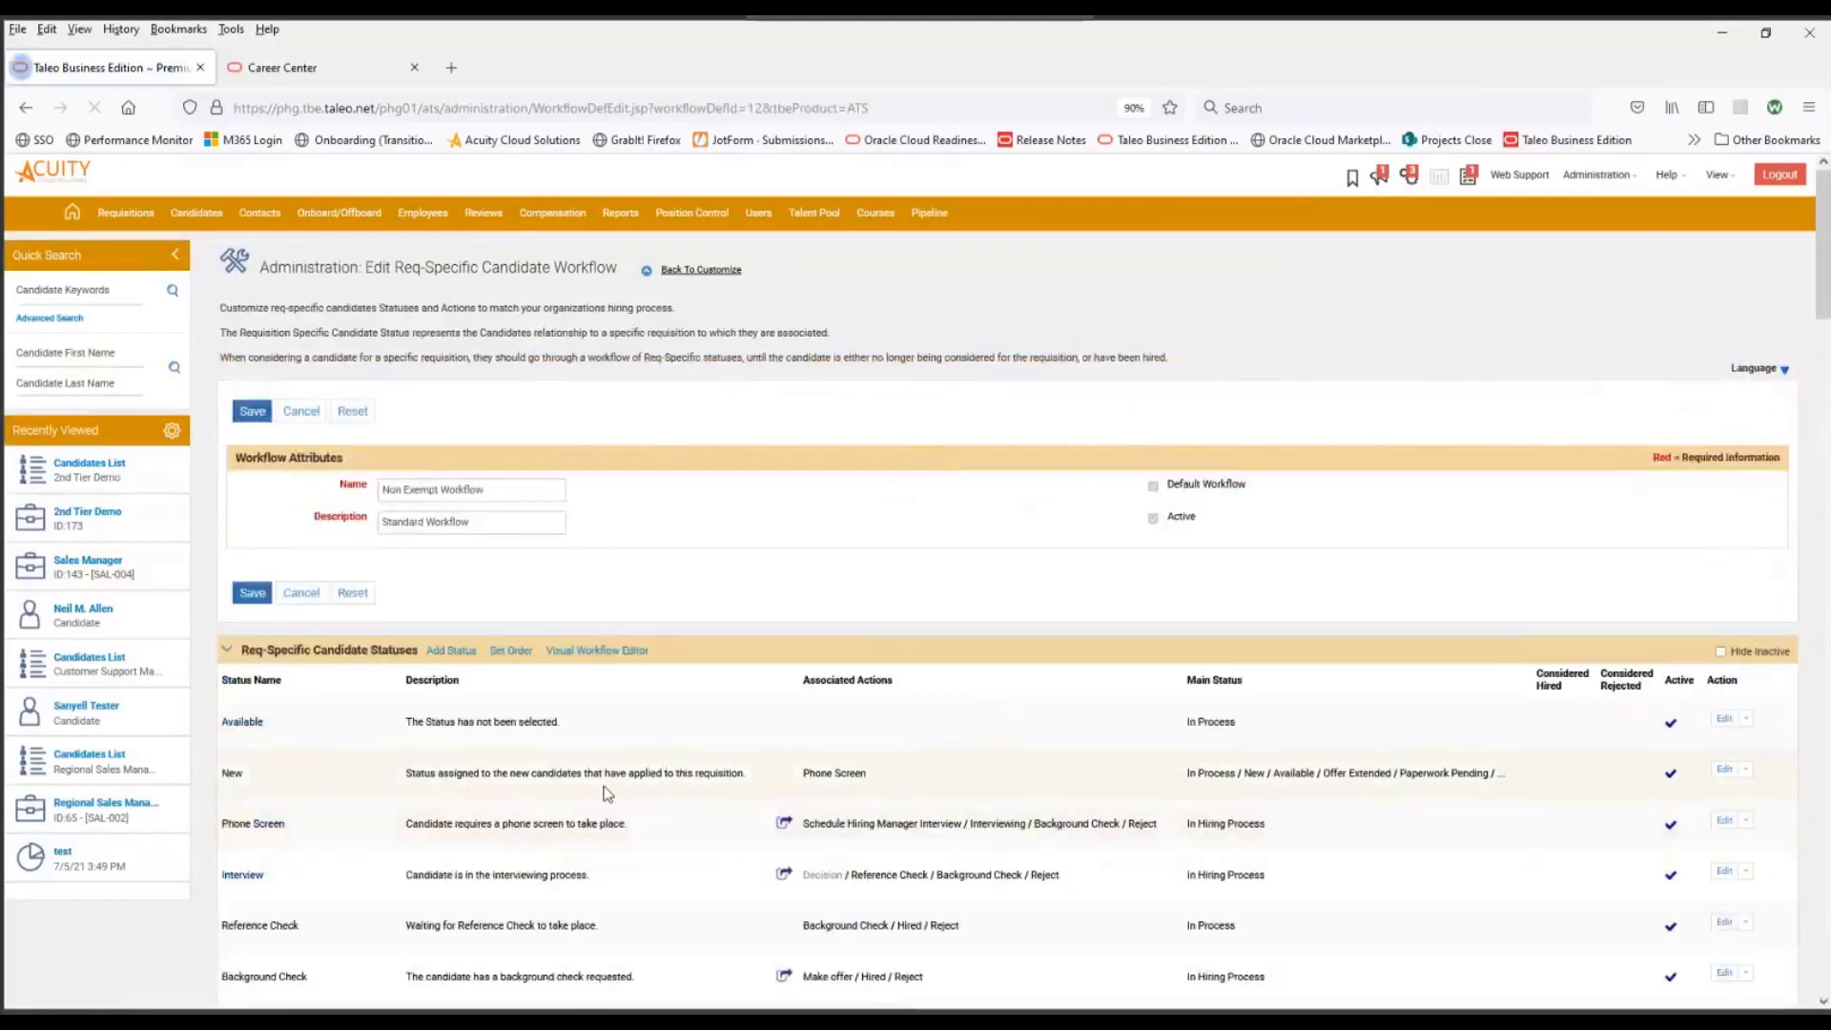
# - Add a new req-specific candidate status to the workflow and name it Invited
pyautogui.scroll(-5, 604, 791)
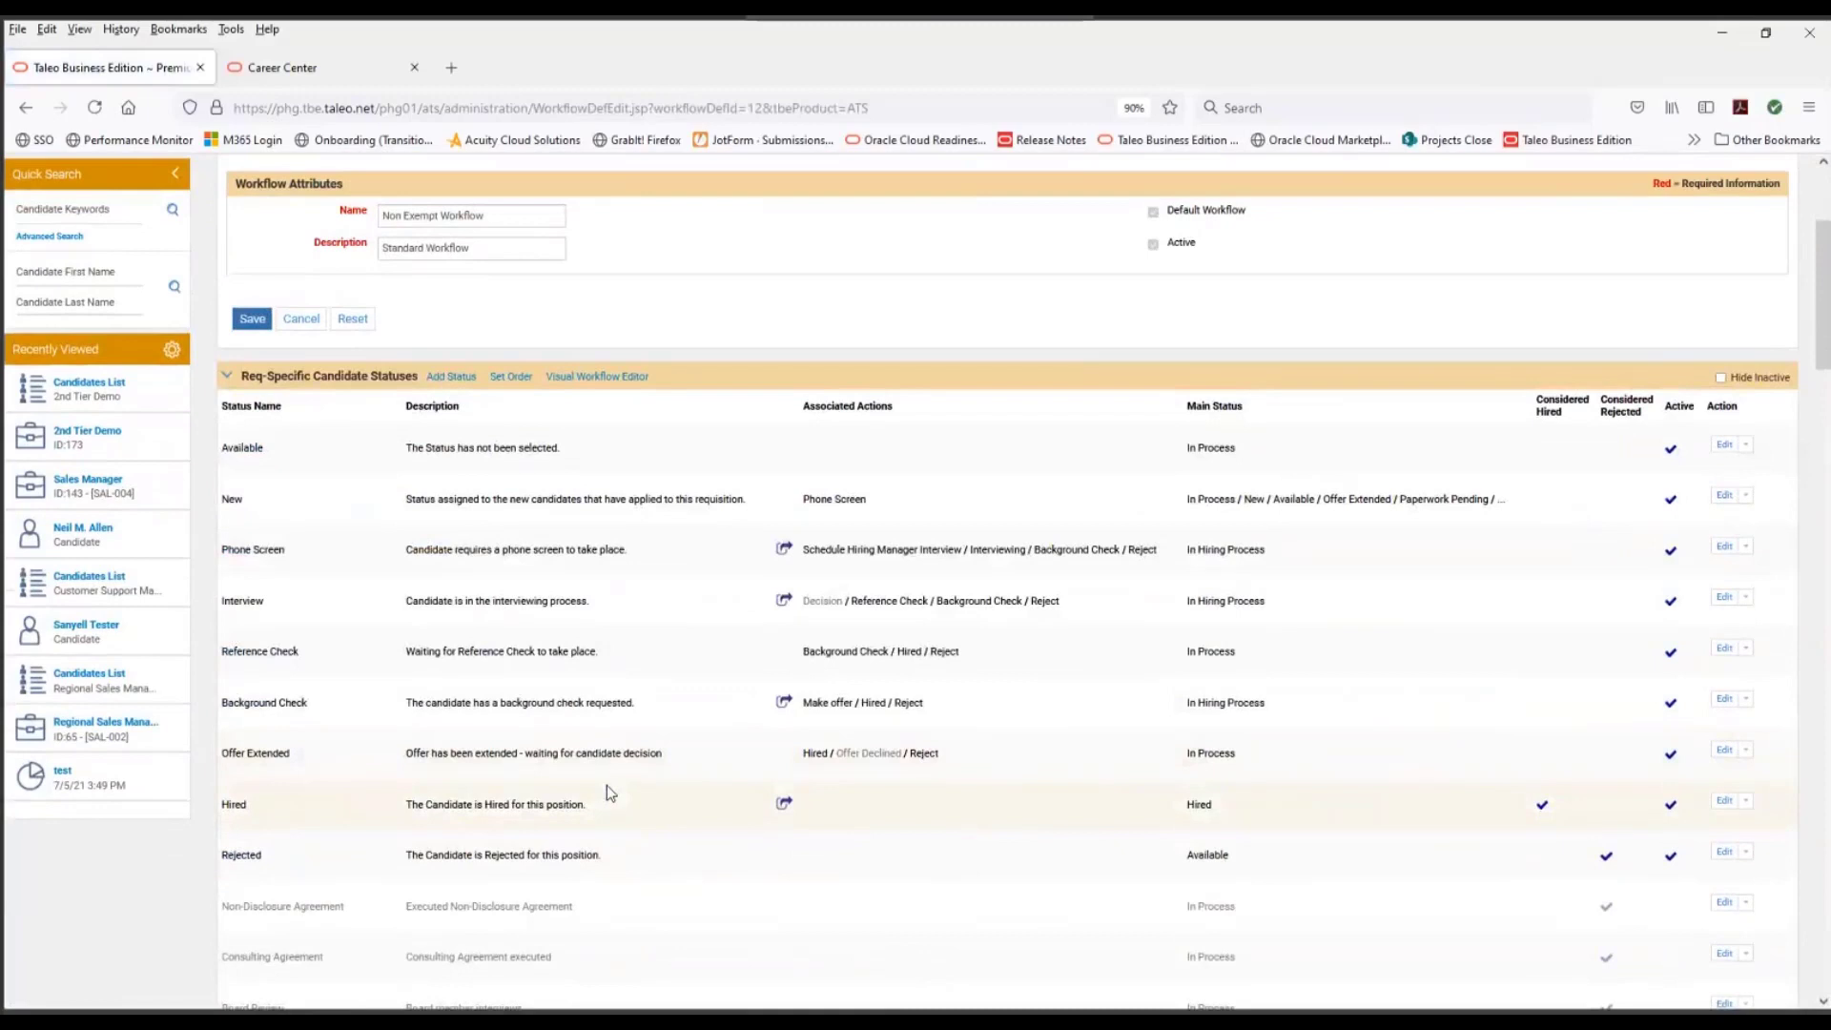
pyautogui.click(462, 380)
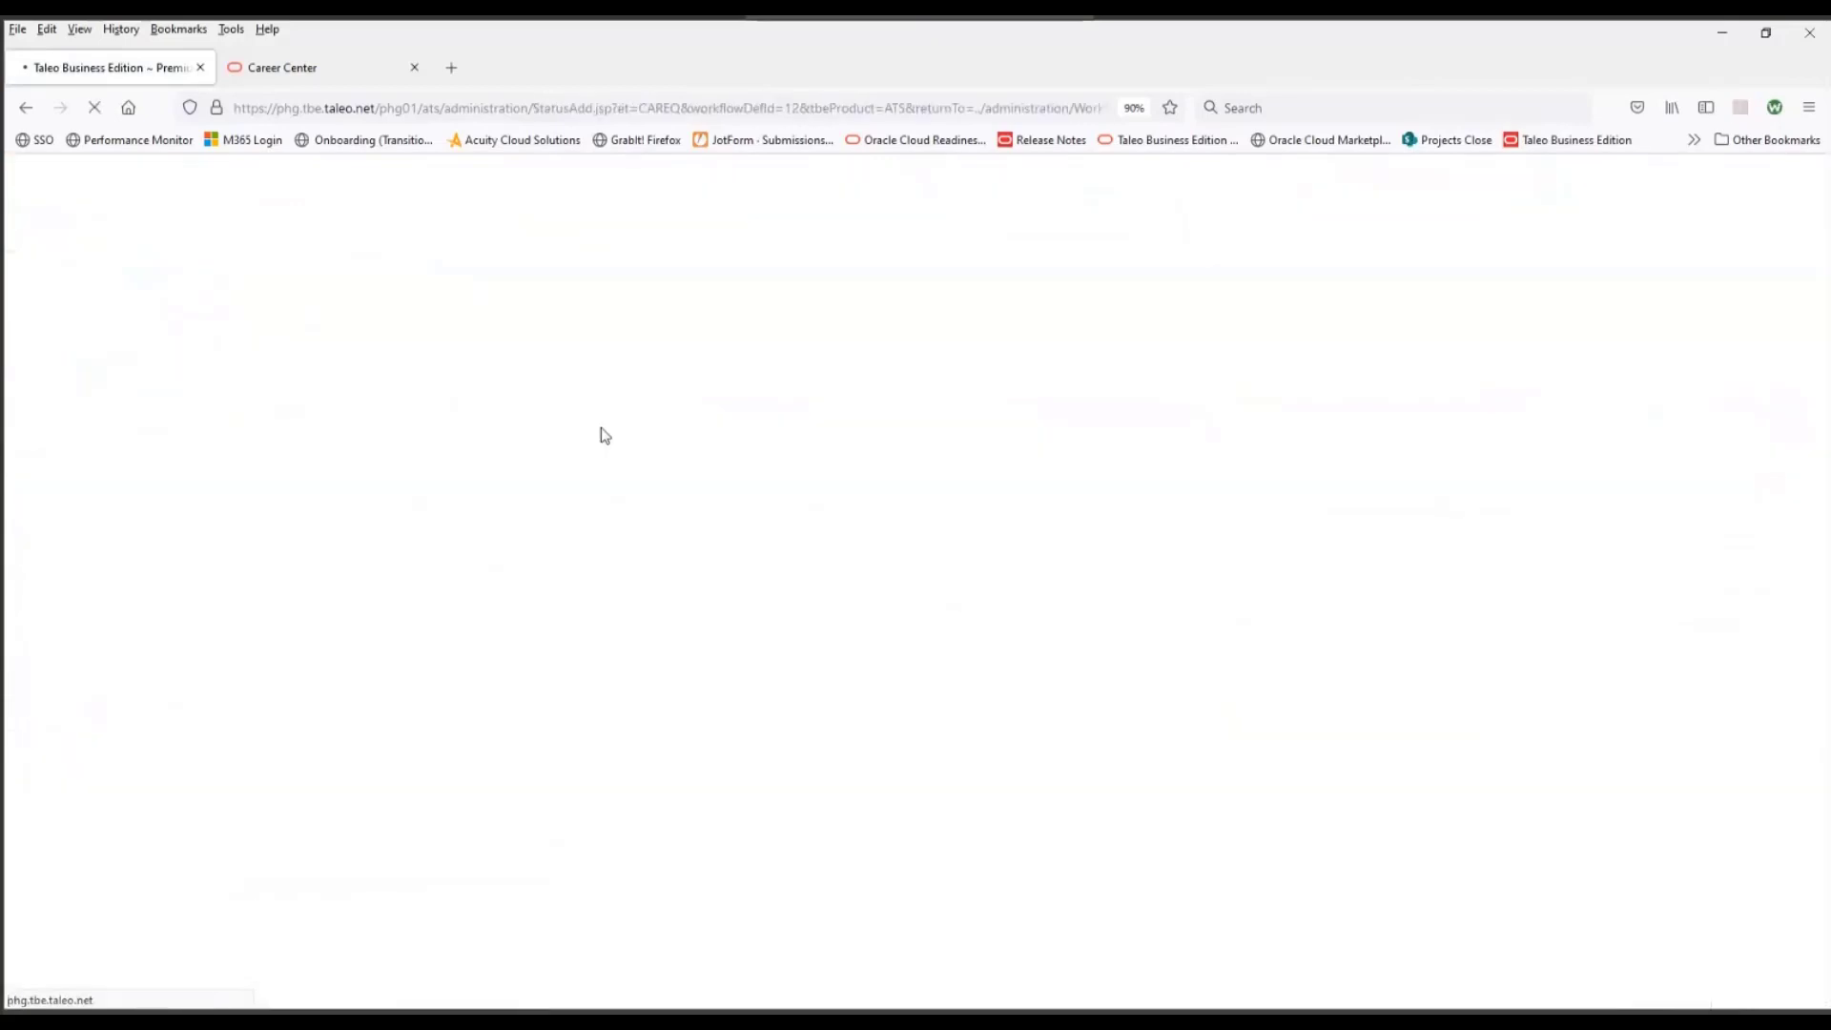
pyautogui.click(502, 410)
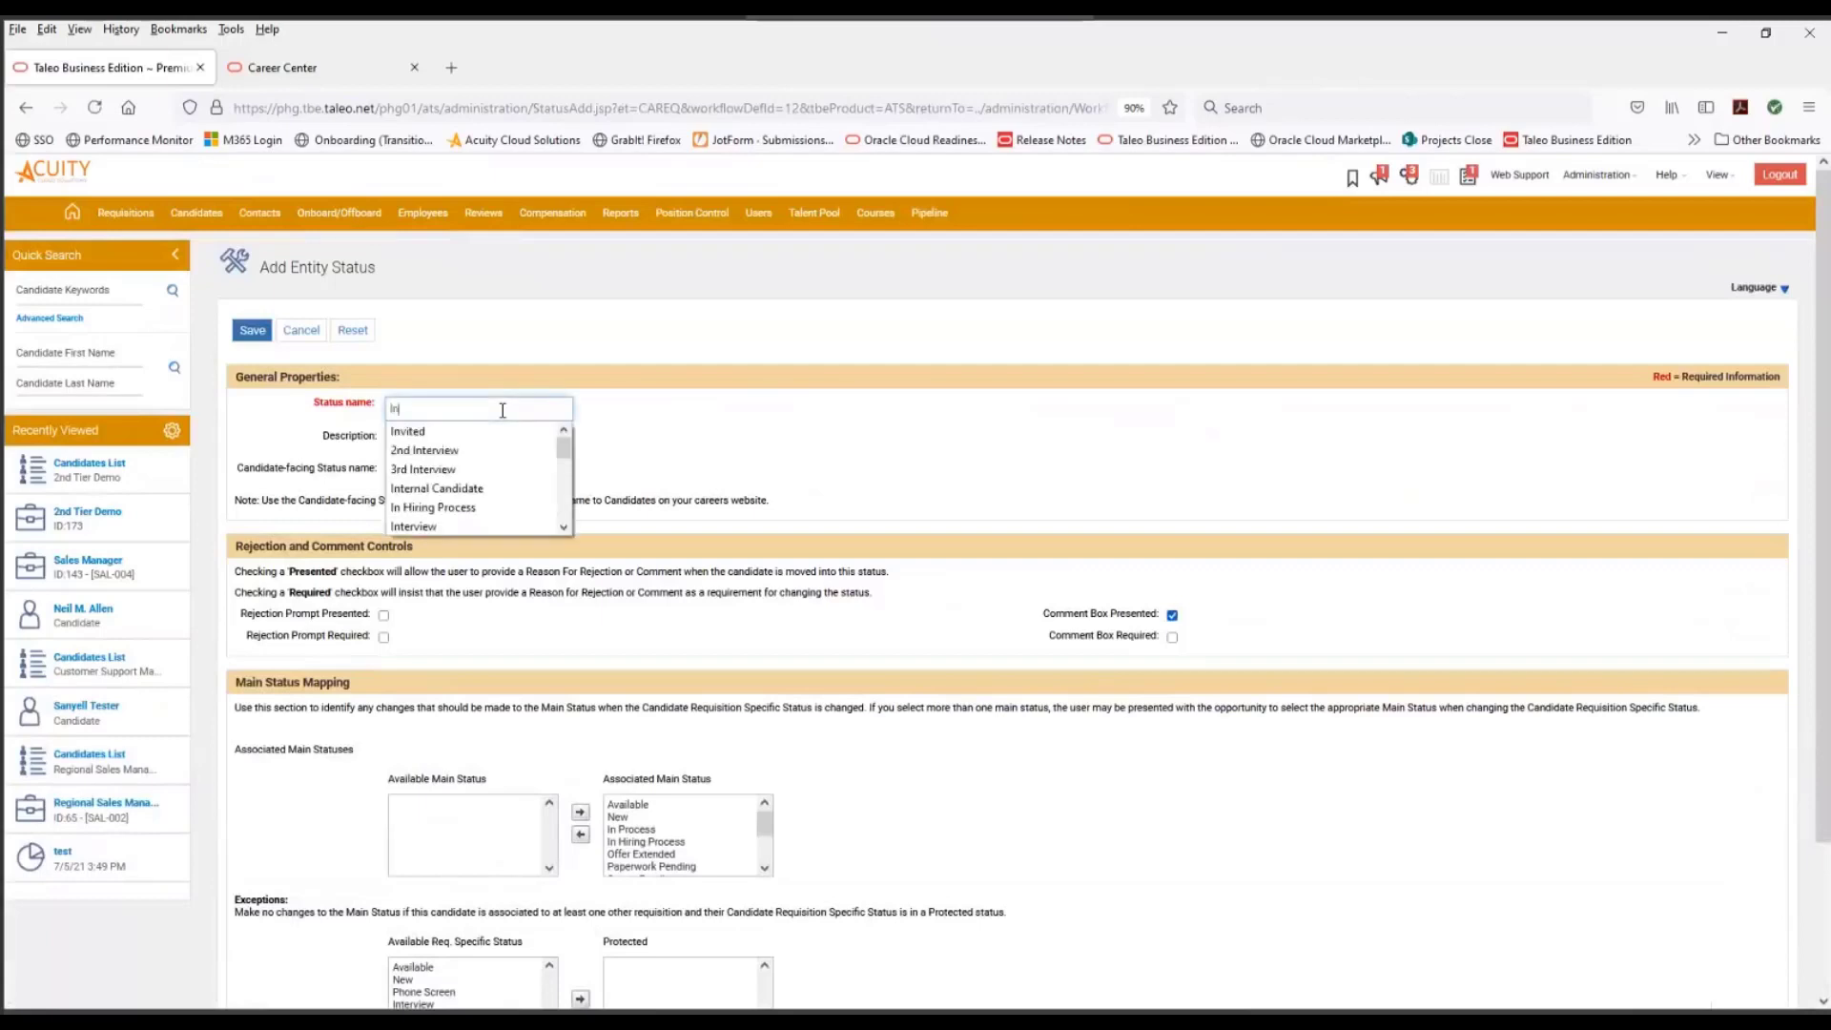
pyautogui.write('Invited')
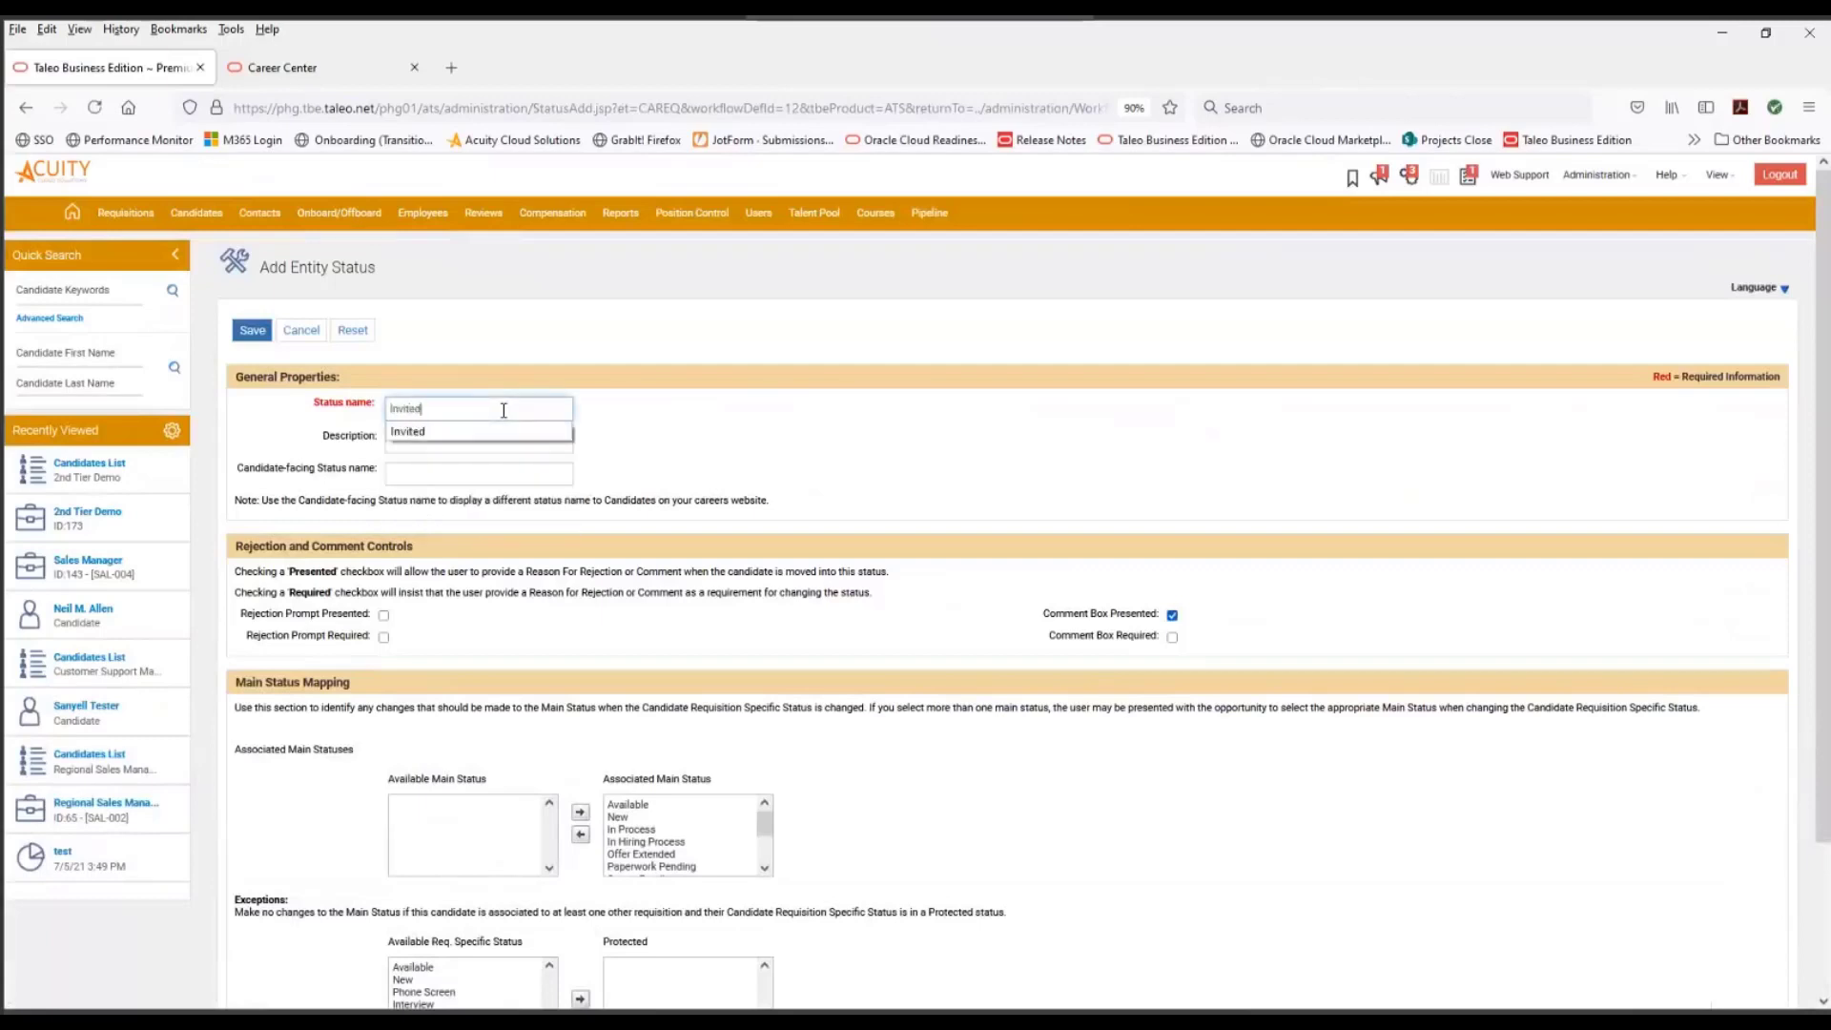
# - Remove every associated main status except In Hiring Process from the Invited status, and save the new status
pyautogui.moveTo(633, 807); pyautogui.dragTo(634, 828)
pyautogui.keyDown('ctrl'); pyautogui.click(634, 831); pyautogui.keyUp('ctrl')
pyautogui.keyDown('ctrl'); pyautogui.click(642, 855); pyautogui.keyUp('ctrl')
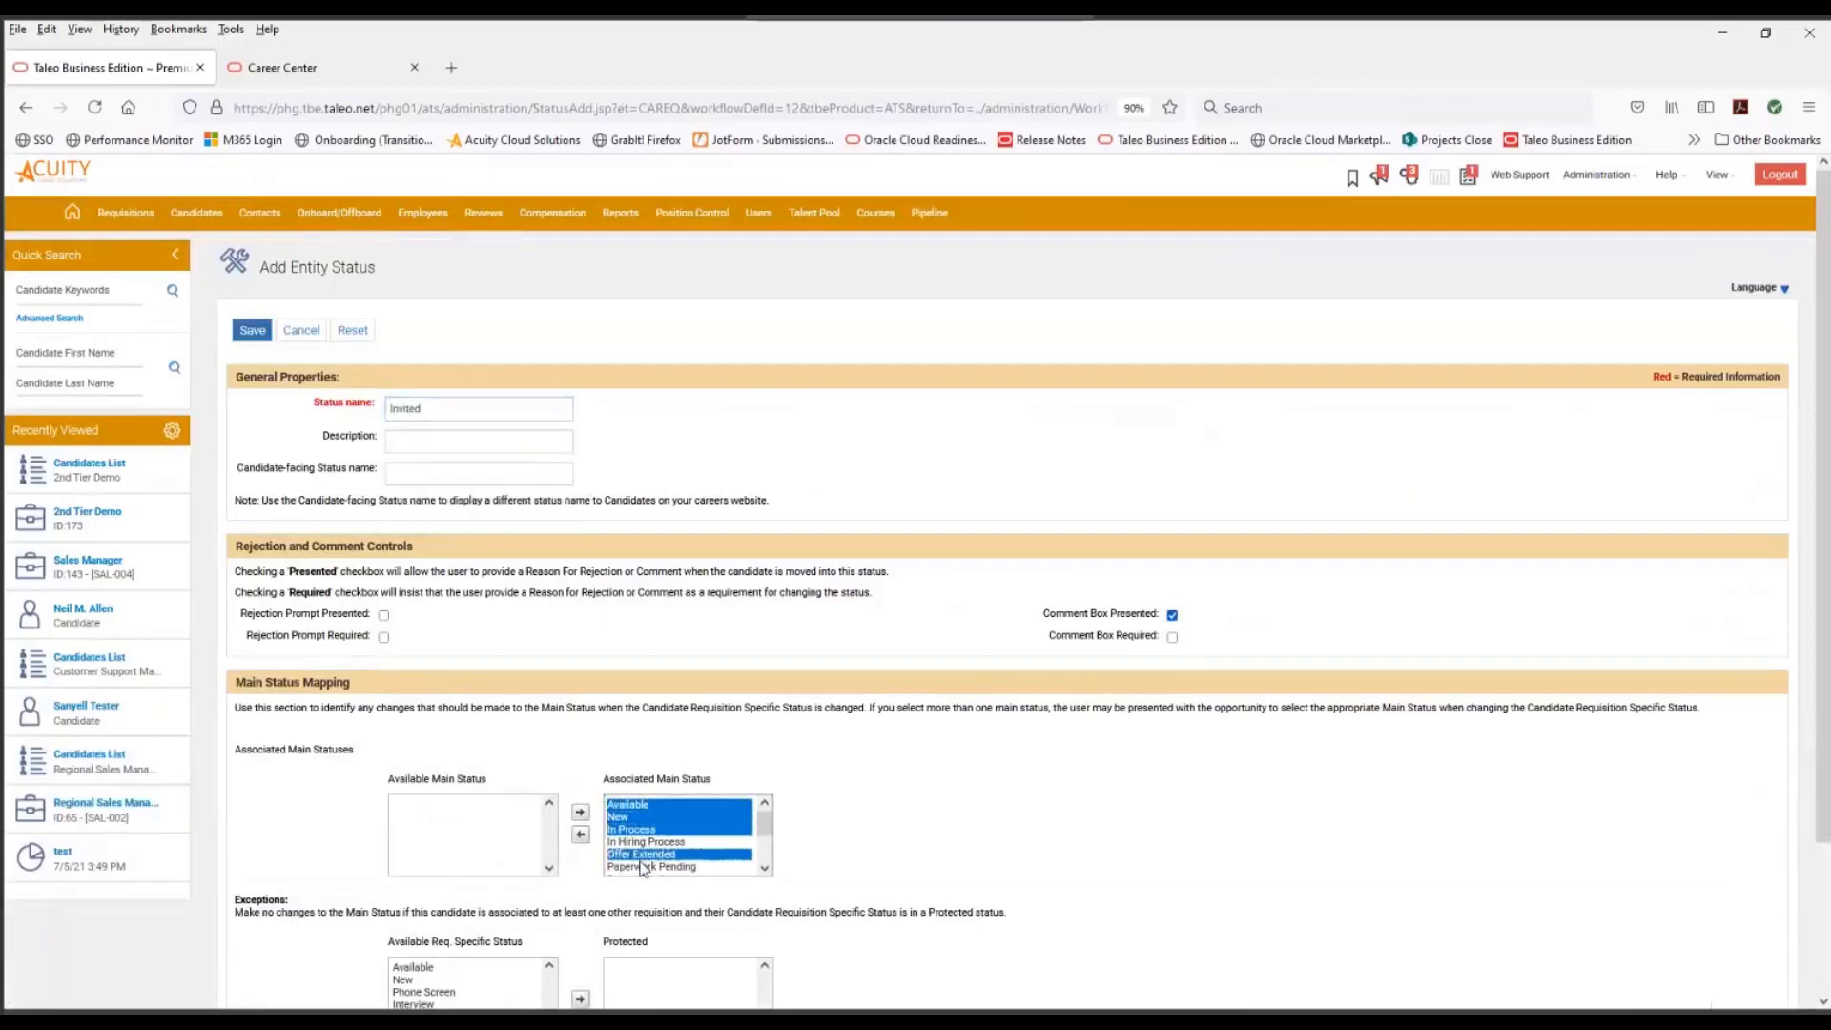
pyautogui.keyDown('ctrl'); pyautogui.click(647, 866); pyautogui.keyUp('ctrl')
pyautogui.moveTo(763, 825); pyautogui.dragTo(762, 856)
pyautogui.keyDown('ctrl'); pyautogui.click(663, 843); pyautogui.keyUp('ctrl')
pyautogui.keyDown('ctrl'); pyautogui.click(664, 854); pyautogui.keyUp('ctrl')
pyautogui.keyDown('ctrl'); pyautogui.click(668, 866); pyautogui.keyUp('ctrl')
pyautogui.keyDown('ctrl'); pyautogui.click(693, 856); pyautogui.keyUp('ctrl')
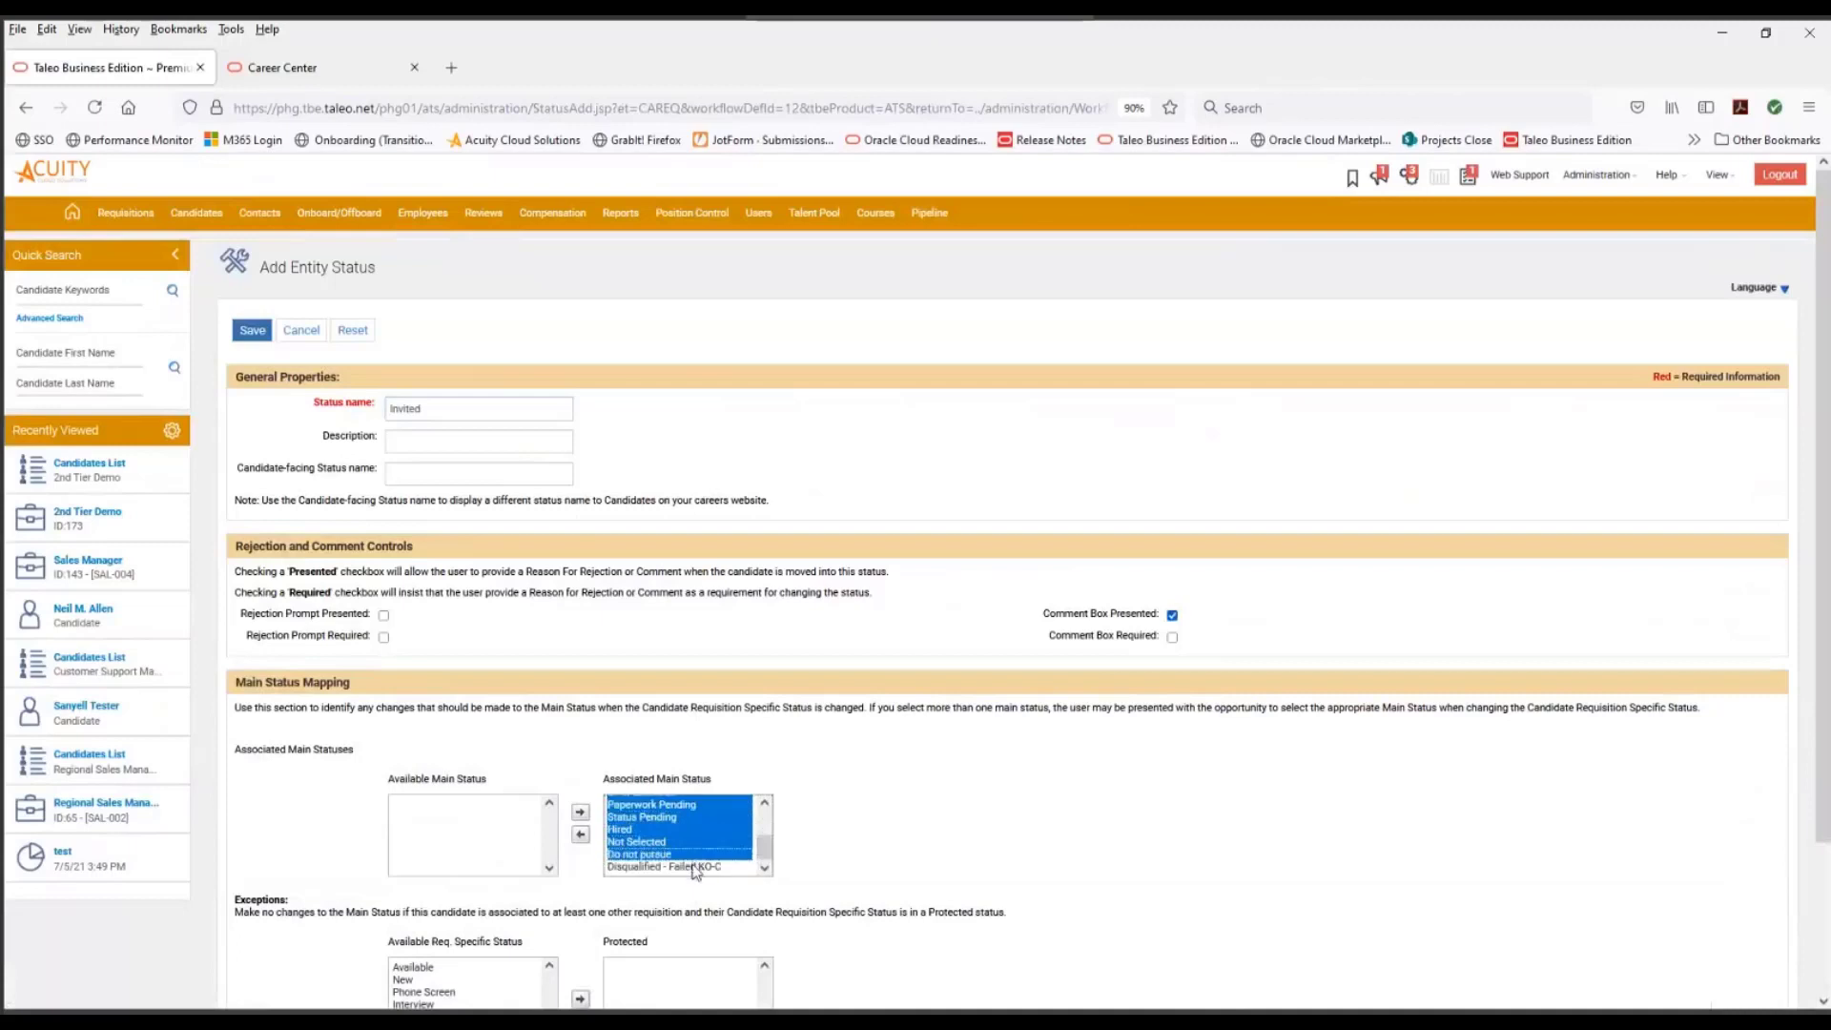
pyautogui.keyDown('ctrl'); pyautogui.click(691, 865); pyautogui.keyUp('ctrl')
pyautogui.click(583, 835)
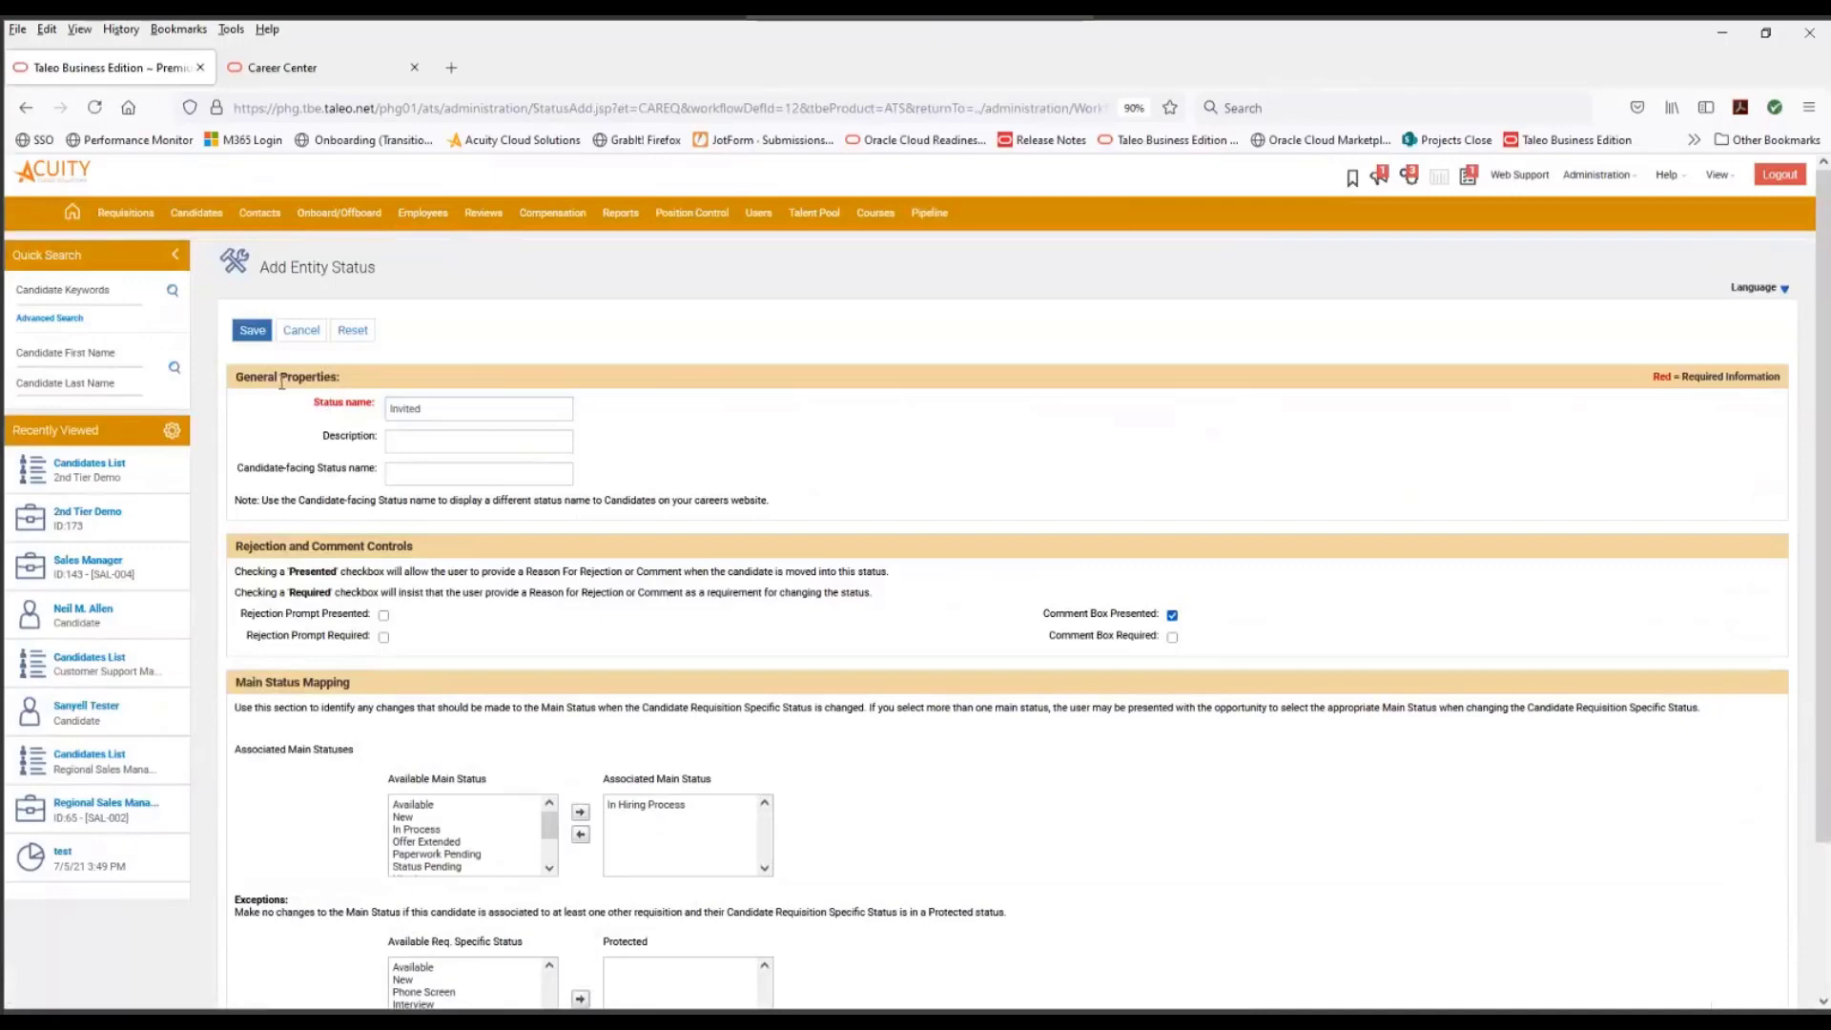
pyautogui.click(249, 333)
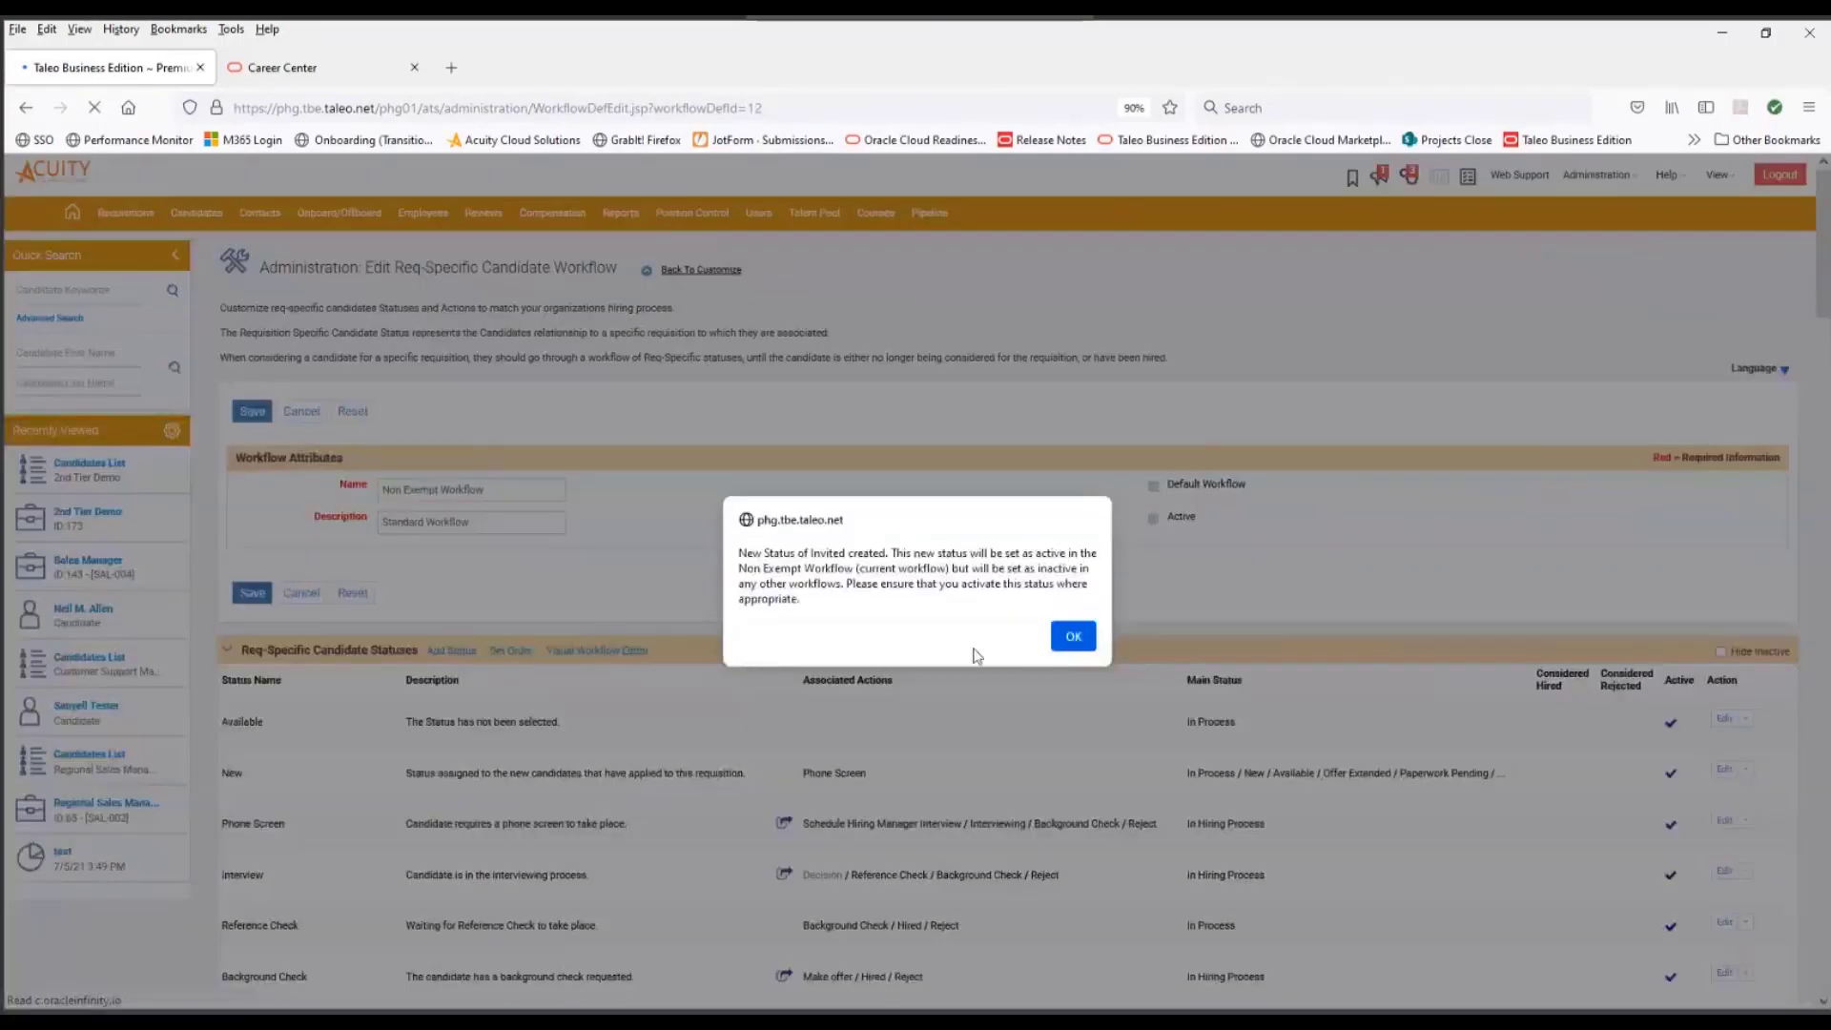
pyautogui.click(1073, 635)
# - Add another req-specific candidate status named 2nd Tier Application Complete
pyautogui.click(450, 650)
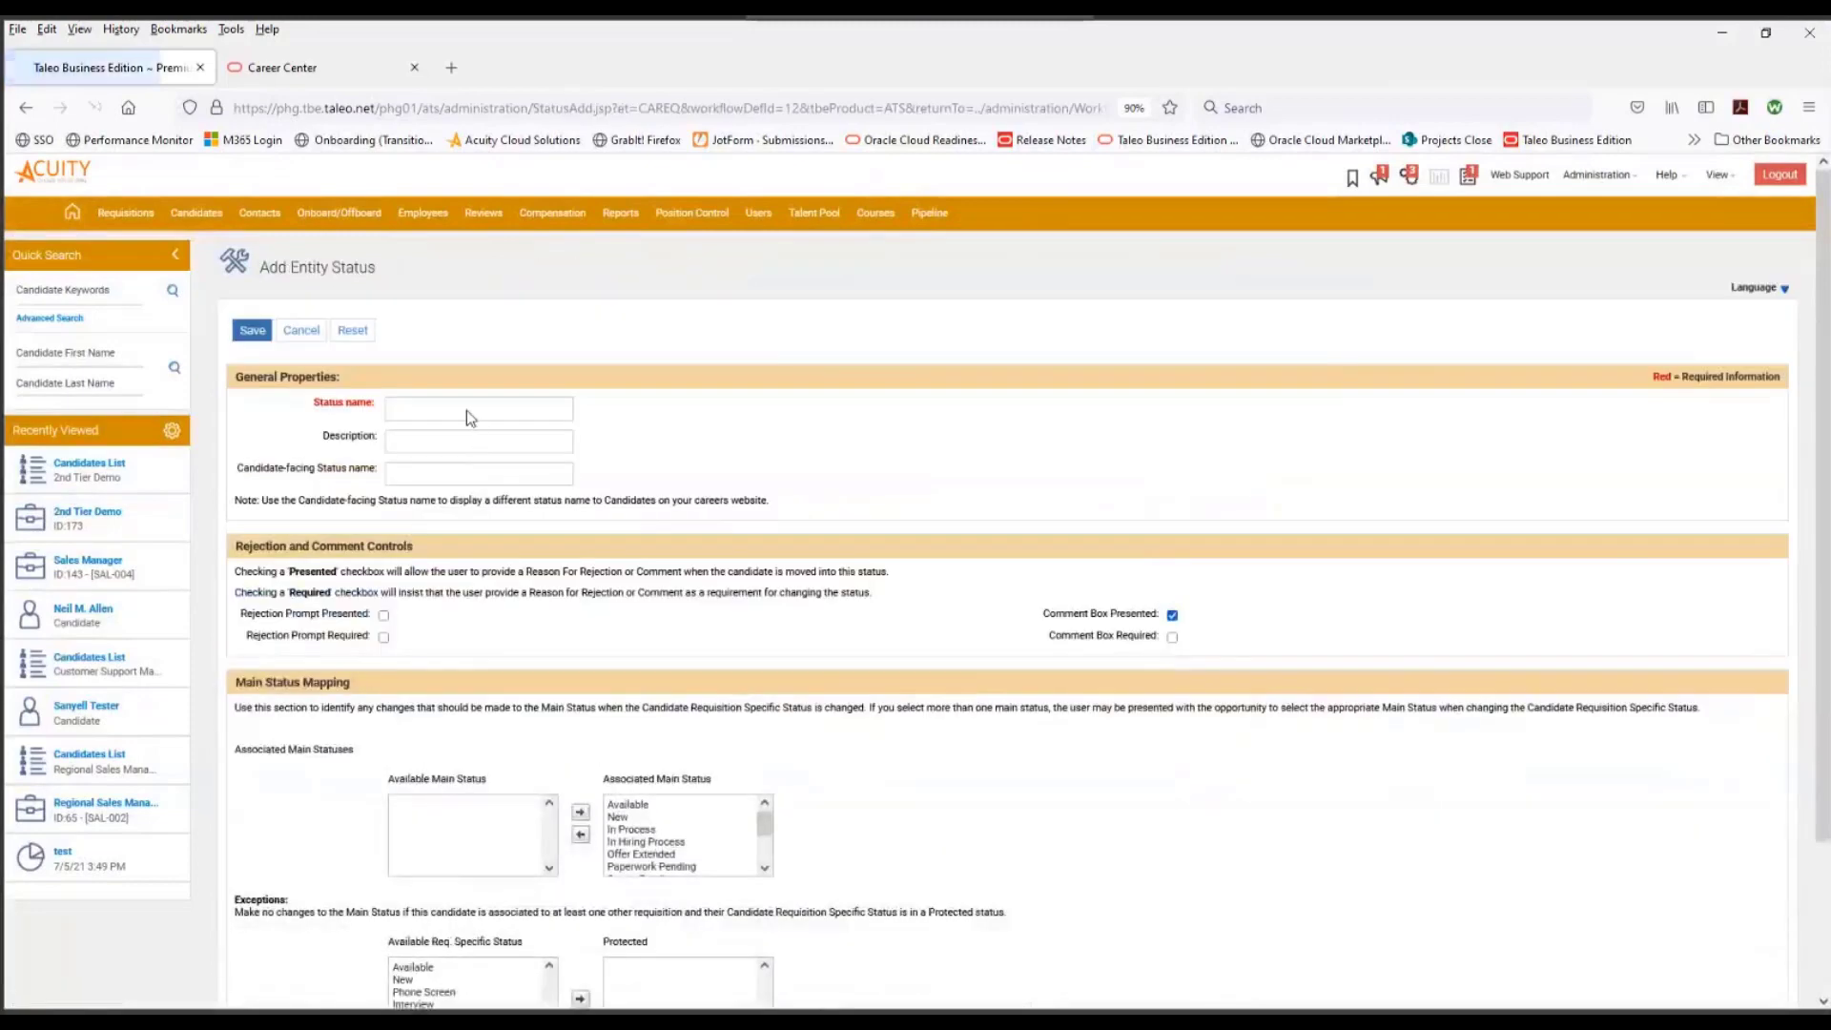
pyautogui.click(468, 409)
pyautogui.click(468, 409)
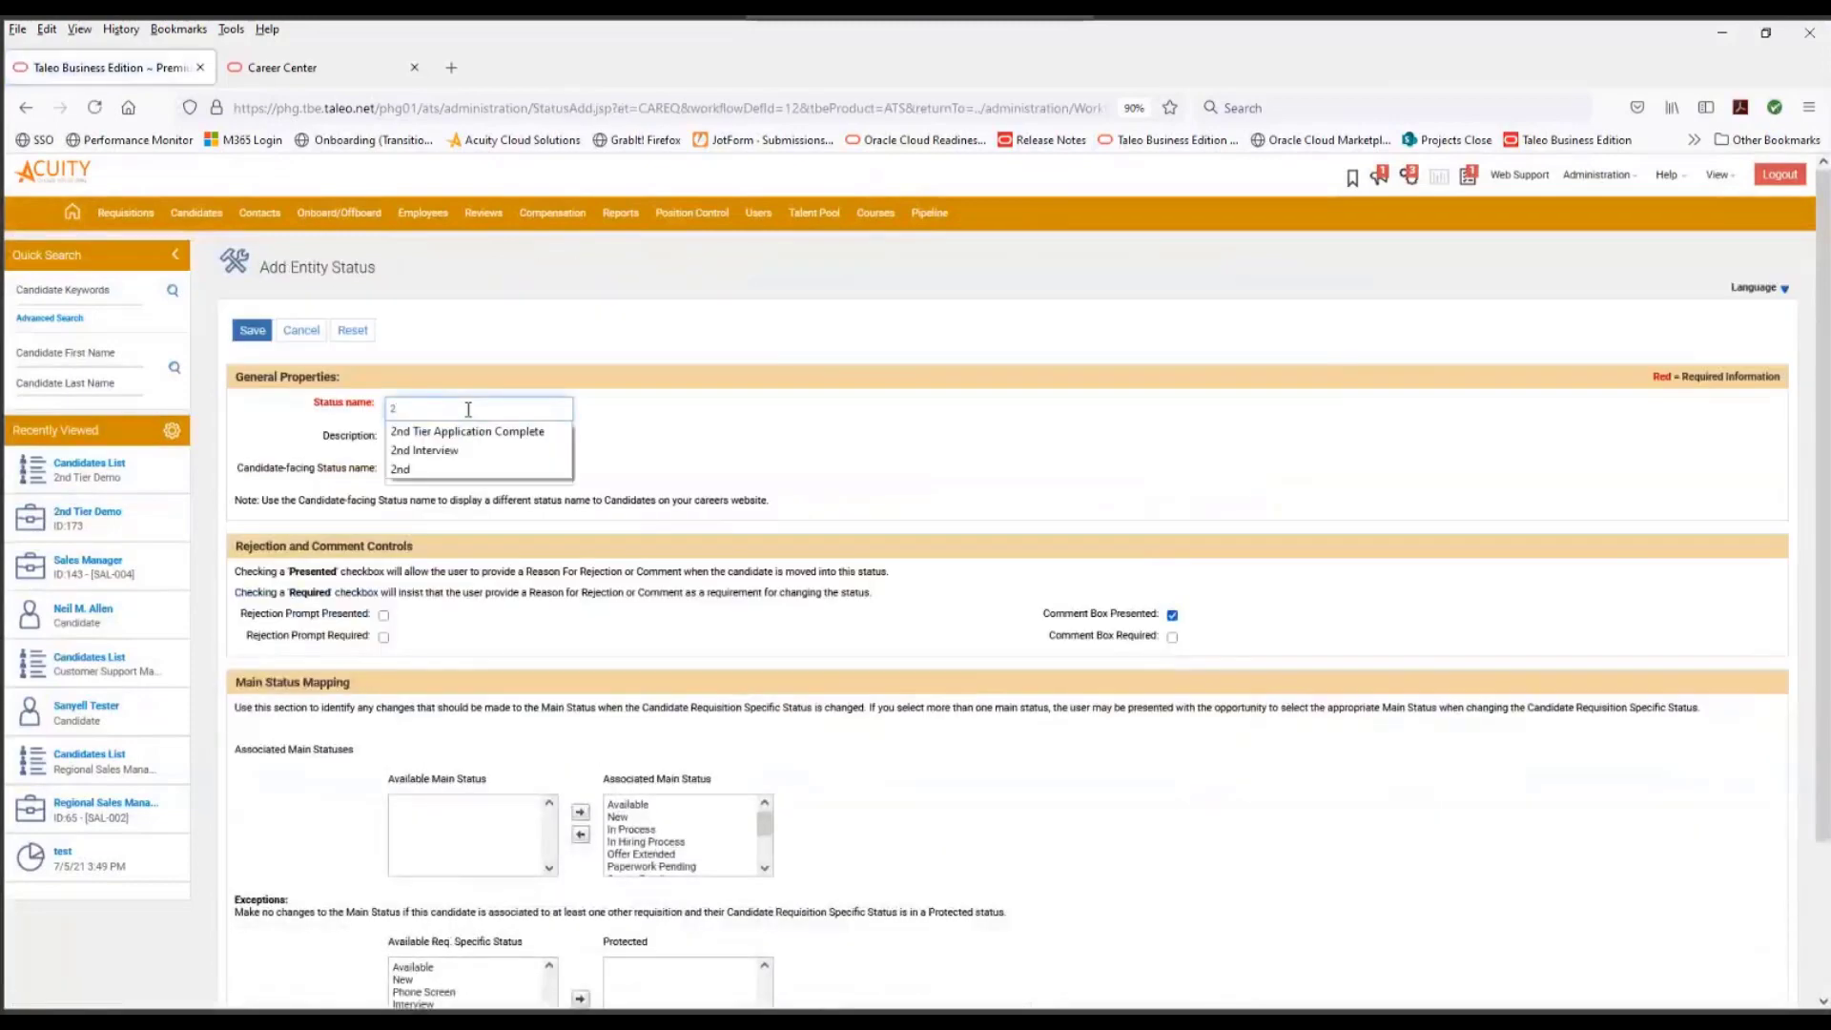
pyautogui.click(467, 427)
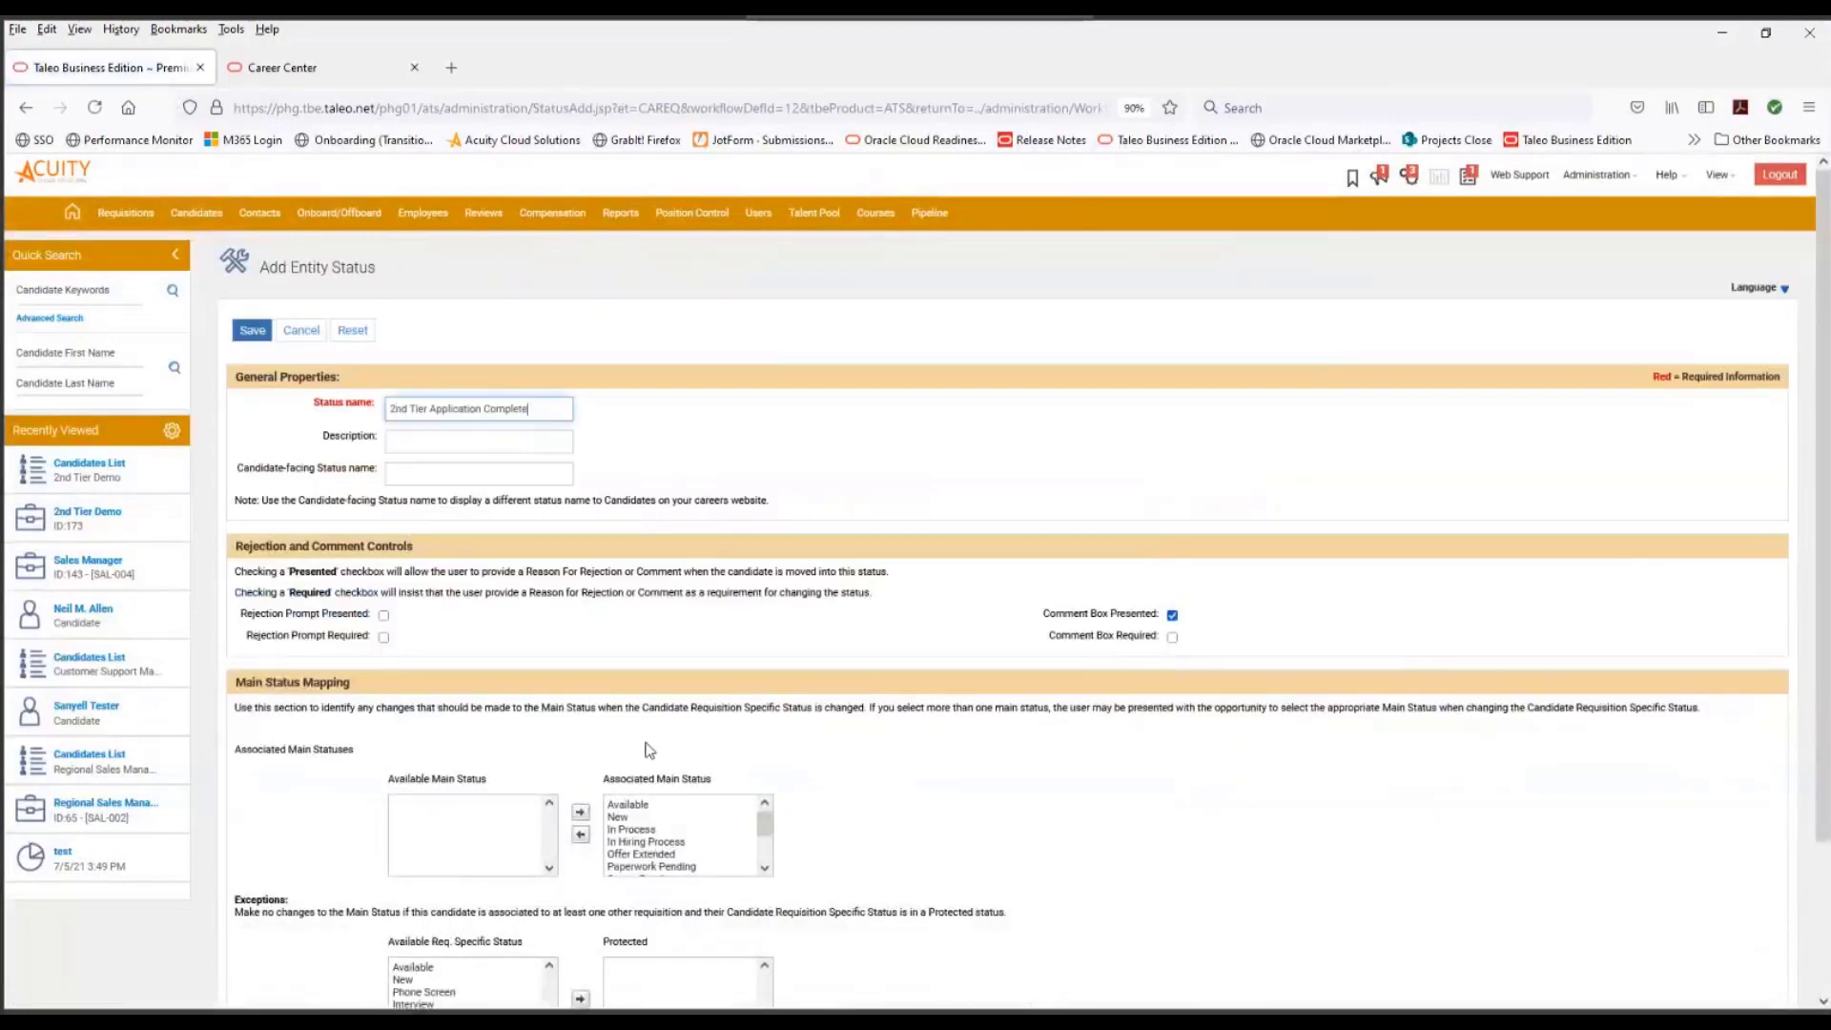
# - Map the 2nd Tier Application Complete status only to the In Hiring Process main status and save it
pyautogui.click(644, 804)
pyautogui.keyDown('shift'); pyautogui.click(625, 820); pyautogui.keyUp('shift')
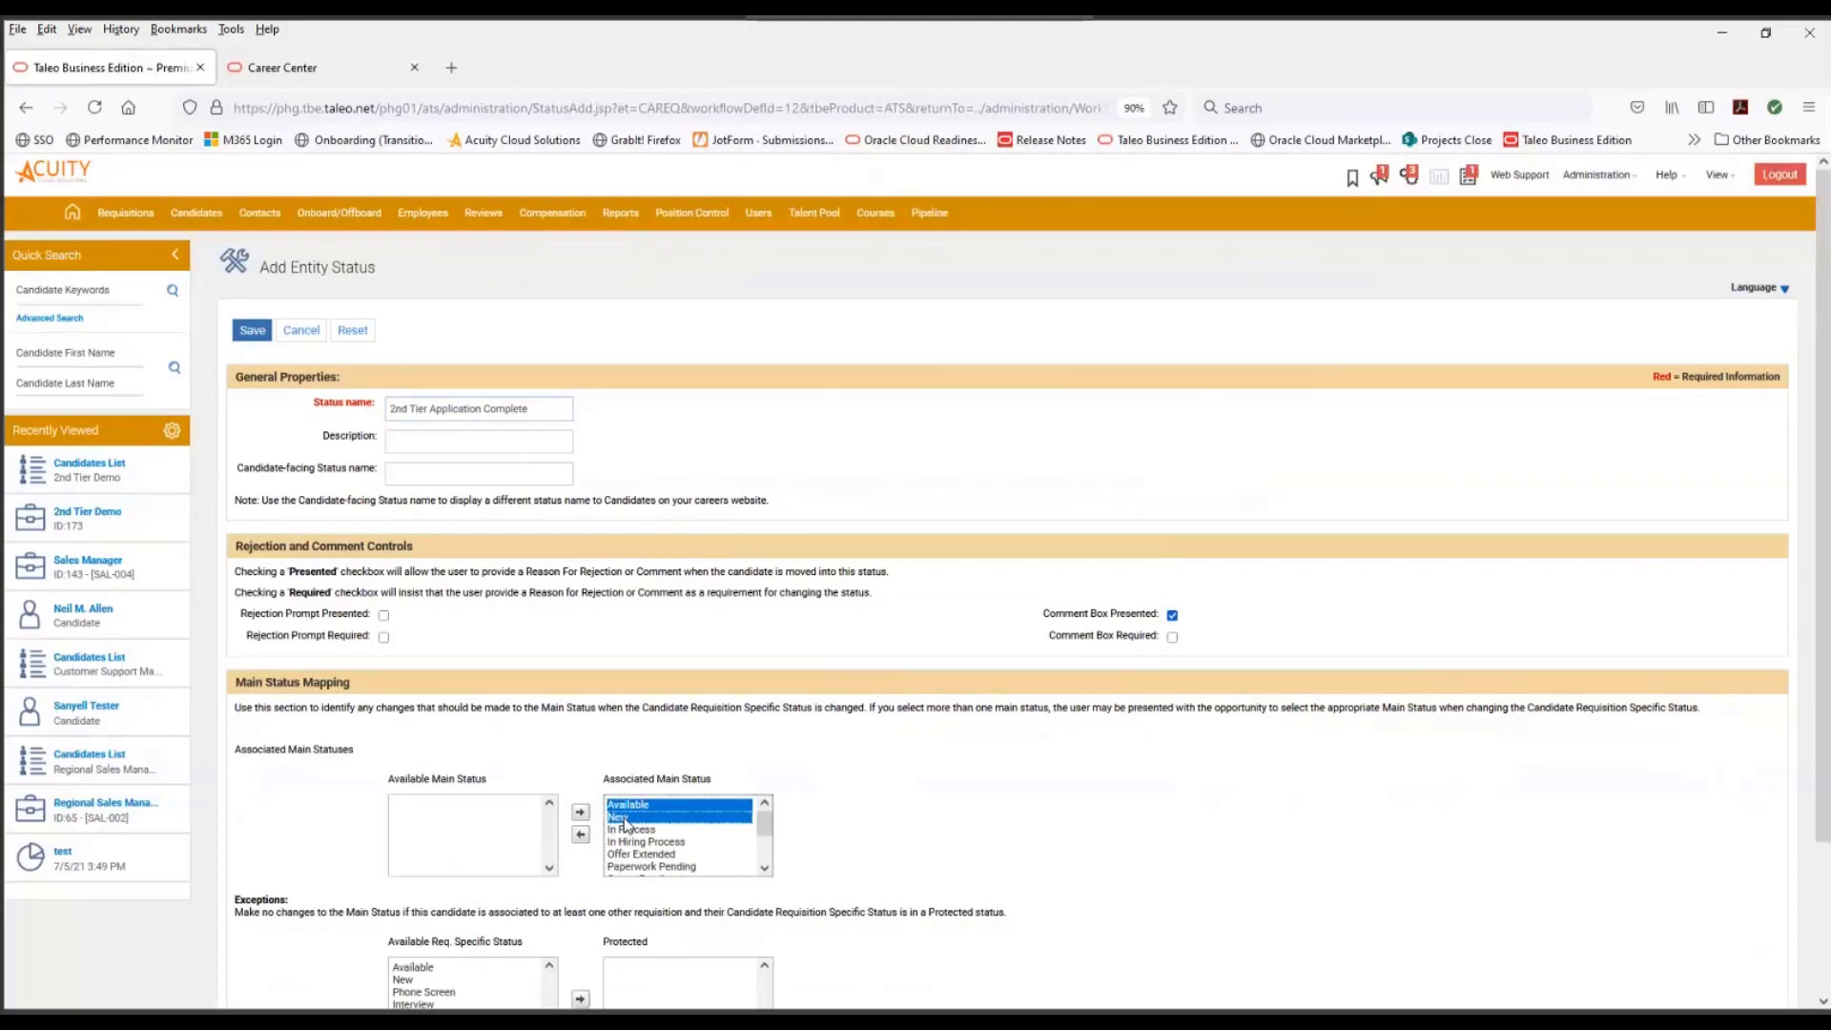
pyautogui.keyDown('ctrl'); pyautogui.click(646, 829); pyautogui.keyUp('ctrl')
pyautogui.keyDown('ctrl'); pyautogui.click(645, 843); pyautogui.keyUp('ctrl')
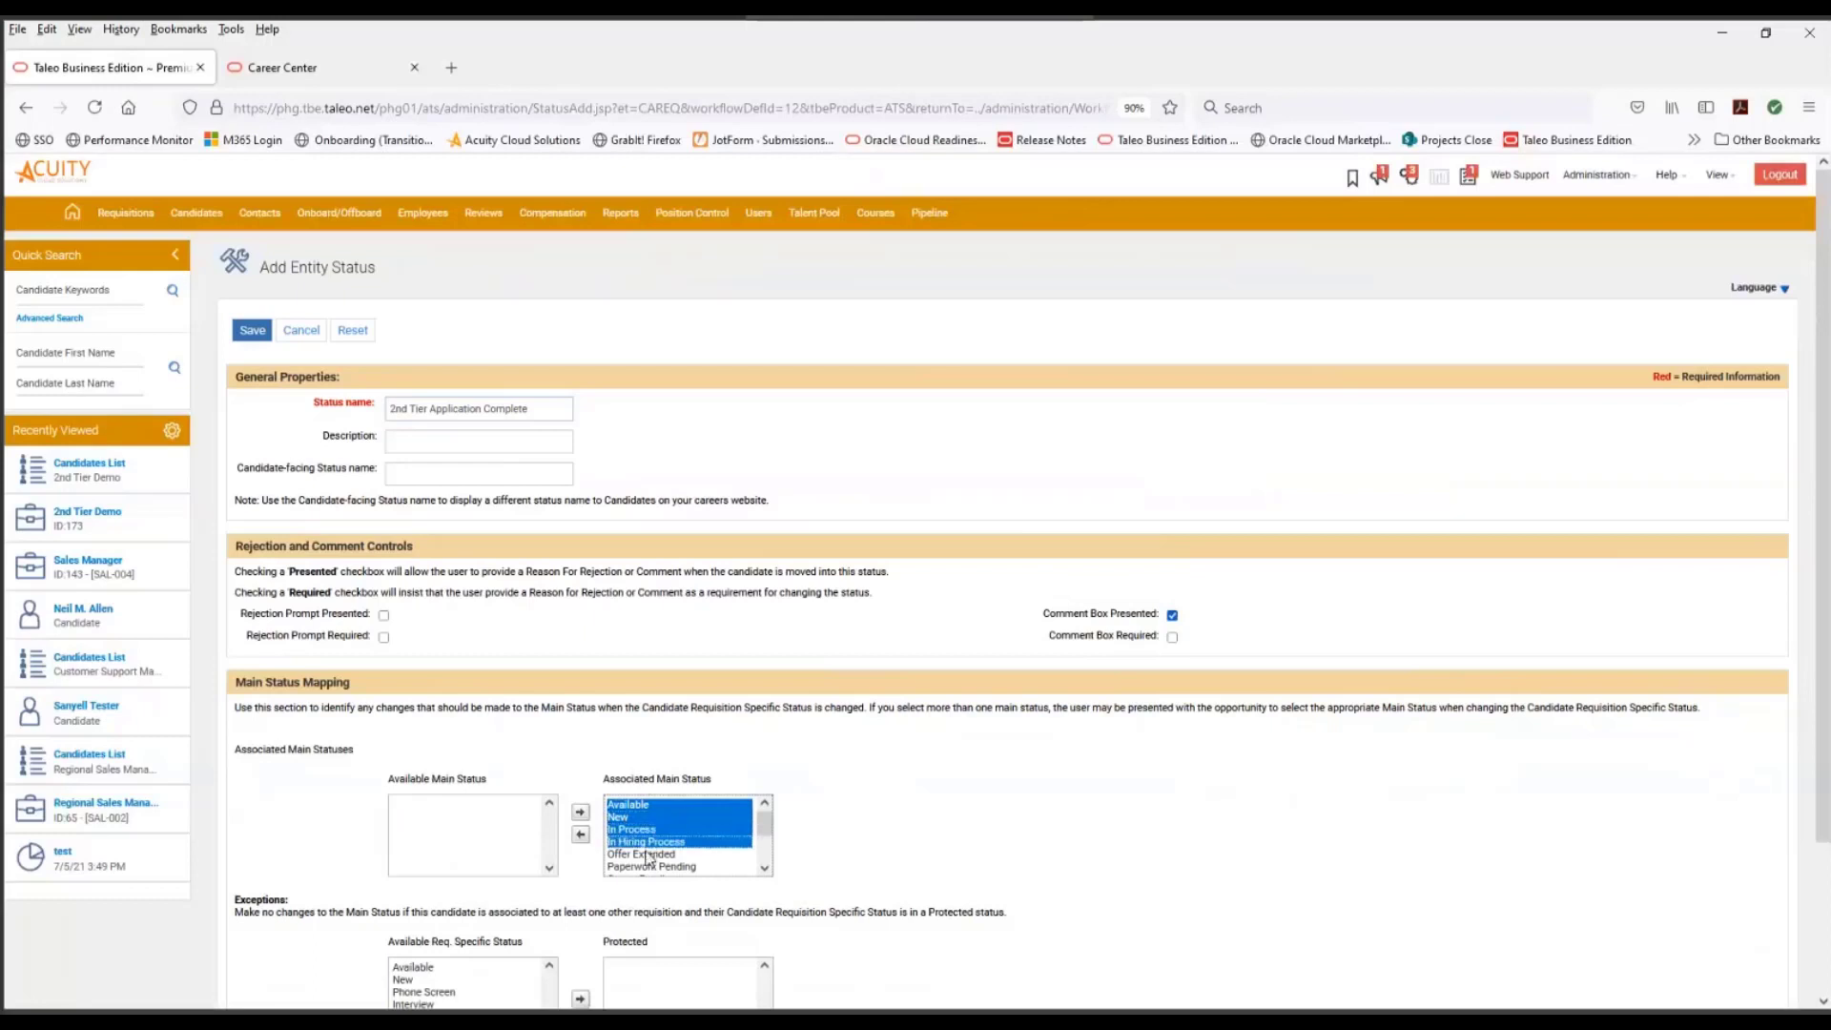
pyautogui.keyDown('ctrl'); pyautogui.click(649, 855); pyautogui.keyUp('ctrl')
pyautogui.keyDown('ctrl'); pyautogui.click(649, 867); pyautogui.keyUp('ctrl')
pyautogui.keyDown('ctrl'); pyautogui.click(679, 841); pyautogui.keyUp('ctrl')
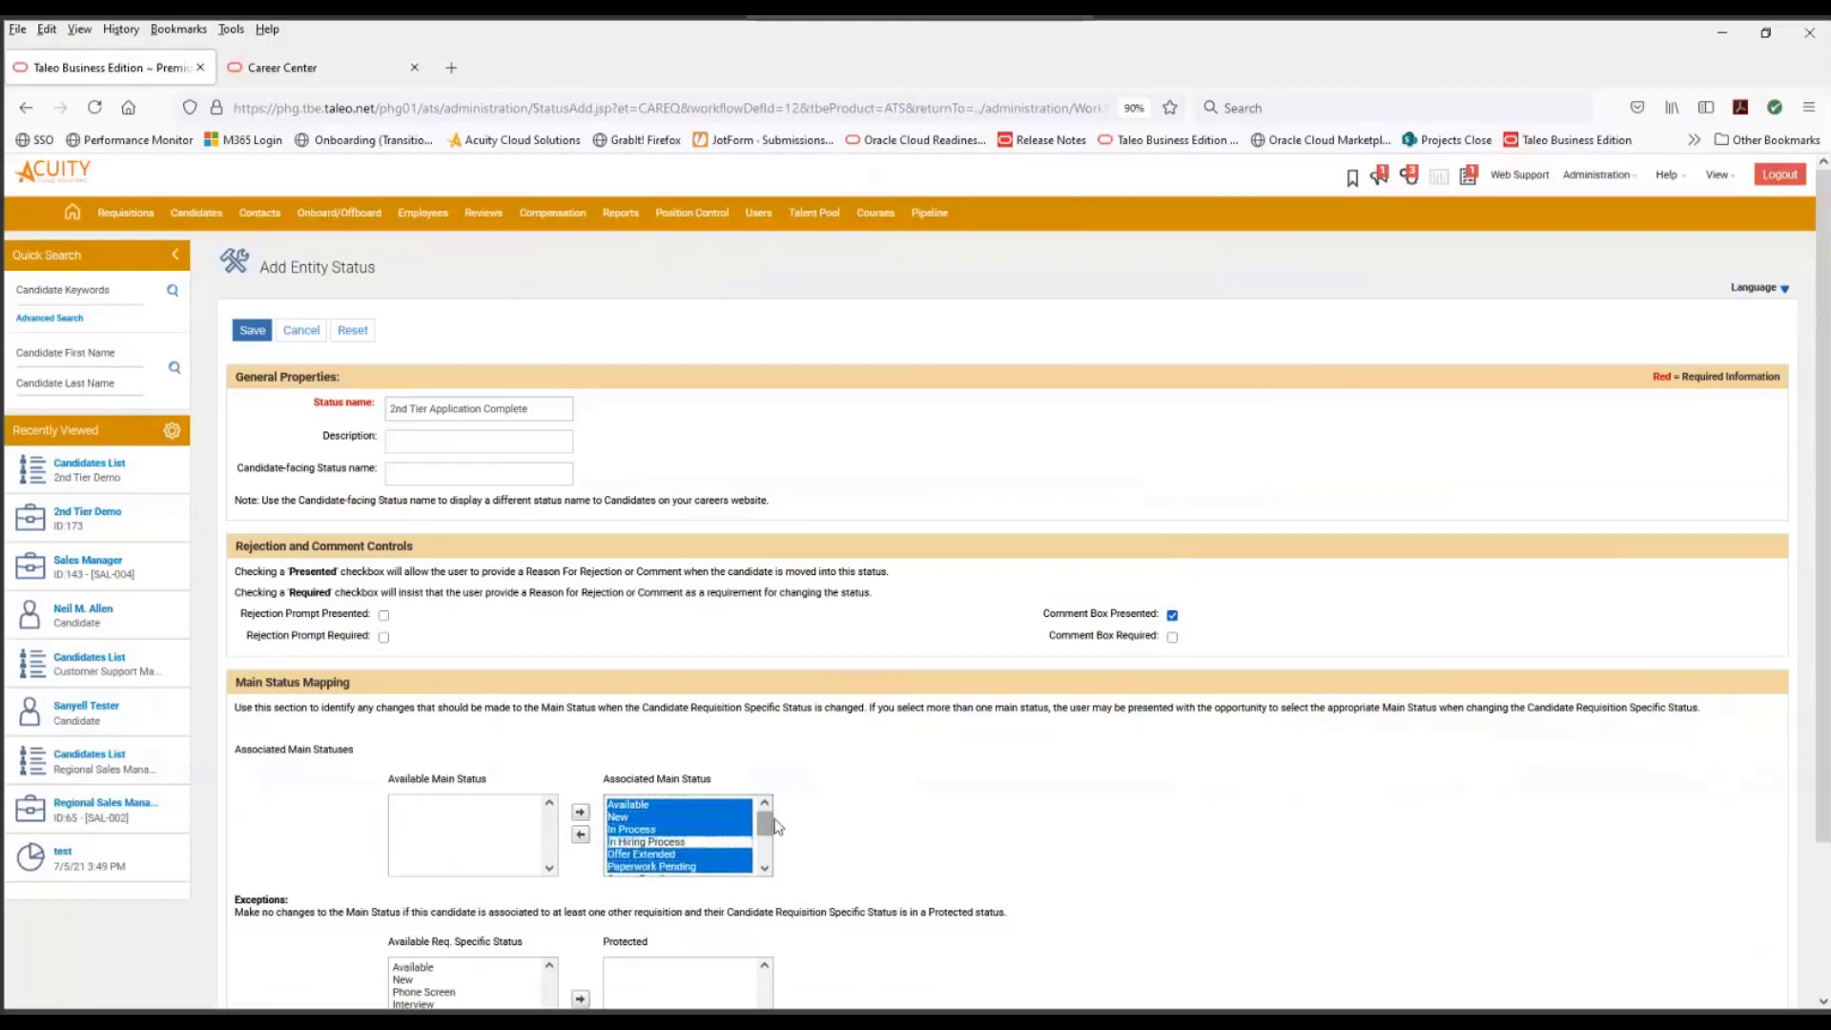
pyautogui.moveTo(766, 824); pyautogui.dragTo(765, 851)
pyautogui.keyDown('ctrl'); pyautogui.click(652, 829); pyautogui.keyUp('ctrl')
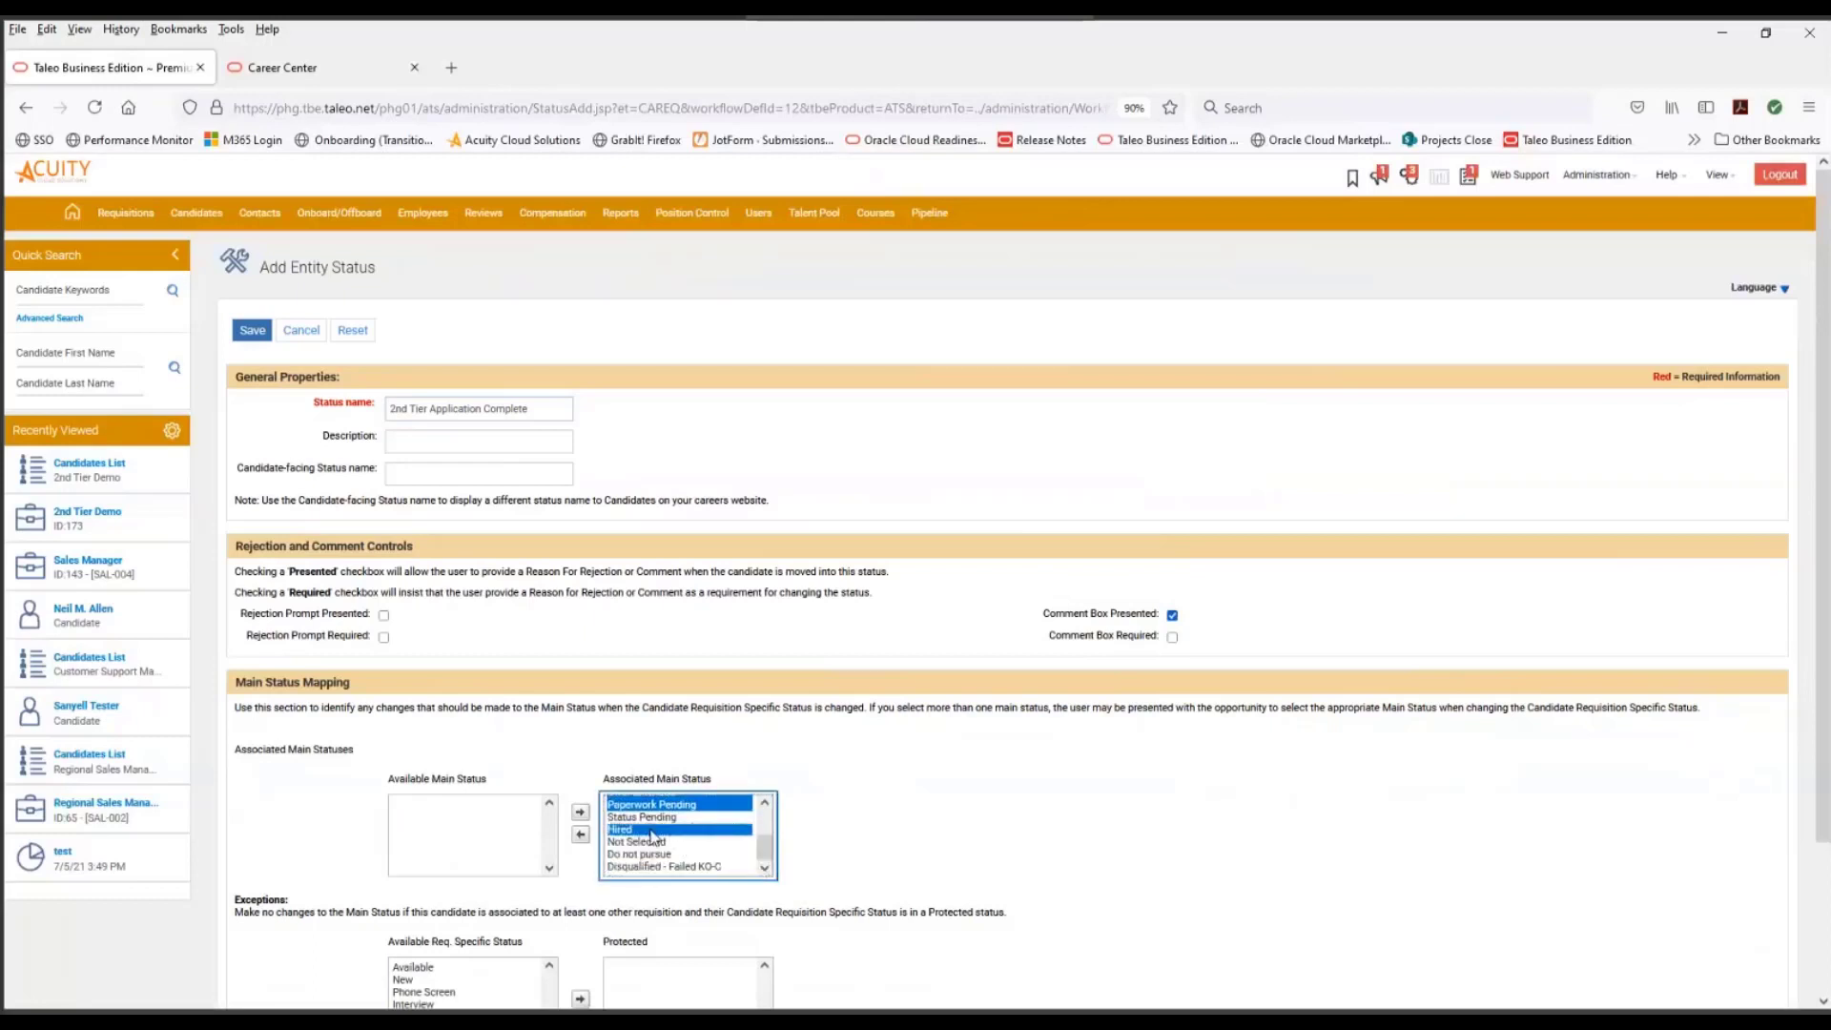
pyautogui.keyDown('ctrl'); pyautogui.click(649, 817); pyautogui.keyUp('ctrl')
pyautogui.keyDown('ctrl'); pyautogui.click(648, 842); pyautogui.keyUp('ctrl')
pyautogui.keyDown('ctrl'); pyautogui.click(647, 855); pyautogui.keyUp('ctrl')
pyautogui.keyDown('ctrl'); pyautogui.click(658, 866); pyautogui.keyUp('ctrl')
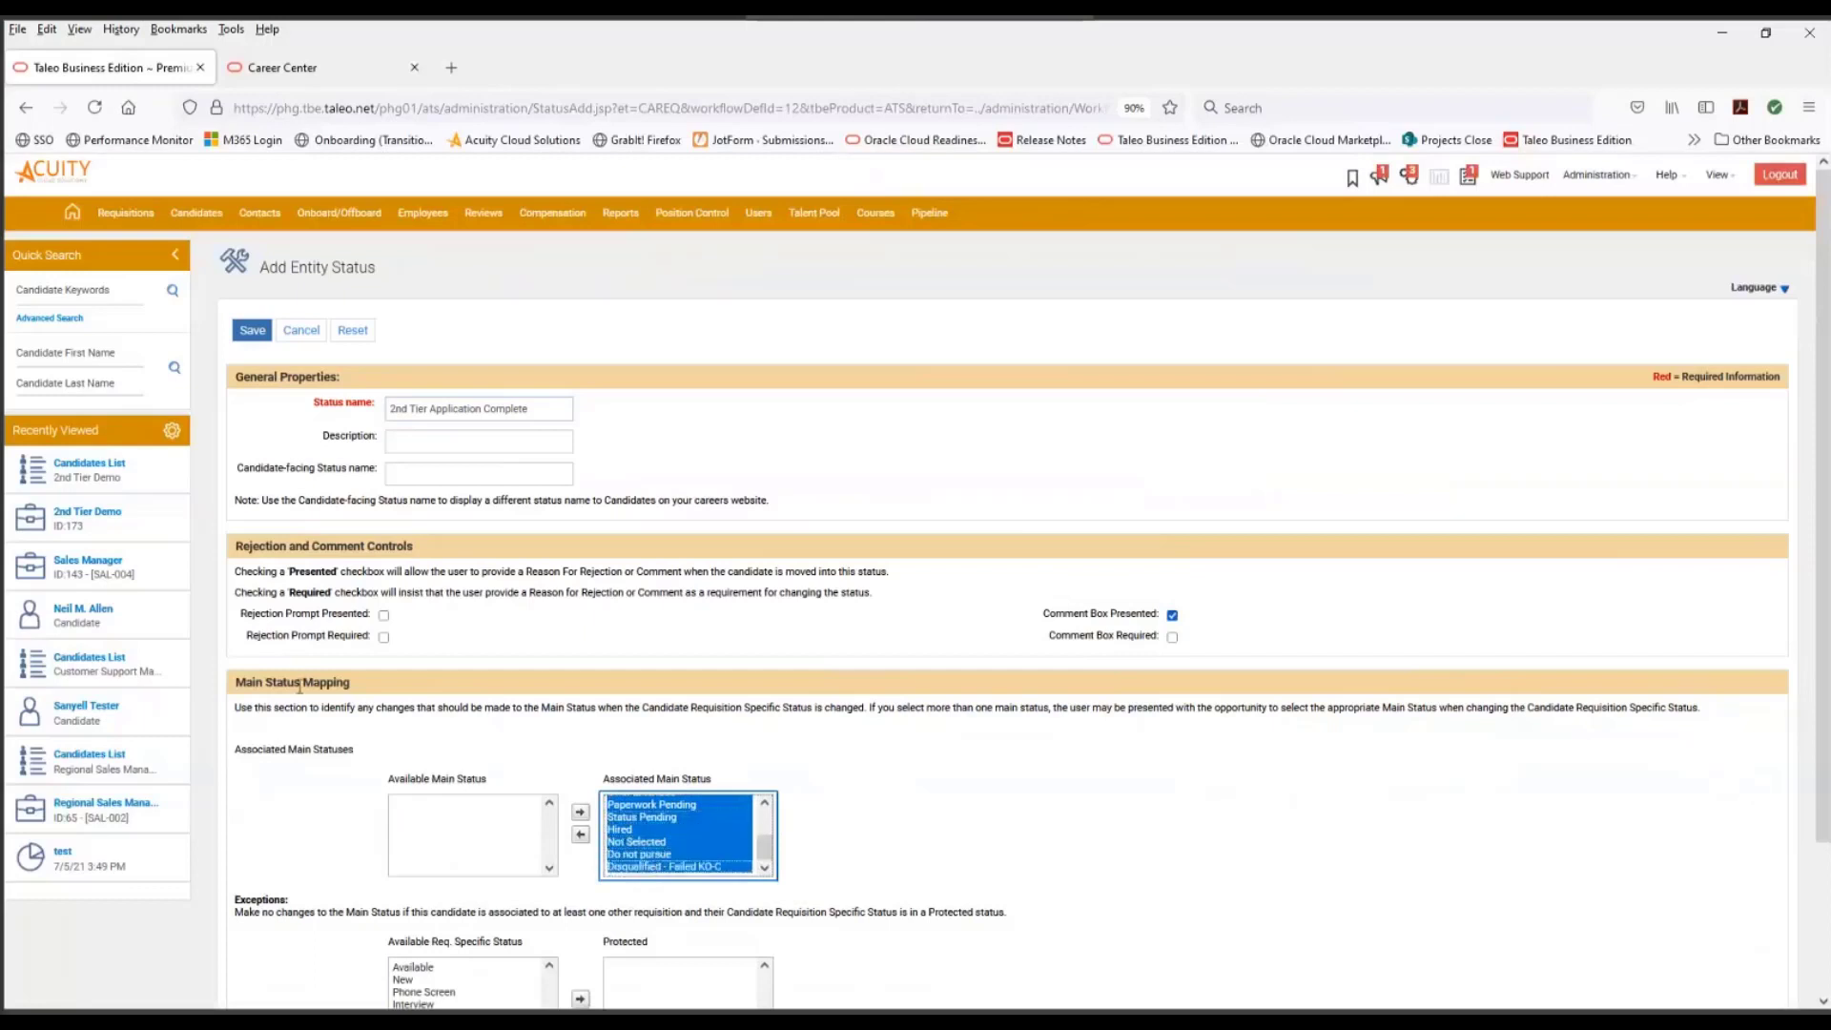
pyautogui.click(579, 835)
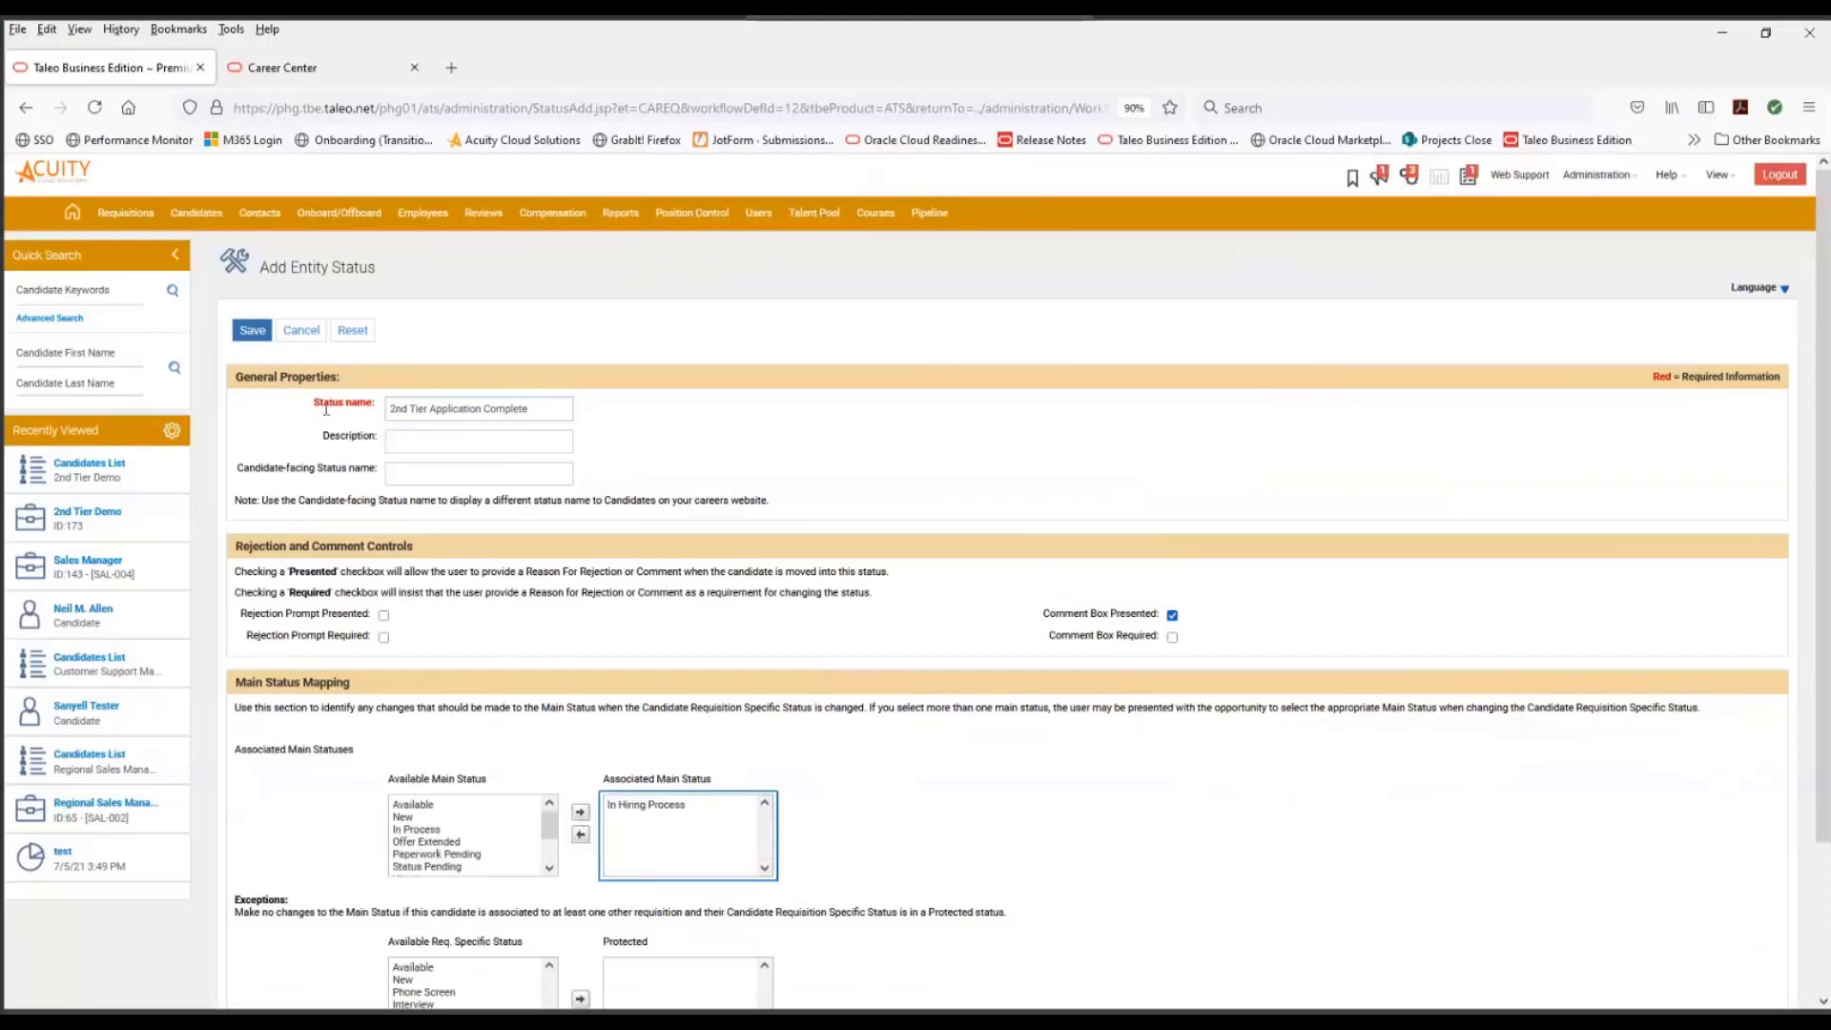
pyautogui.click(251, 330)
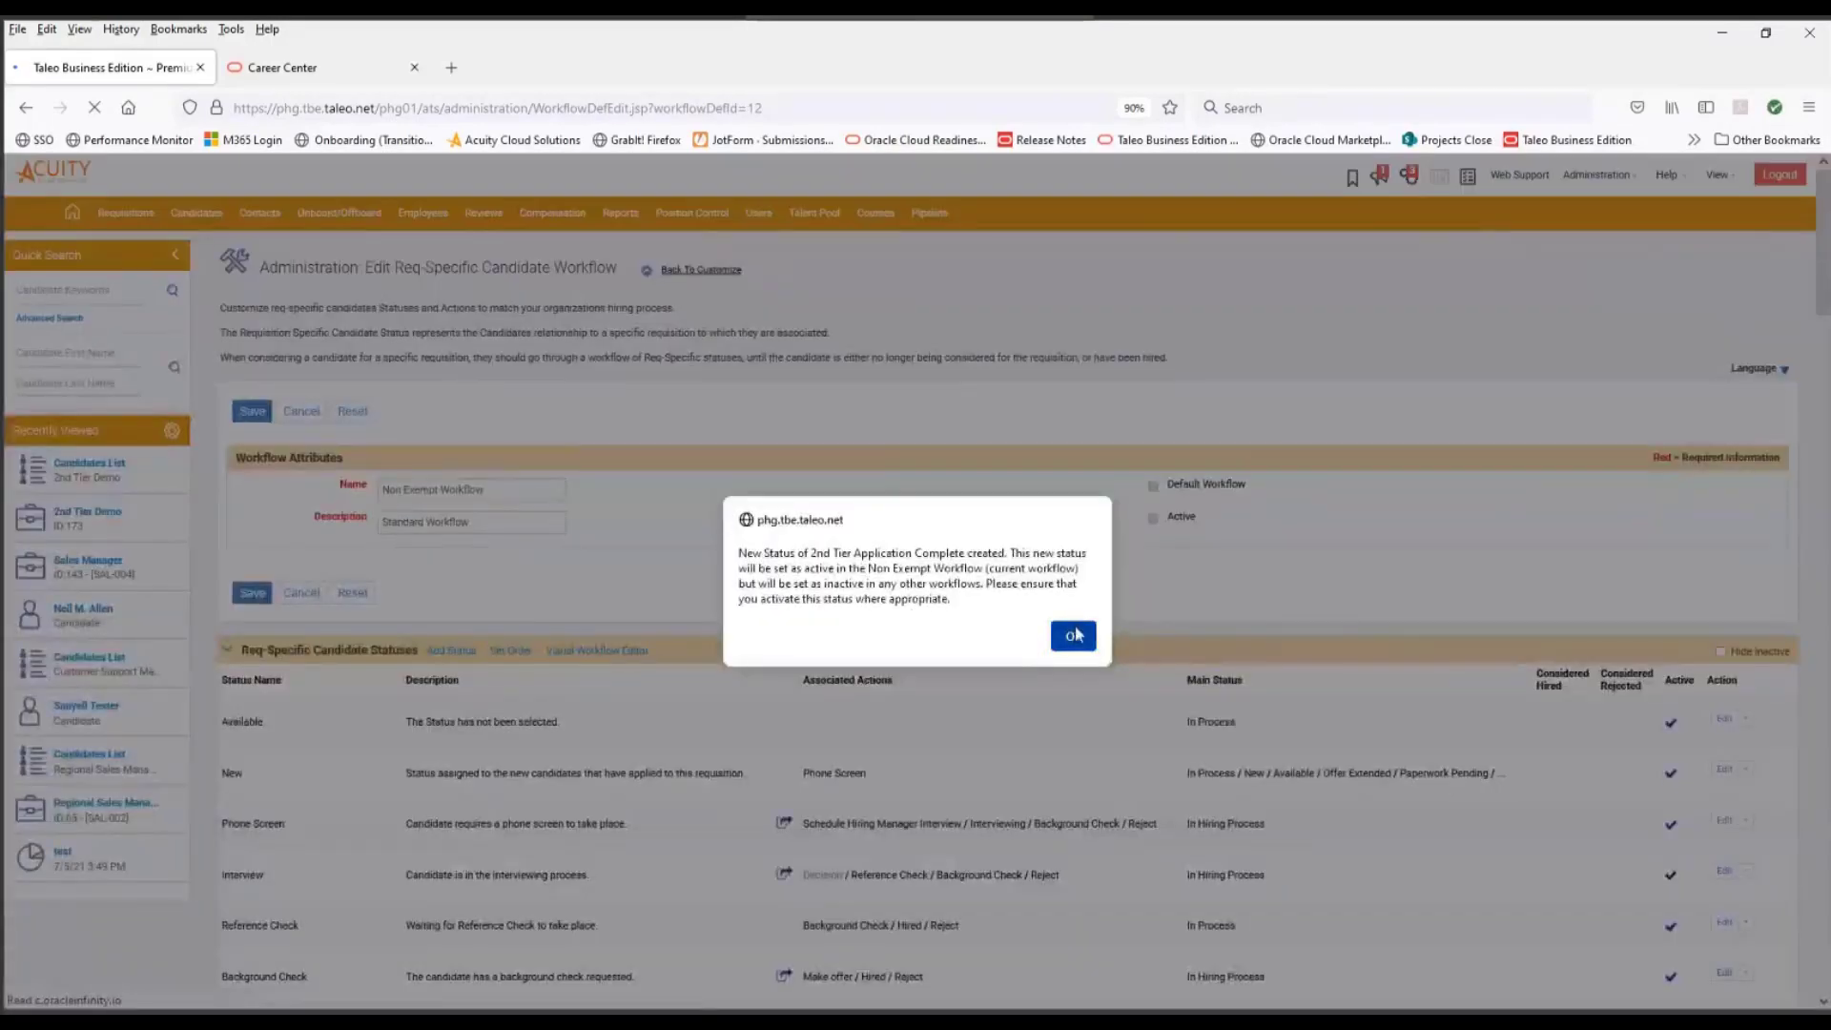
pyautogui.click(1074, 635)
# - Assign the Invite action to the Interview status and move it up to directly below Decision
pyautogui.scroll(-3, 899, 776)
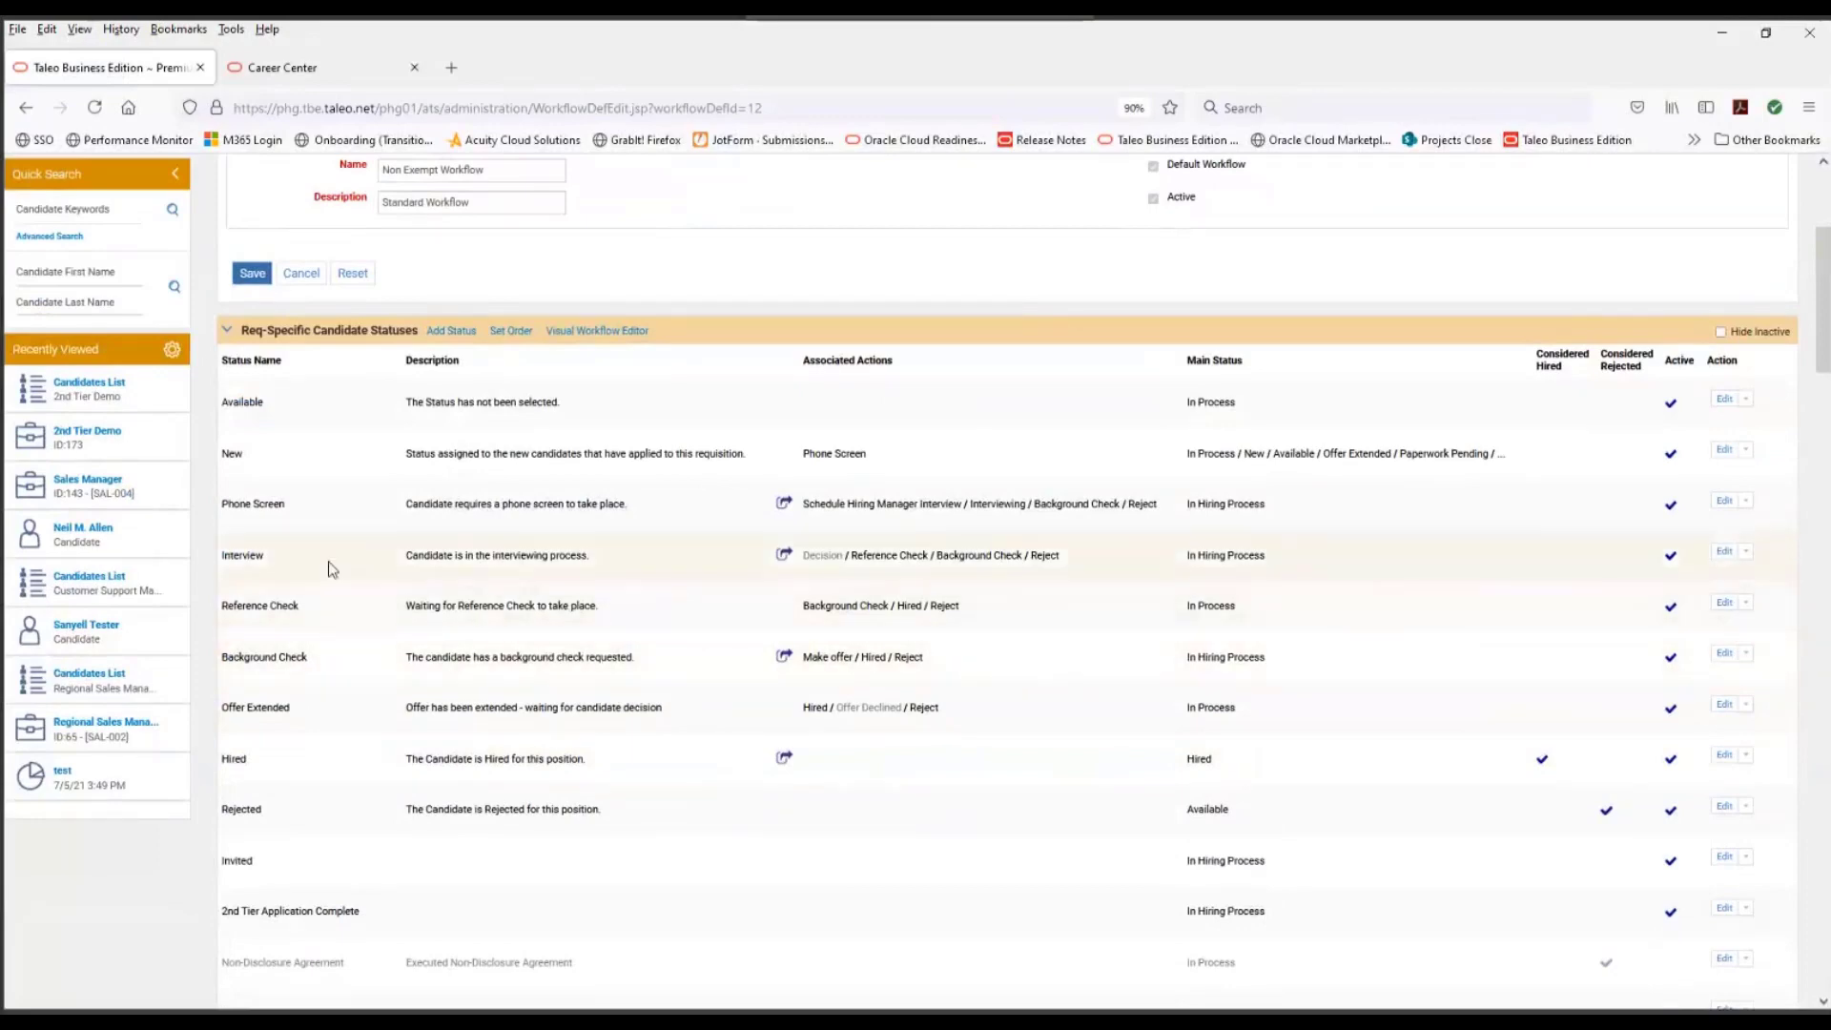
pyautogui.click(1748, 553)
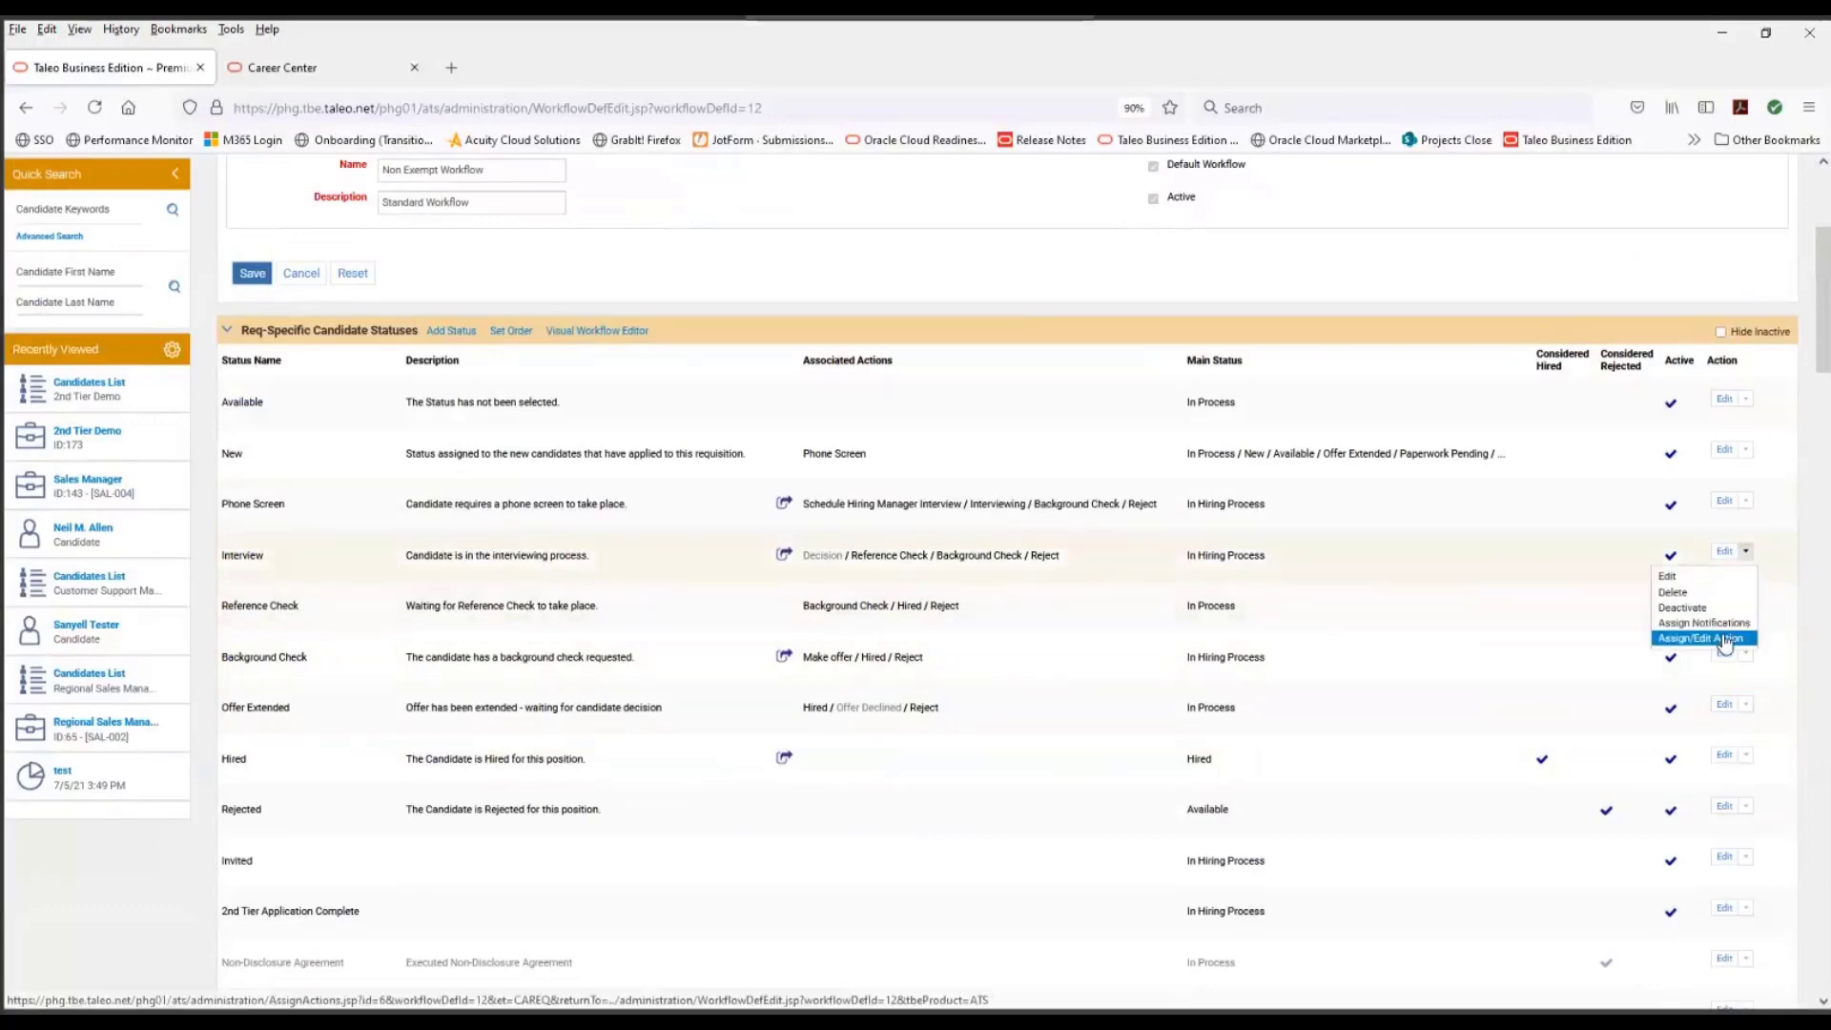
pyautogui.click(1722, 638)
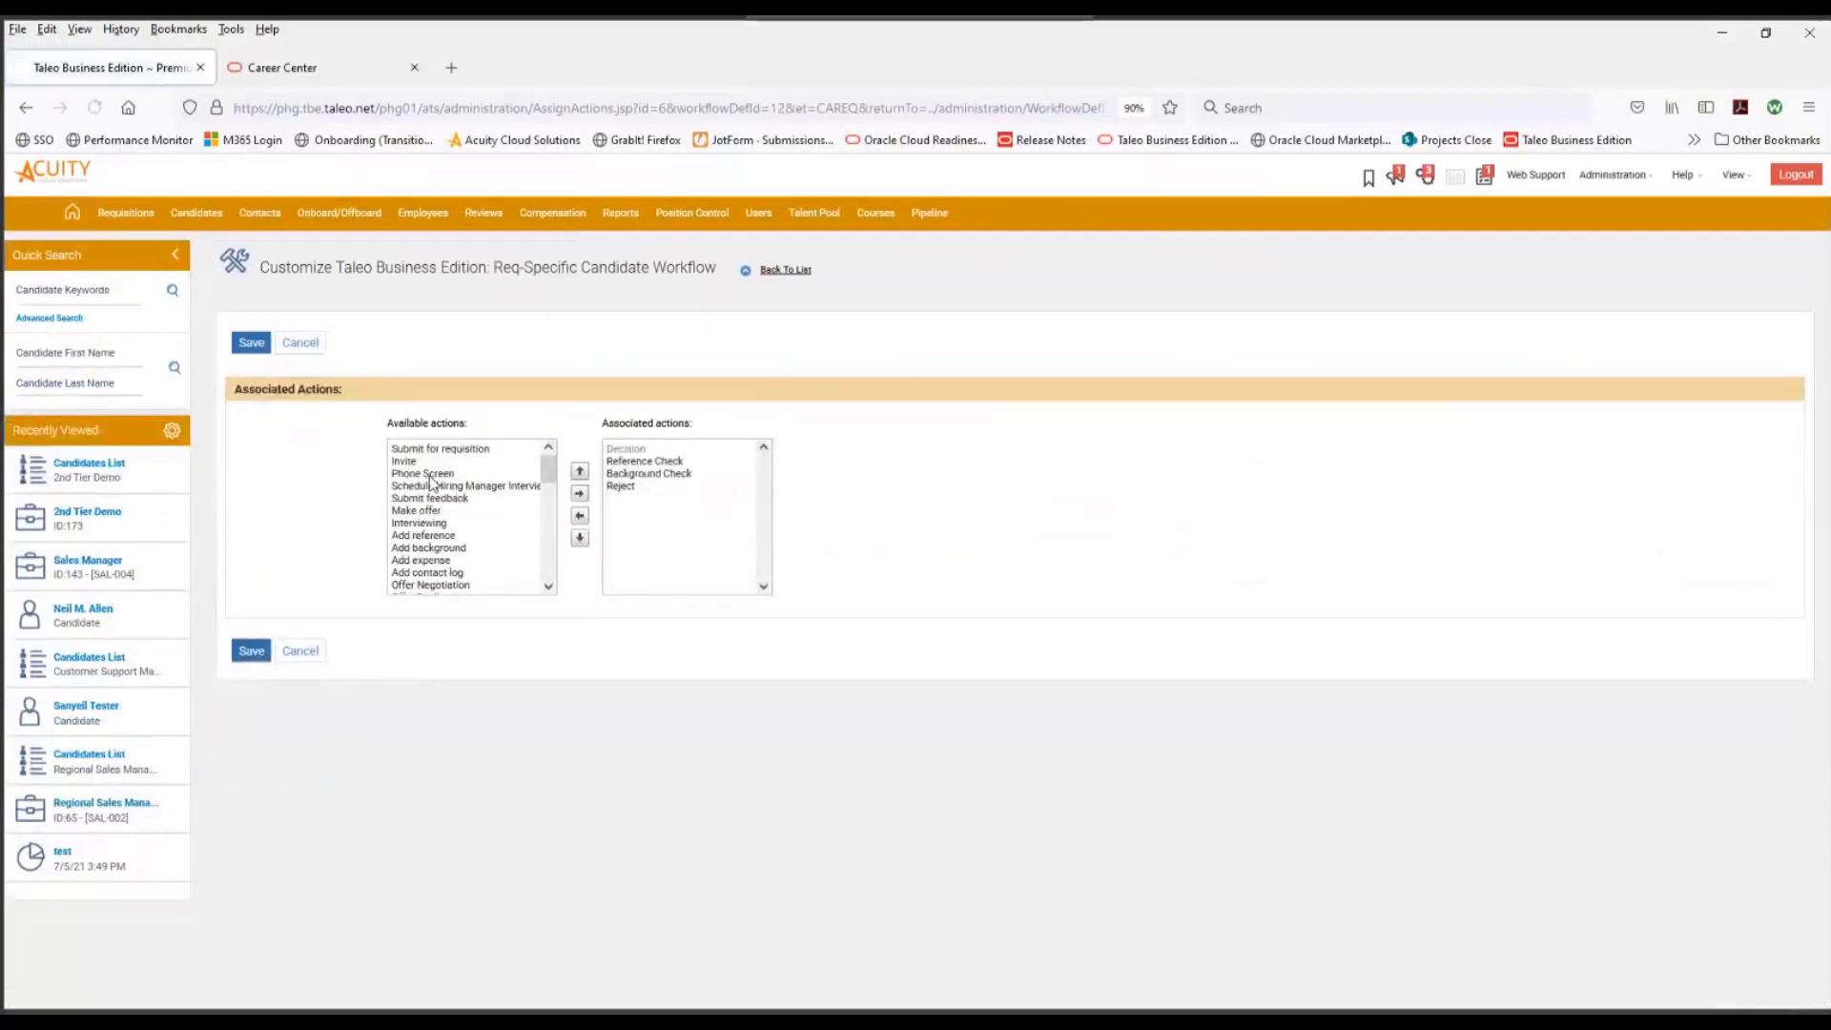
pyautogui.click(416, 462)
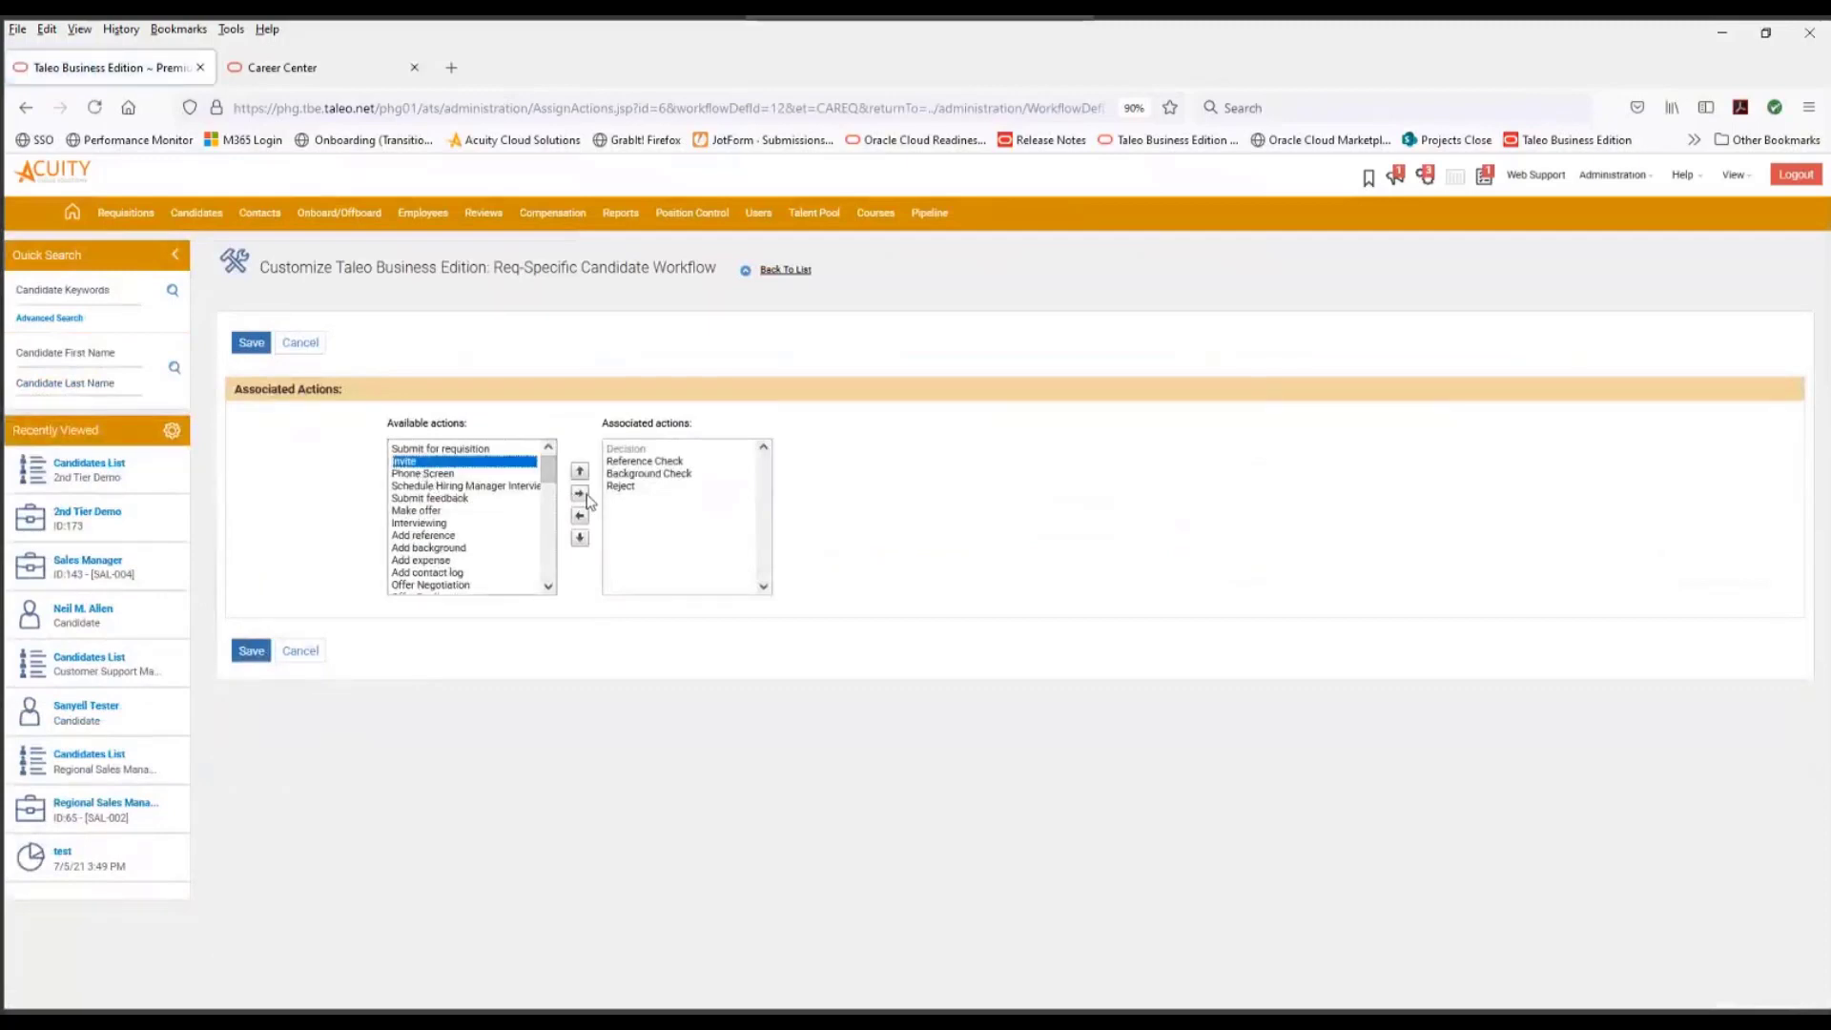
pyautogui.click(578, 493)
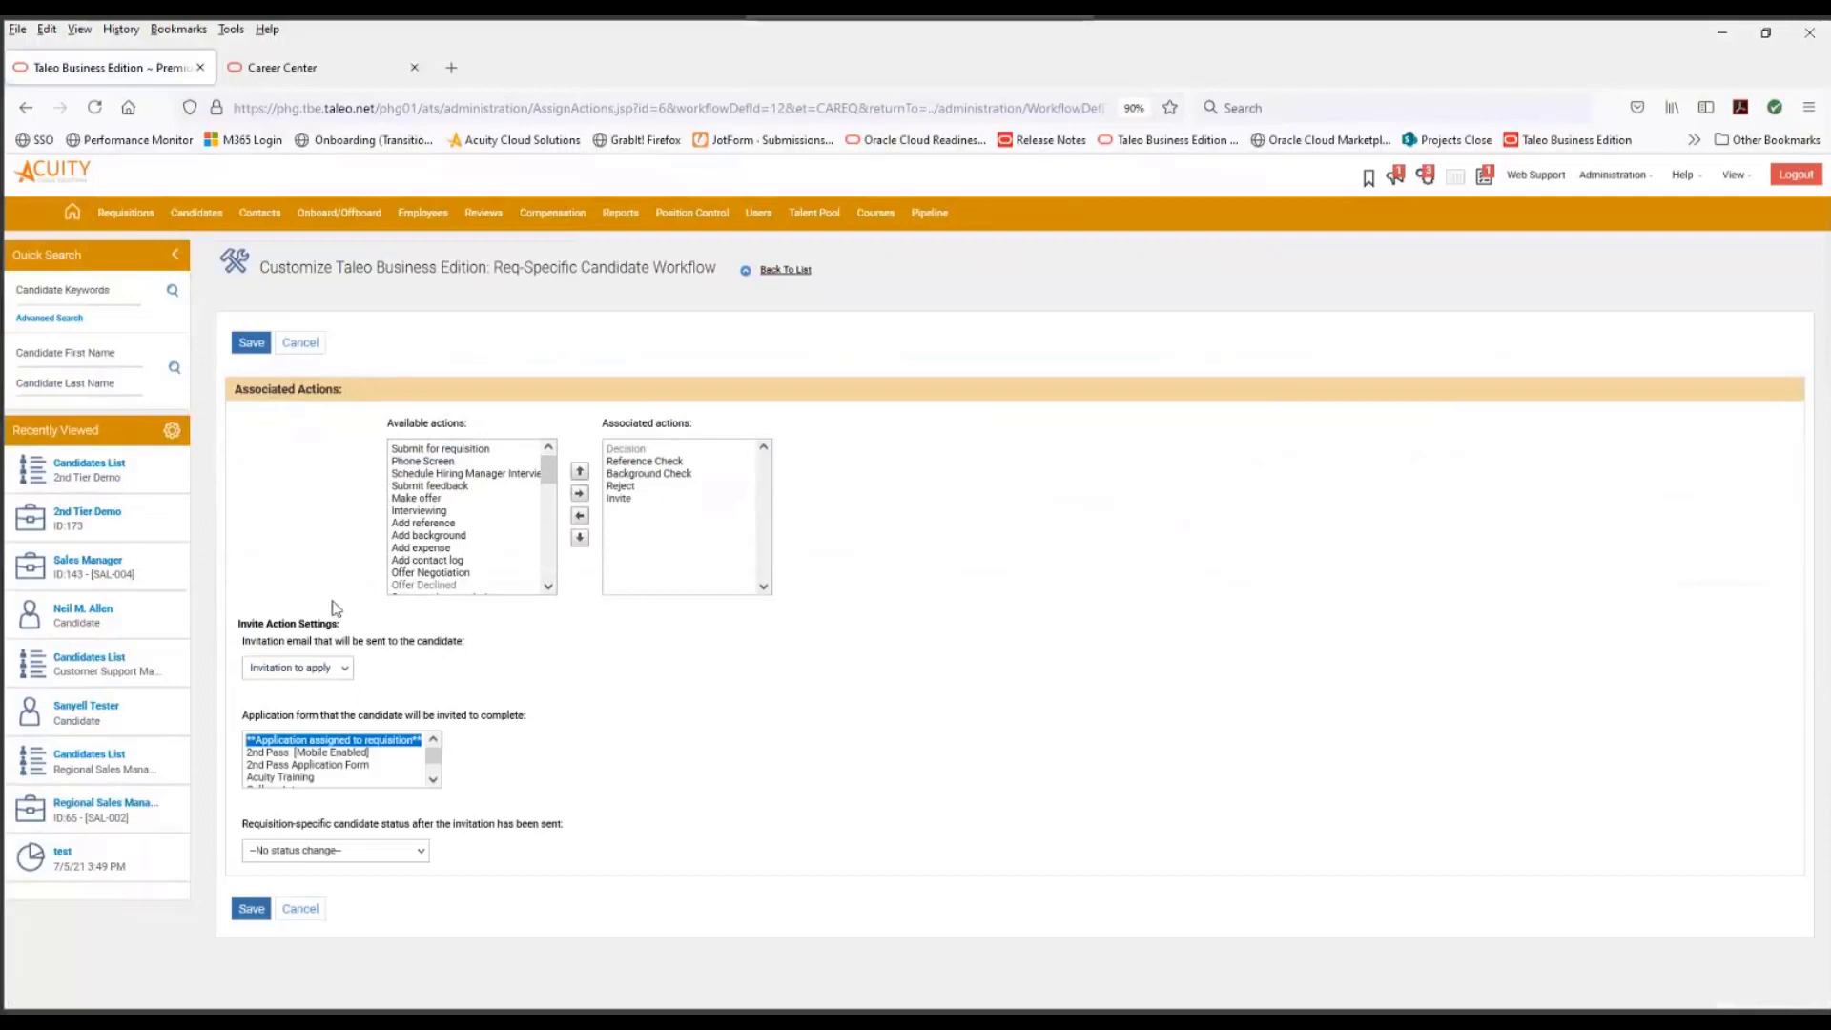
pyautogui.click(631, 498)
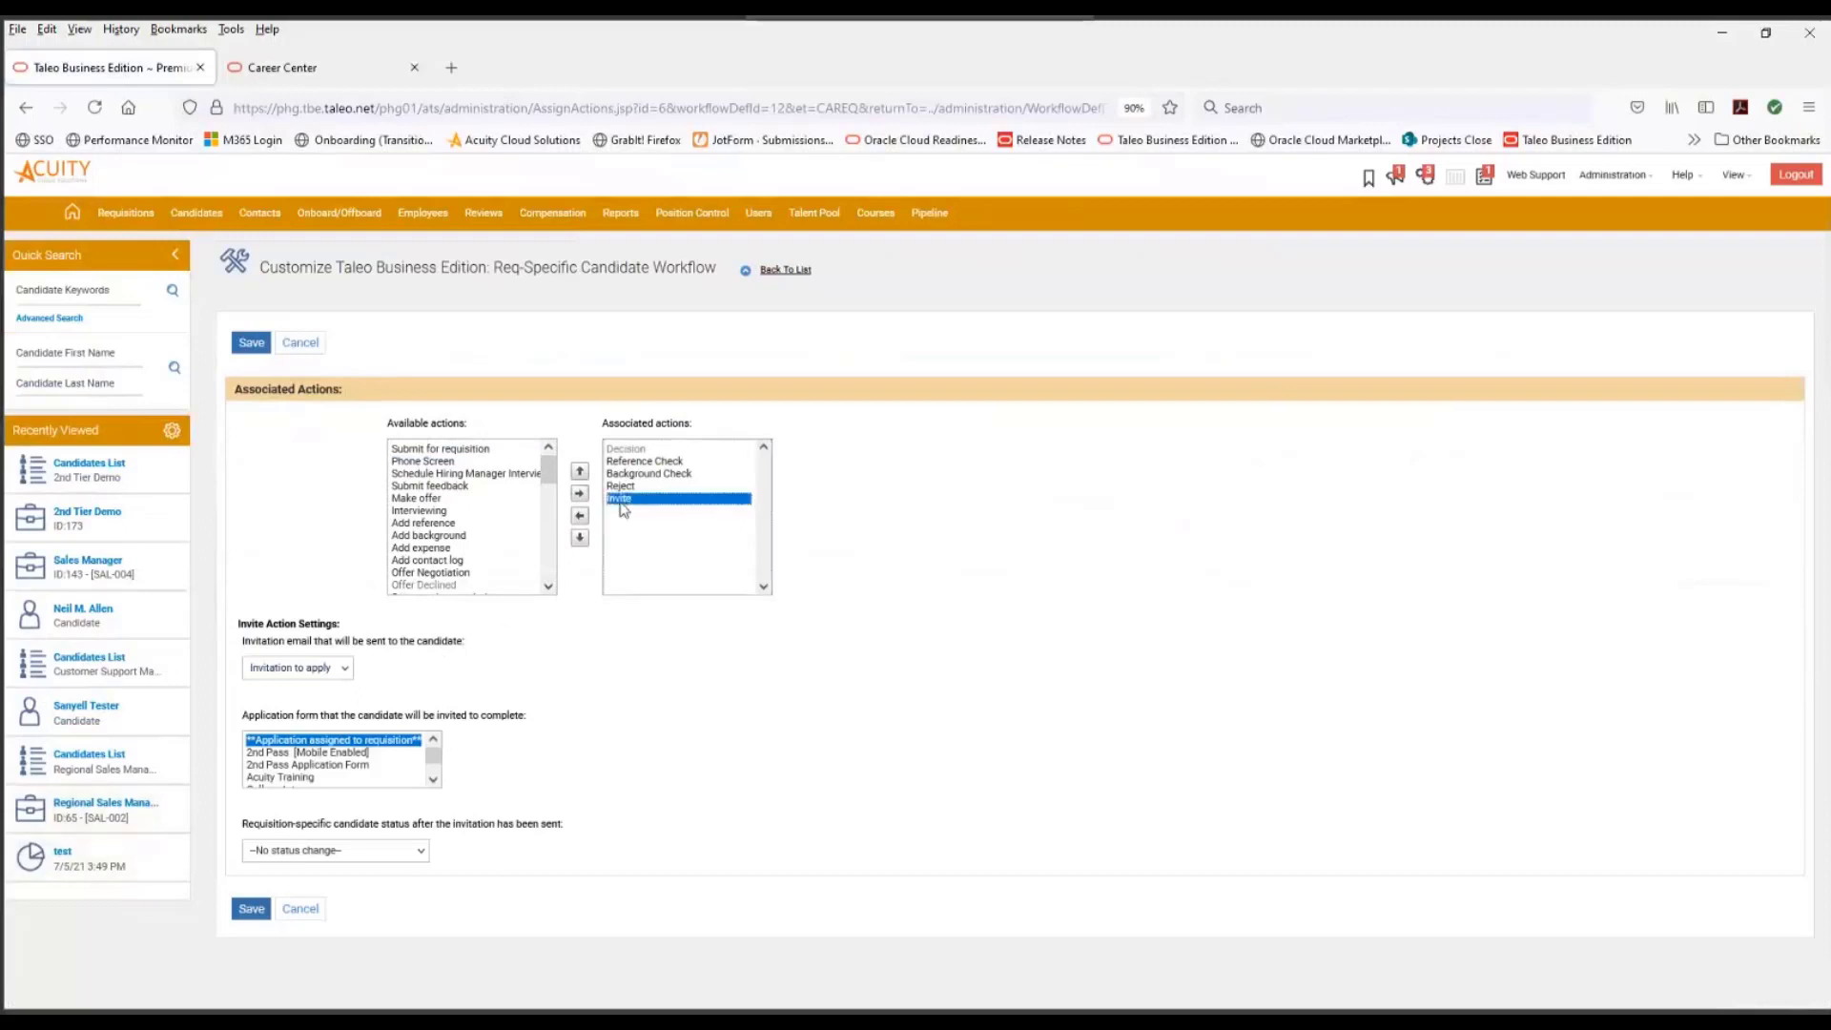
pyautogui.click(580, 472)
pyautogui.click(580, 472)
pyautogui.click(580, 472)
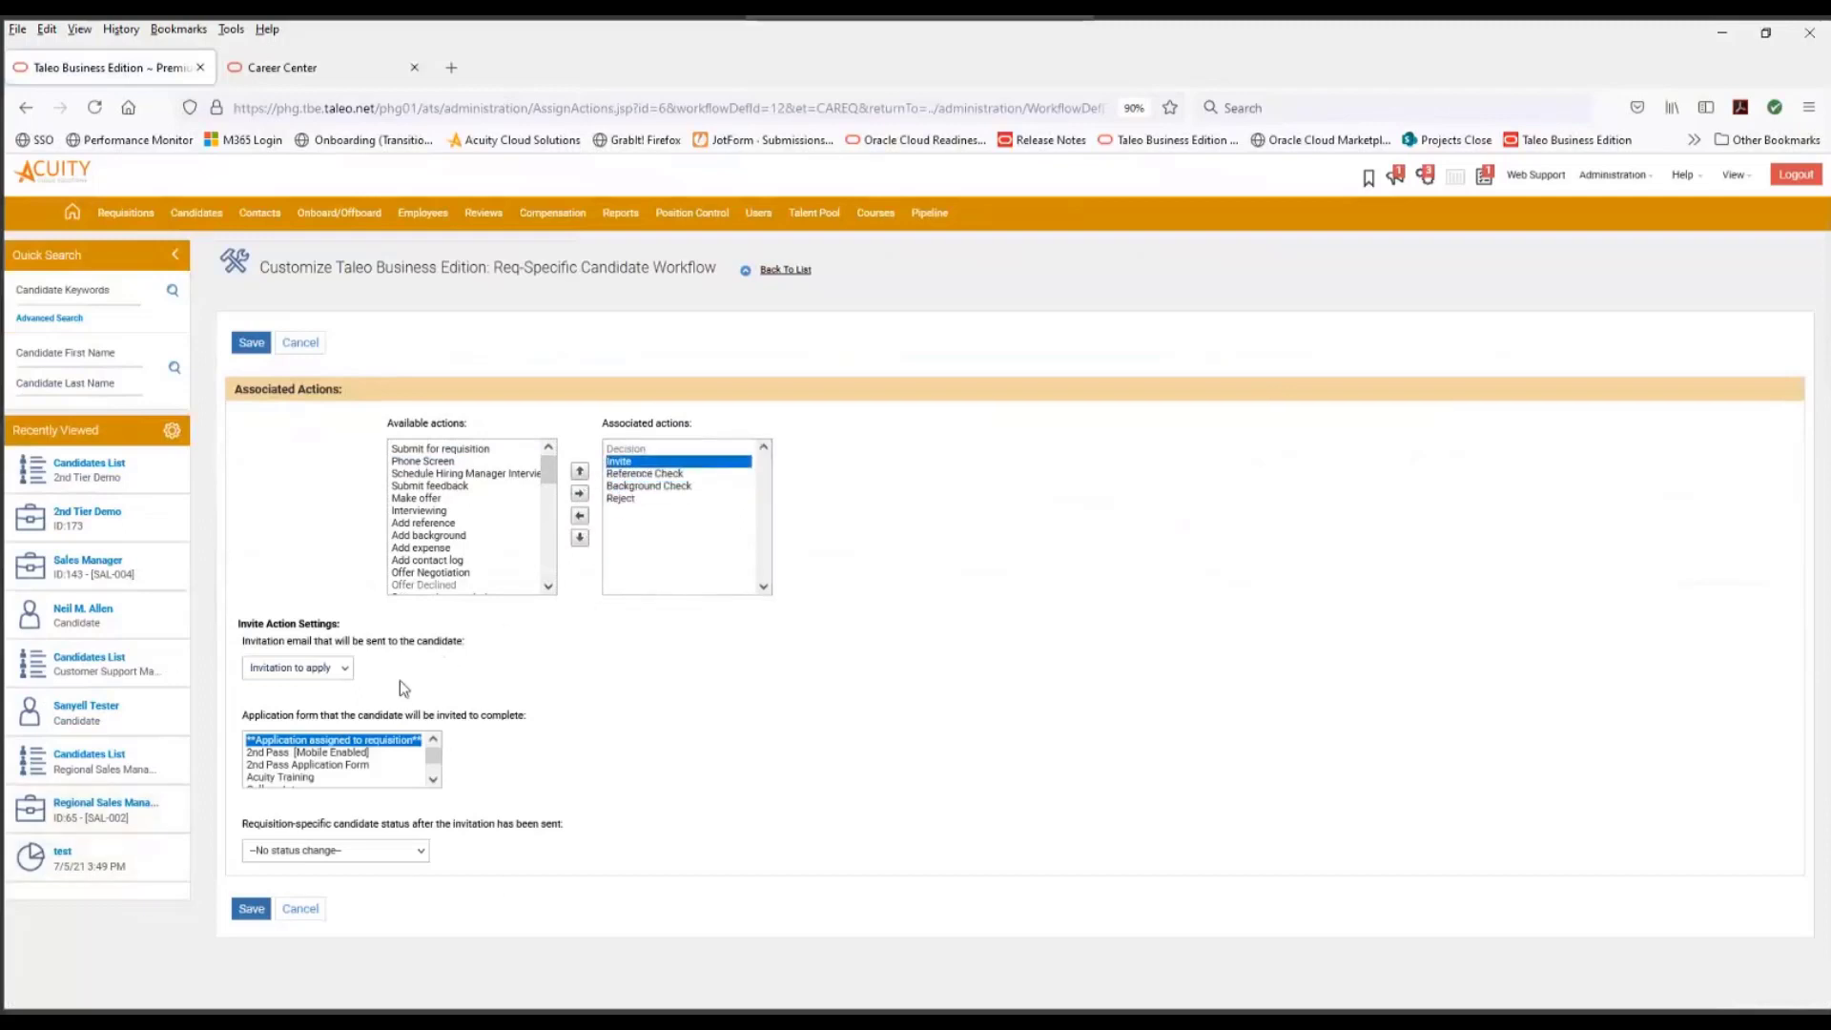
# - Set the Invite action to use the Invitation to apply email, the 2nd Pass [Mobile Enabled] form and the resulting status Invited, and save it
pyautogui.click(345, 667)
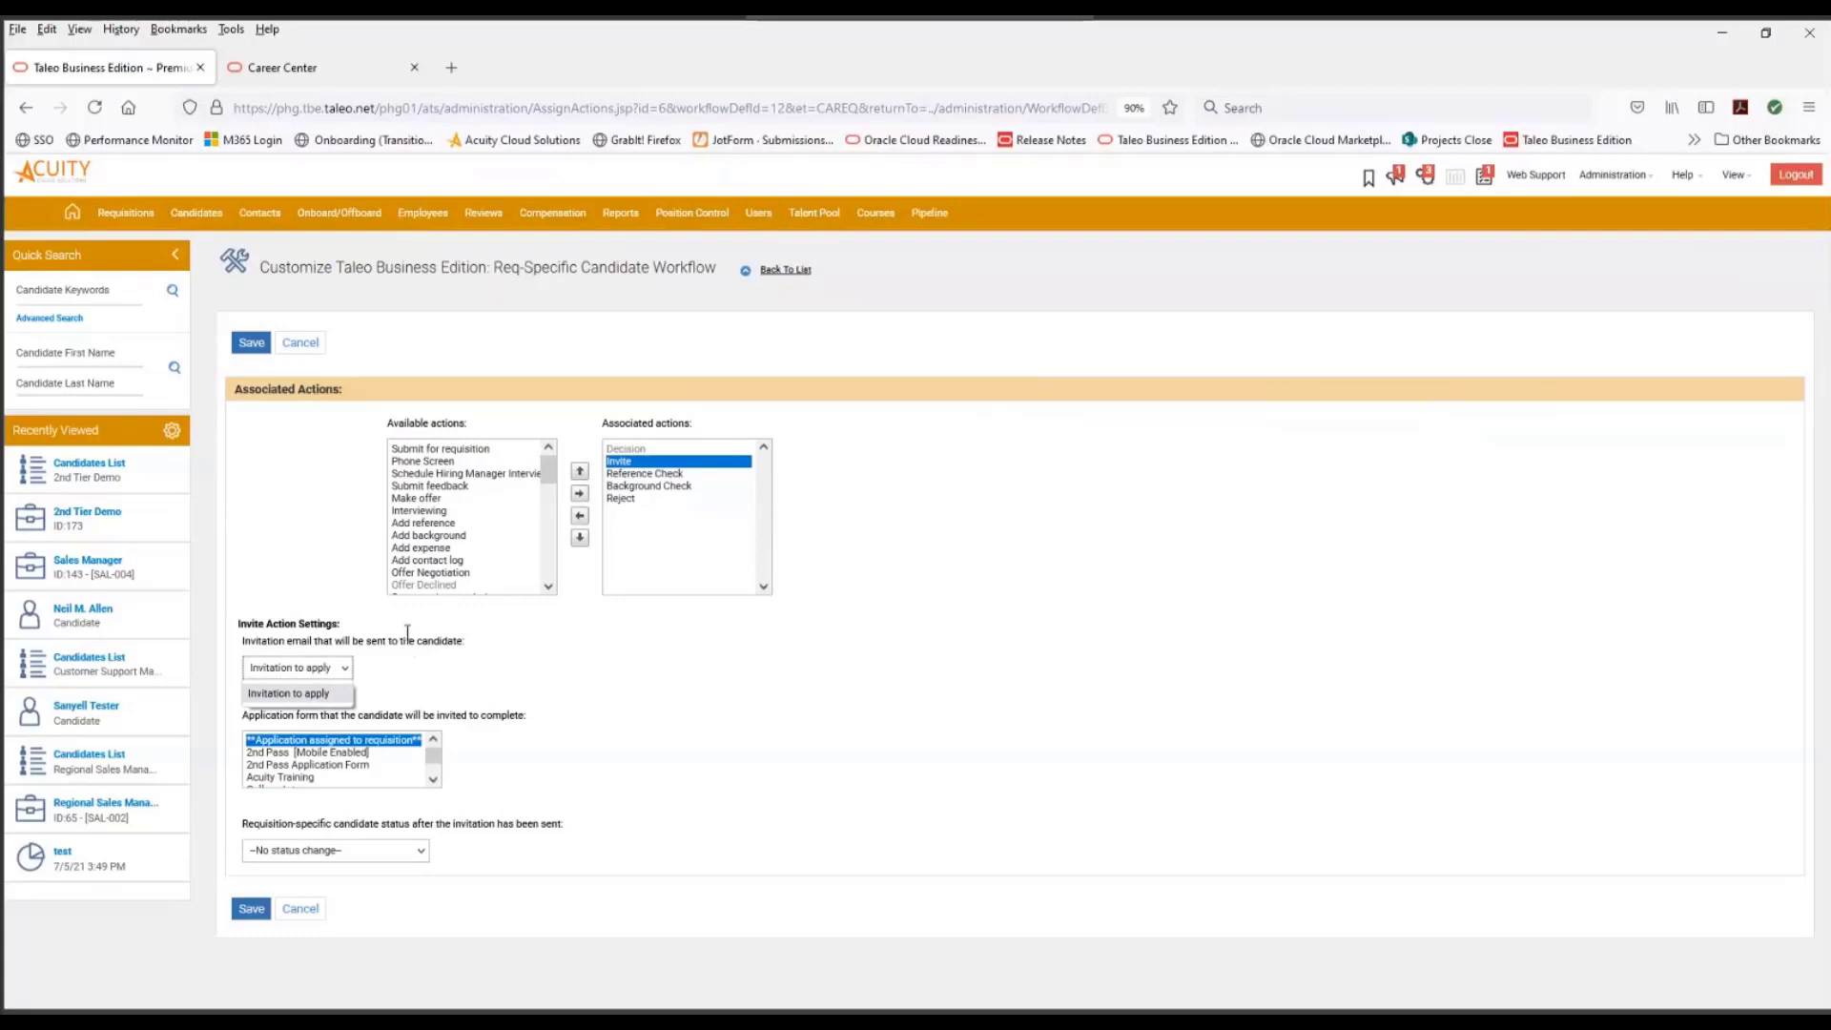
pyautogui.click(464, 746)
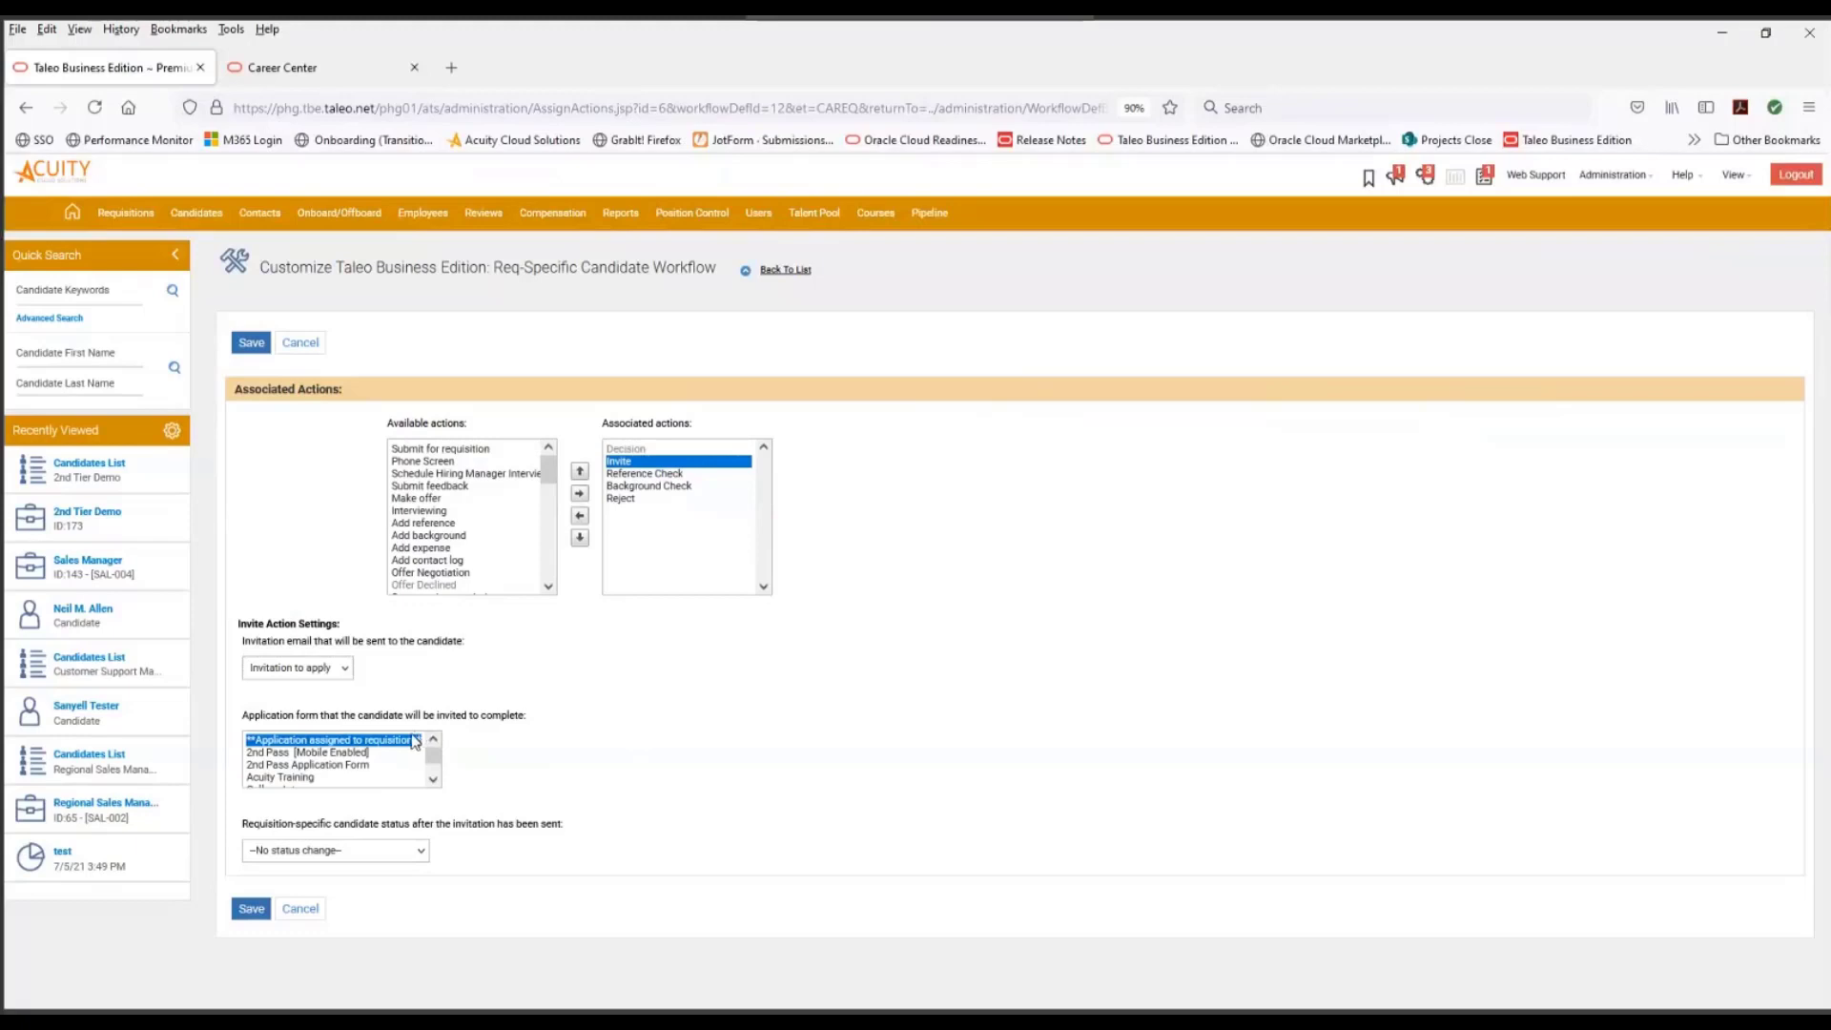
pyautogui.click(365, 753)
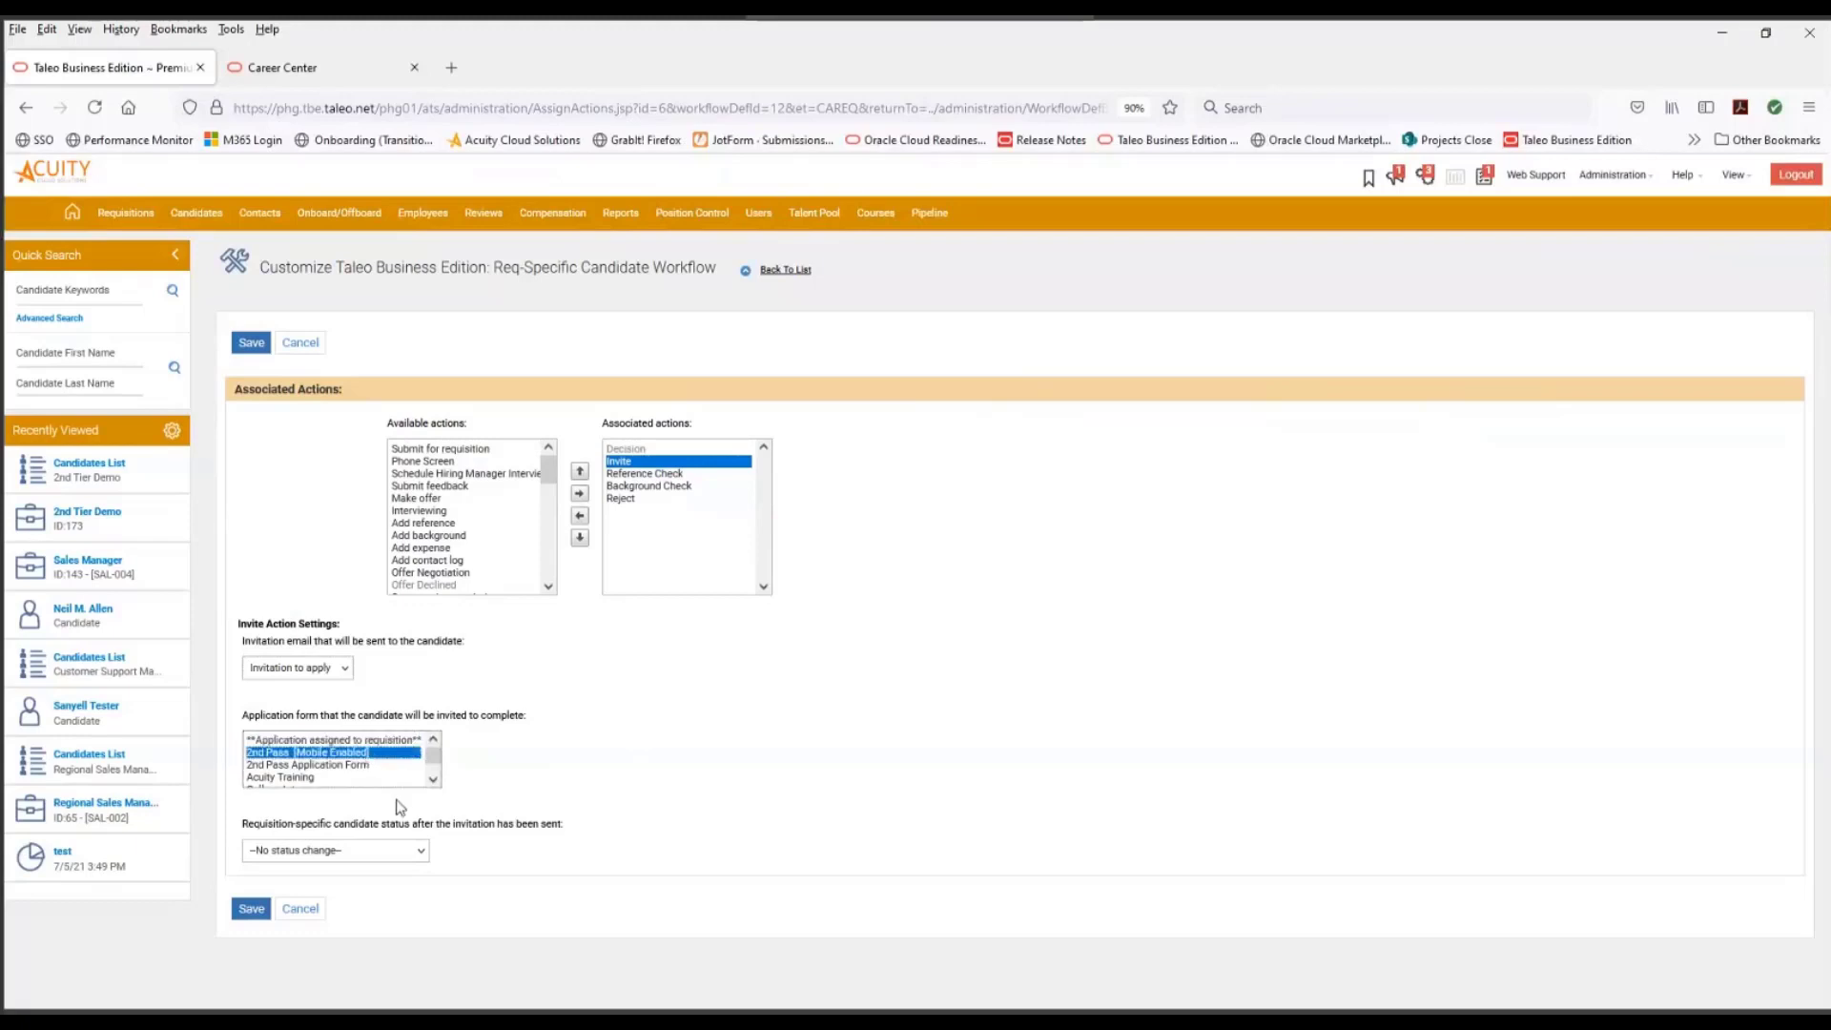
pyautogui.click(351, 847)
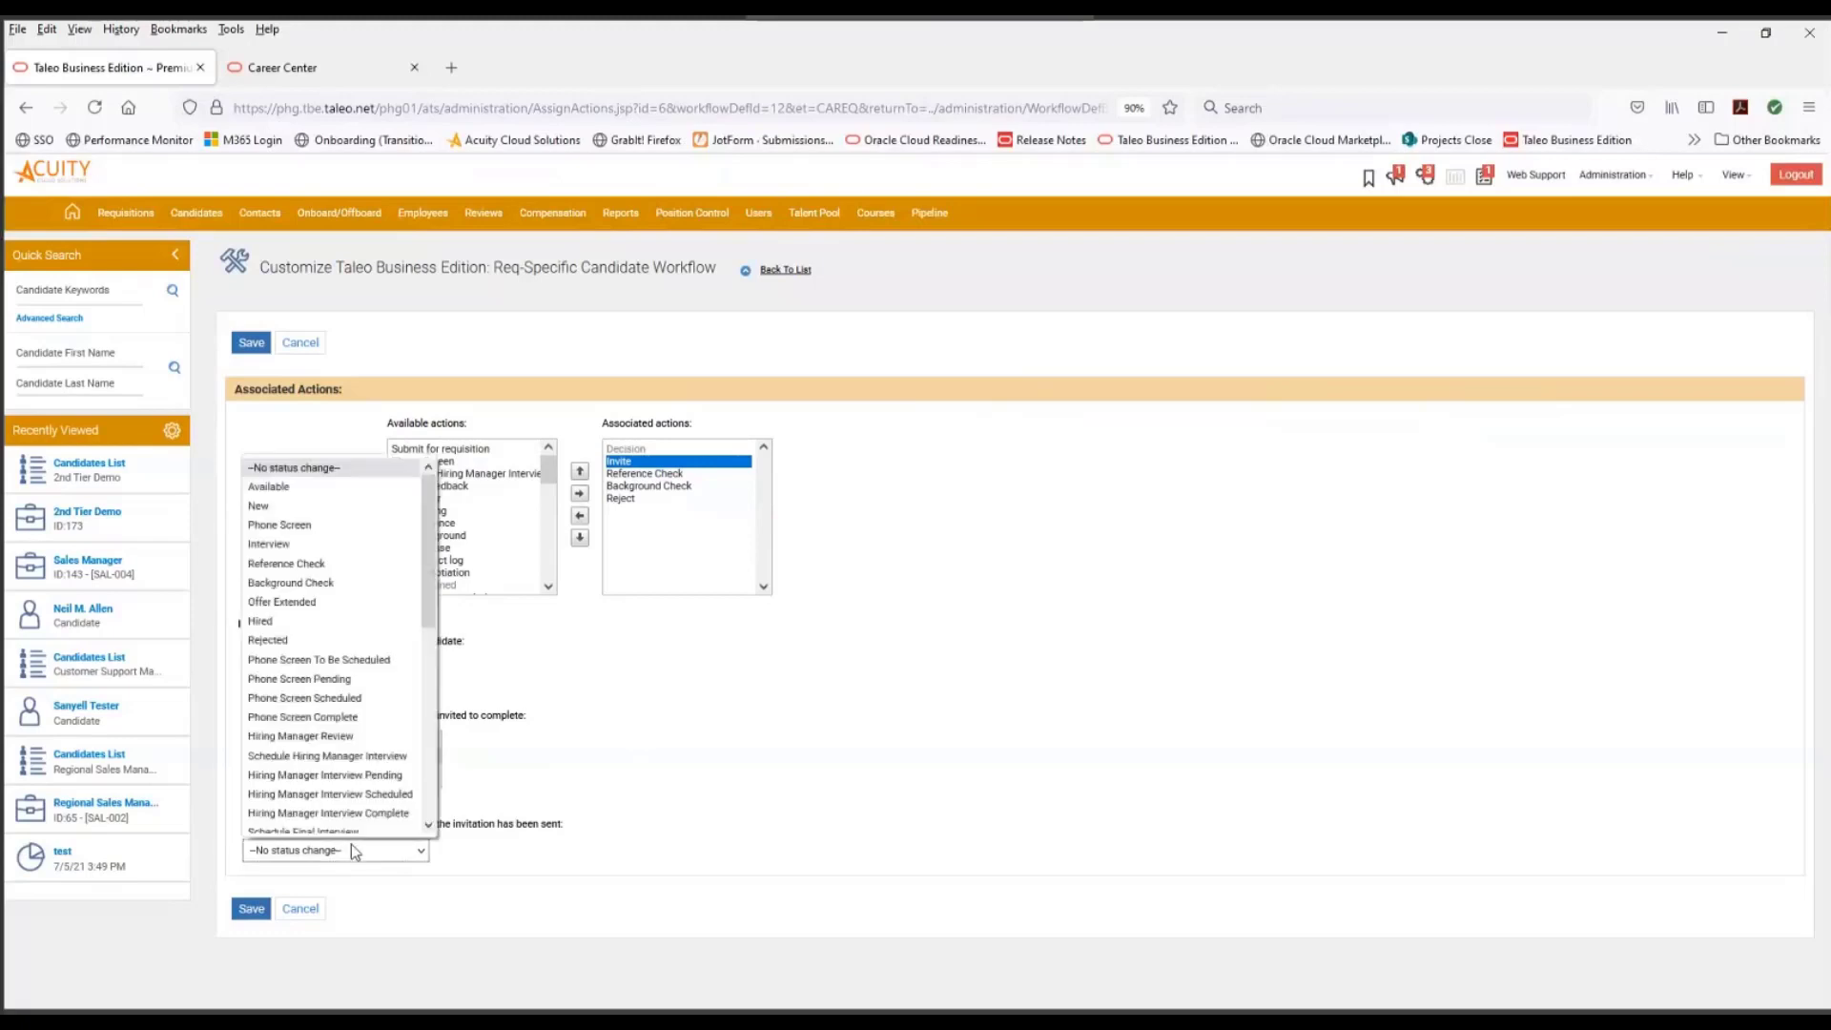
pyautogui.scroll(-6, 320, 581)
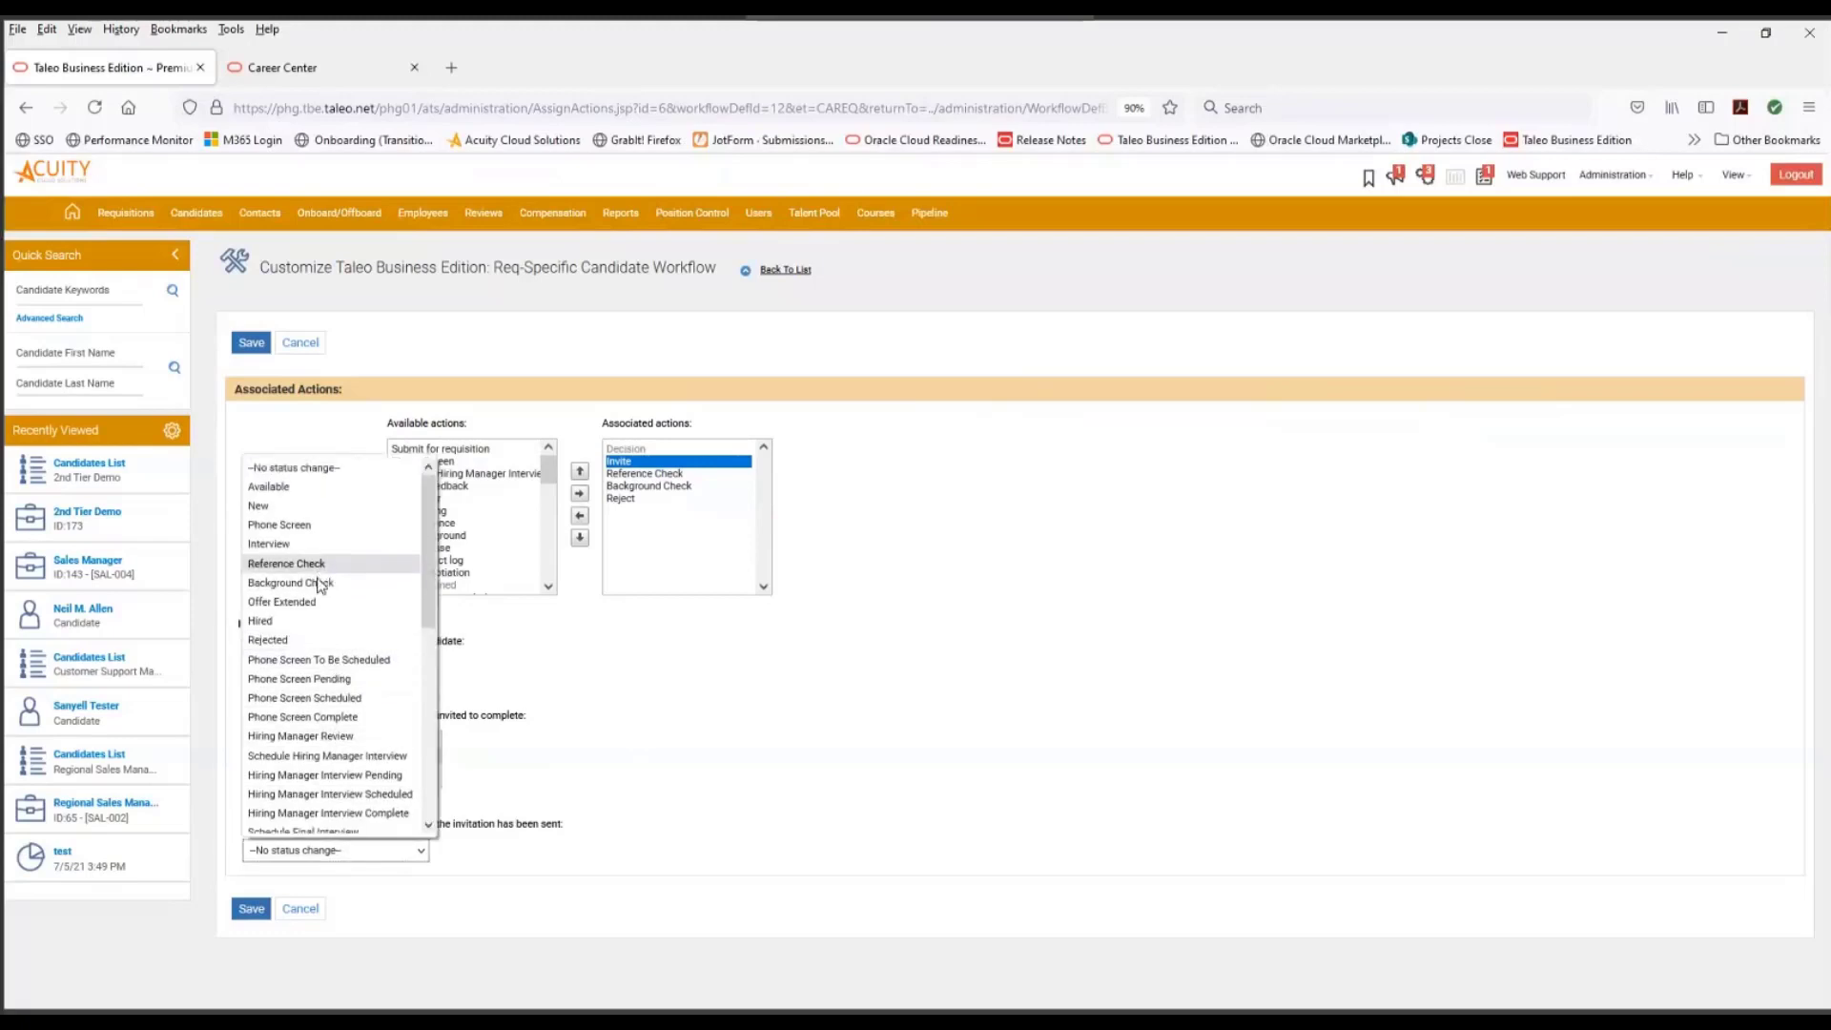
pyautogui.click(319, 803)
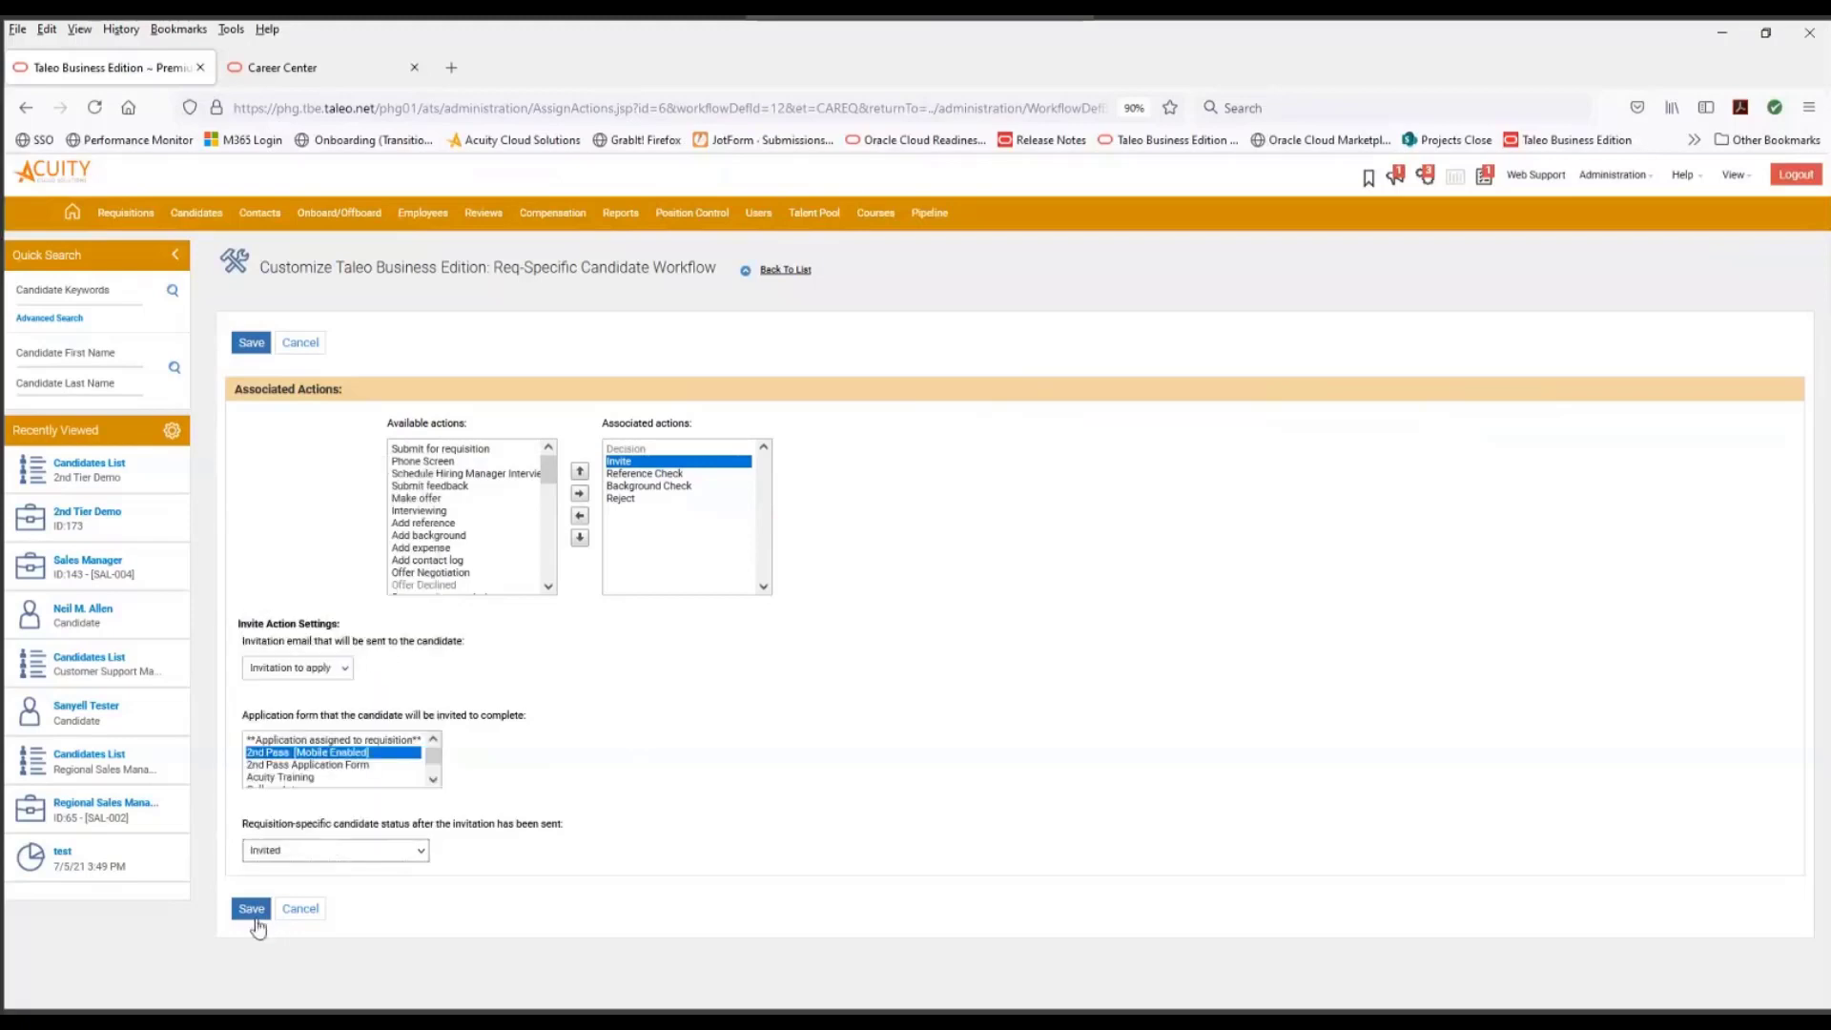
pyautogui.click(250, 910)
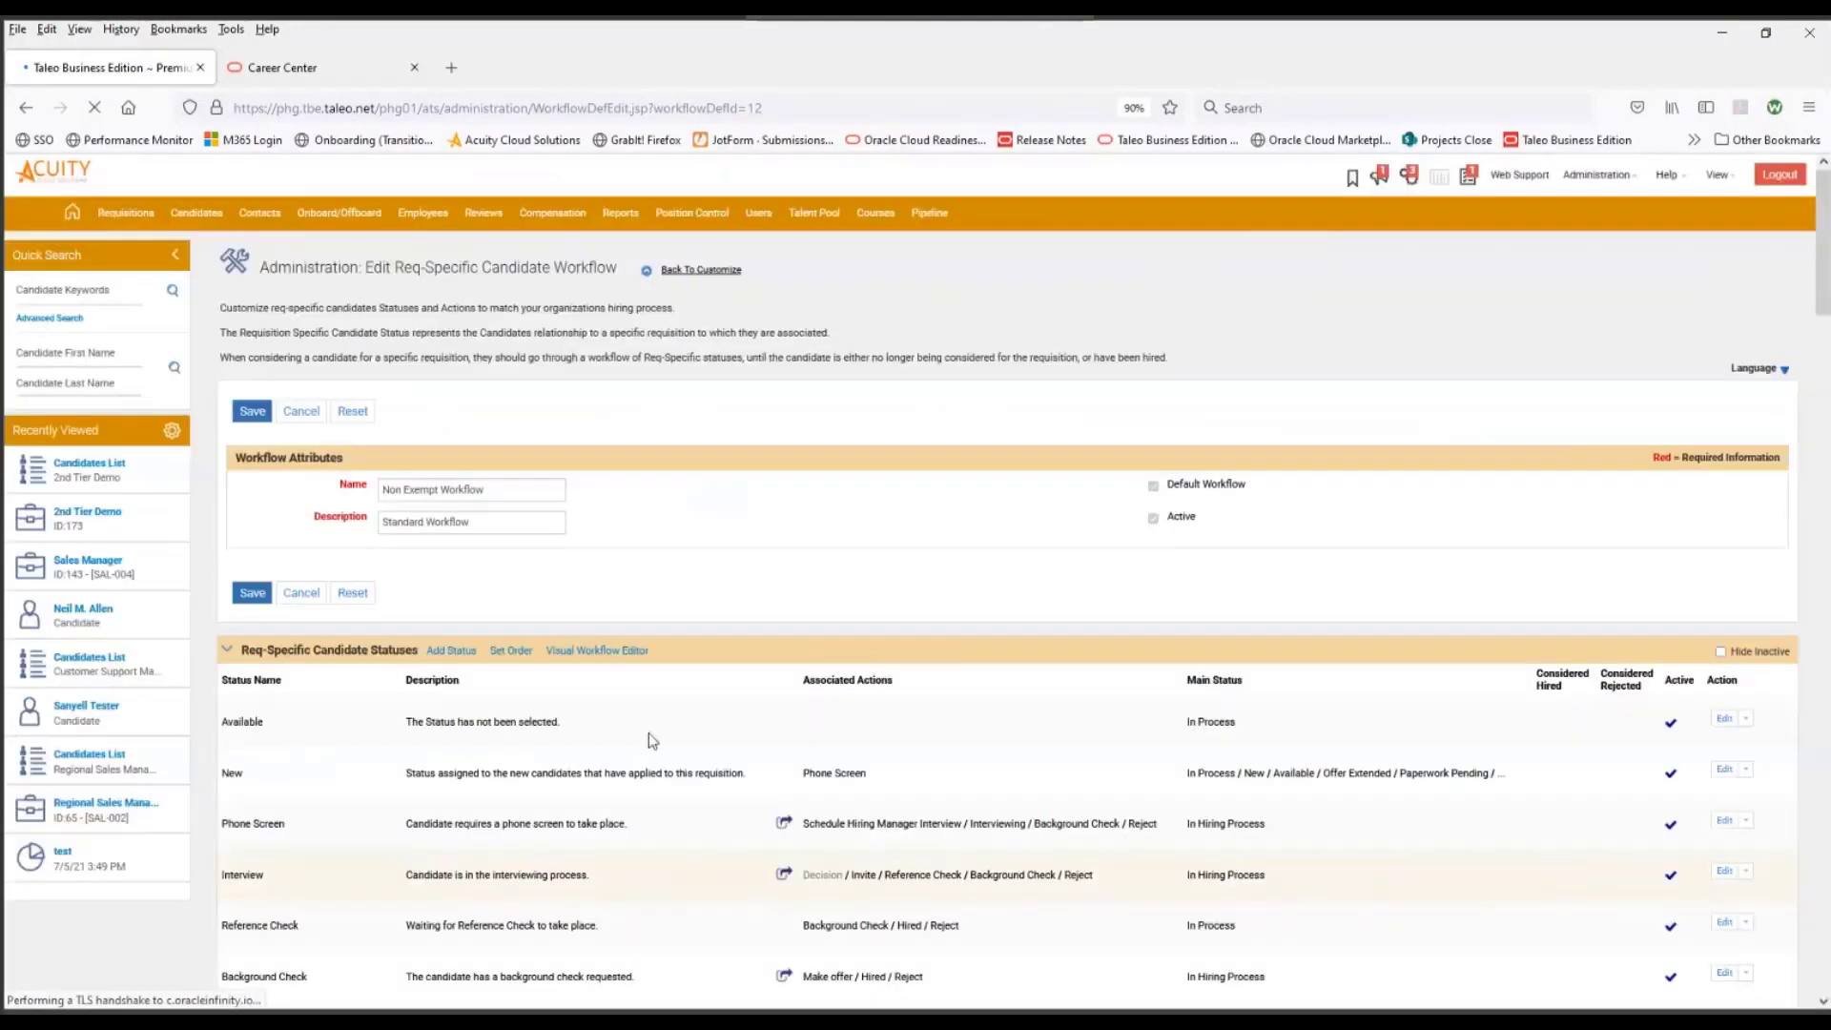
# - Move the Invited status directly below Interview in the req-specific candidate status order
pyautogui.scroll(-5, 626, 726)
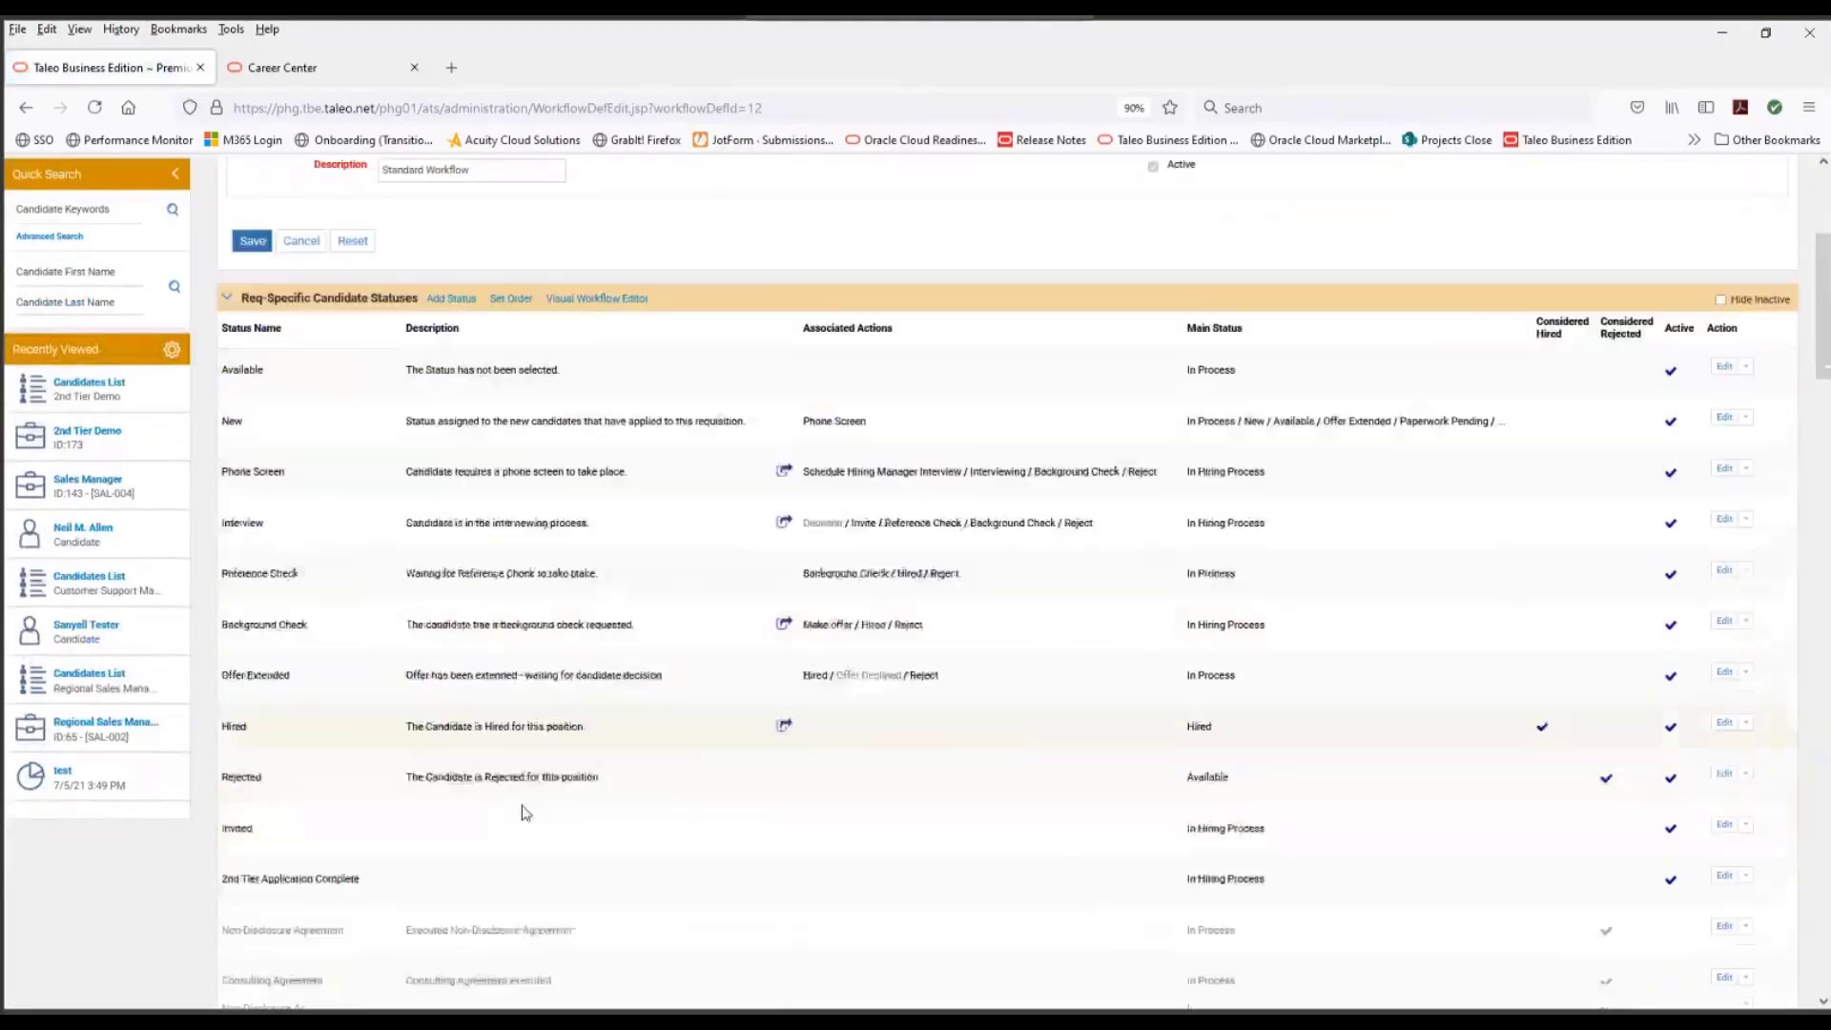
pyautogui.scroll(1, 437, 740)
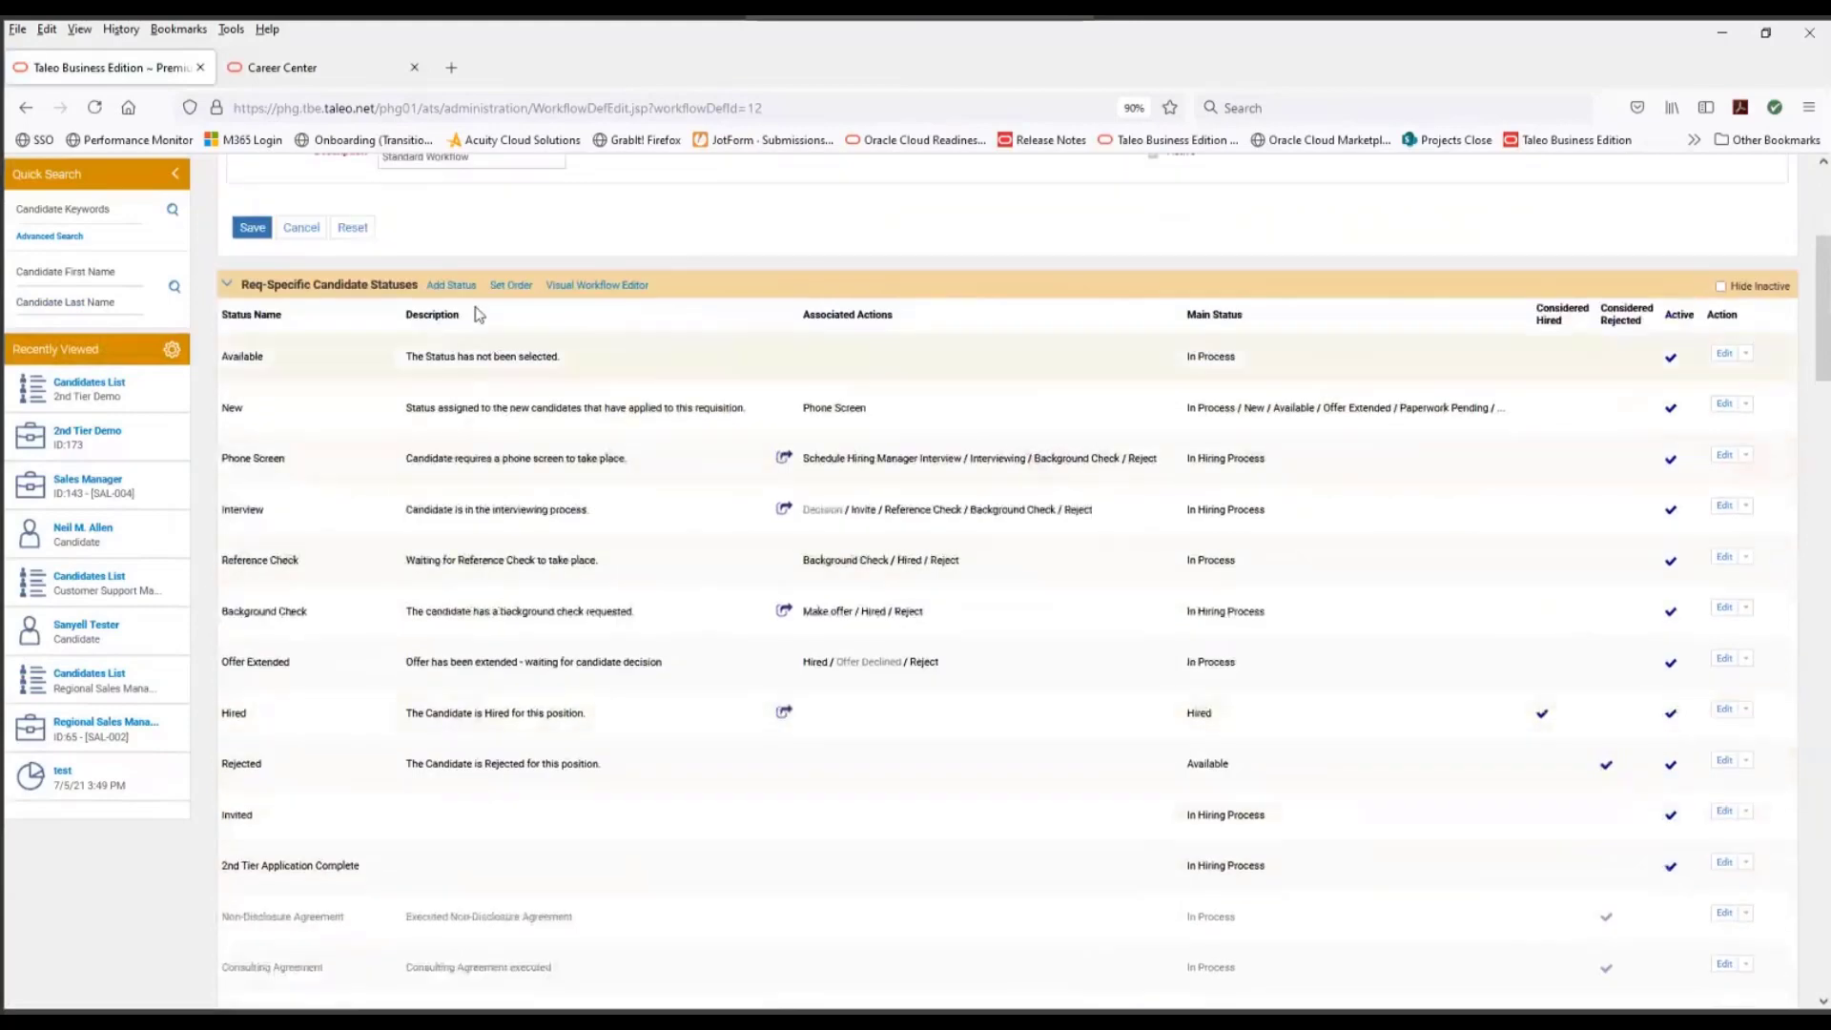
pyautogui.click(503, 286)
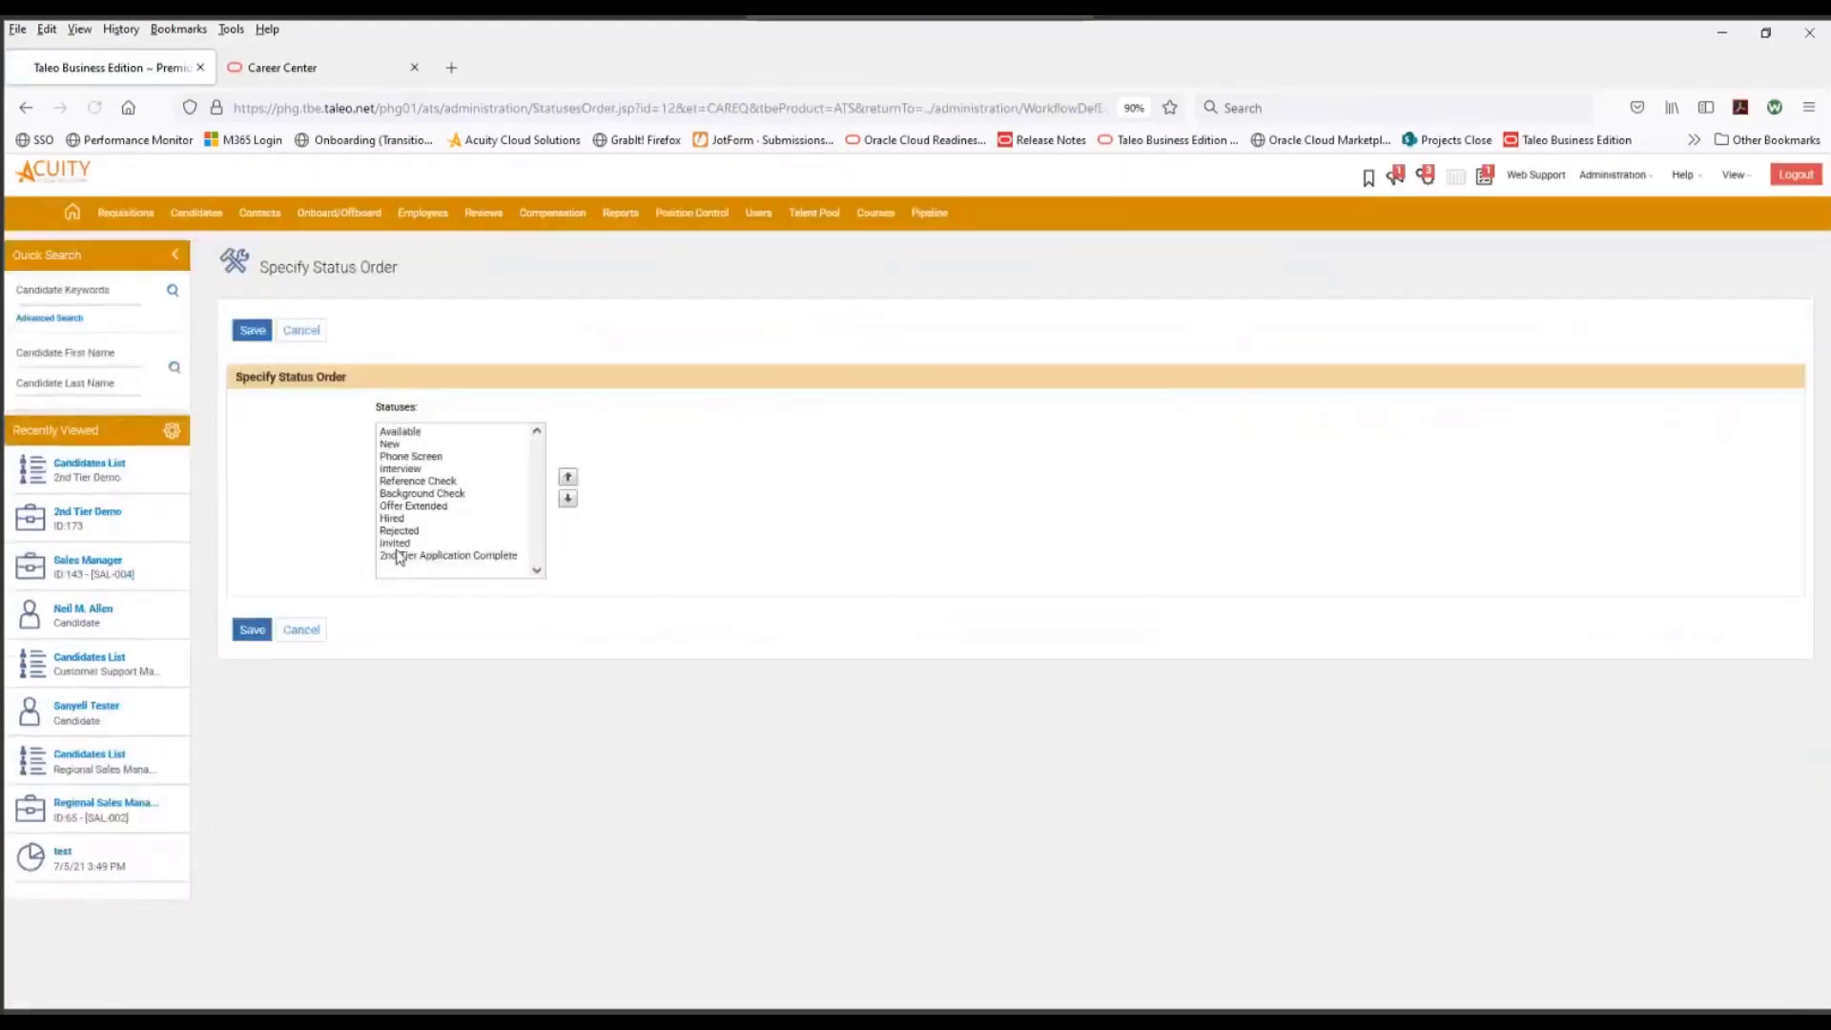
pyautogui.click(402, 542)
pyautogui.click(567, 477)
pyautogui.click(567, 476)
pyautogui.click(567, 477)
pyautogui.click(567, 476)
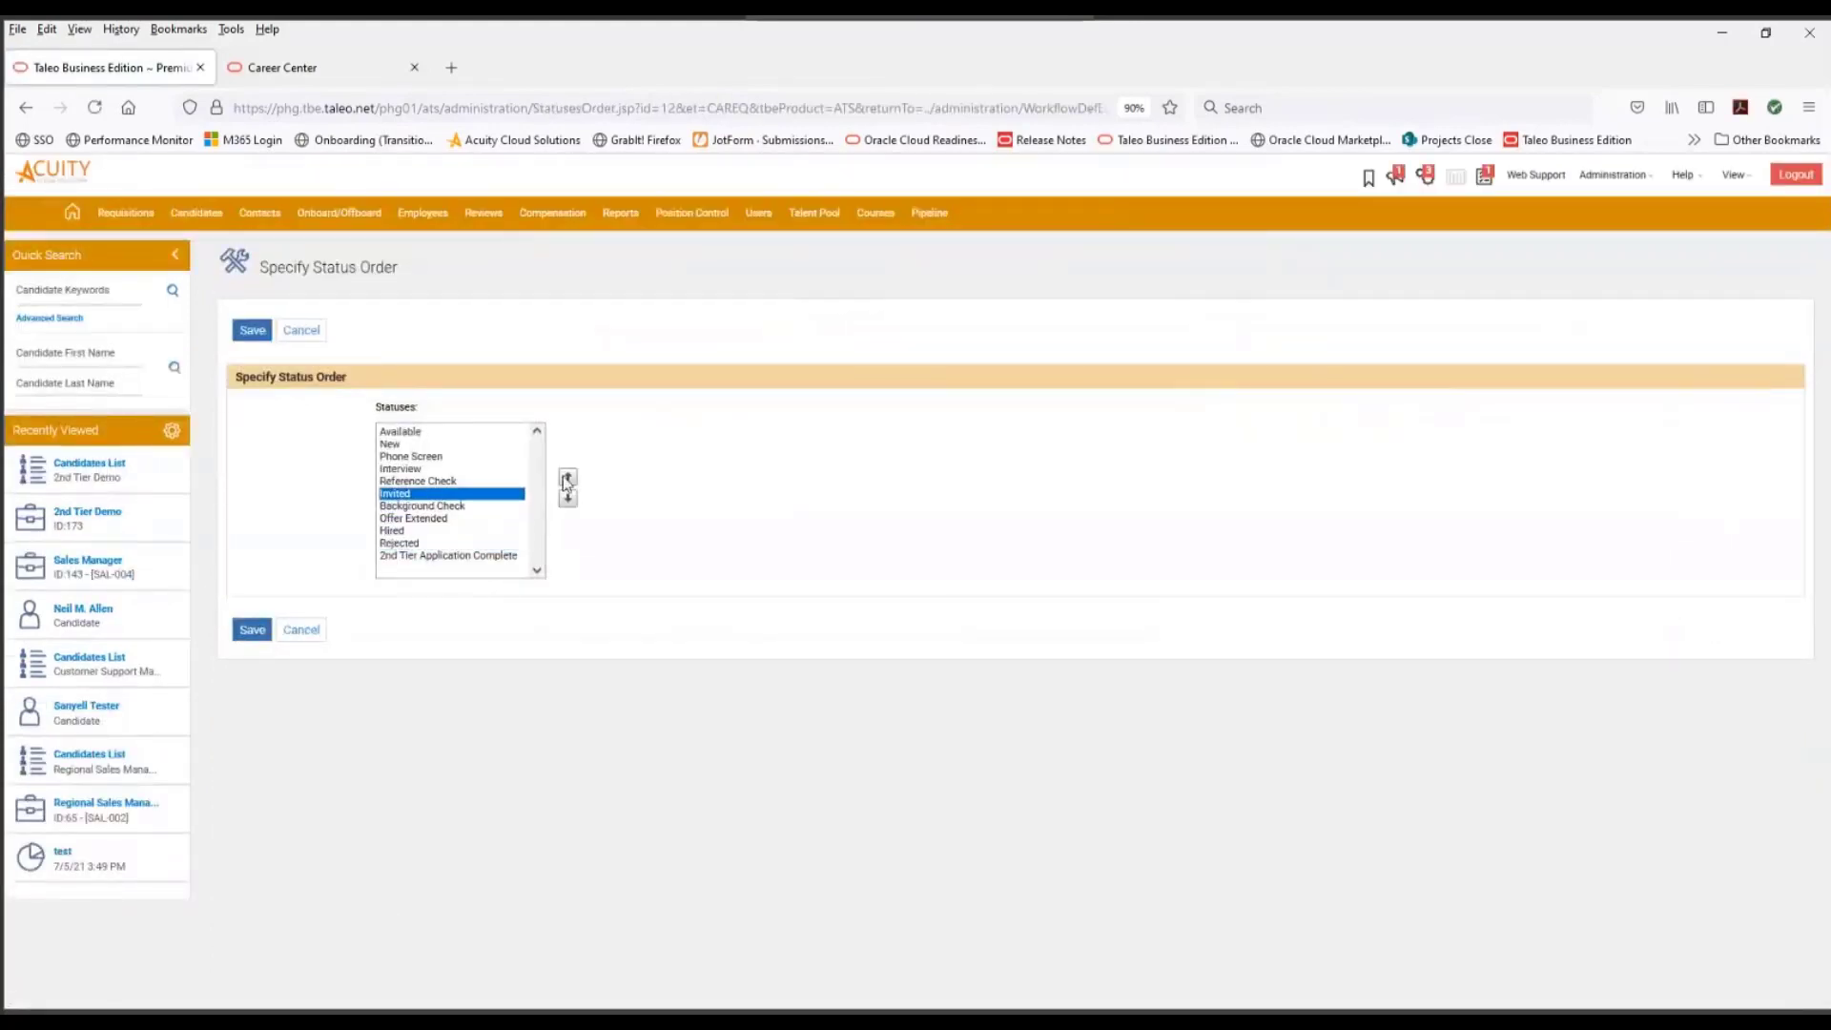
pyautogui.click(567, 476)
pyautogui.click(568, 476)
pyautogui.click(568, 499)
# - Move the 2nd Tier Application Complete status directly below Invited and save the status order
pyautogui.click(467, 555)
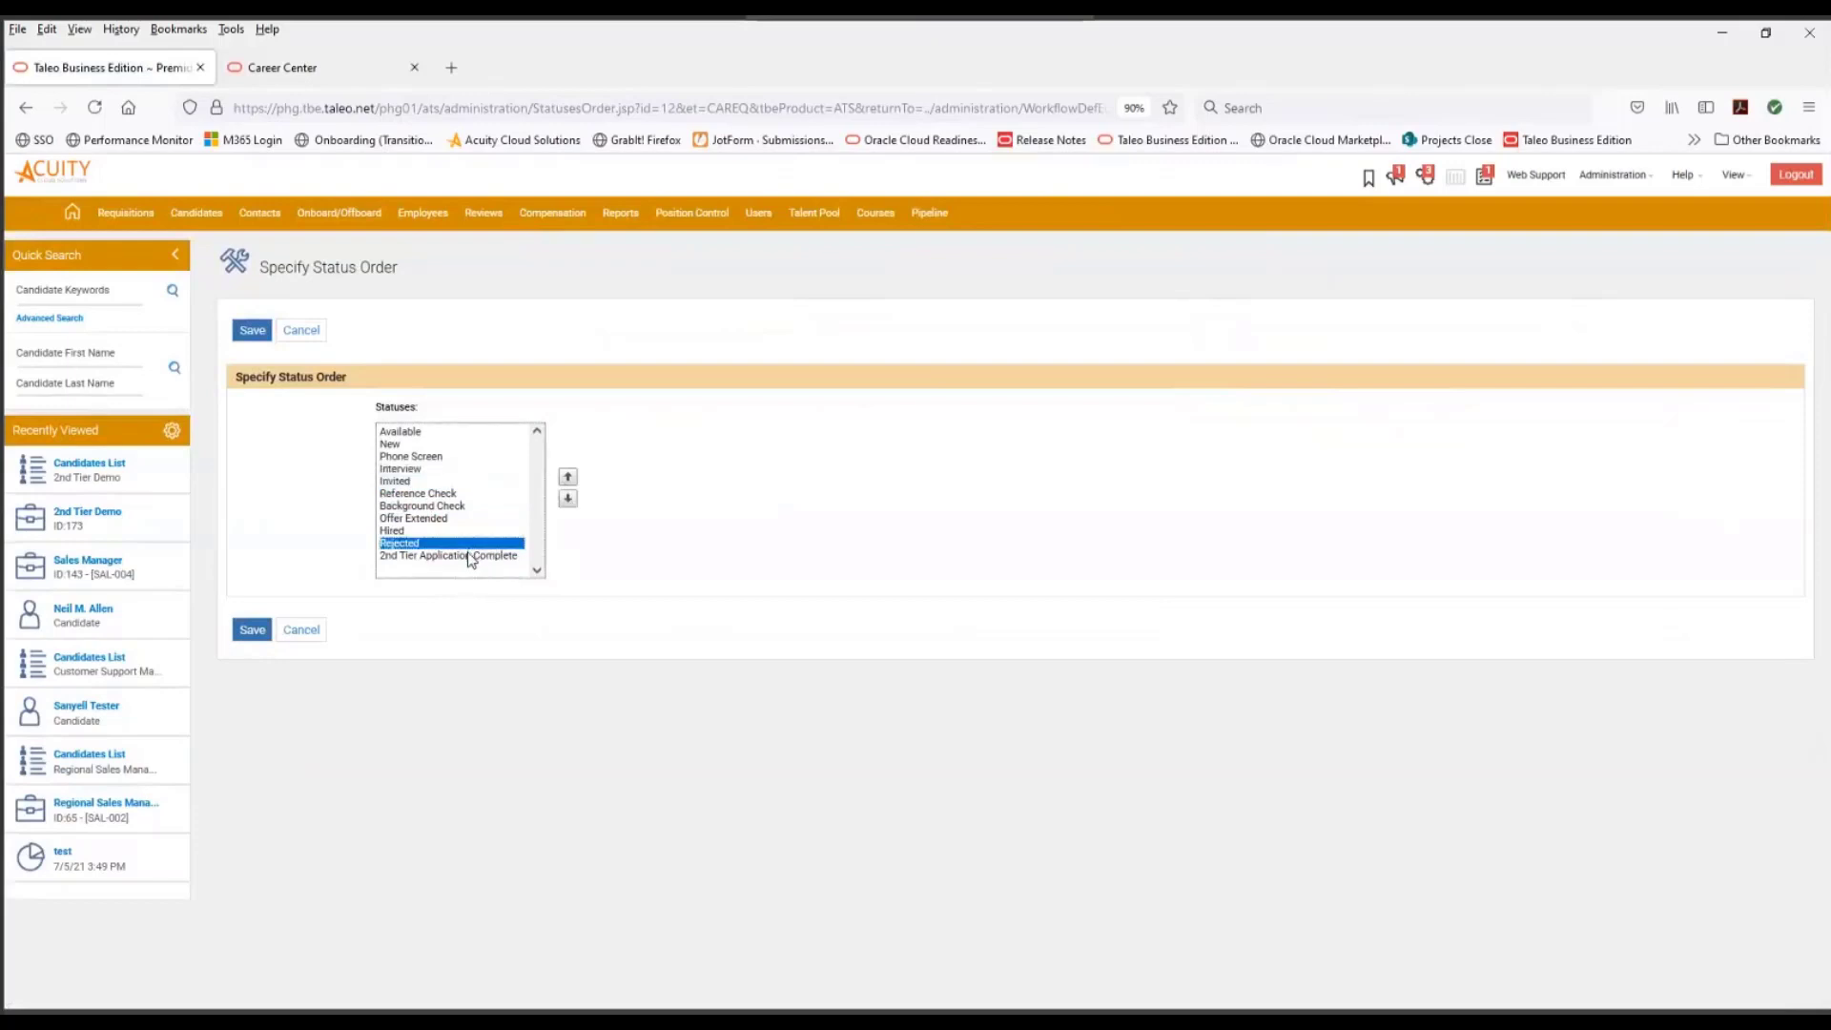
pyautogui.click(567, 477)
pyautogui.click(567, 476)
pyautogui.click(567, 477)
pyautogui.click(567, 476)
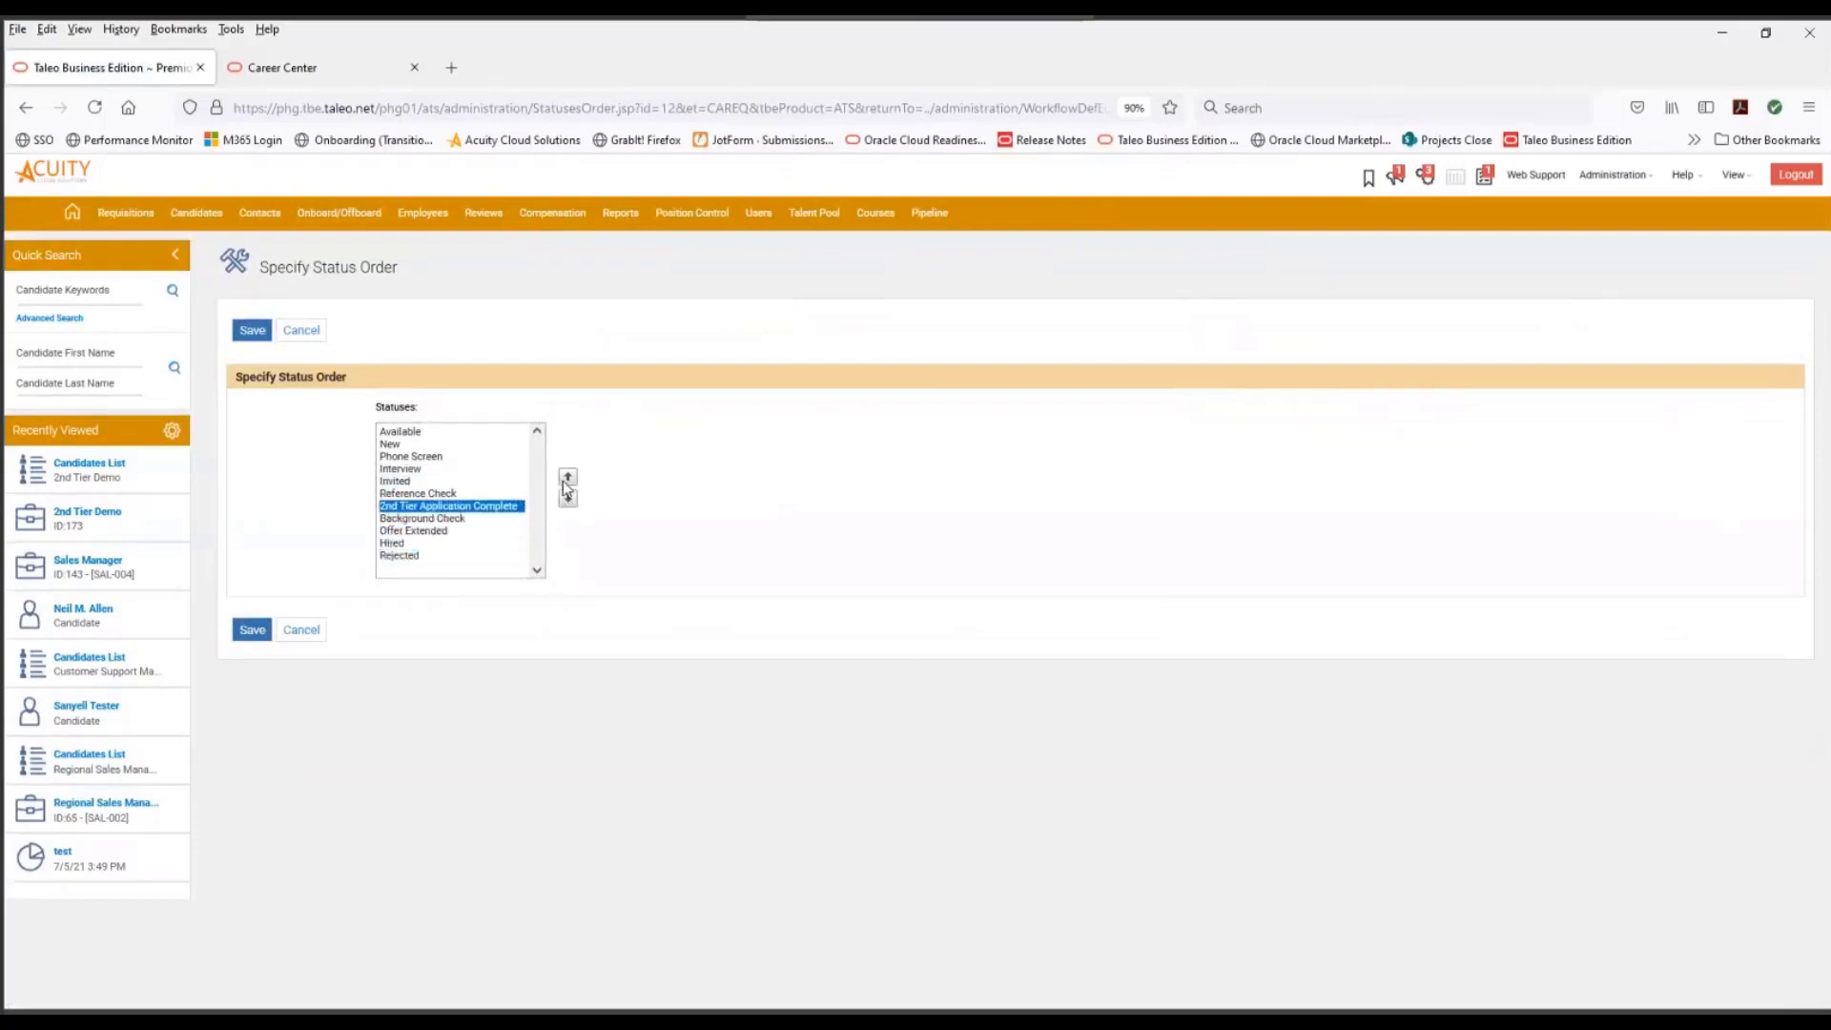
pyautogui.click(567, 477)
pyautogui.click(253, 629)
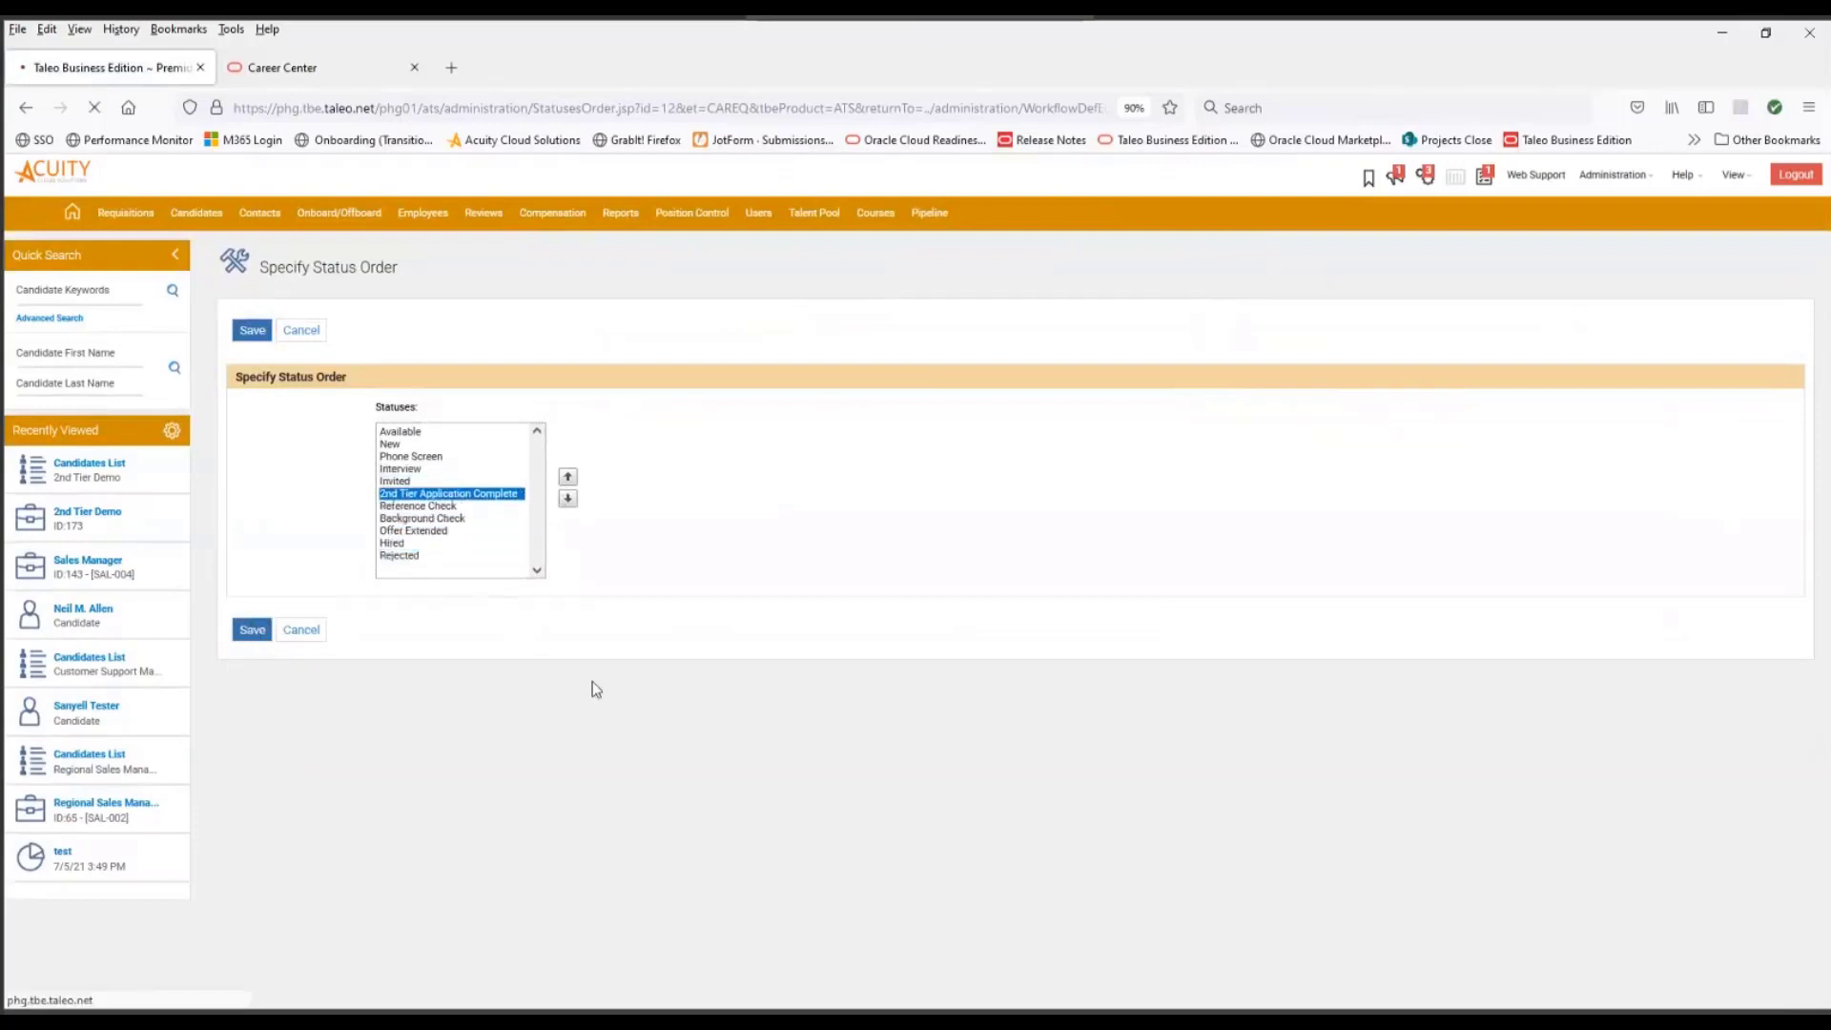
# - Assign the 2nd Tier Application Complete action to the Invited status and save it
pyautogui.scroll(-5, 869, 755)
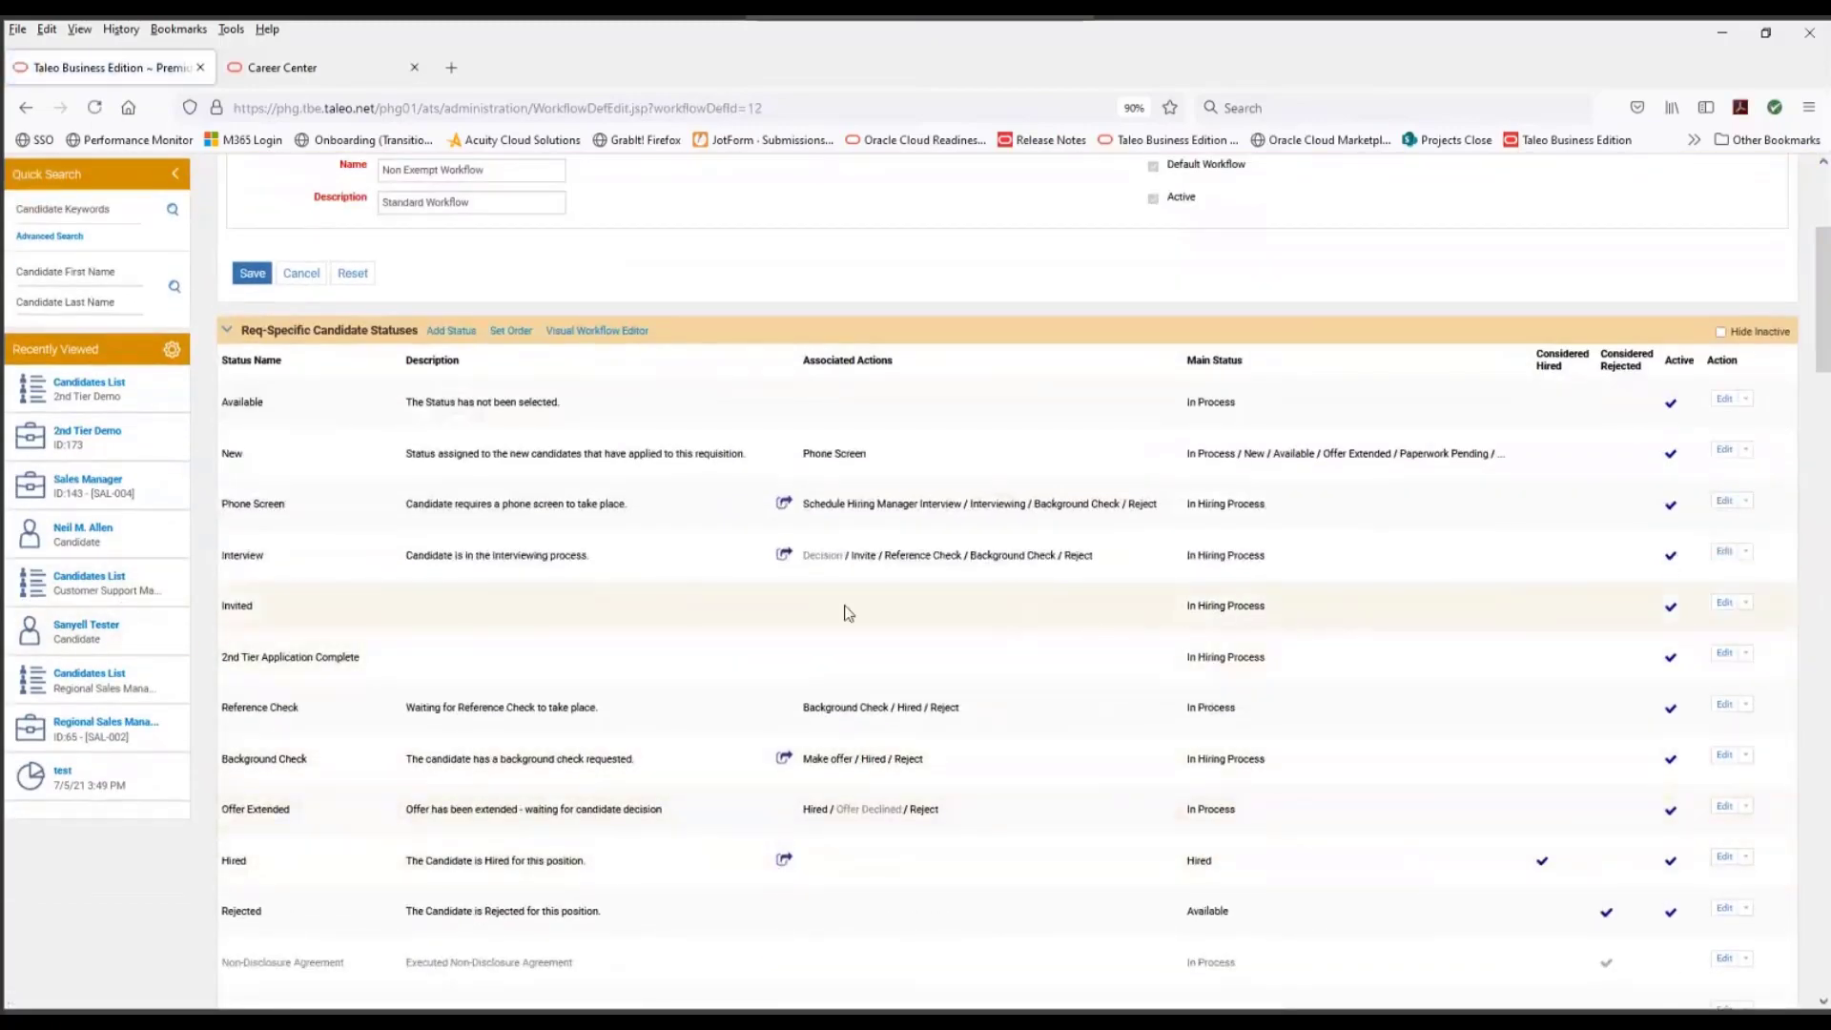
pyautogui.click(1745, 602)
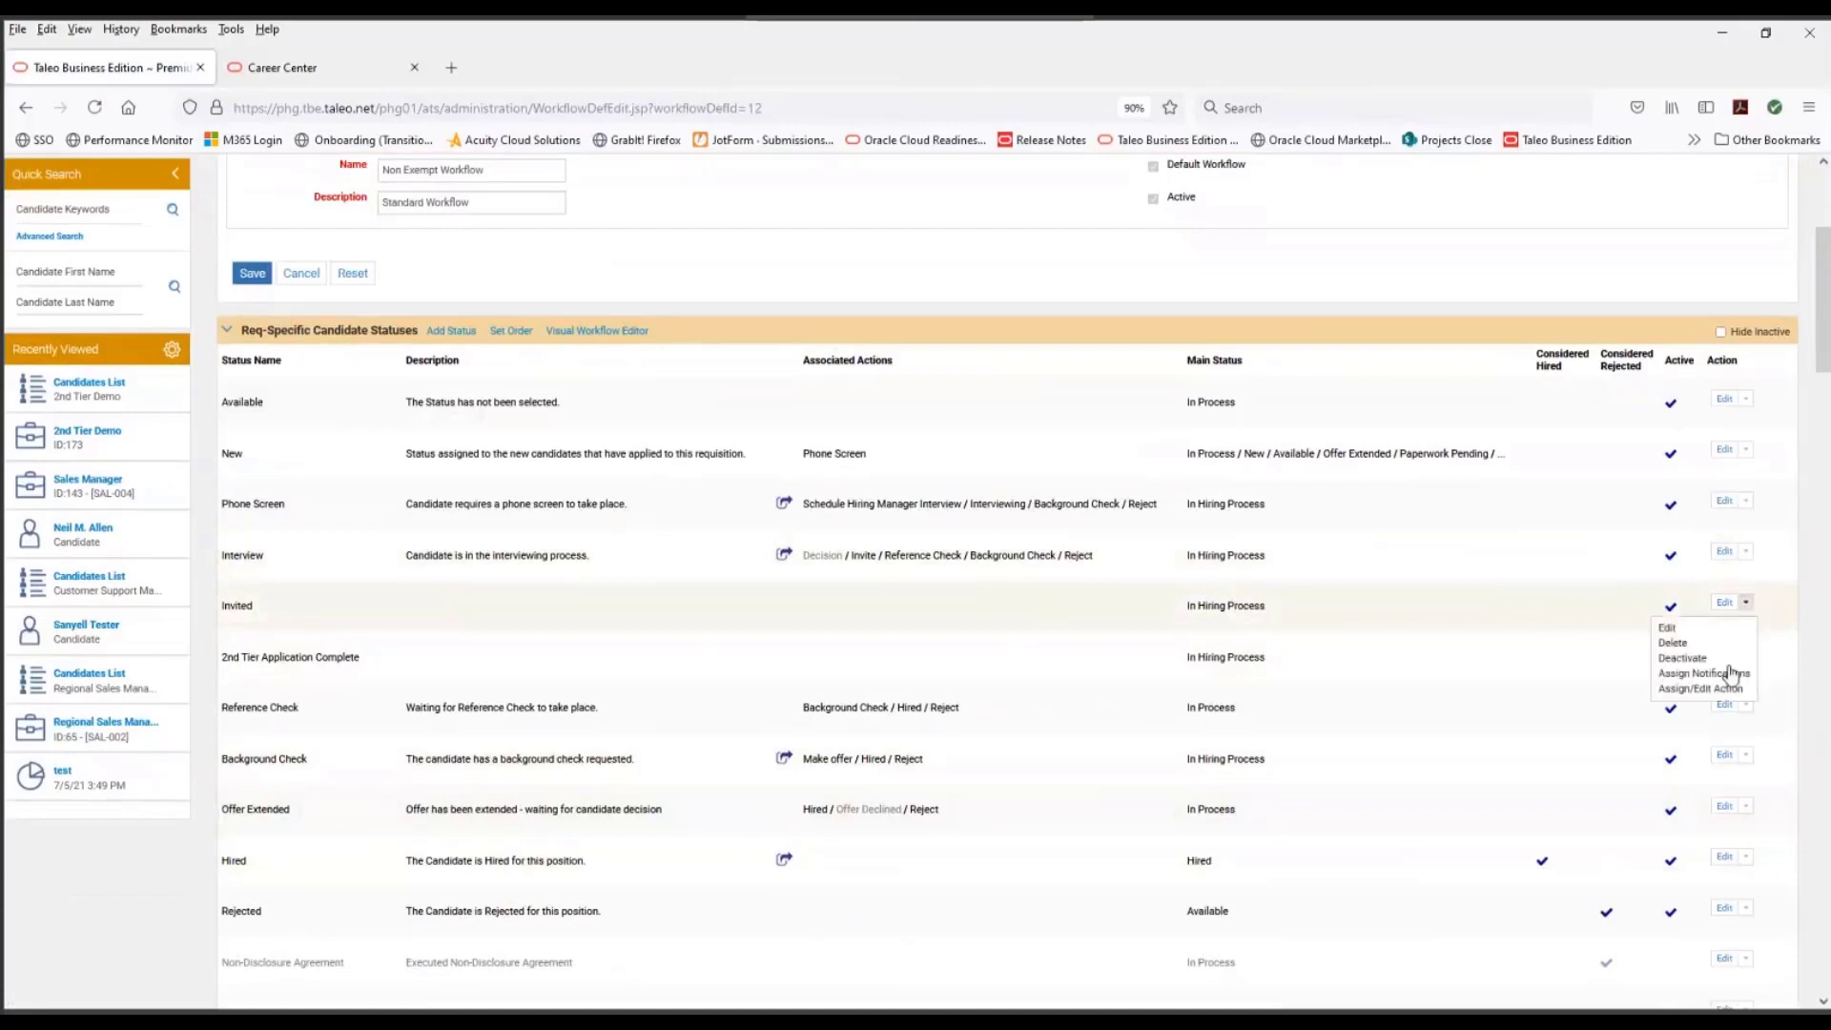
pyautogui.click(1703, 688)
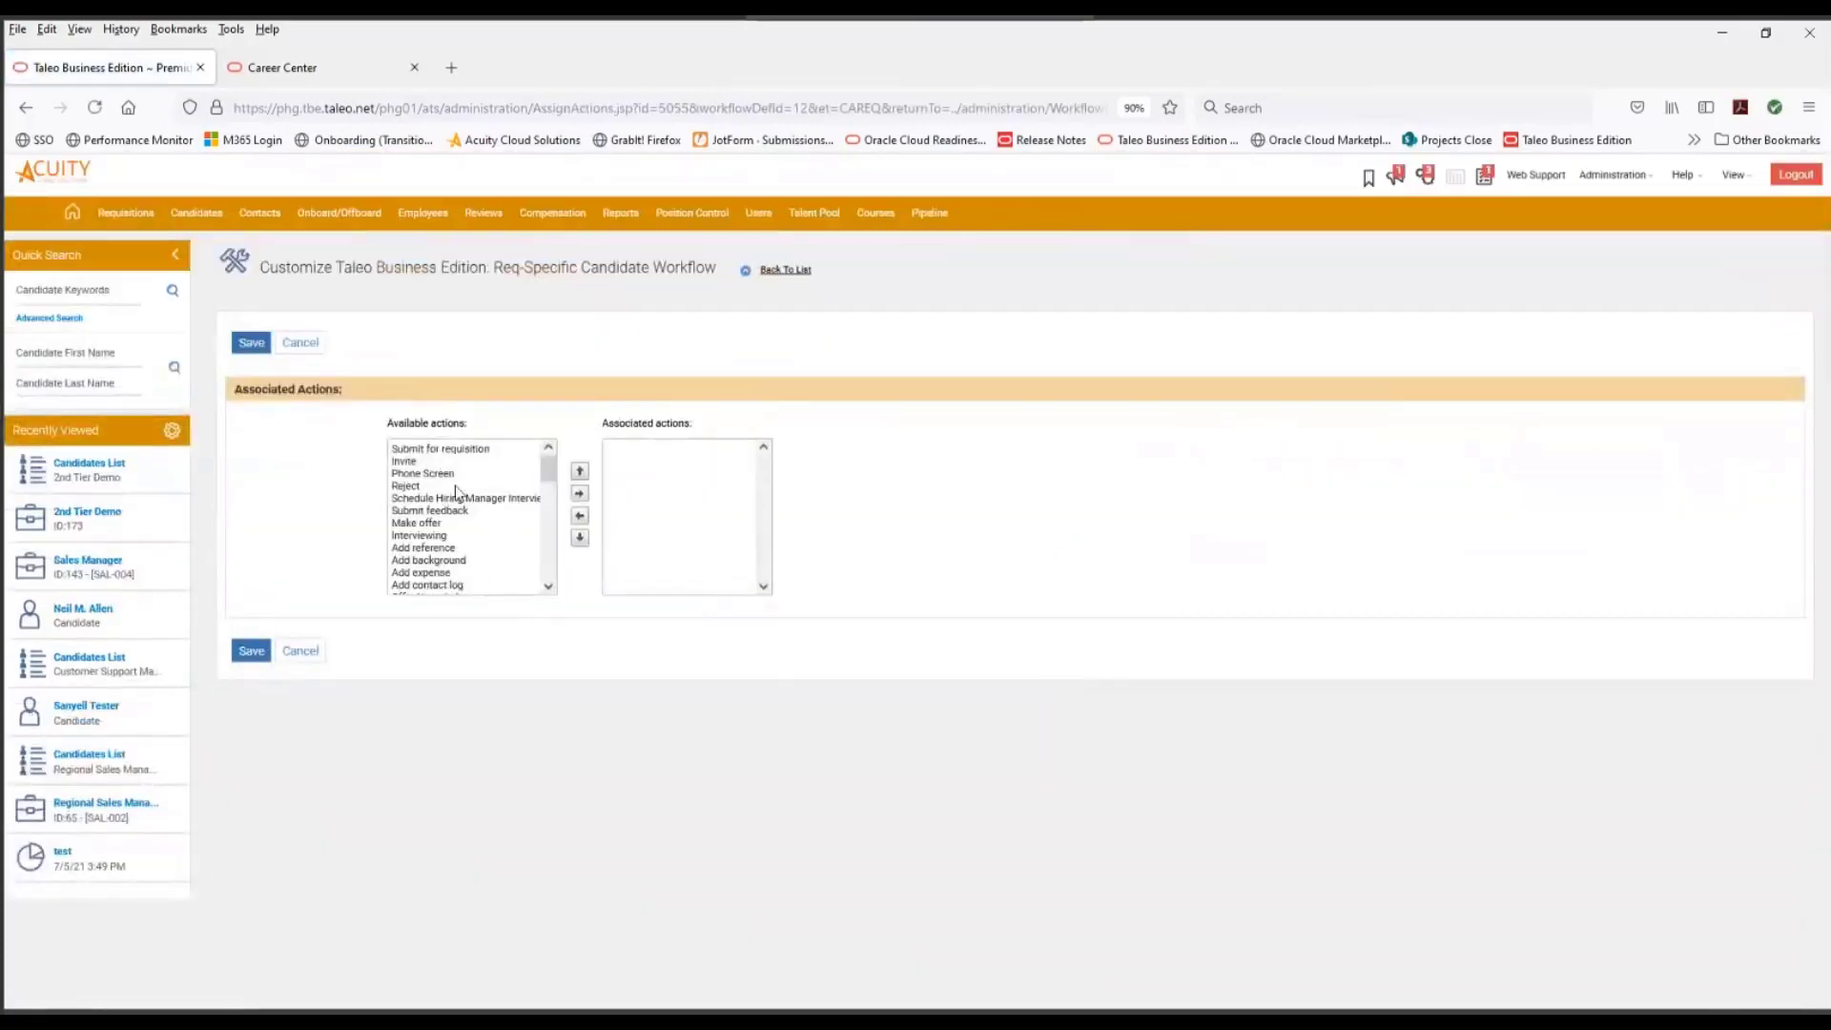
pyautogui.scroll(-5, 465, 500)
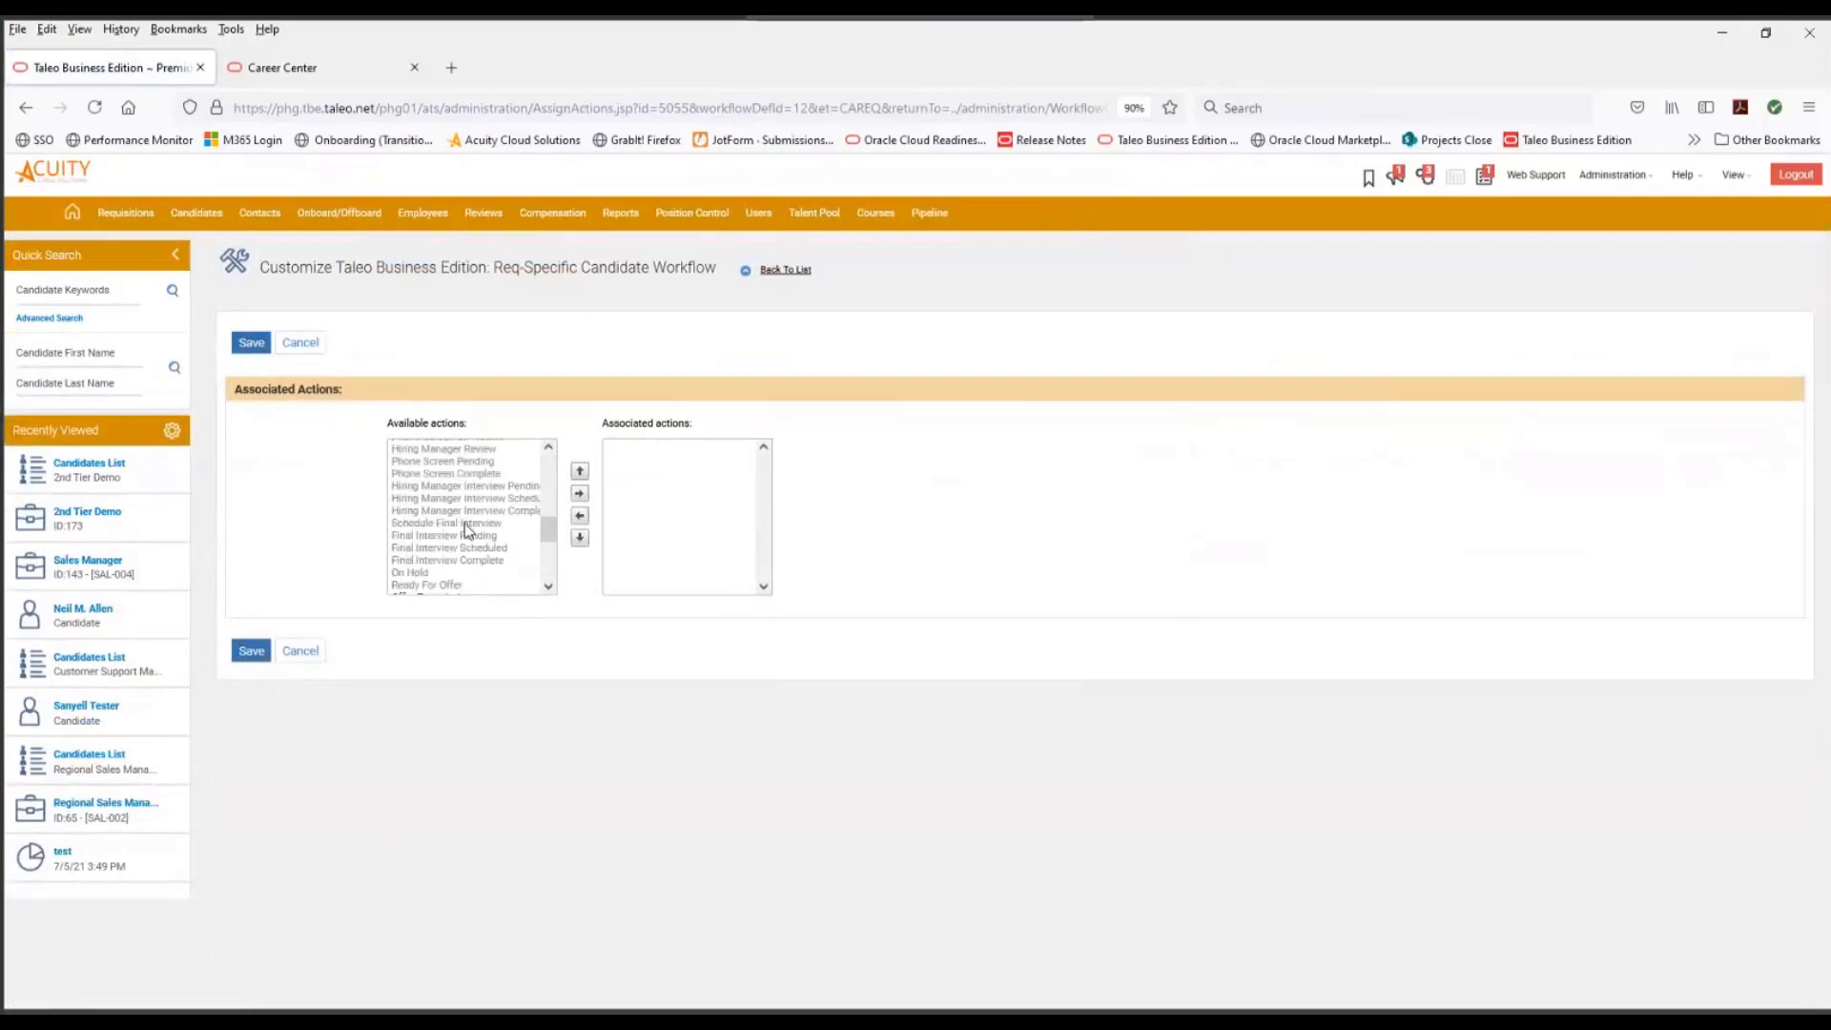
pyautogui.scroll(5, 467, 524)
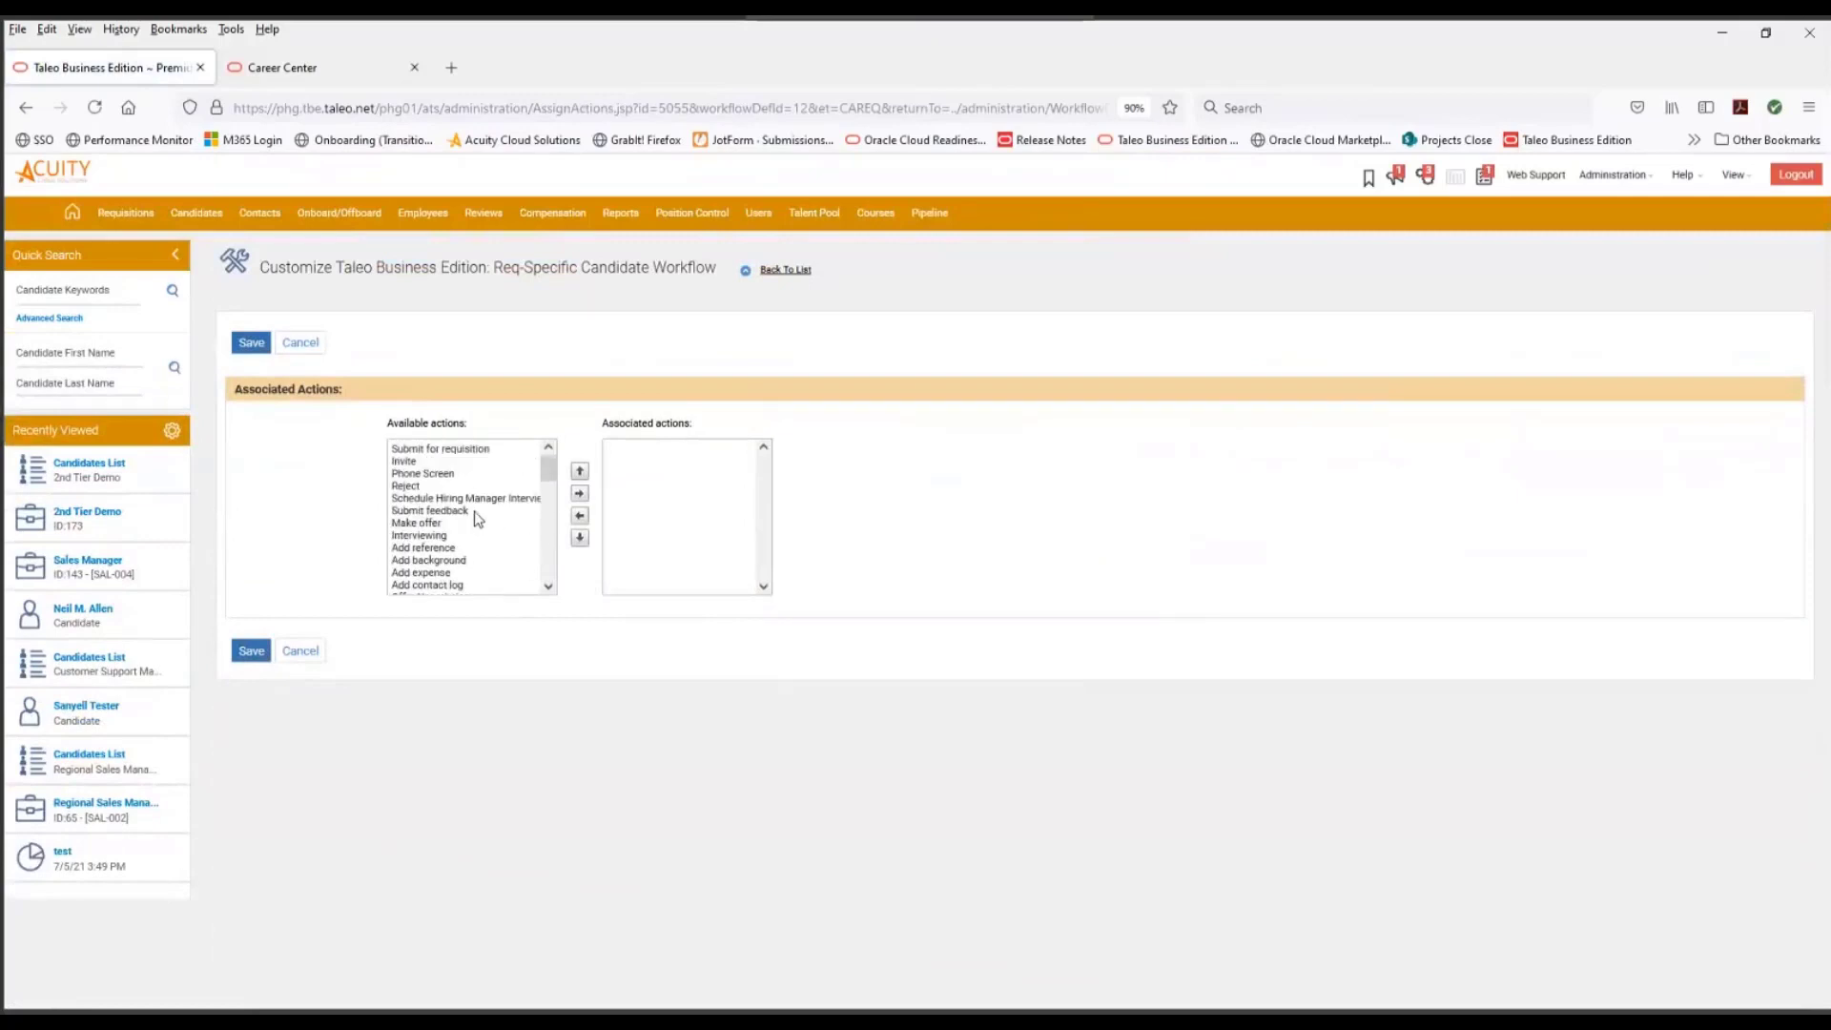
pyautogui.scroll(-15, 478, 519)
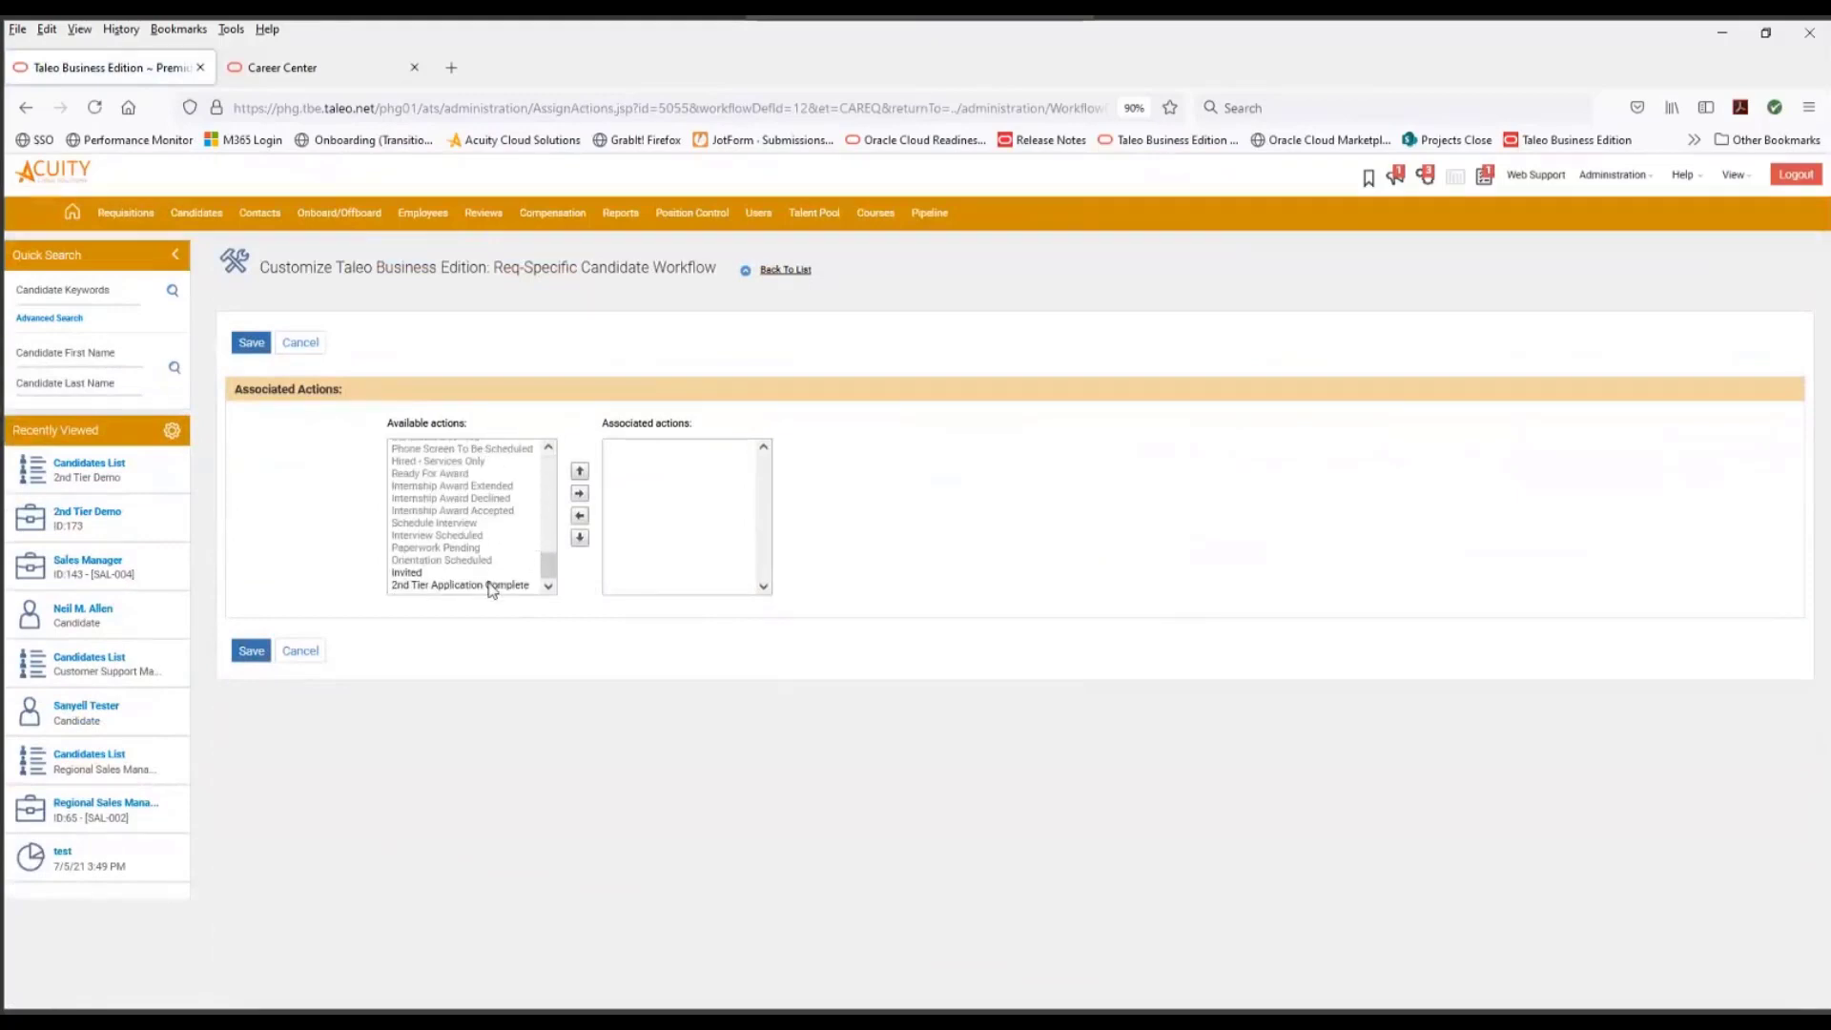
pyautogui.click(492, 585)
pyautogui.click(580, 494)
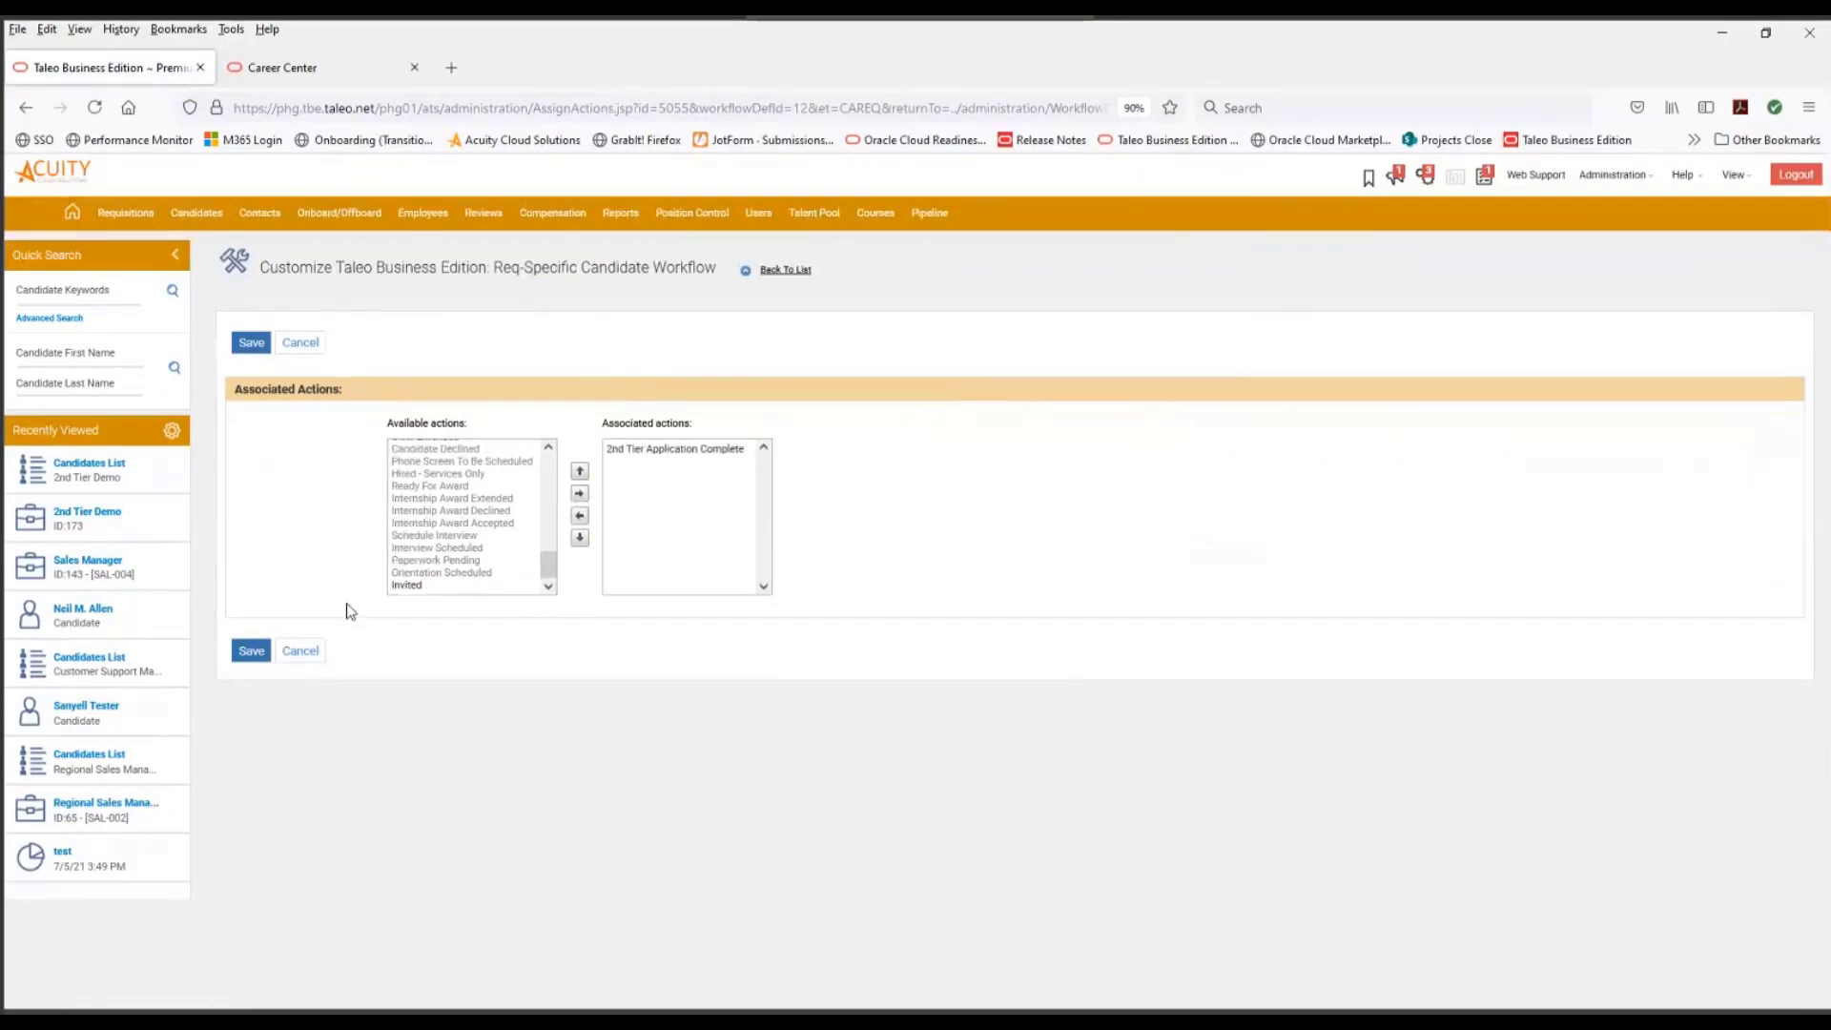
pyautogui.click(251, 651)
# - Assign the Reference Check action to the 2nd Tier Application Complete status
pyautogui.scroll(-5, 695, 620)
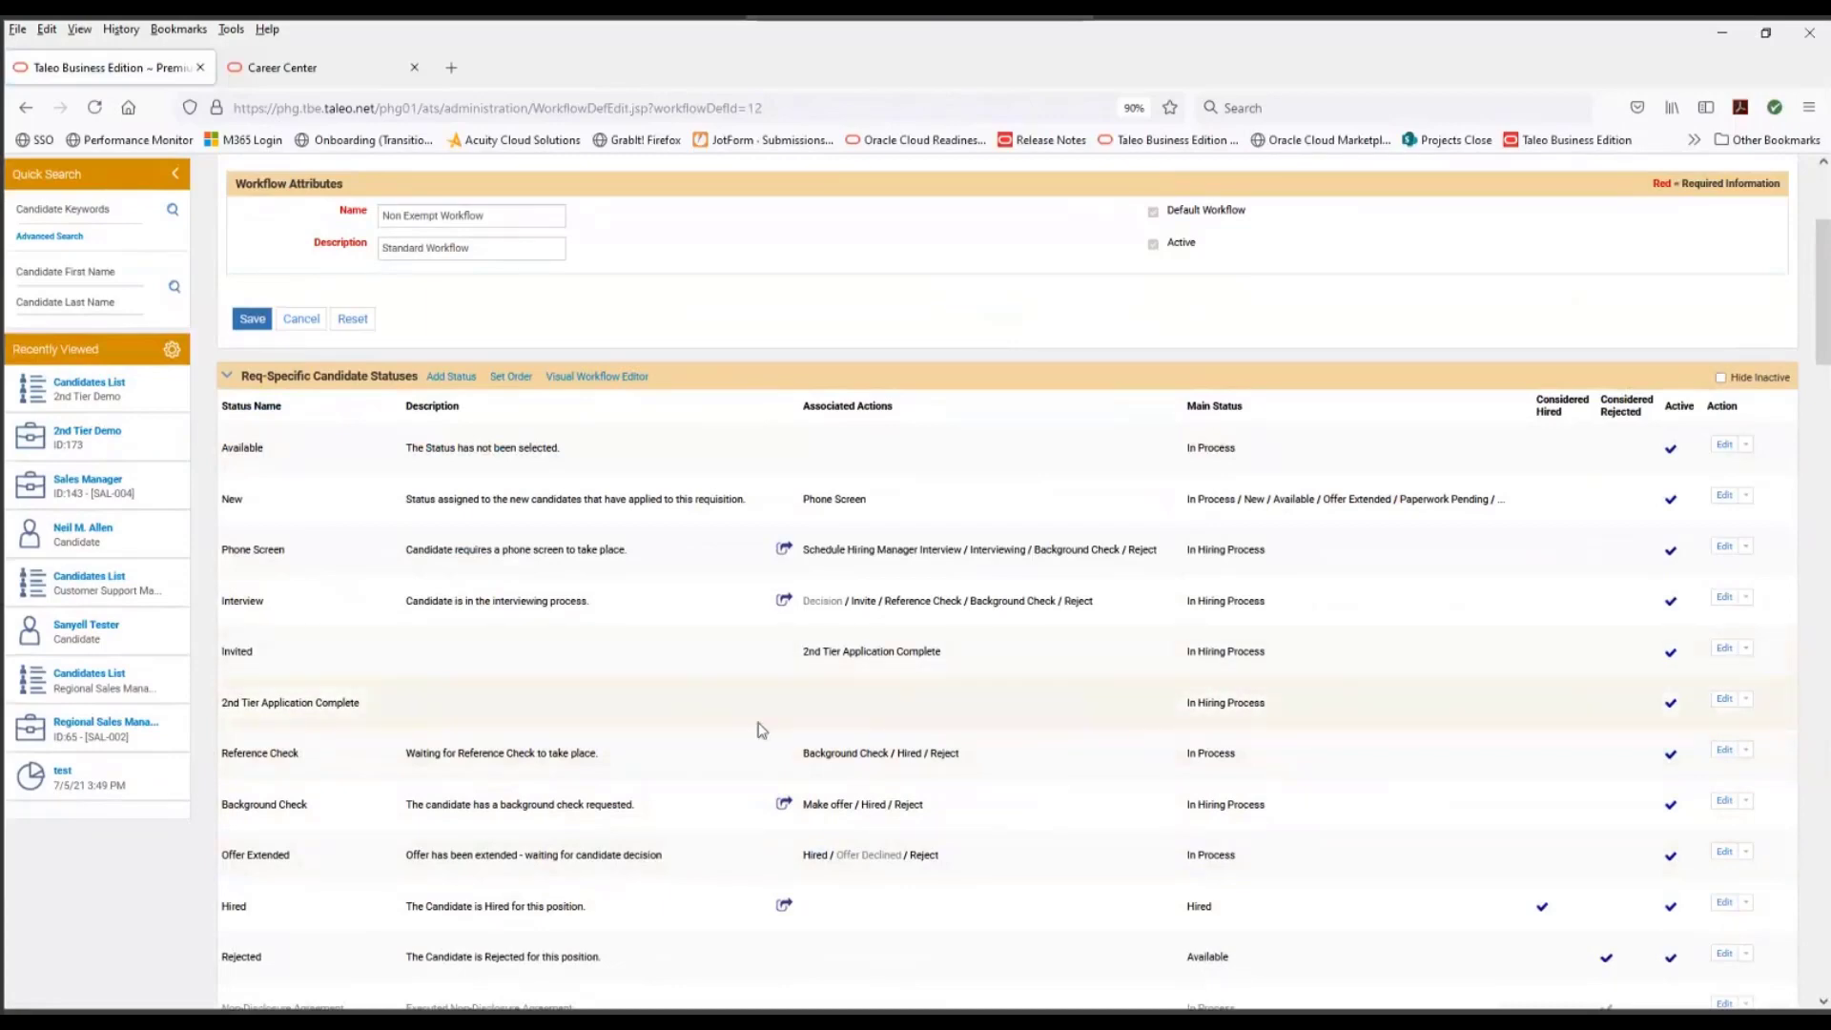
pyautogui.click(1746, 700)
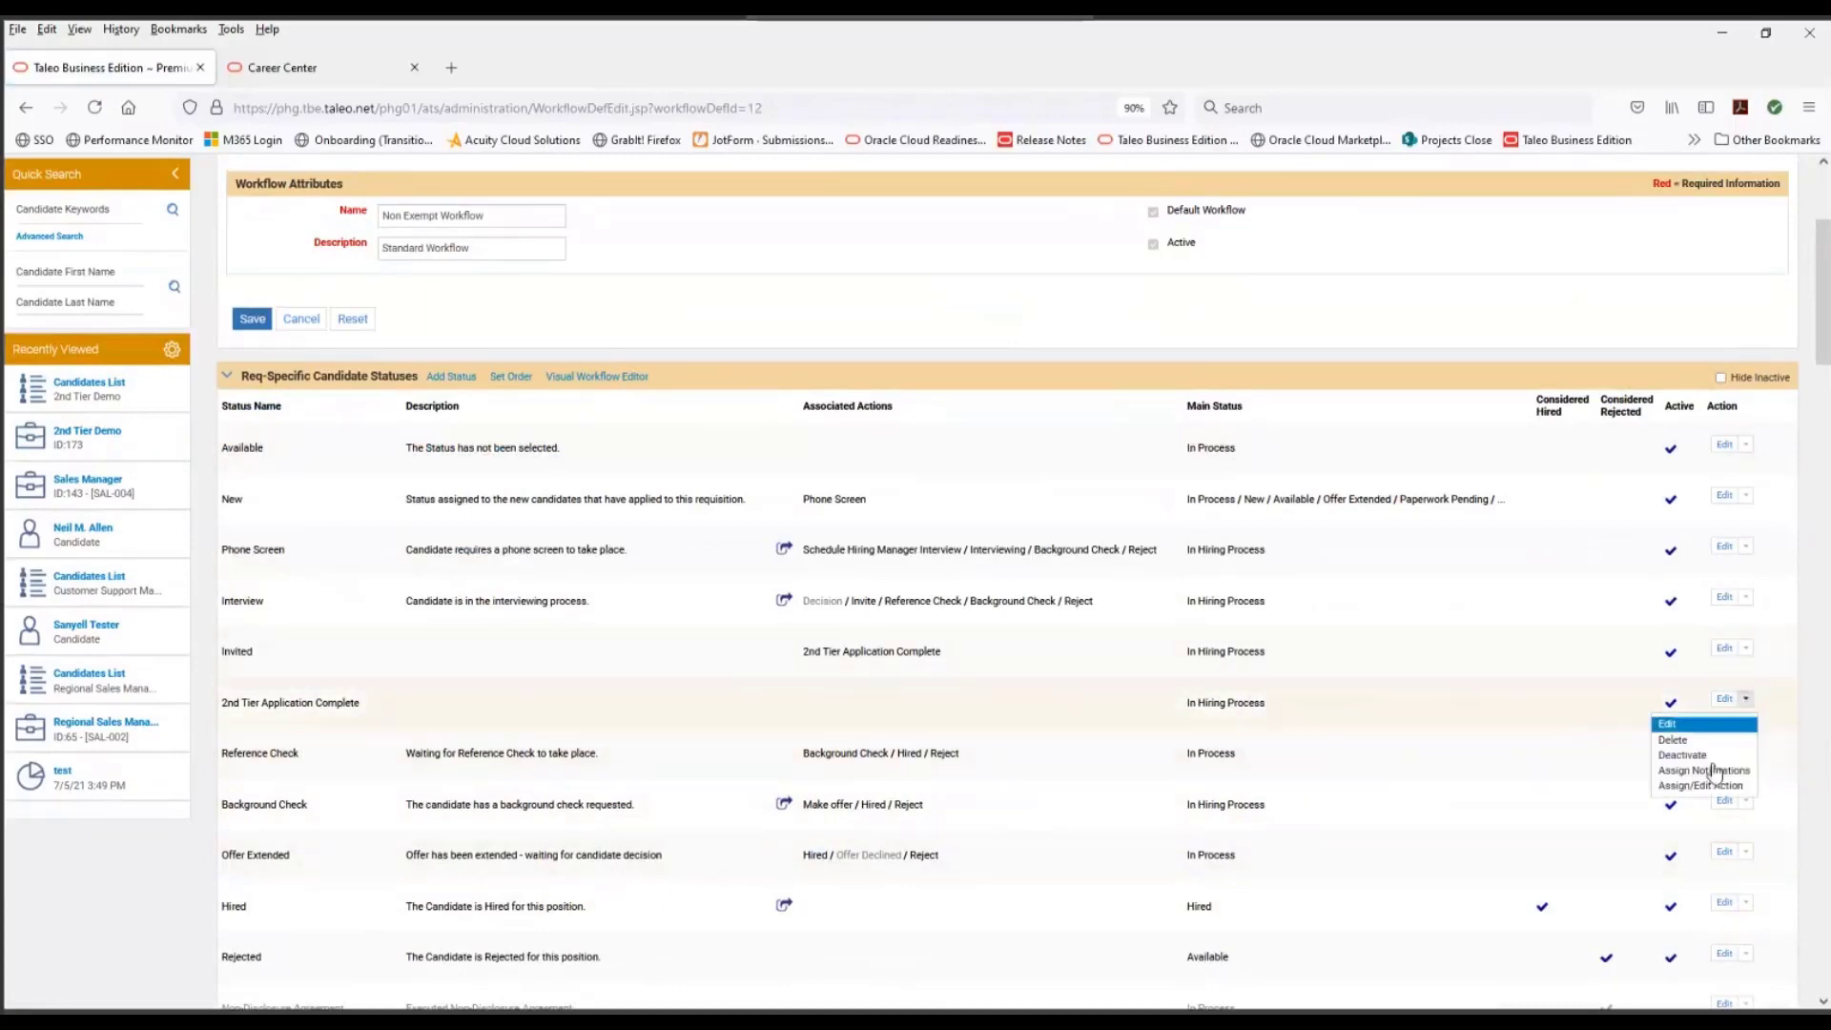
pyautogui.click(1701, 785)
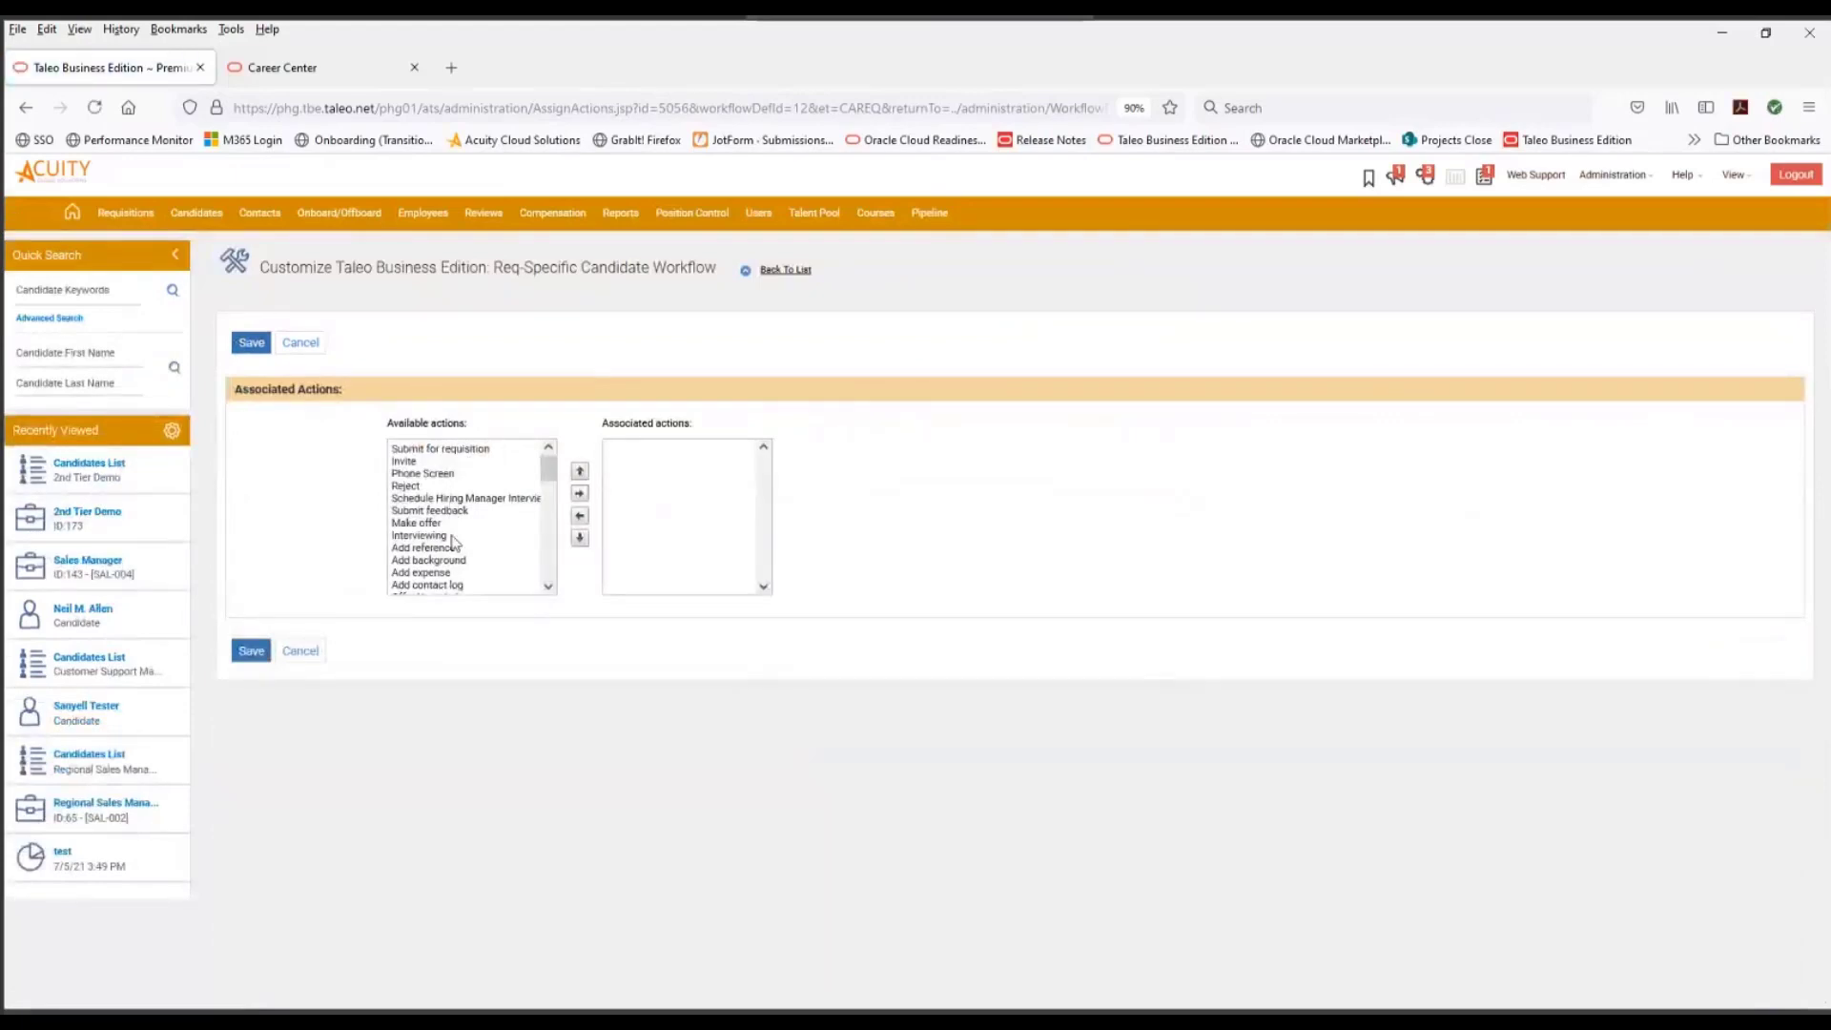
pyautogui.scroll(-2, 453, 542)
pyautogui.scroll(-3, 453, 543)
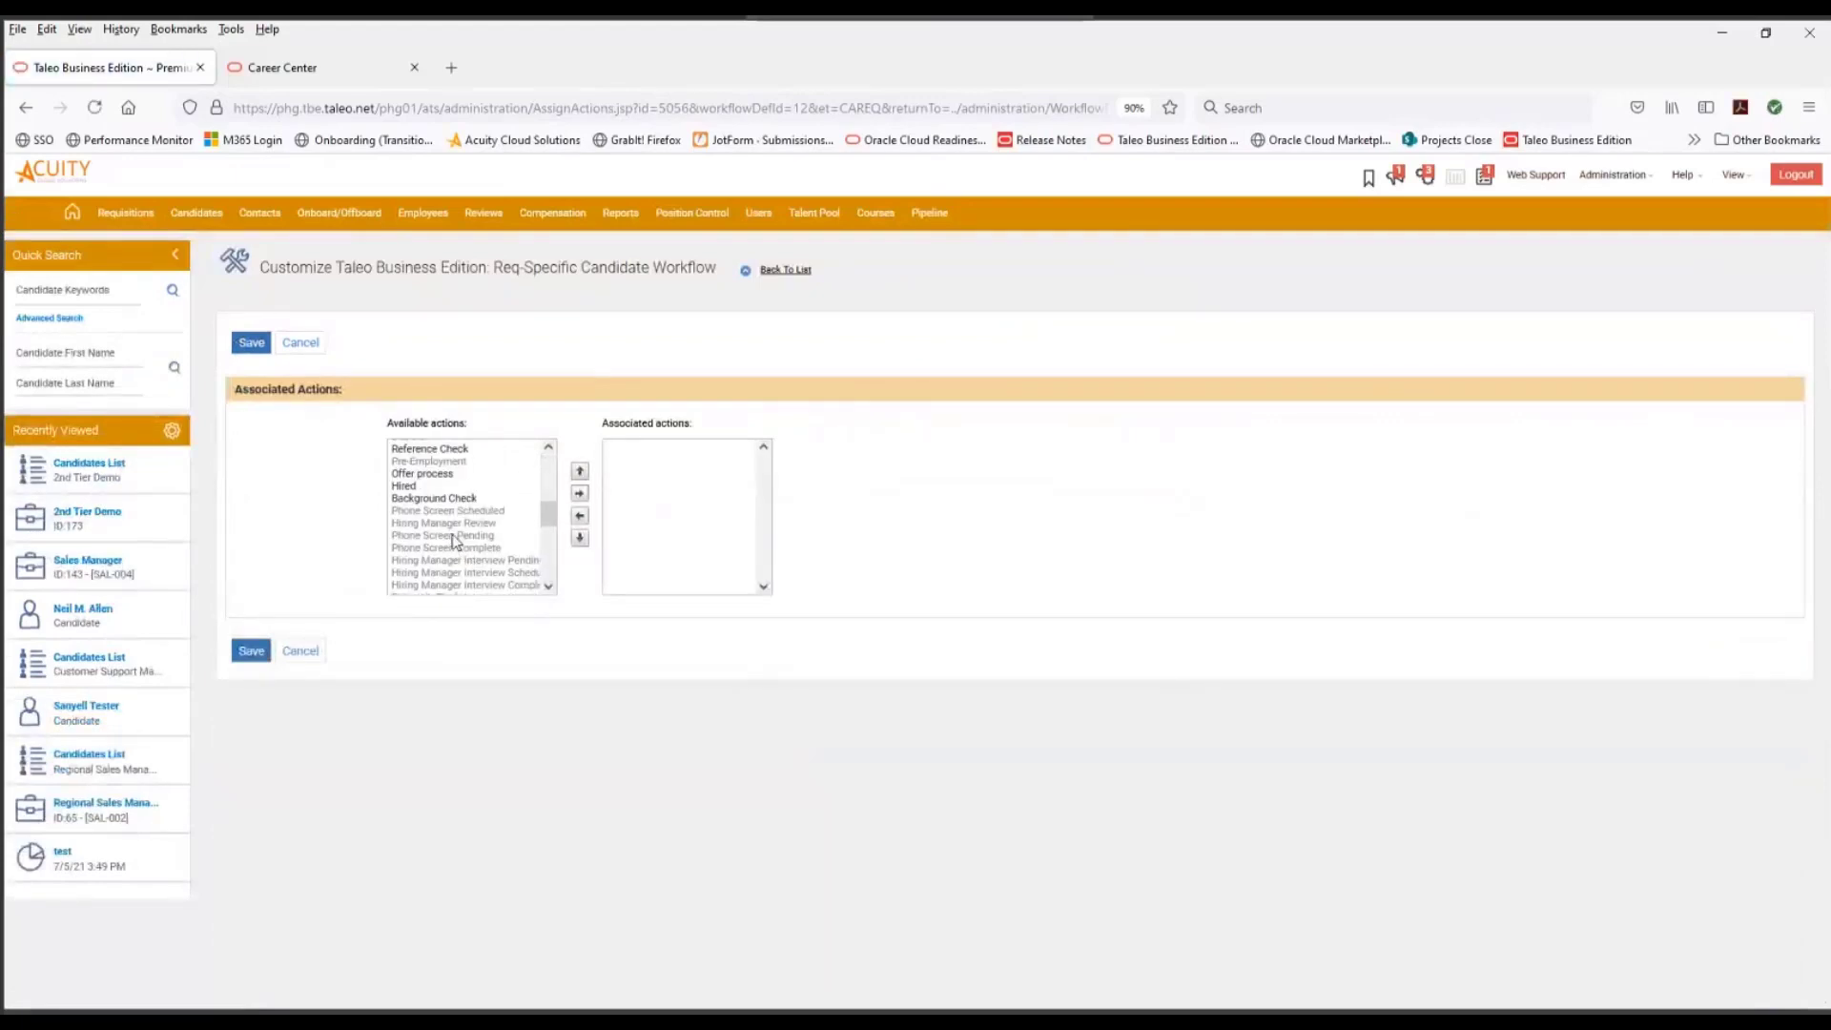
pyautogui.scroll(2, 452, 536)
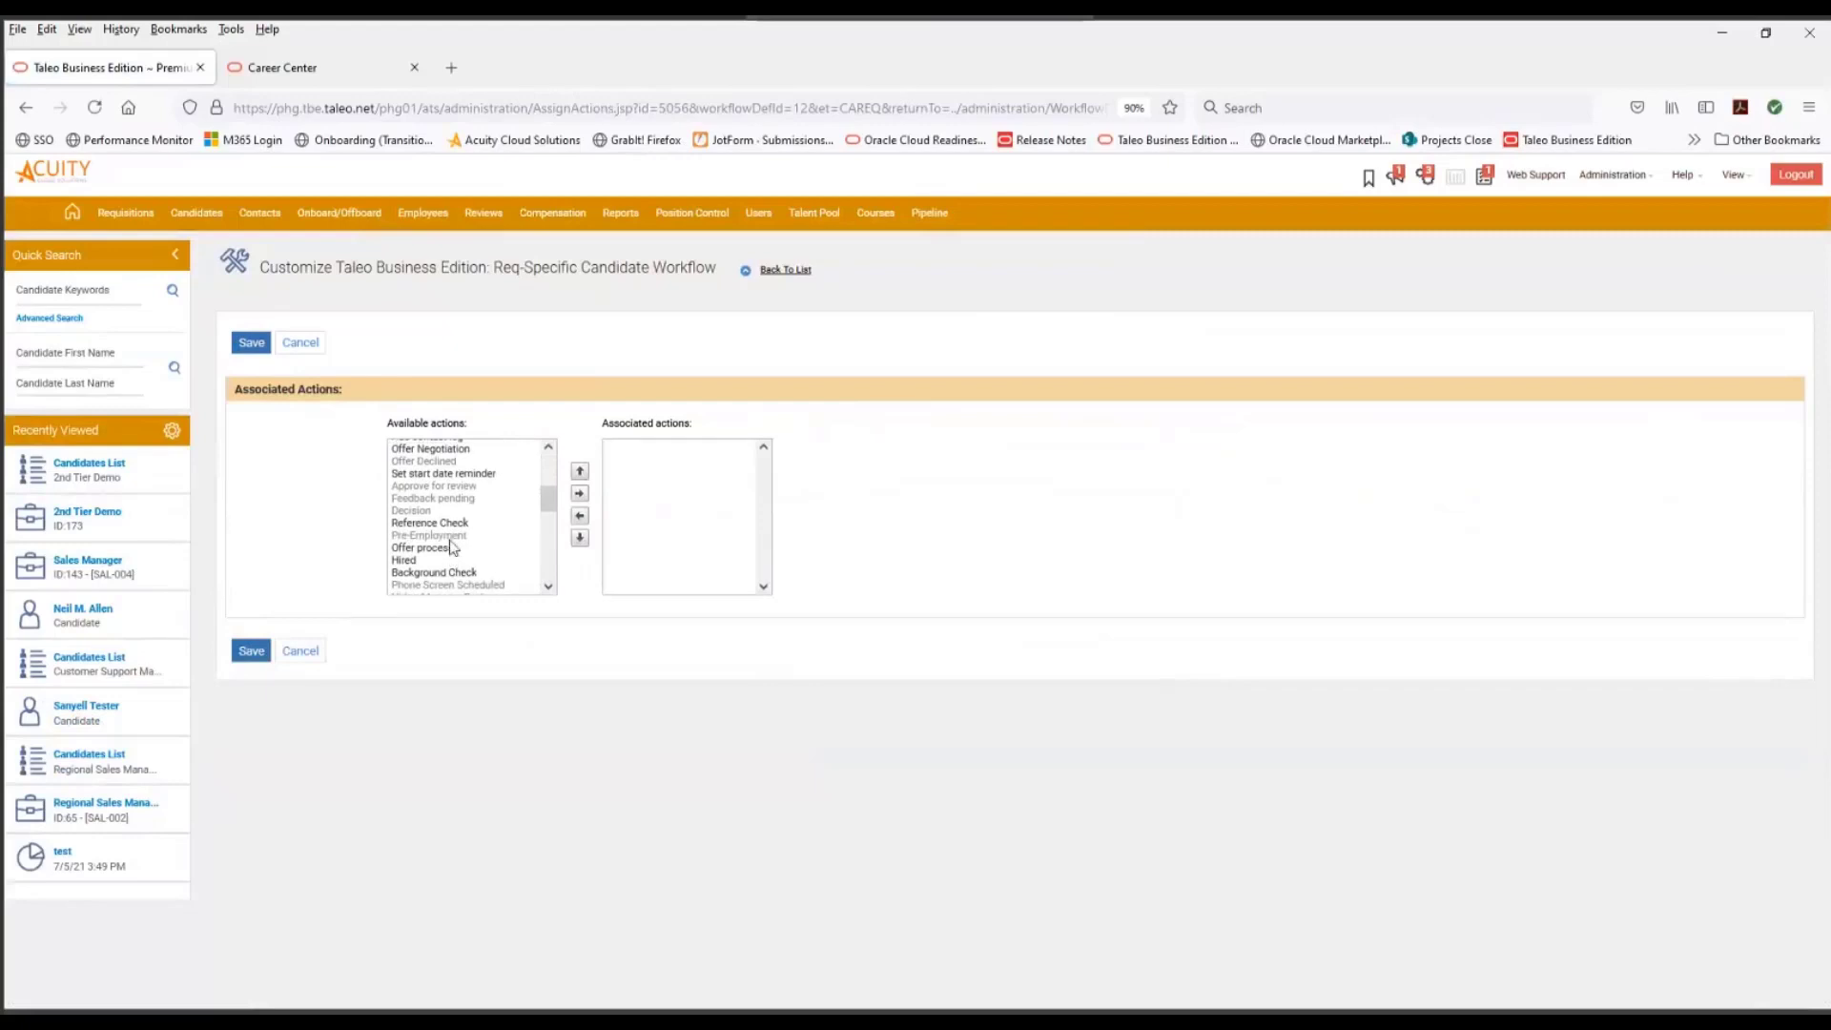
pyautogui.scroll(-2, 448, 570)
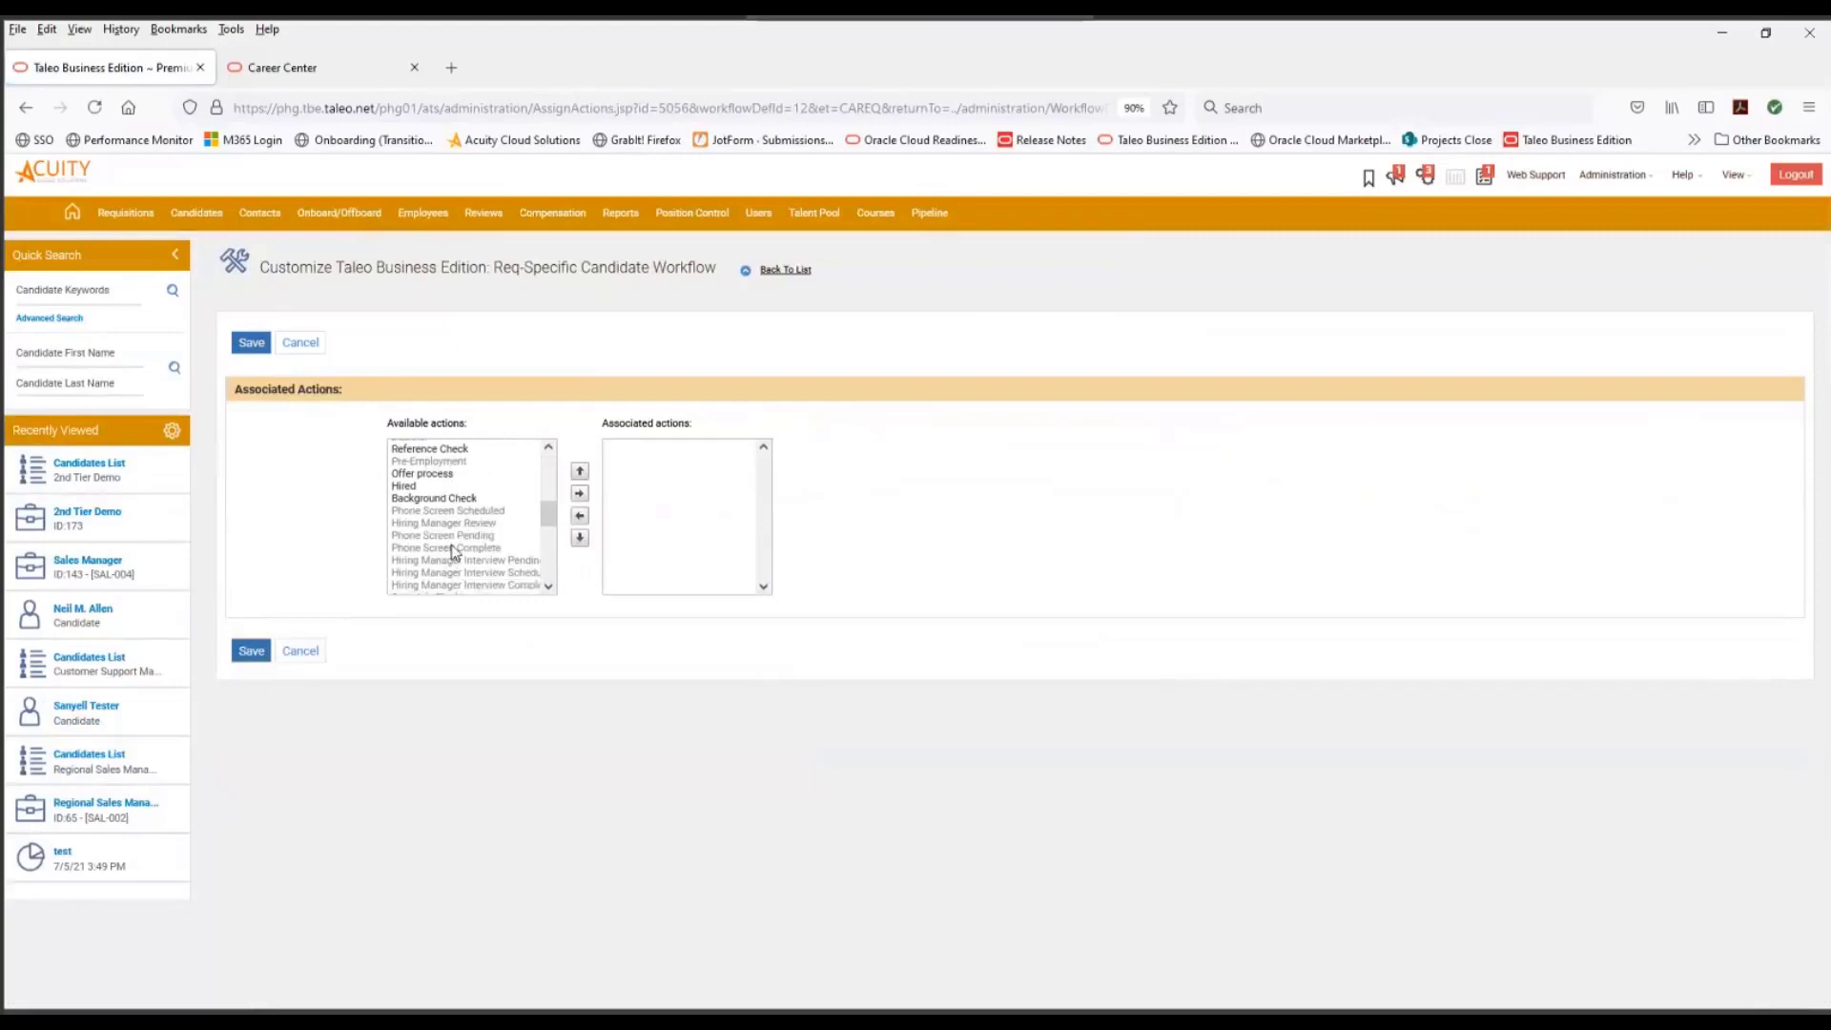
pyautogui.click(460, 448)
pyautogui.click(579, 493)
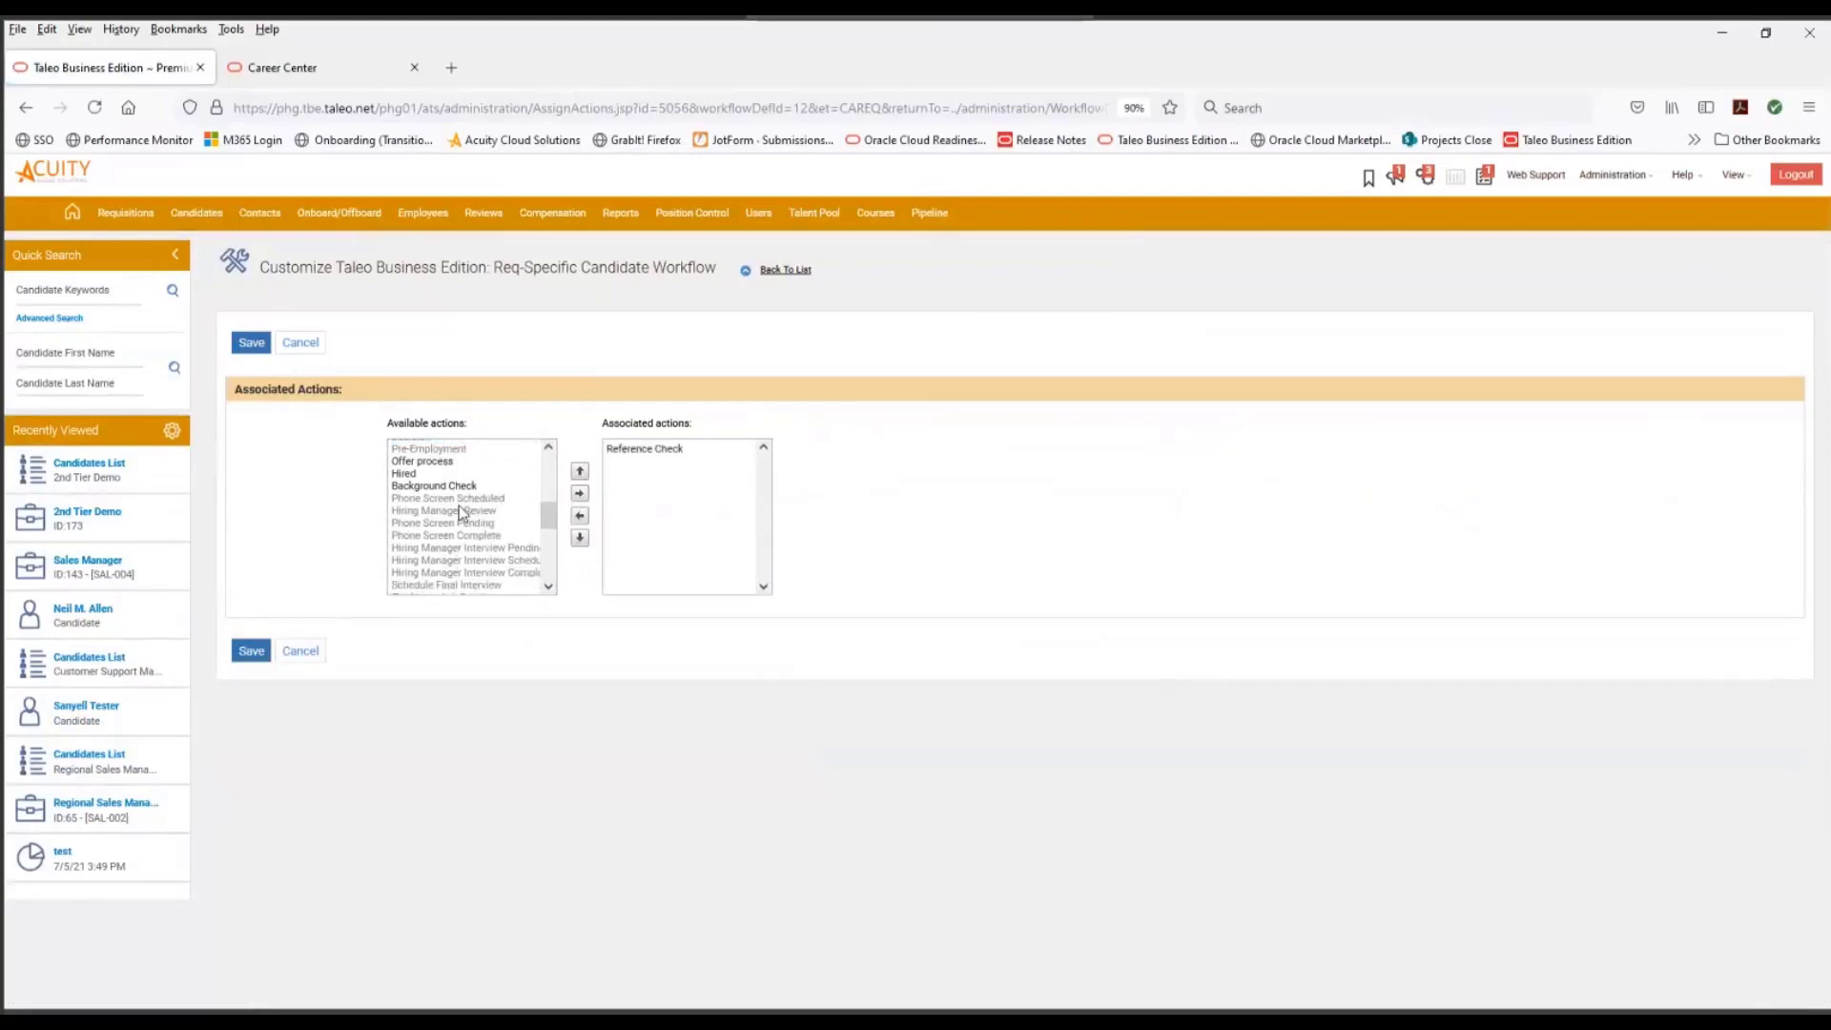
# - Add Reject to the associated actions of the 2nd Tier Application Complete status and save them
pyautogui.scroll(-5, 460, 517)
pyautogui.scroll(5, 459, 514)
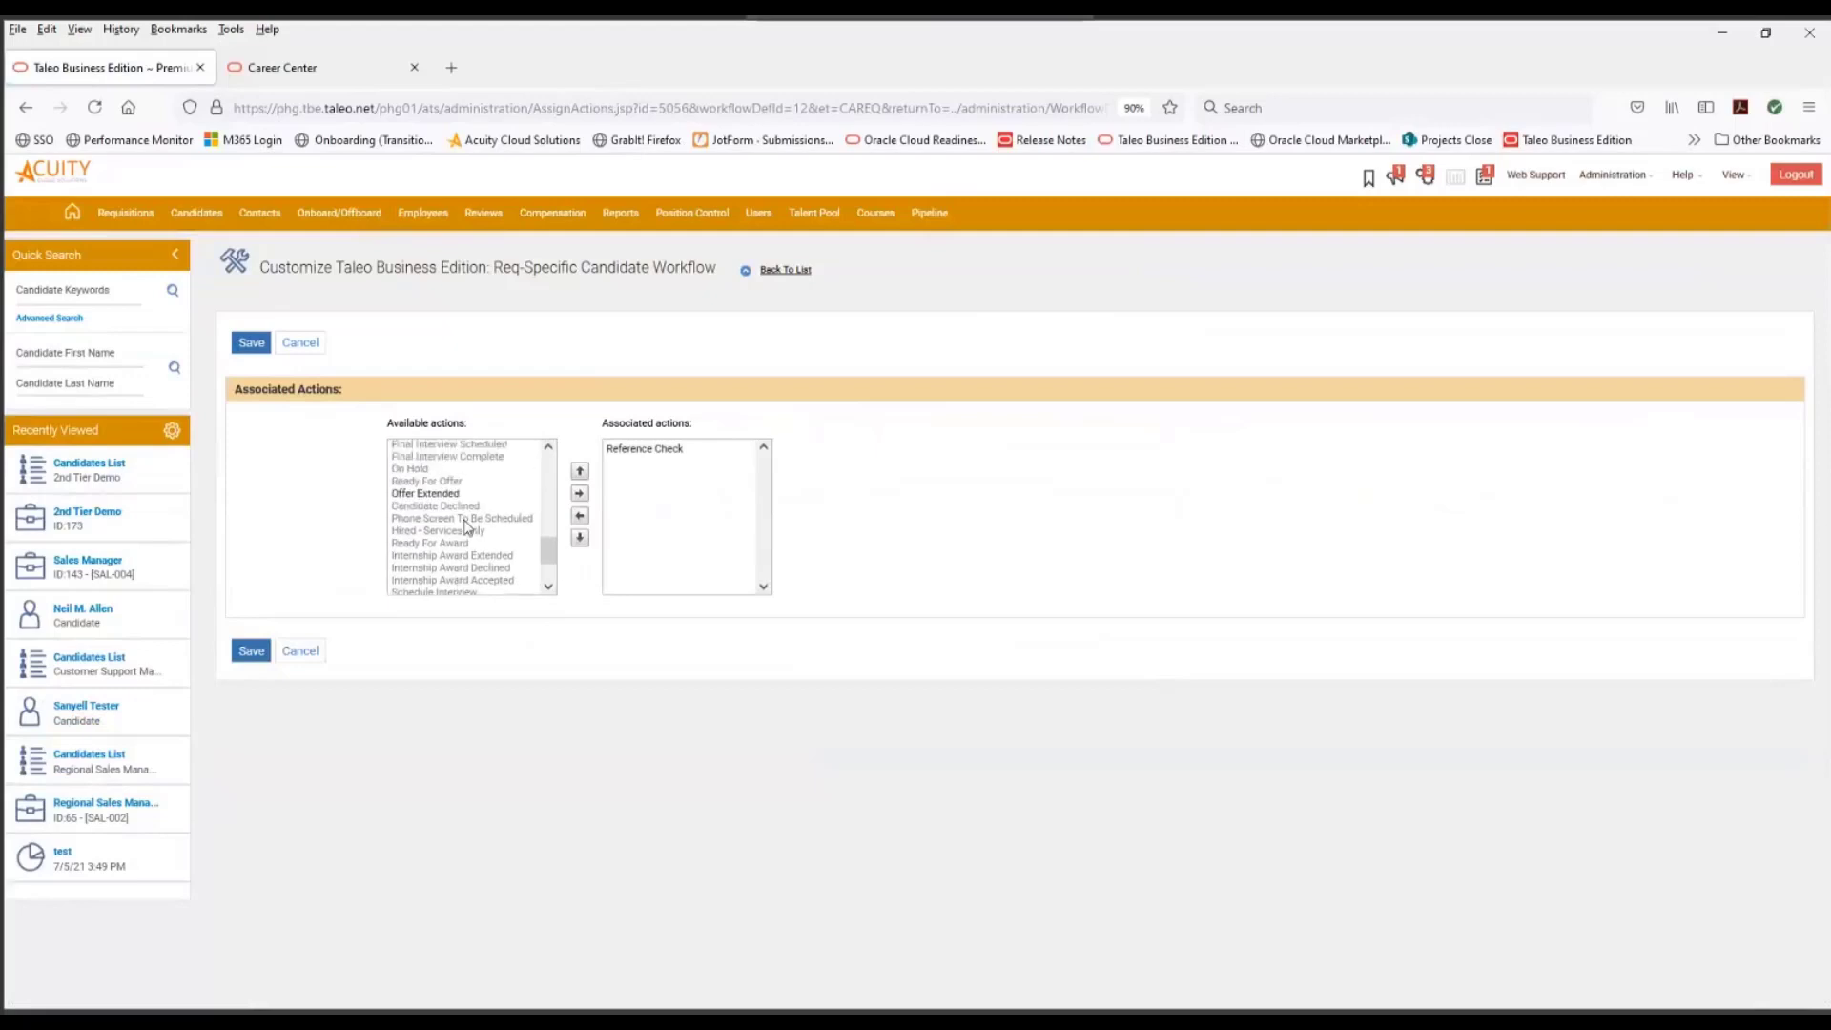
pyautogui.scroll(4, 463, 540)
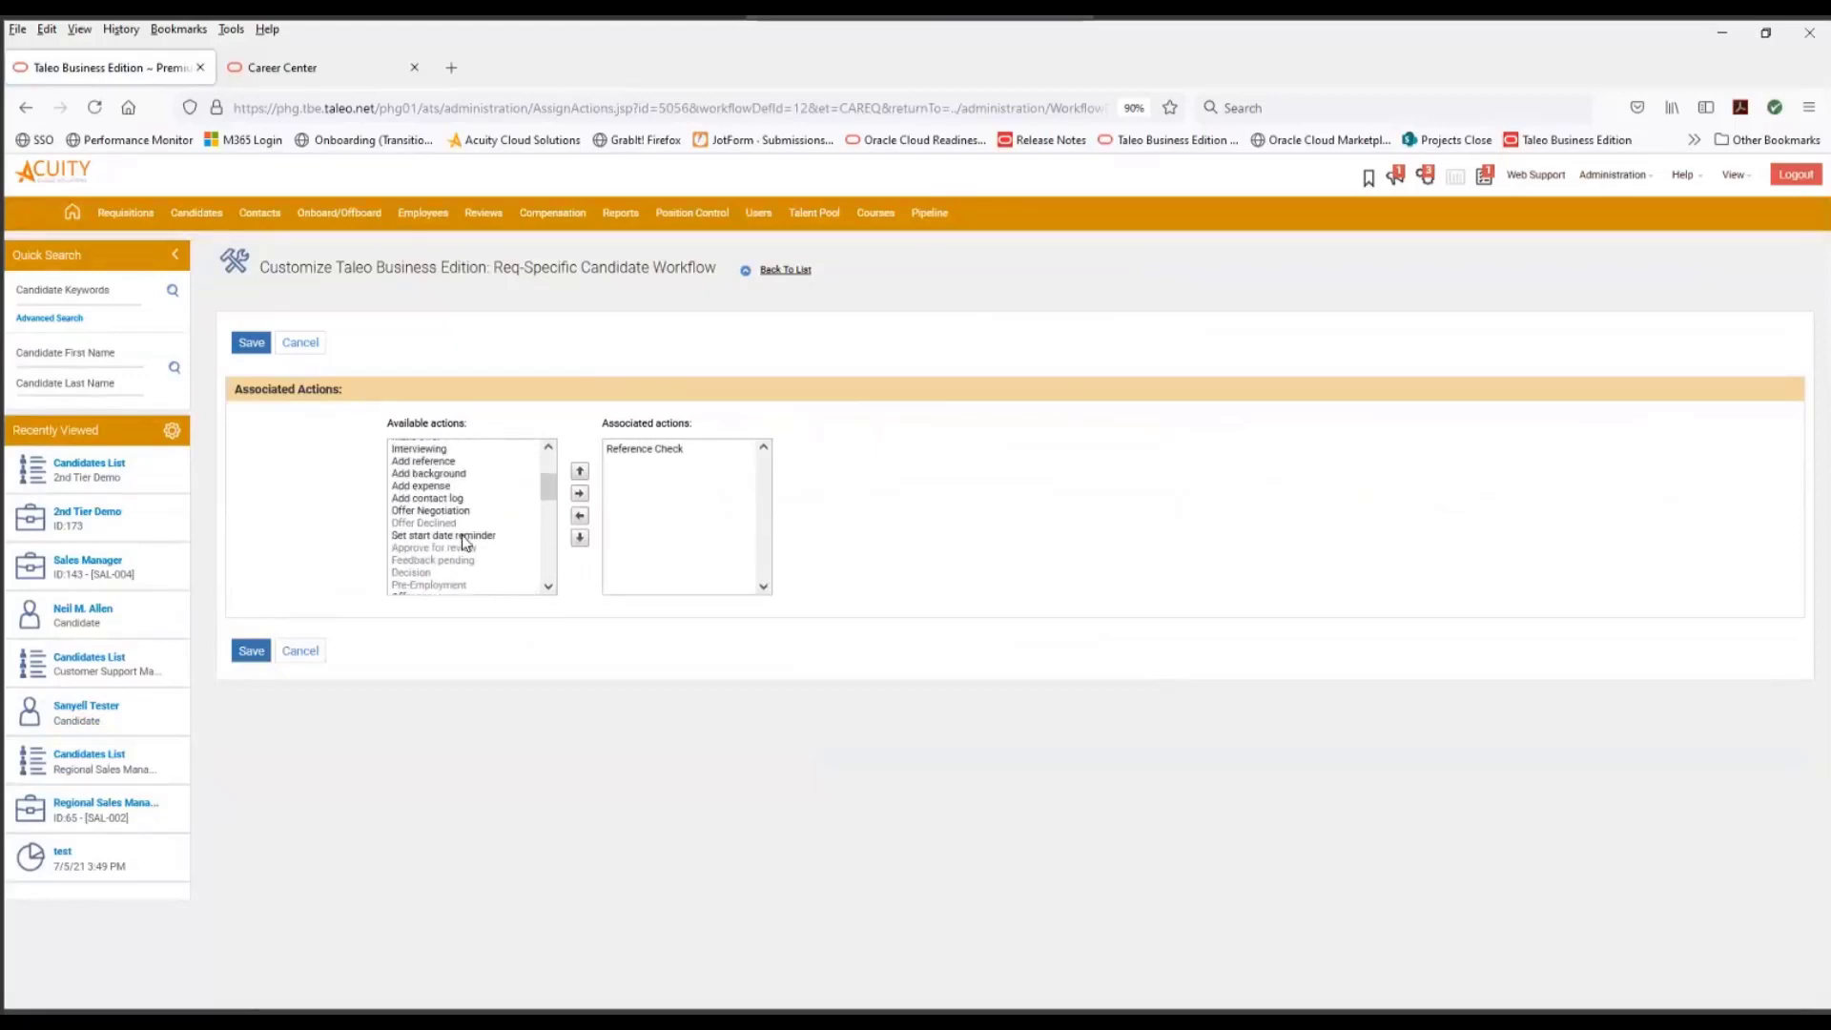
pyautogui.click(416, 476)
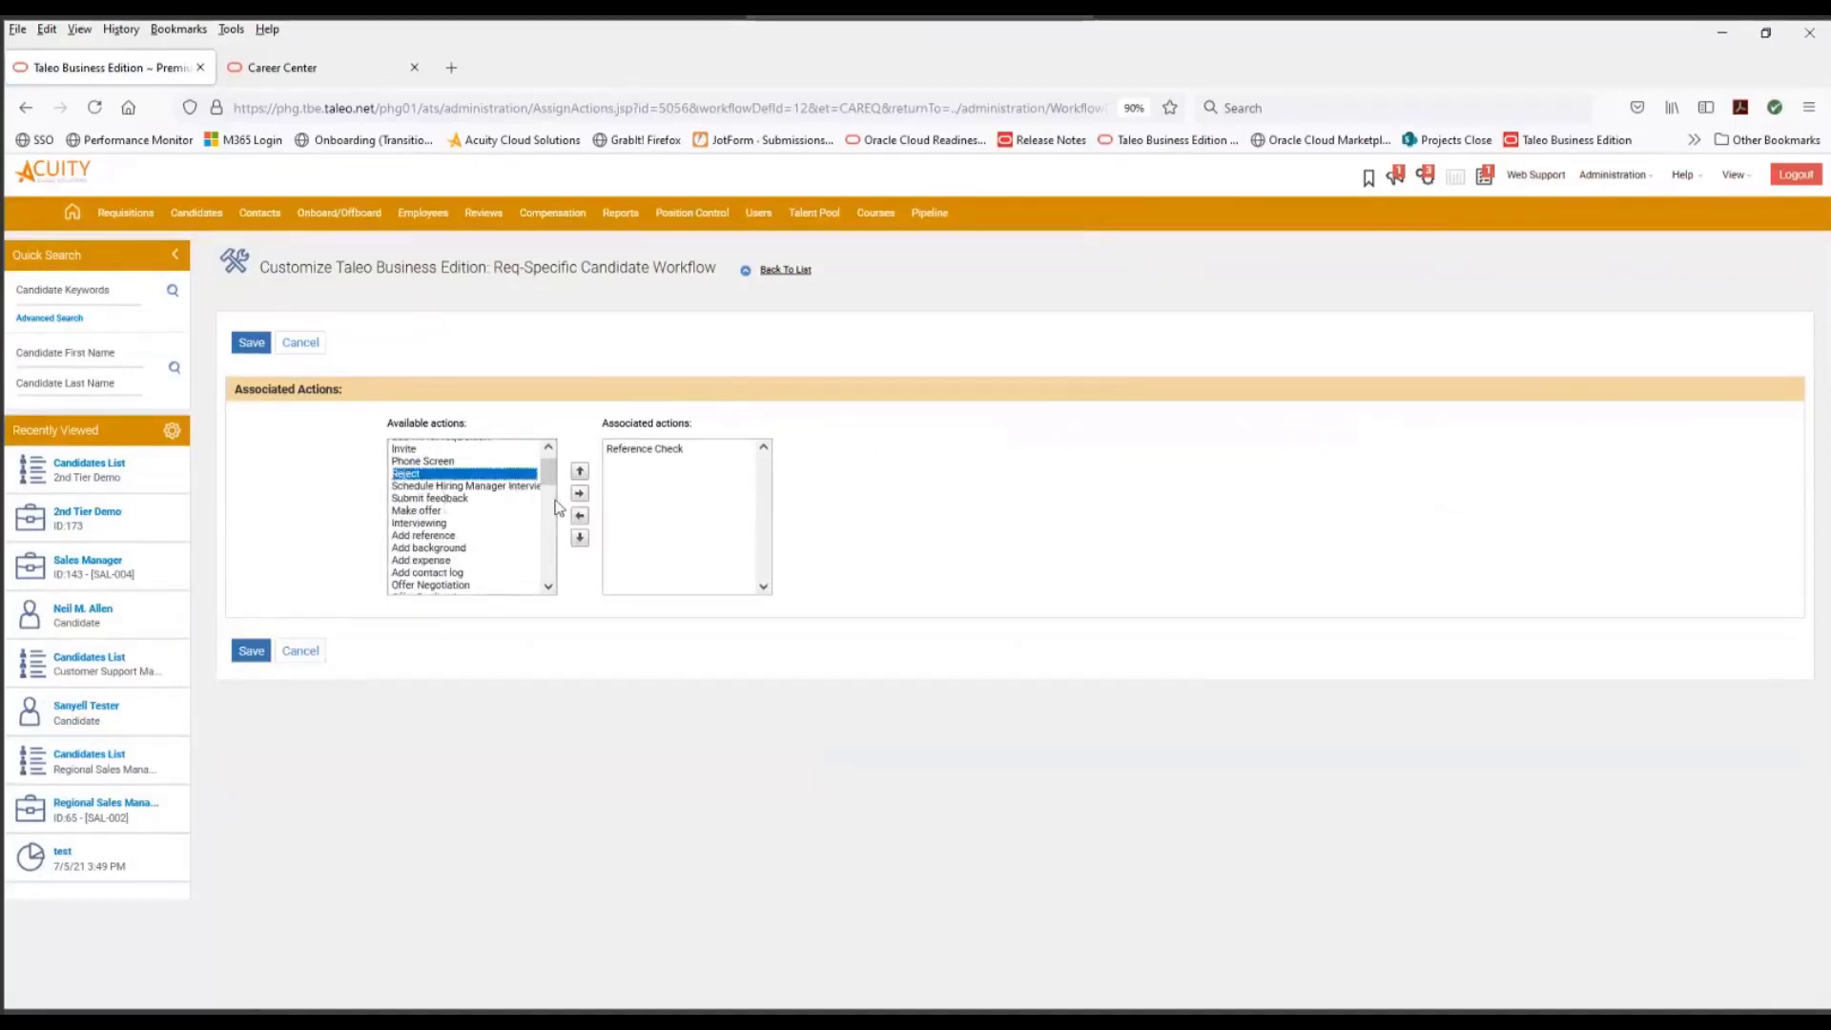
pyautogui.click(580, 493)
pyautogui.click(259, 652)
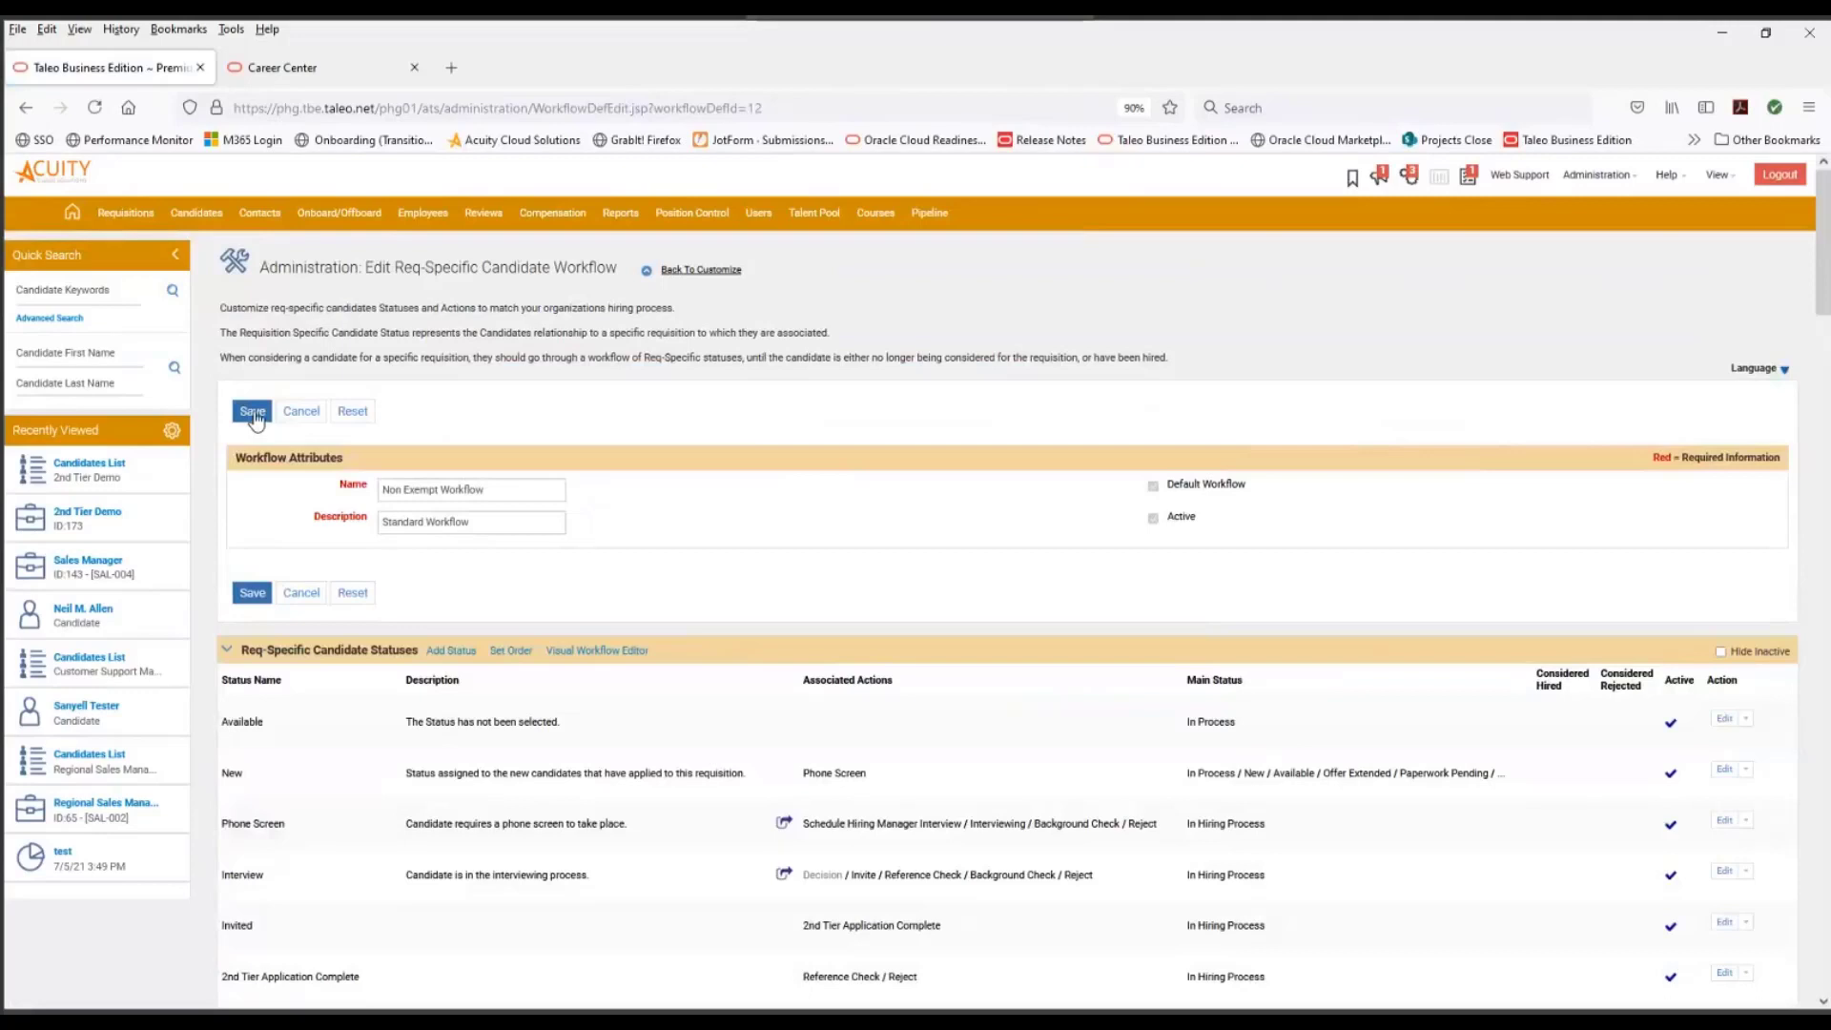
# - Save the Non Exempt Workflow and open the email invitations list in the Recruit customization
pyautogui.click(253, 412)
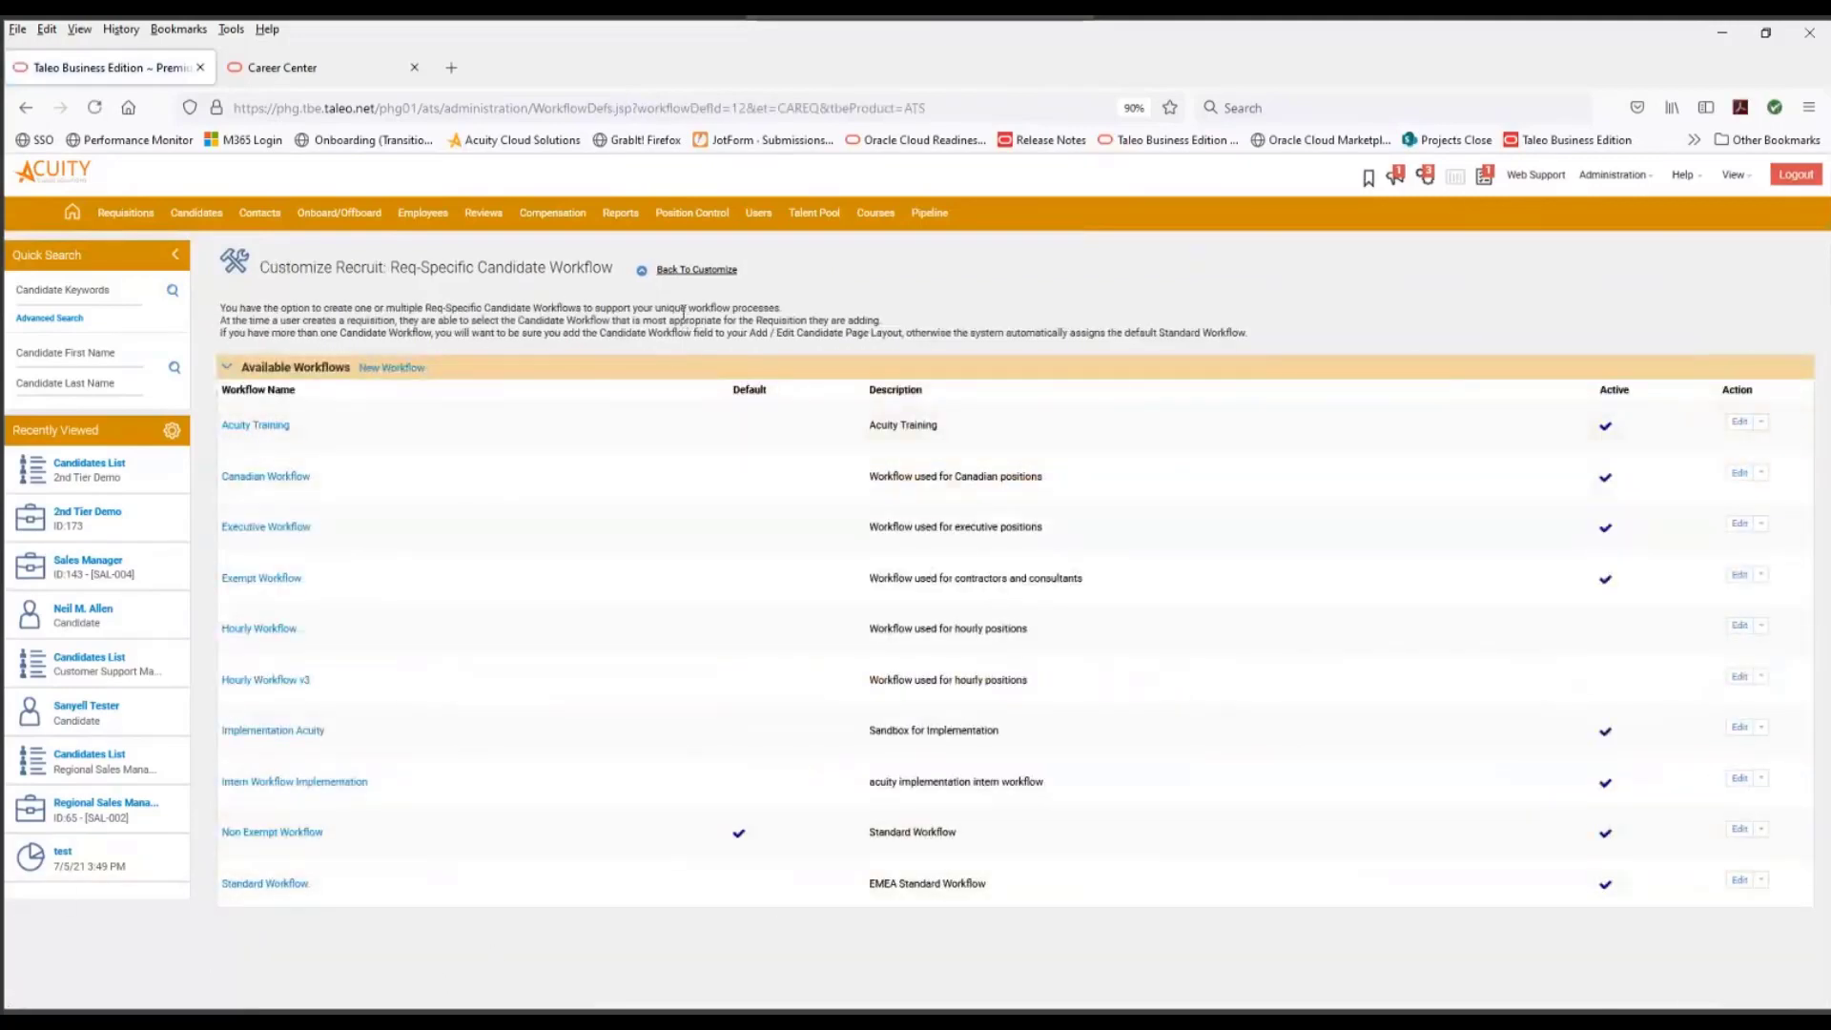
pyautogui.click(695, 271)
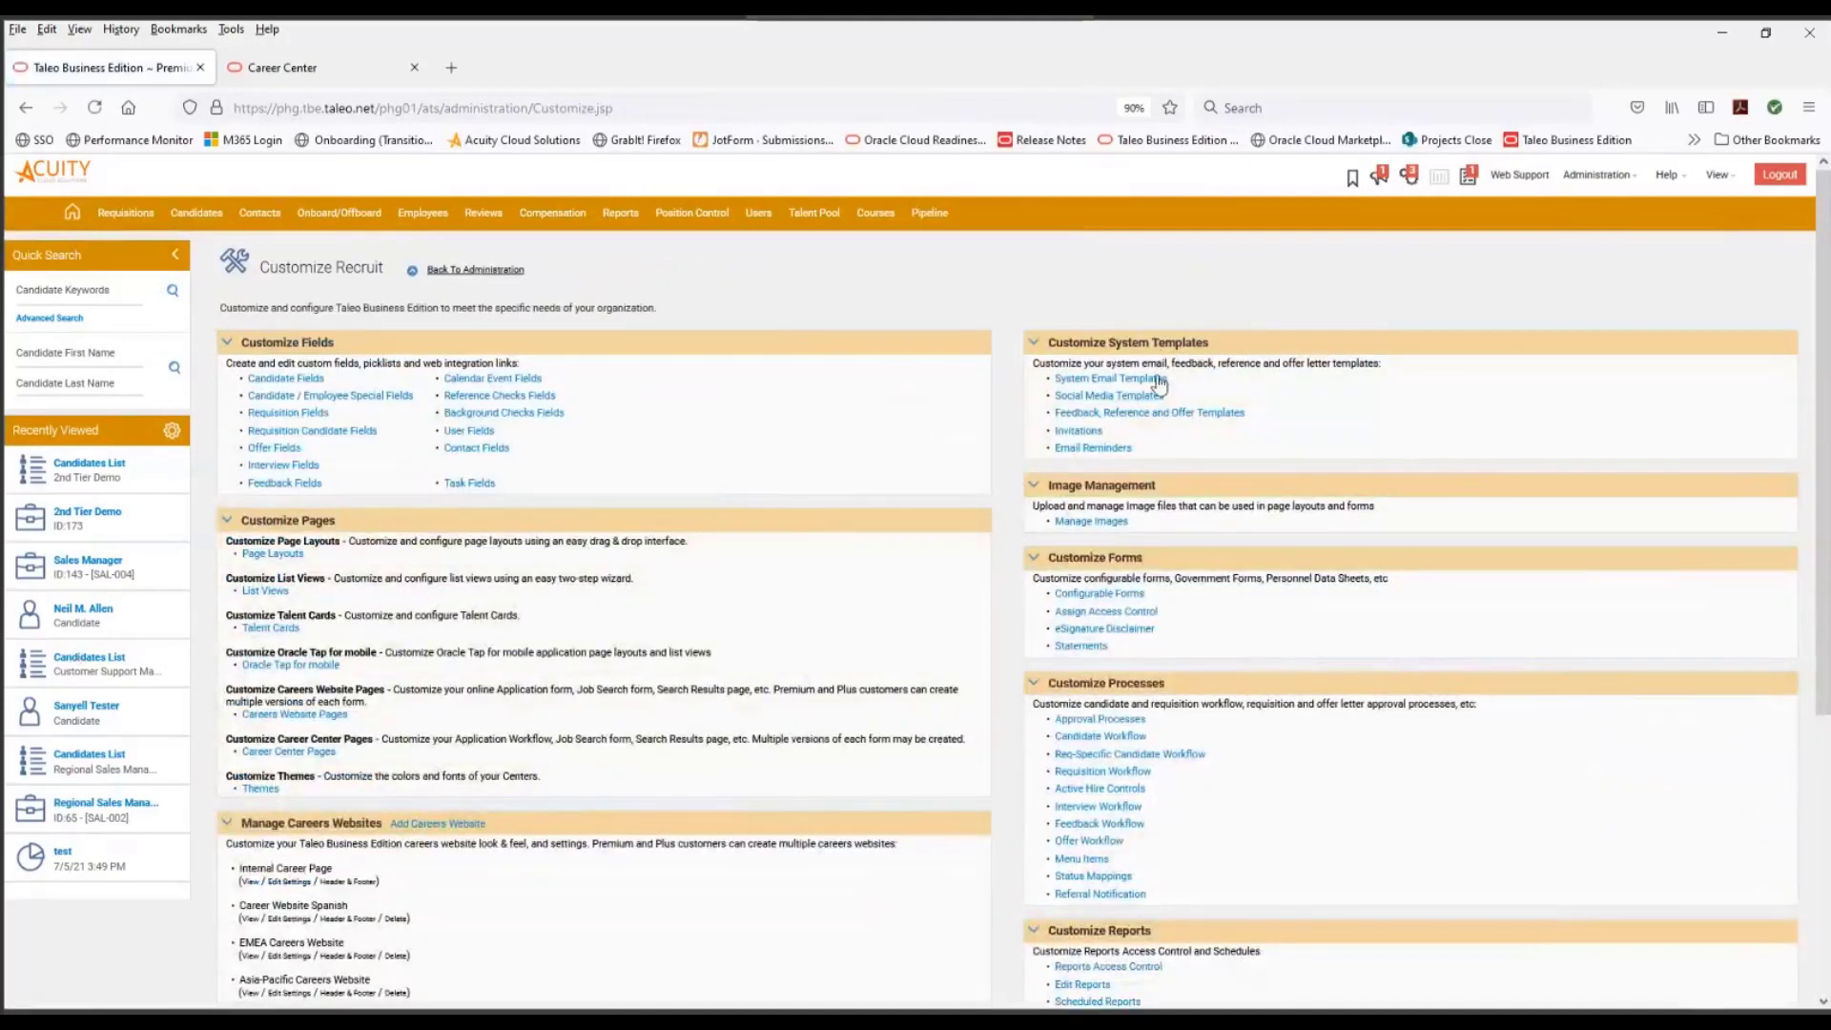
pyautogui.click(1075, 432)
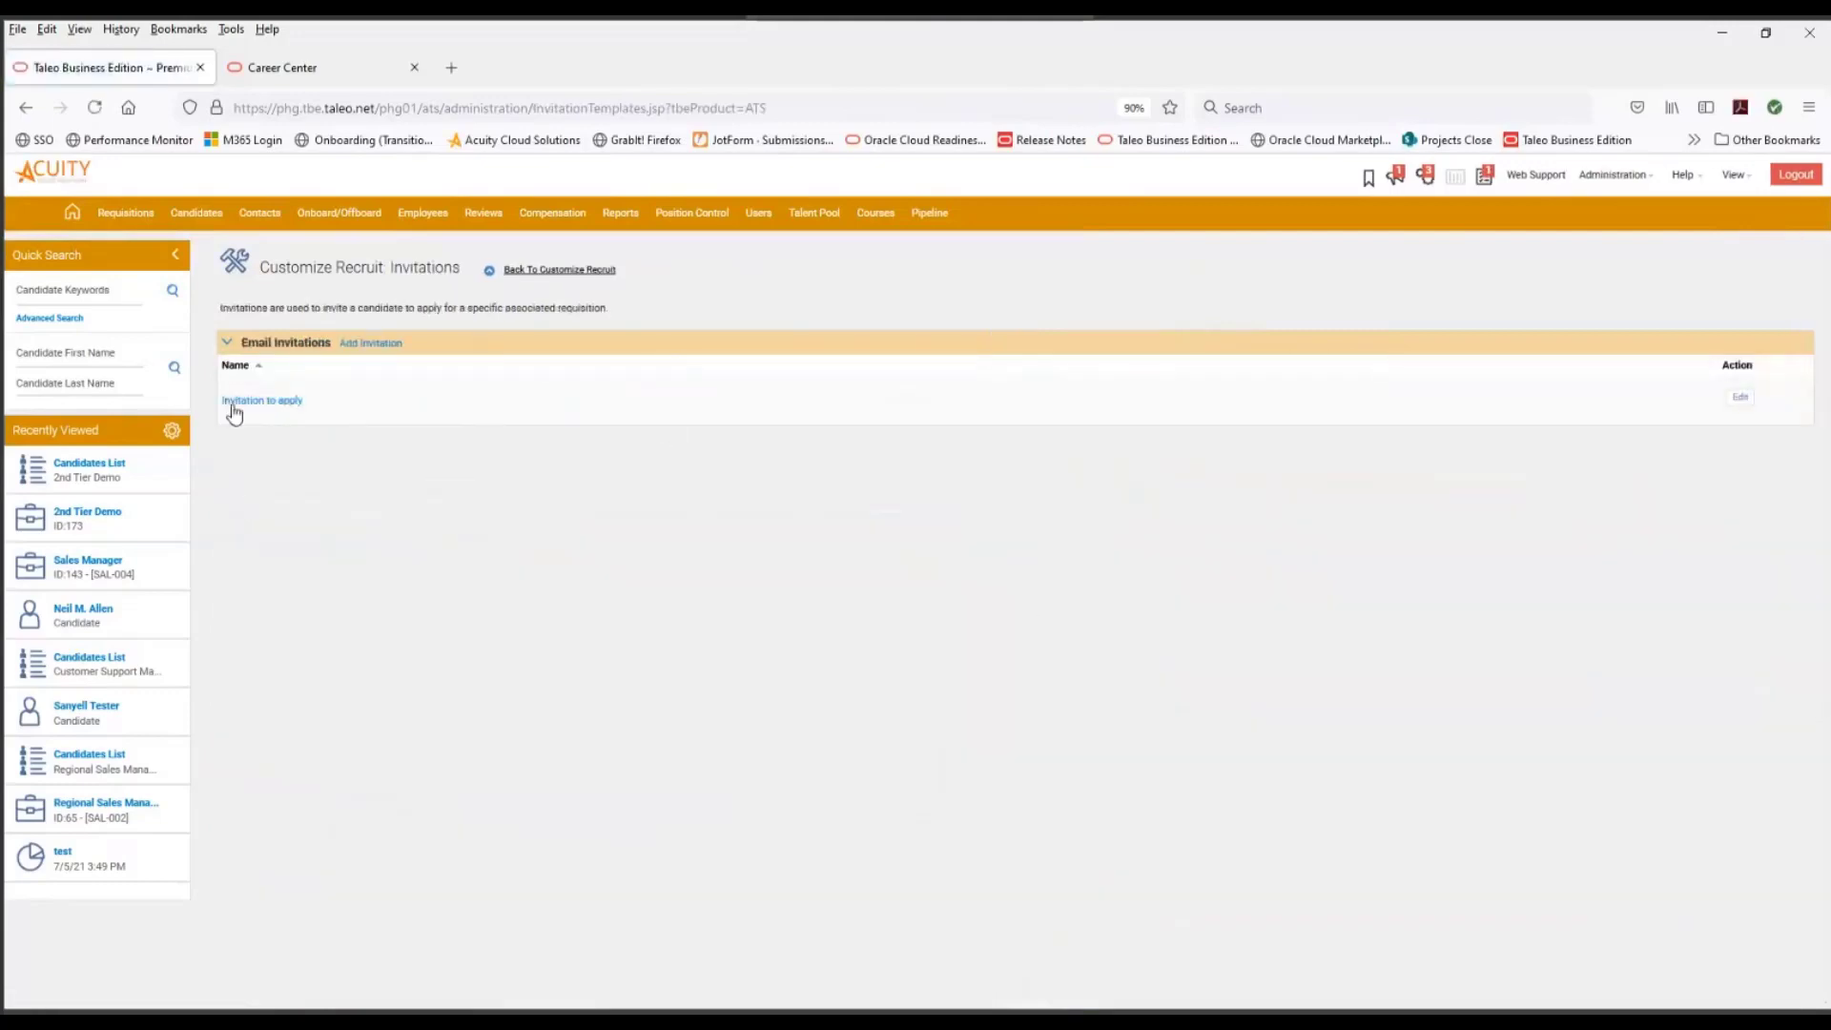
# - Review the Invitation to apply email template and return to the Recruit customization
pyautogui.click(248, 410)
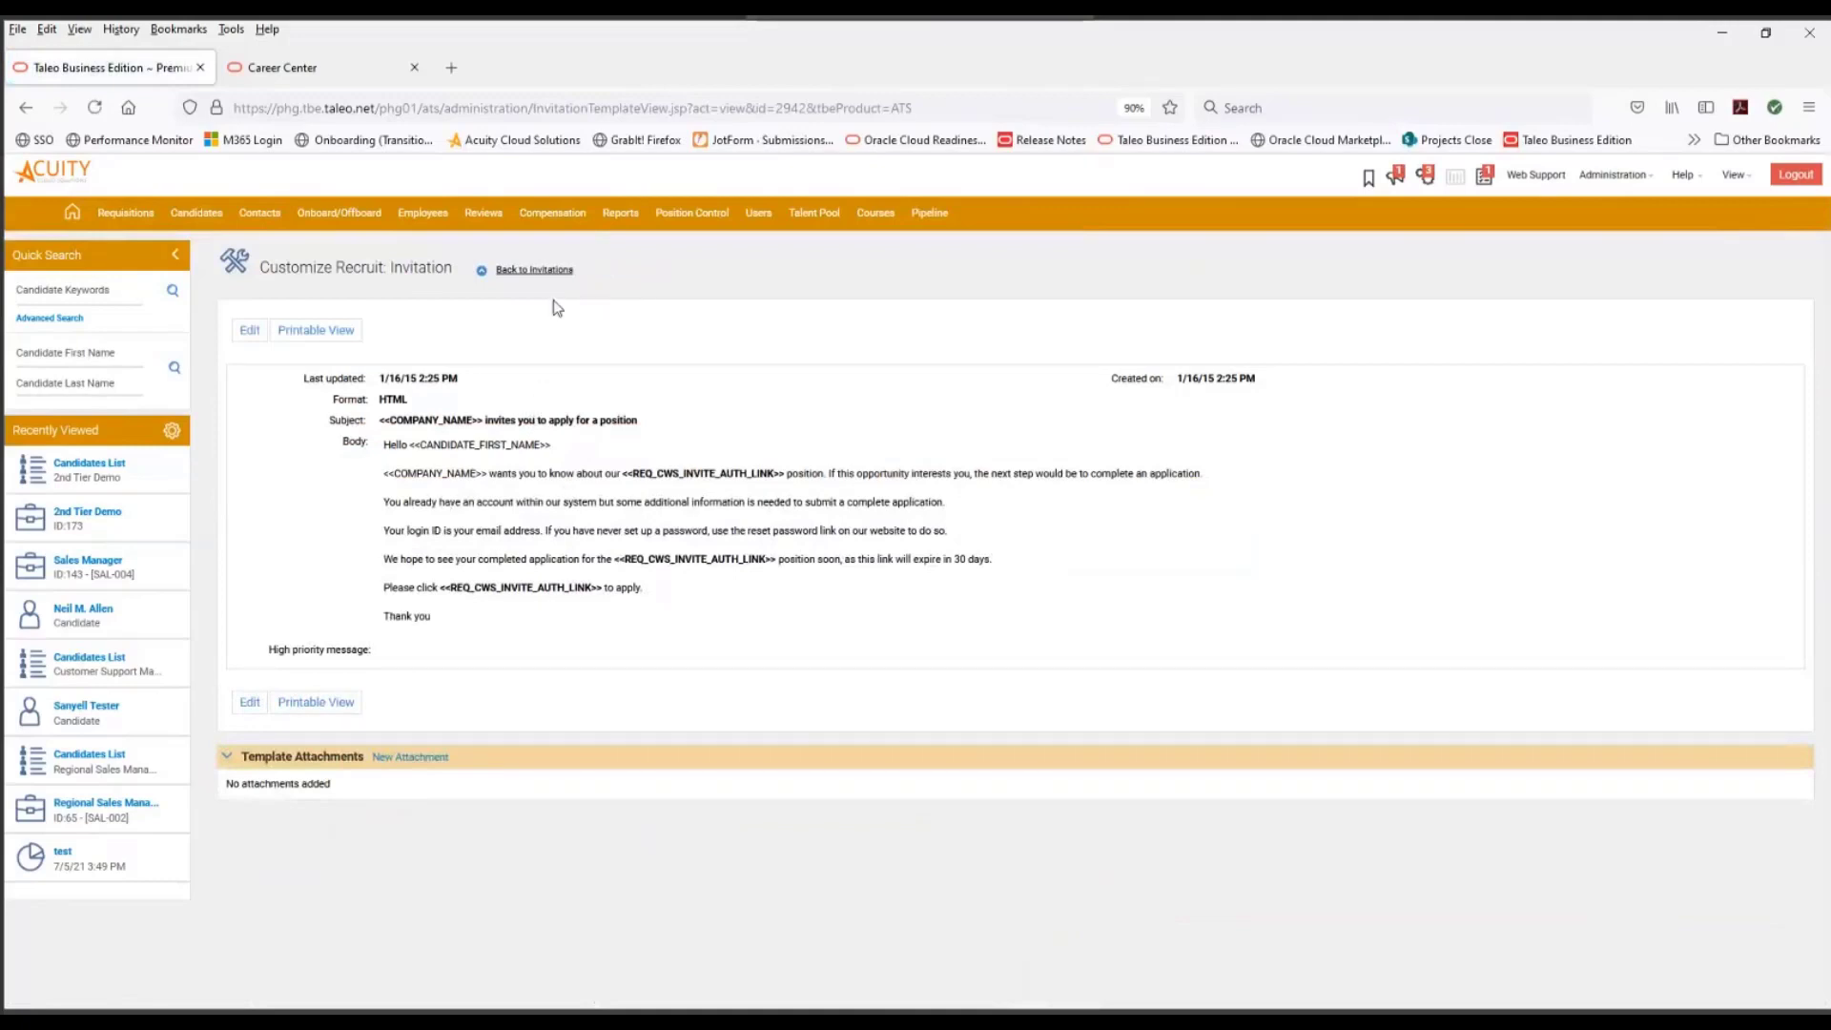
pyautogui.click(526, 270)
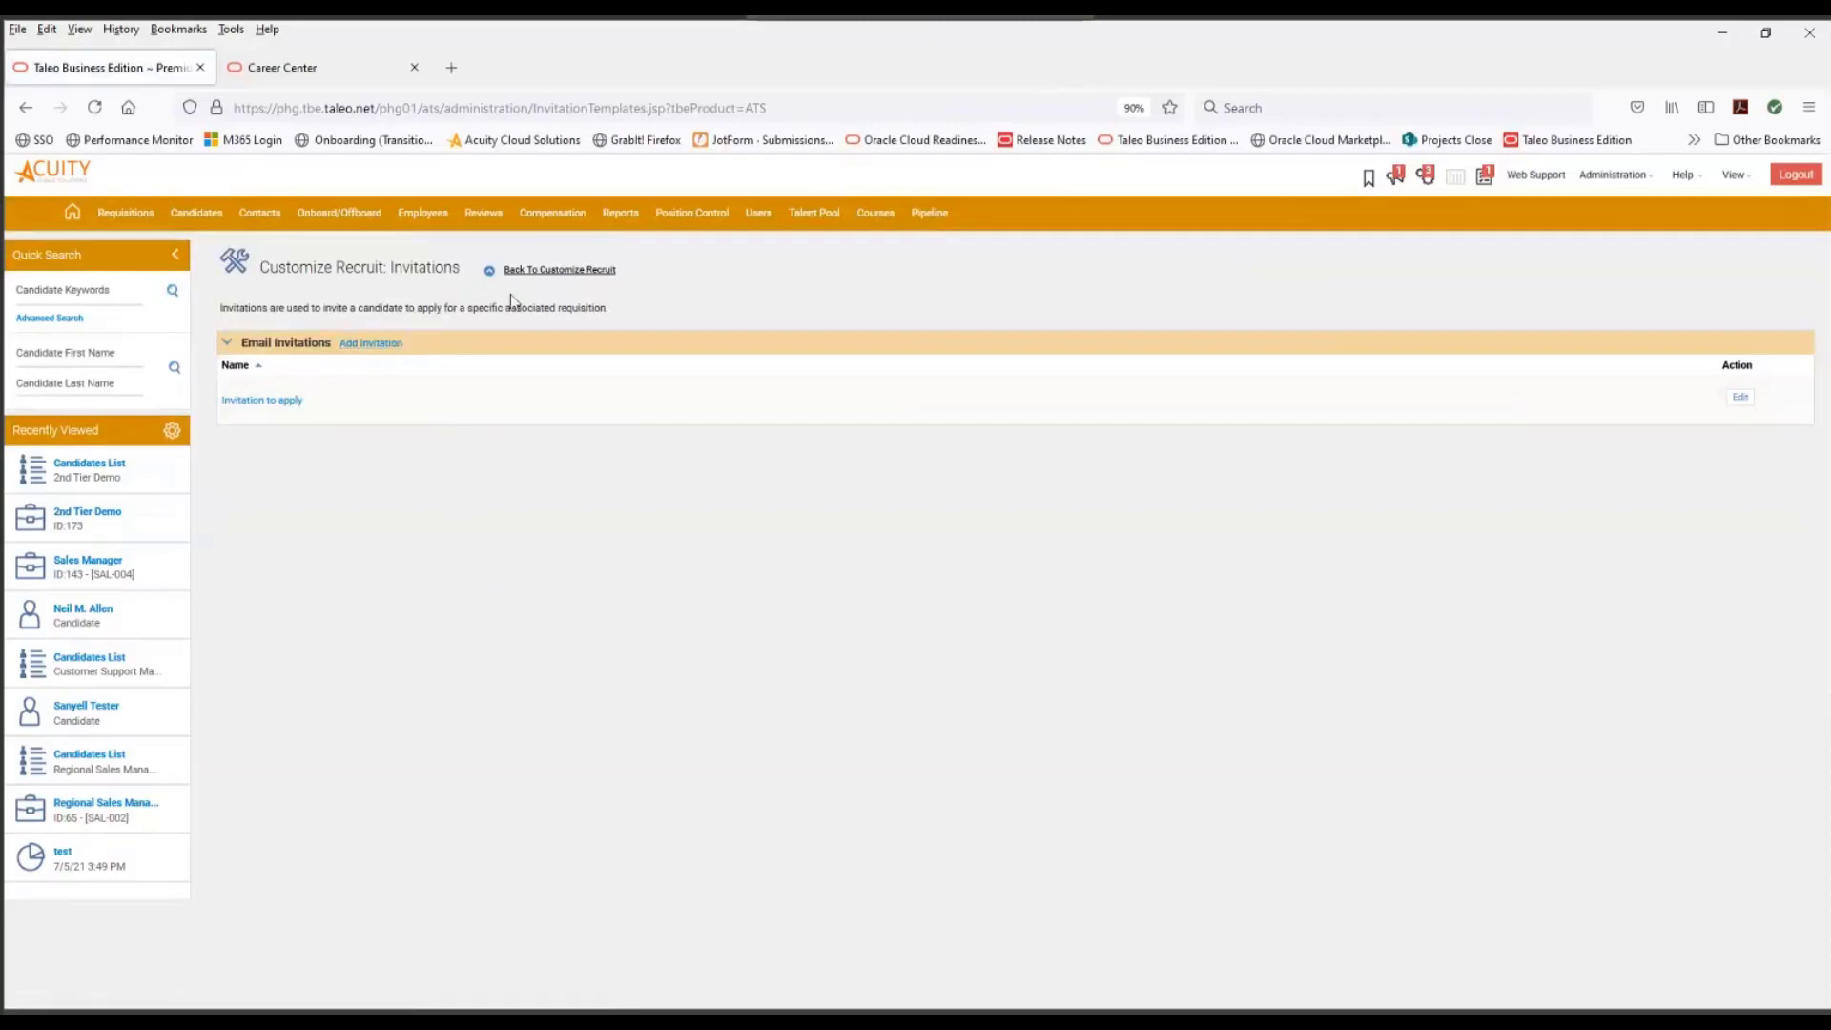
pyautogui.click(549, 273)
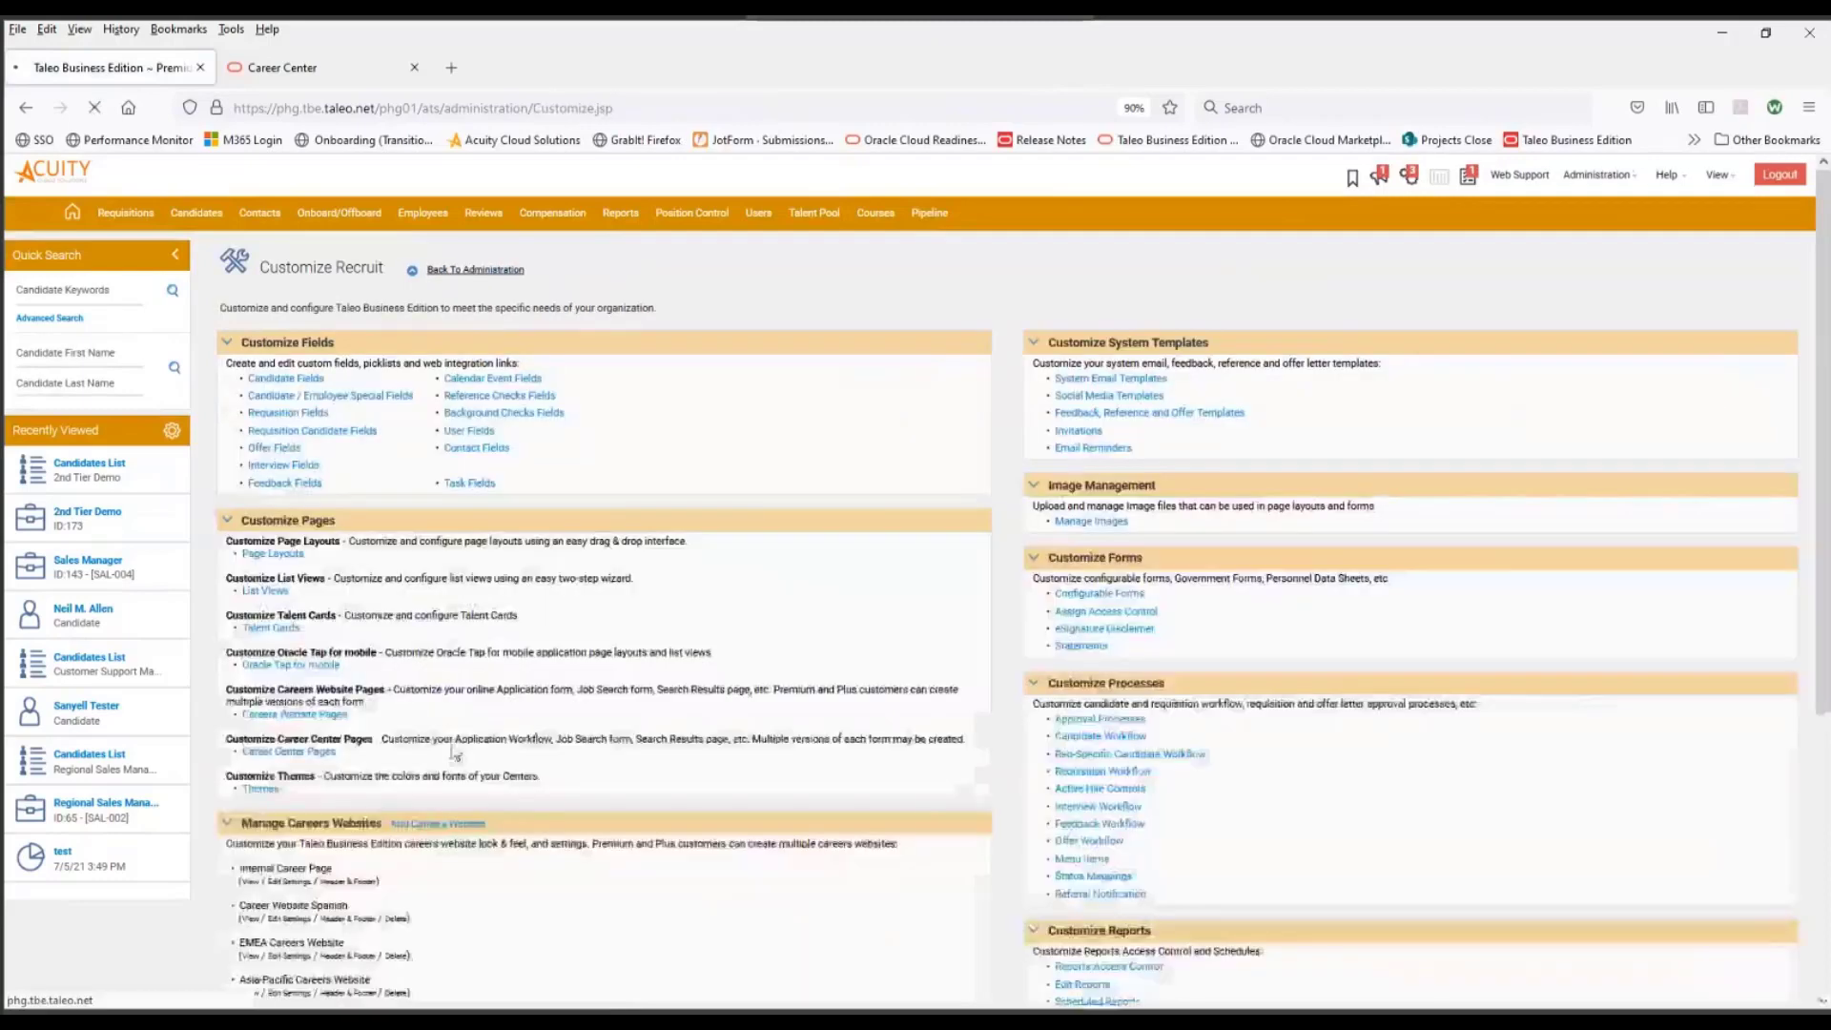
# - Set the resulting status of the 2nd Pass application workflow to 2nd Tier Application Complete, save it and return to the Recruit customization
pyautogui.click(310, 755)
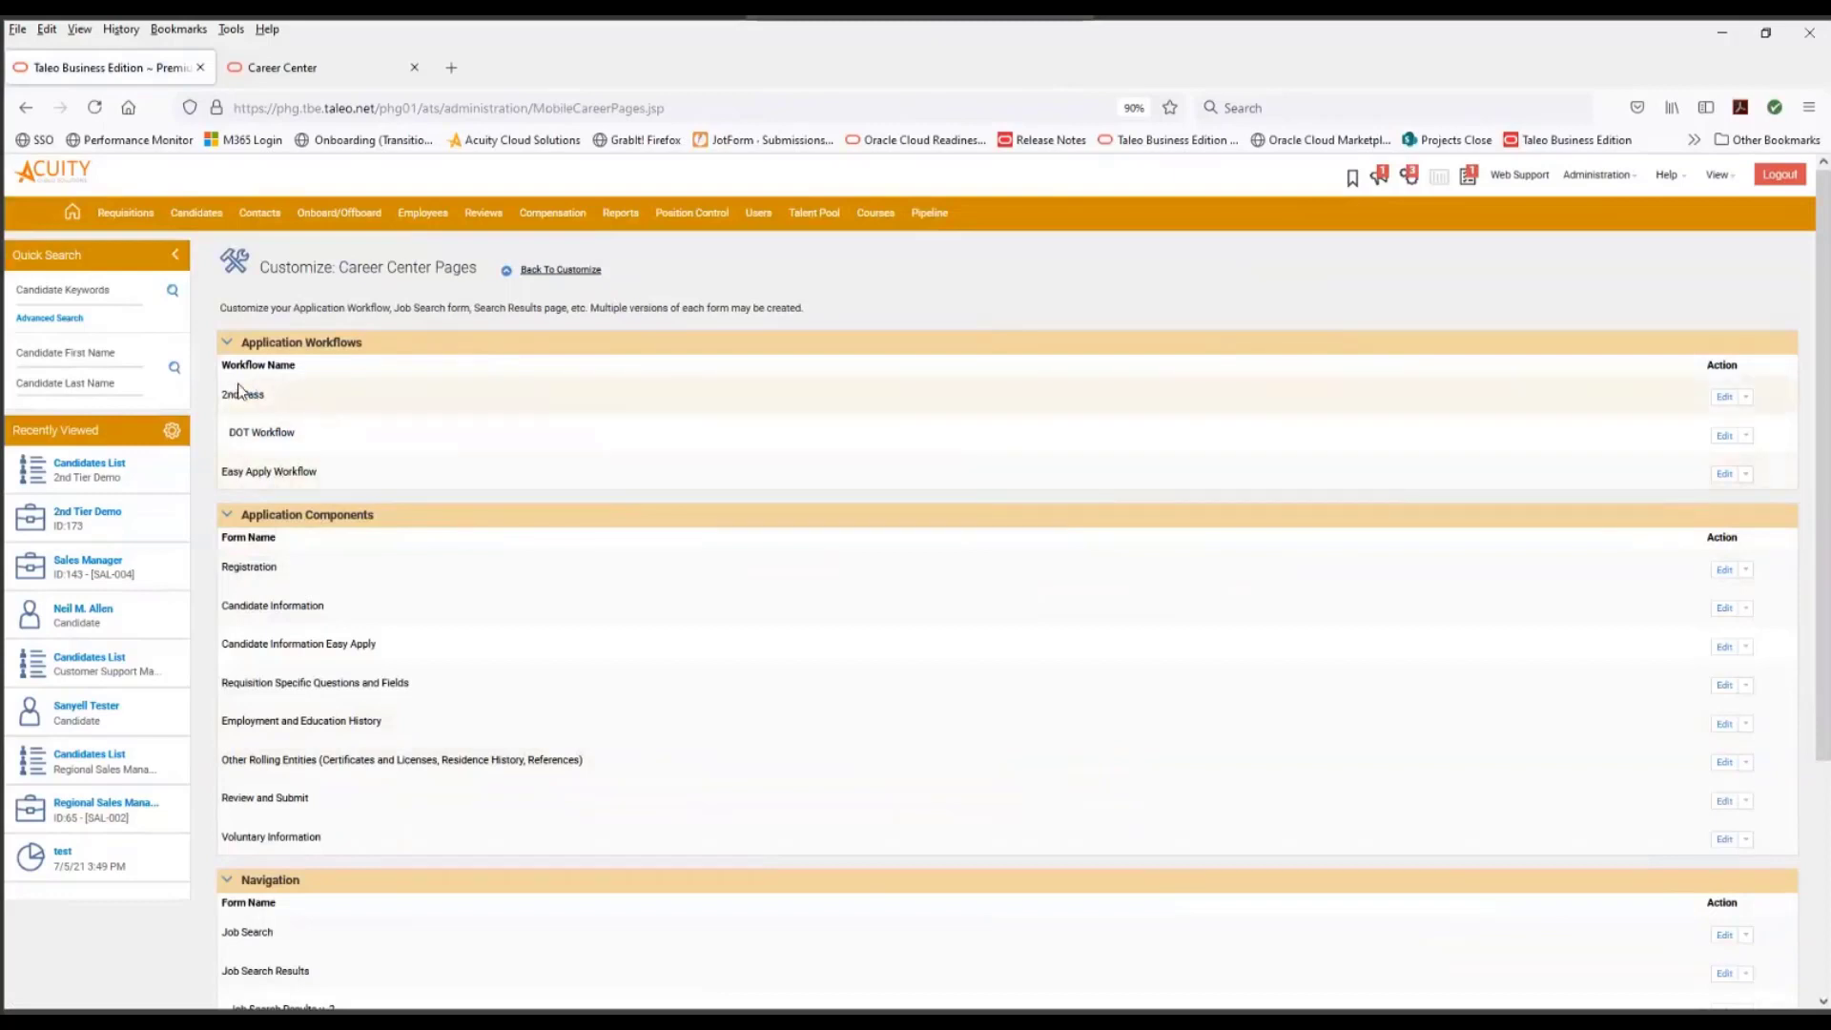
pyautogui.click(1727, 401)
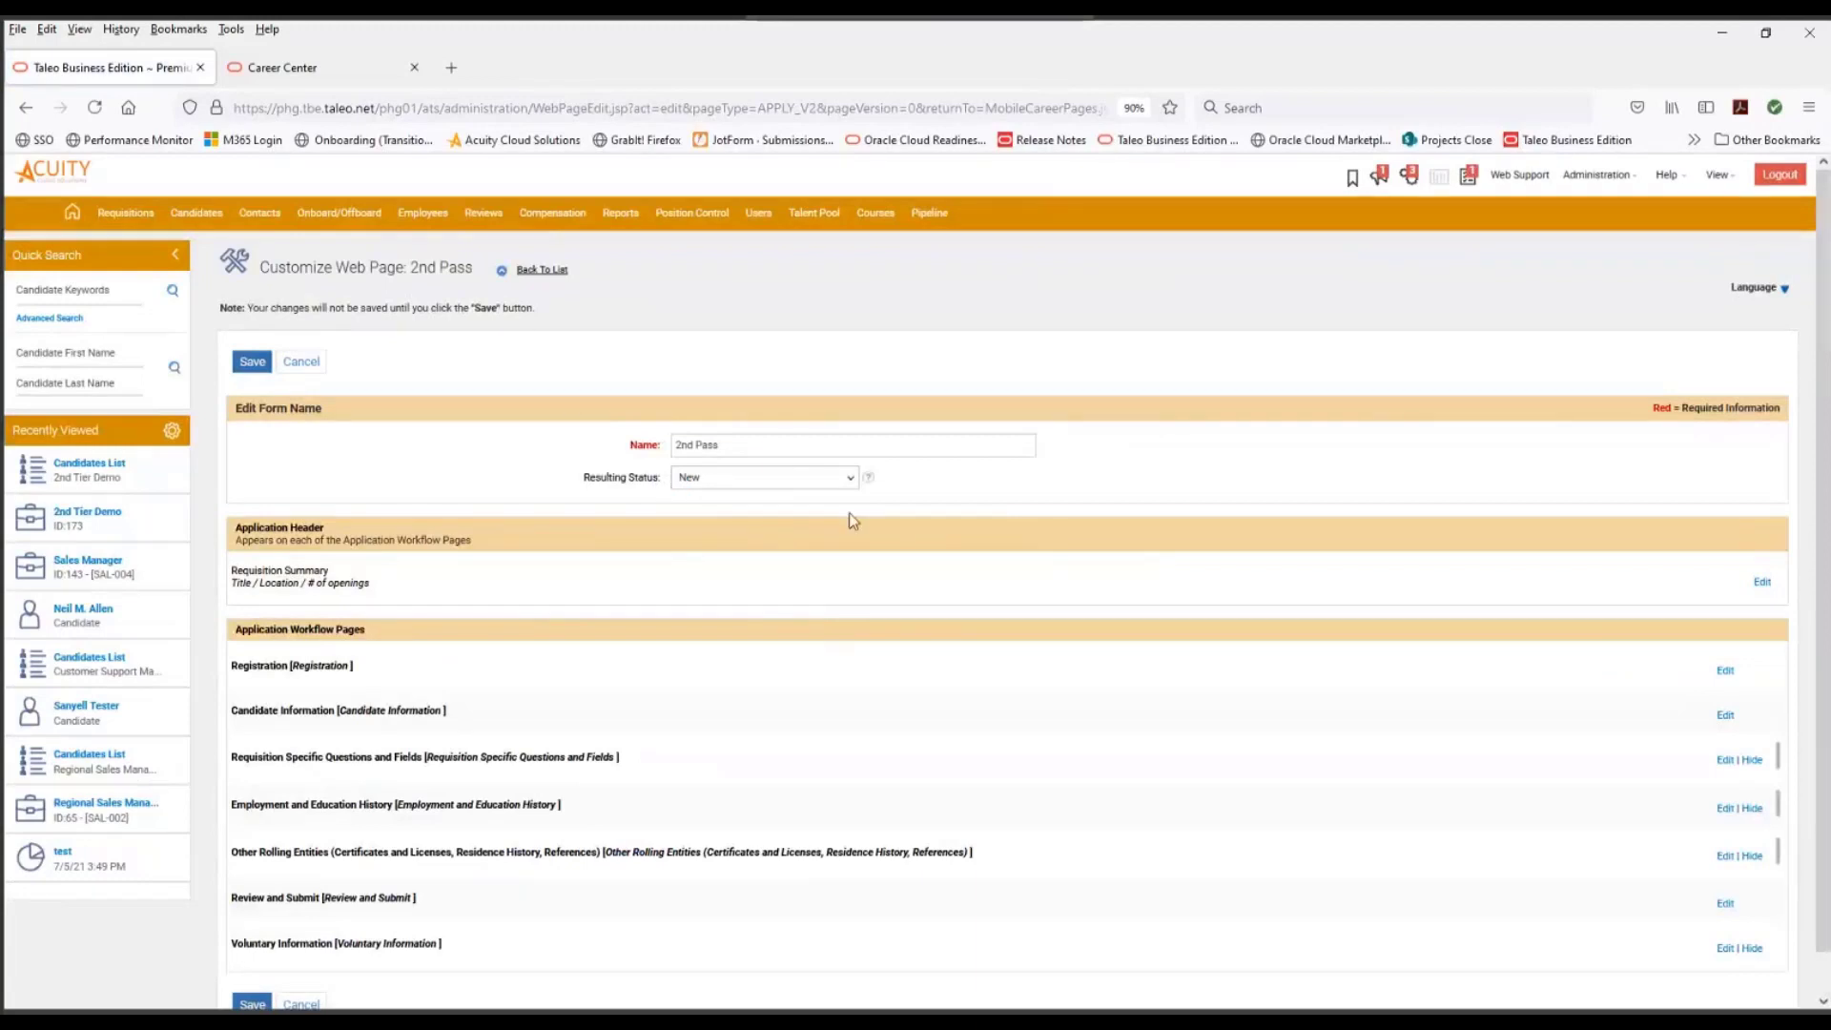
pyautogui.click(850, 479)
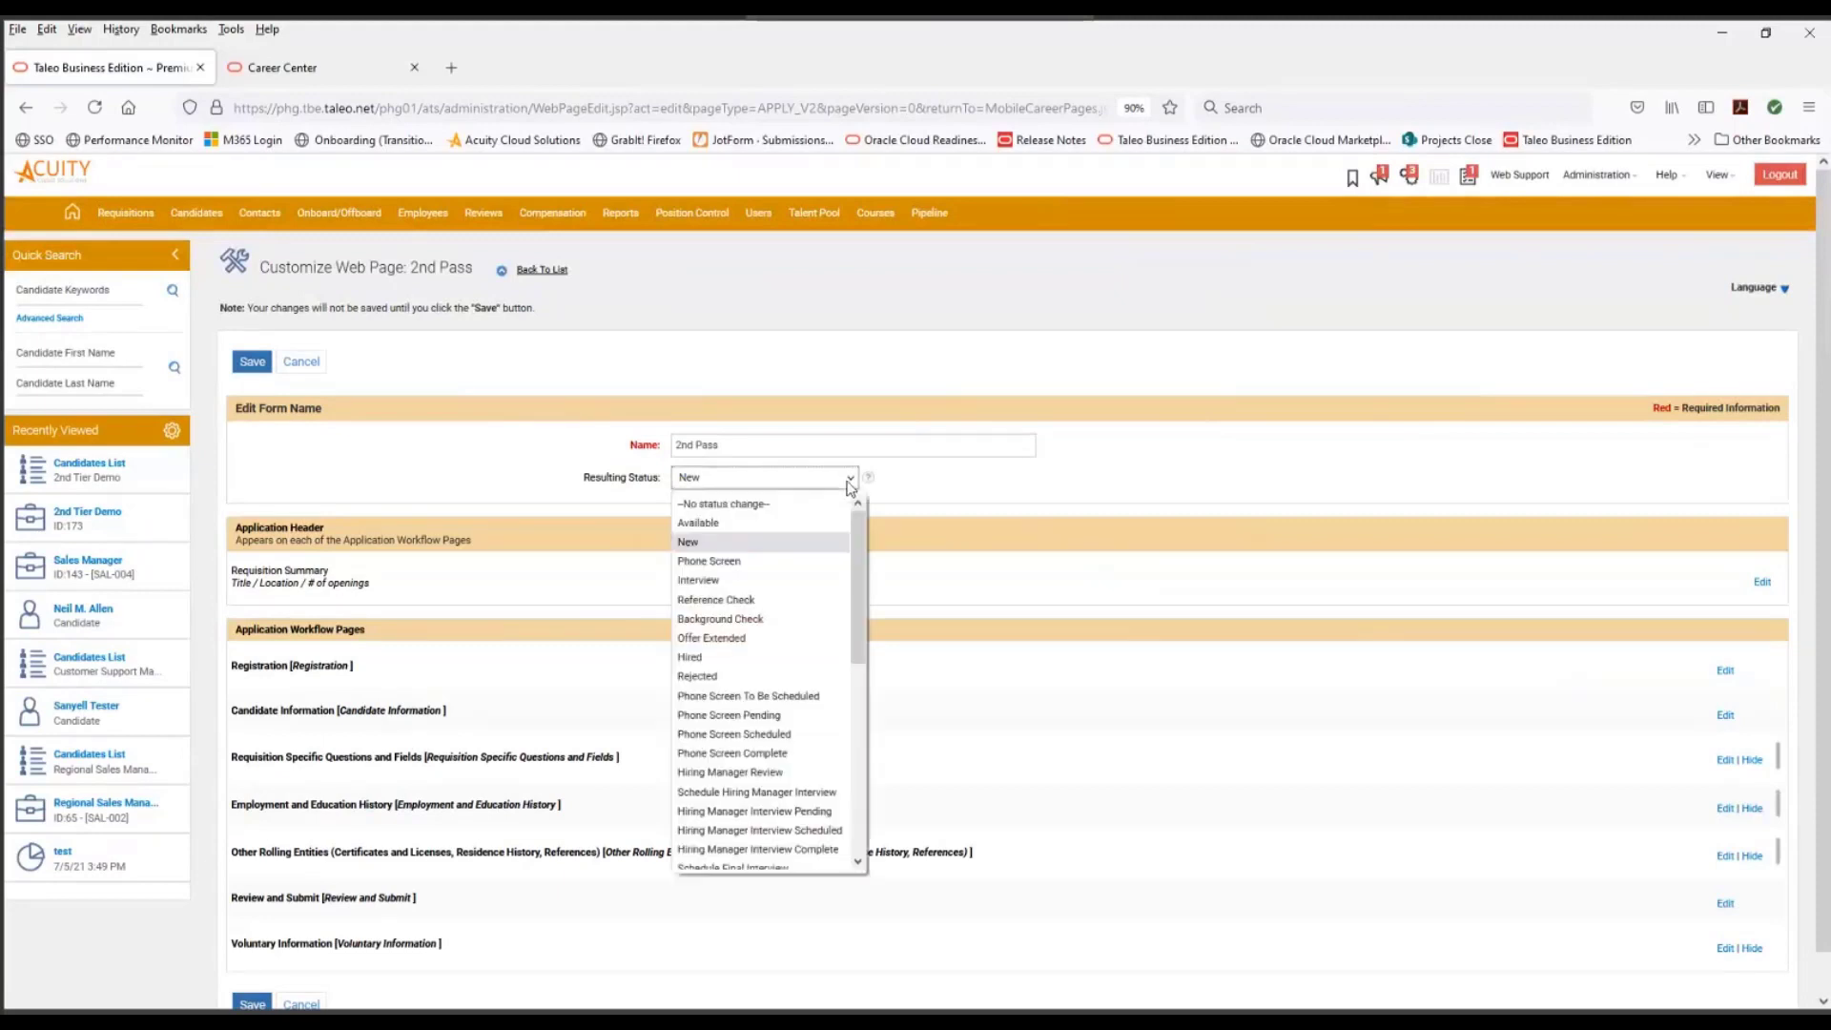
pyautogui.scroll(-5, 839, 642)
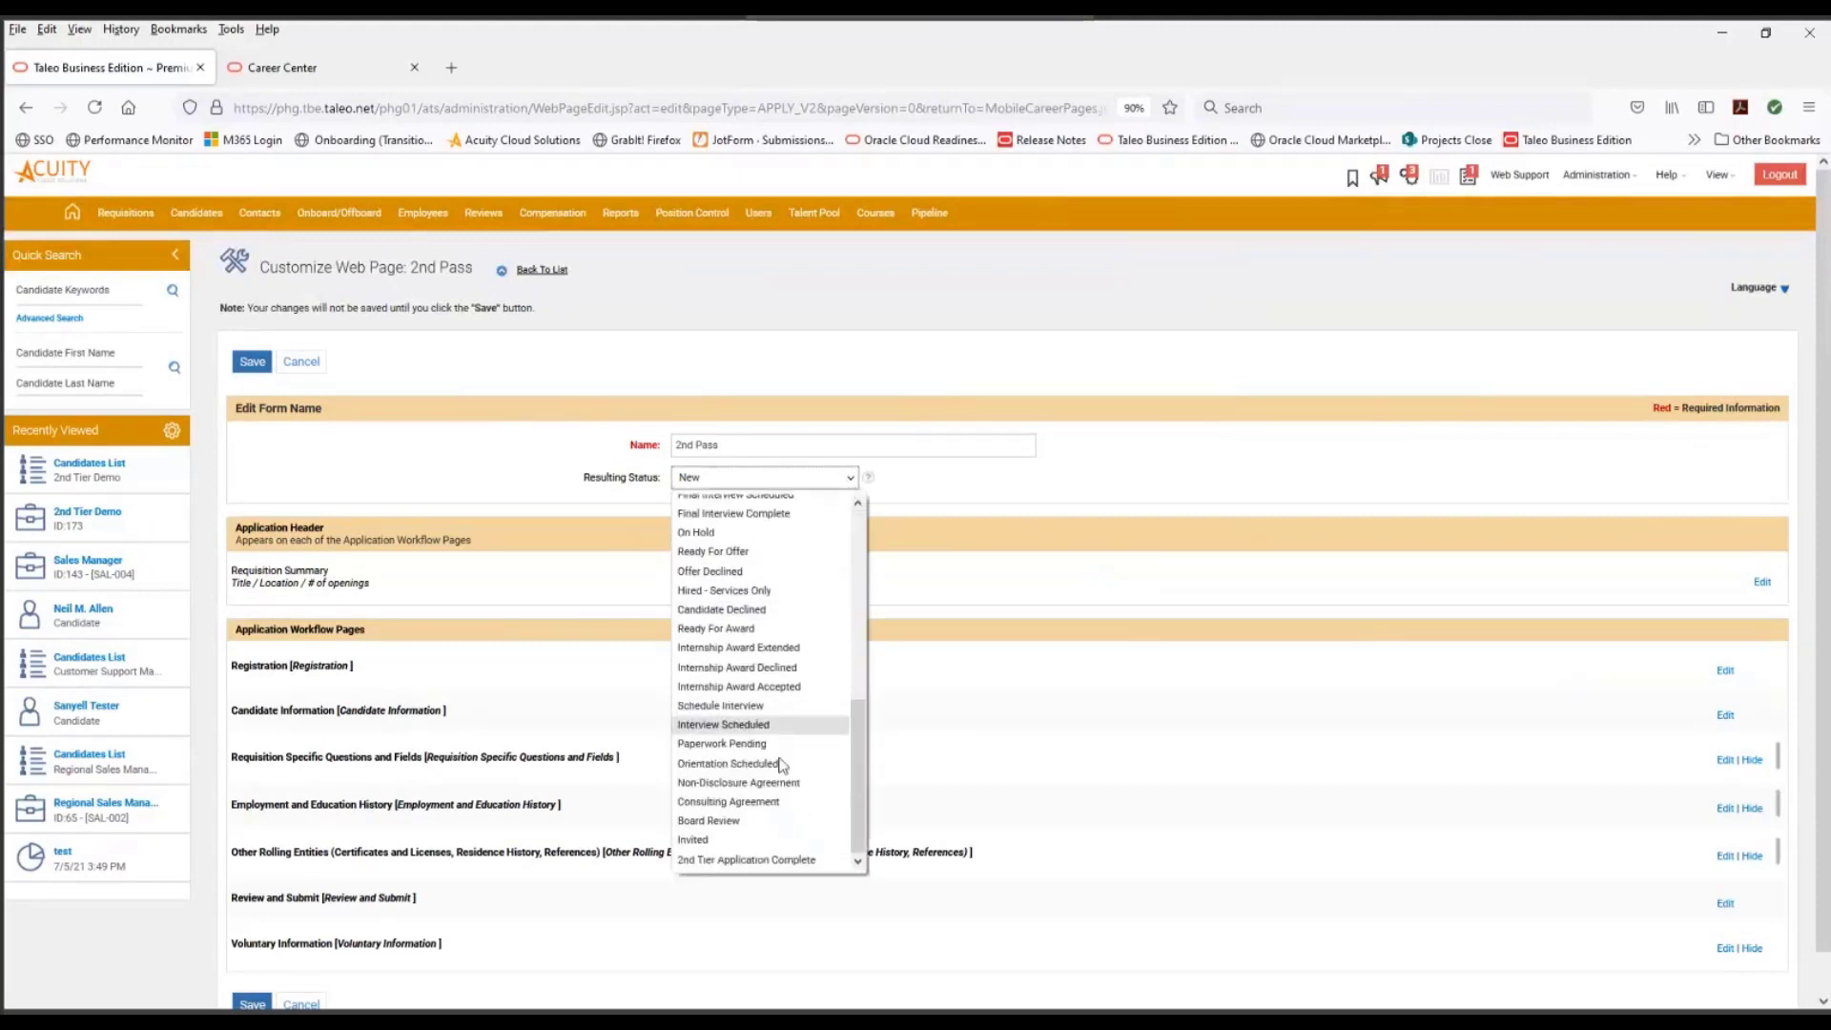
pyautogui.click(768, 860)
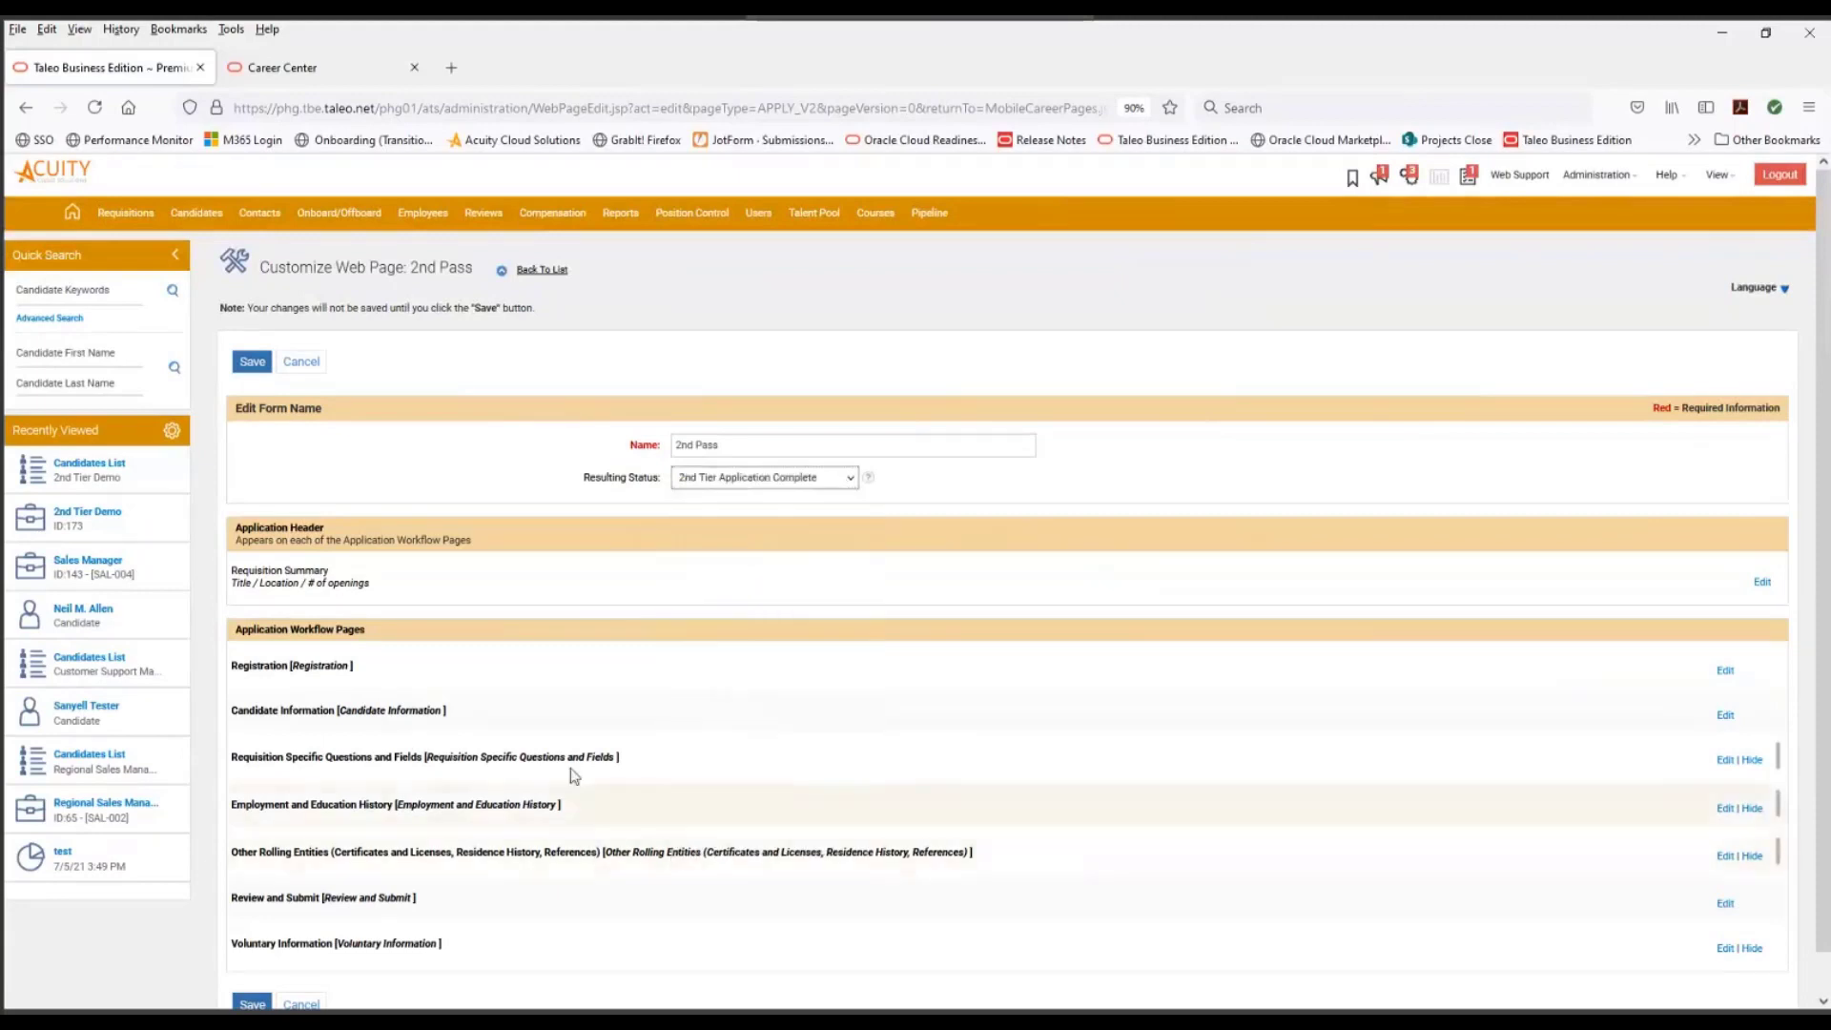
pyautogui.click(252, 361)
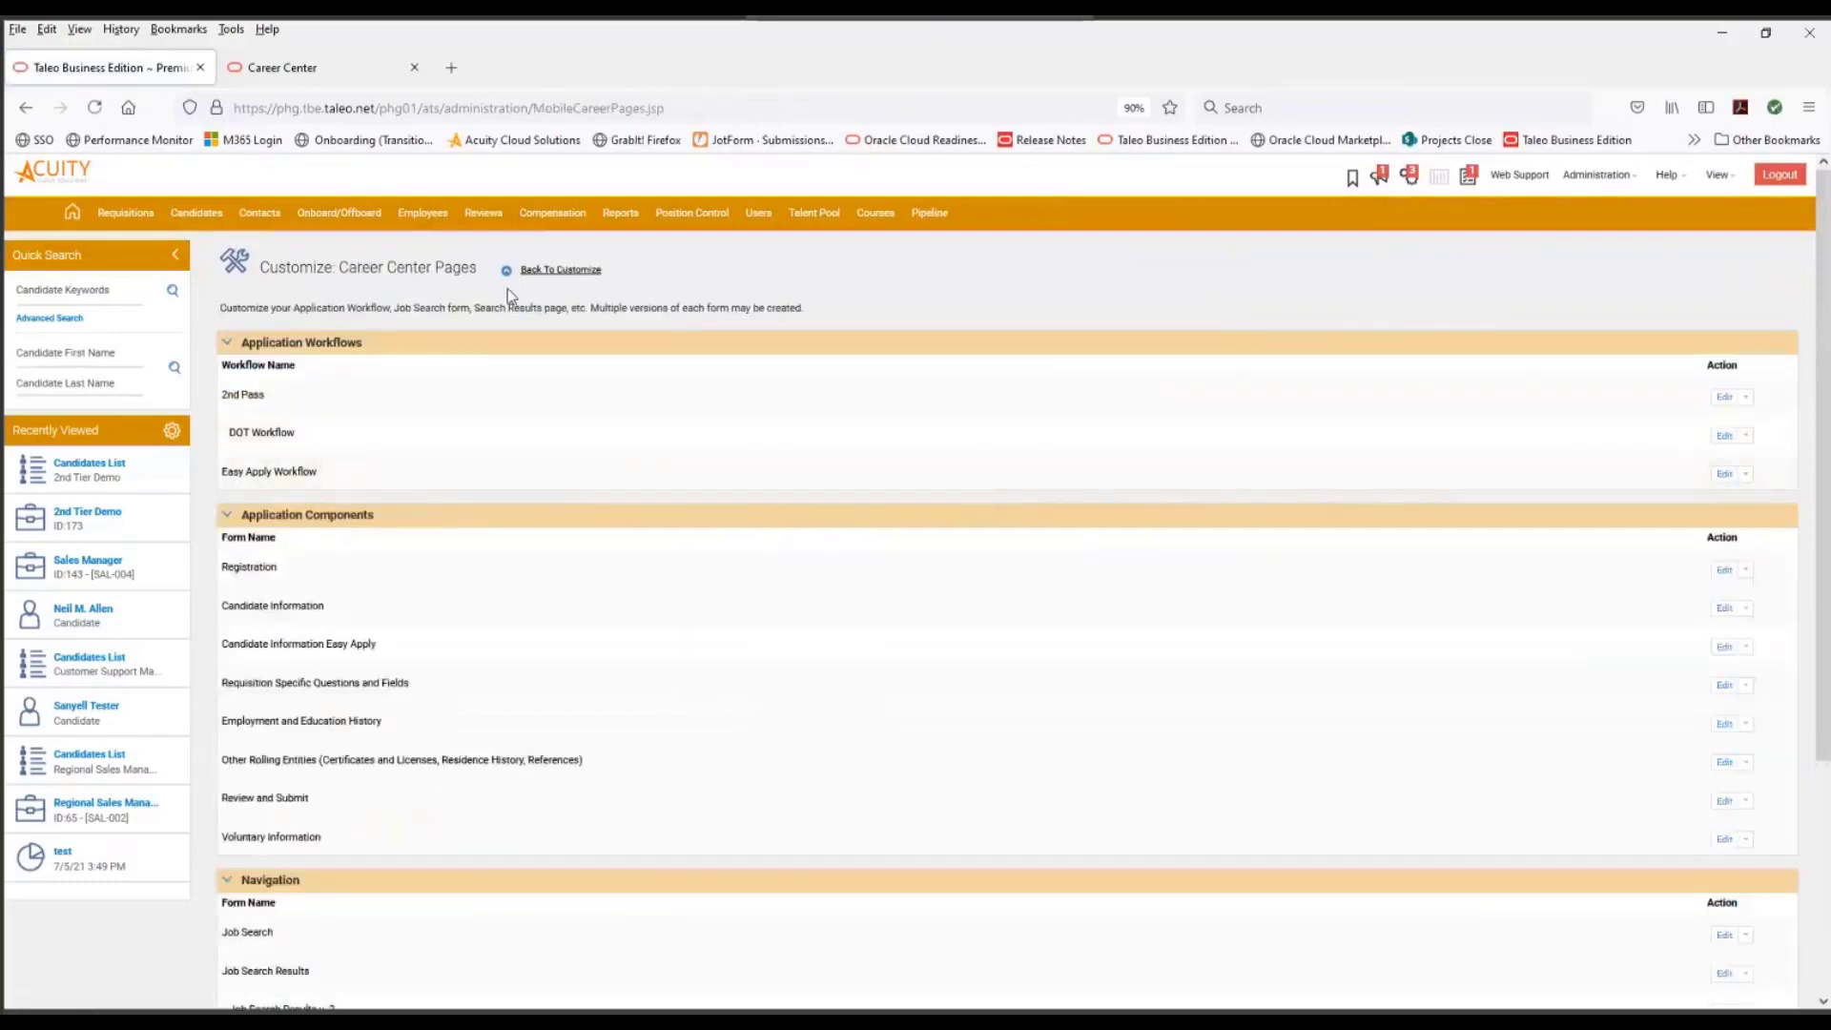
pyautogui.click(541, 272)
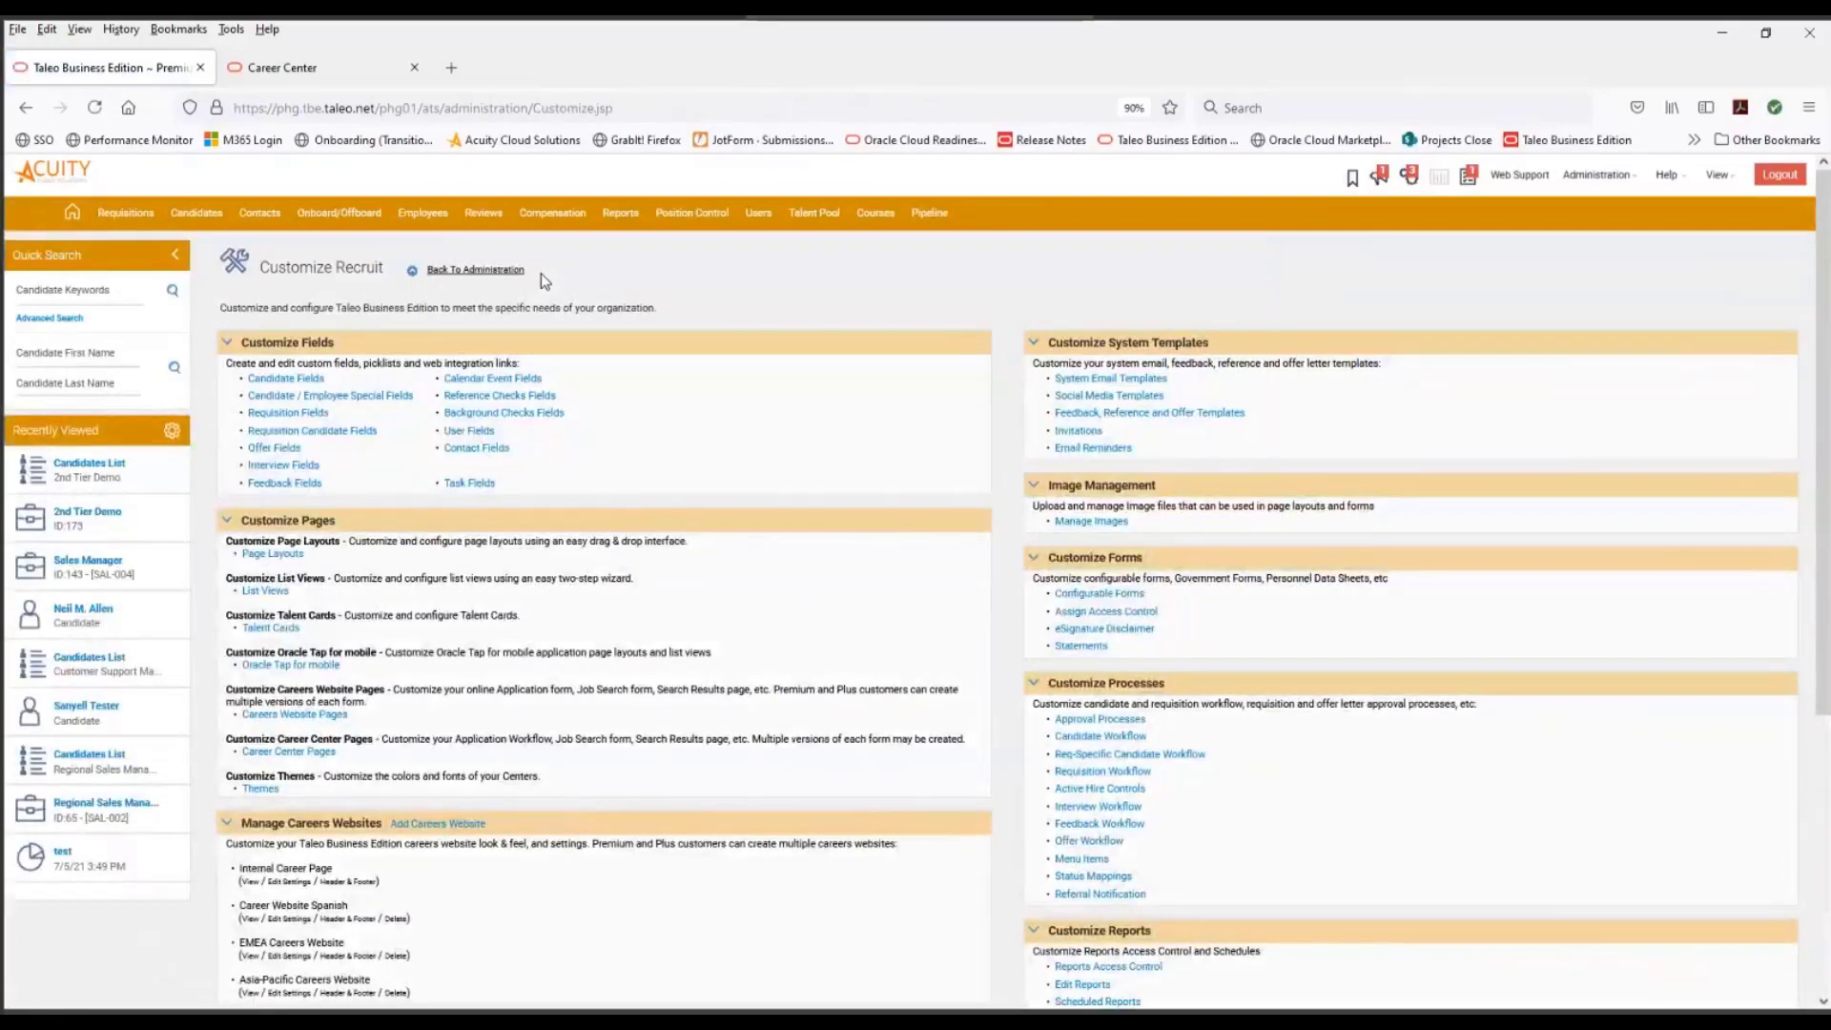
# - Switch to the Career Center, search all openings and start an application for the 2nd Tier Demo position
pyautogui.click(309, 75)
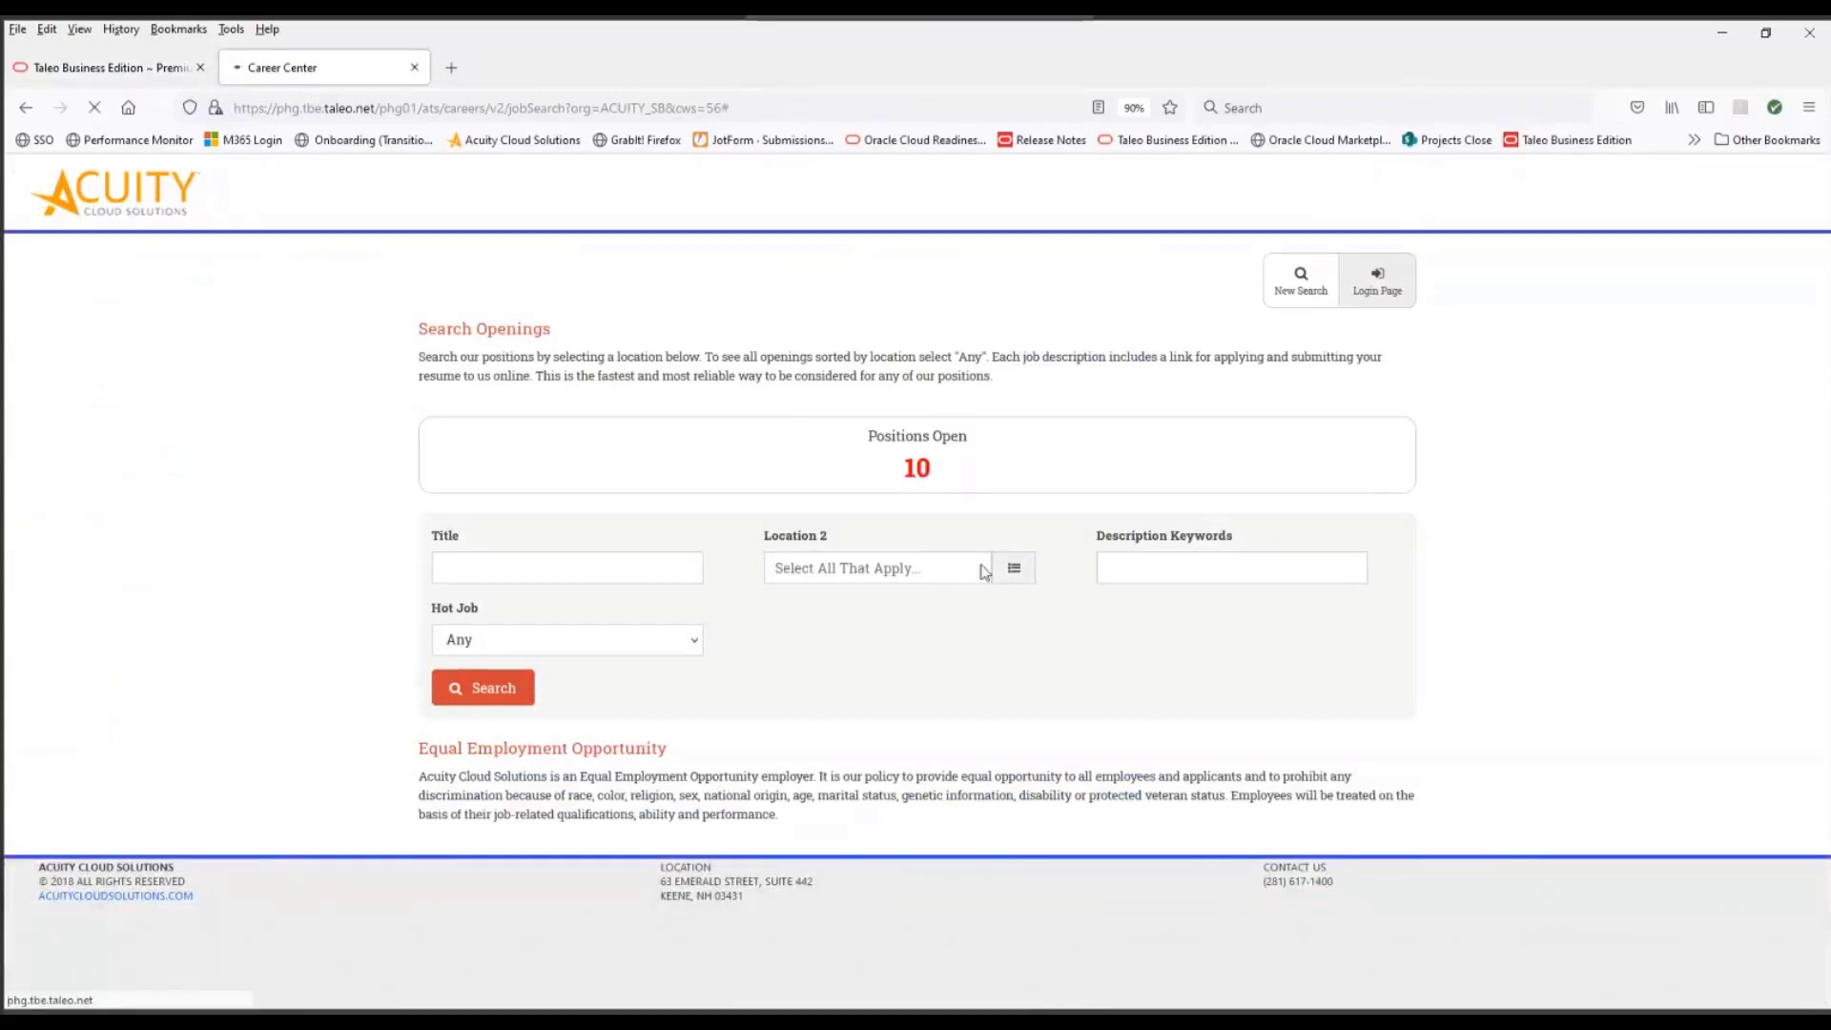
pyautogui.click(487, 688)
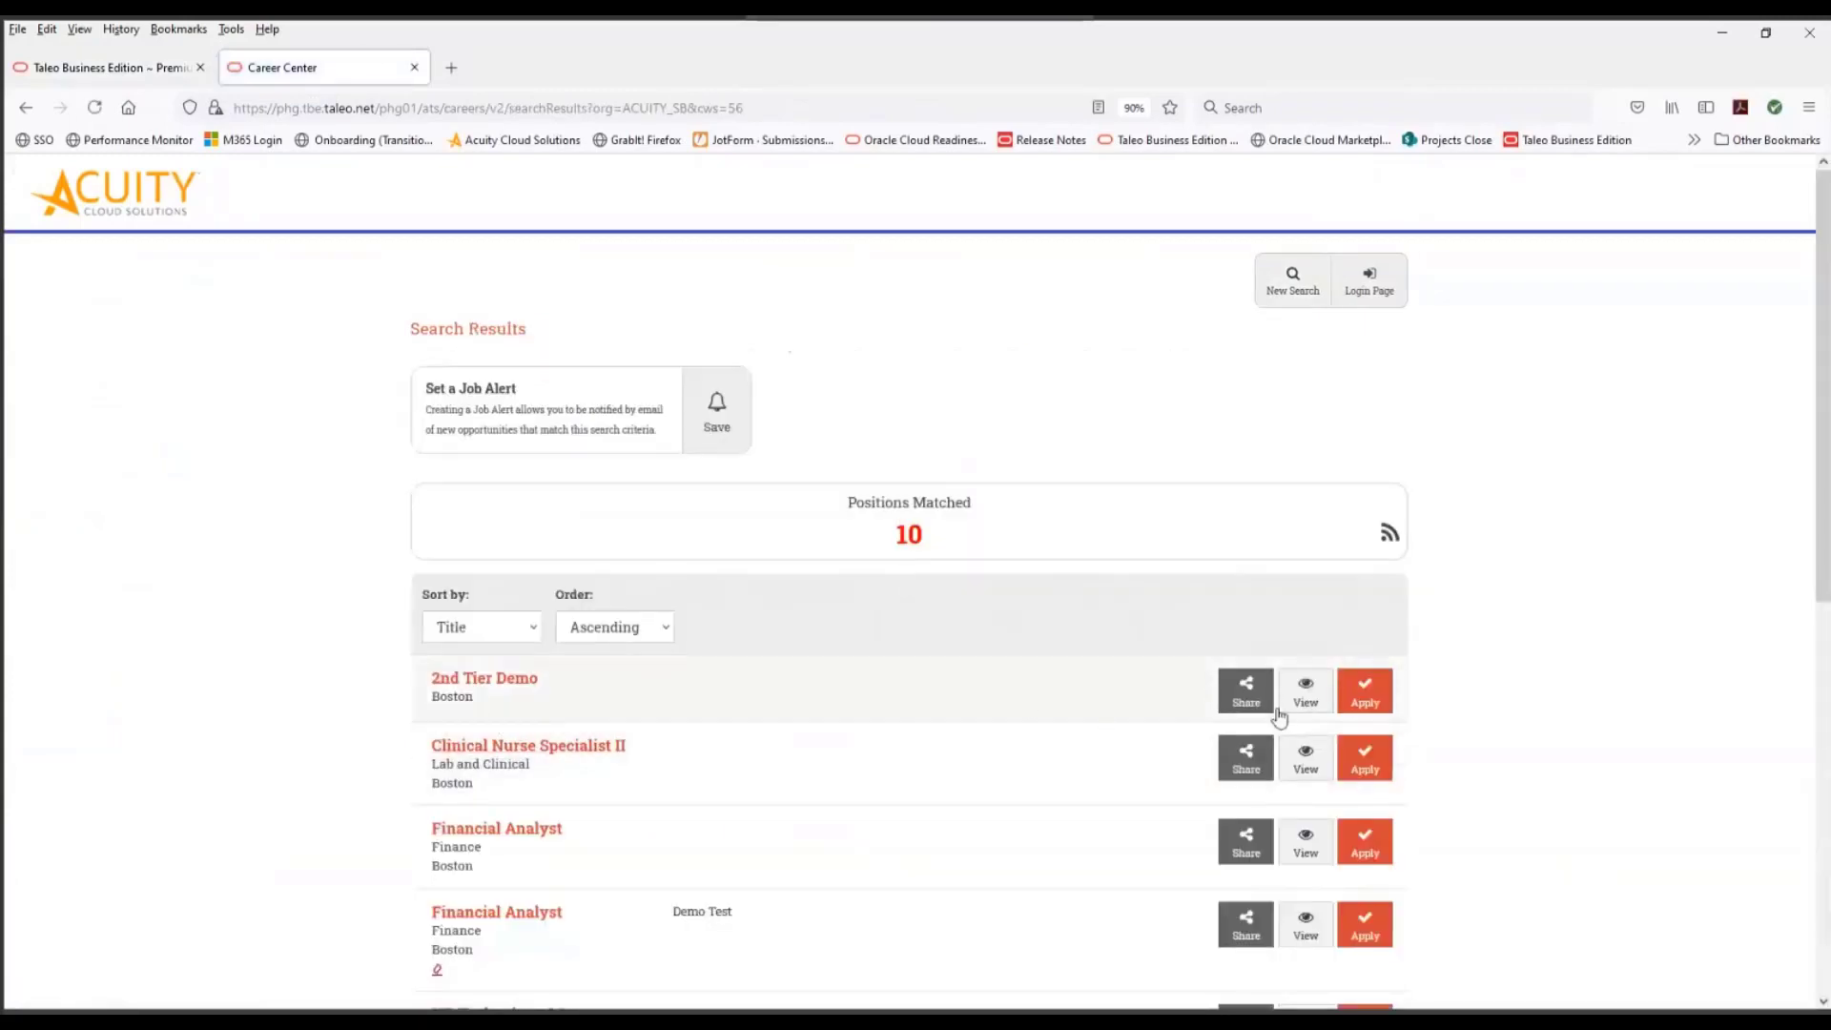
pyautogui.click(1377, 702)
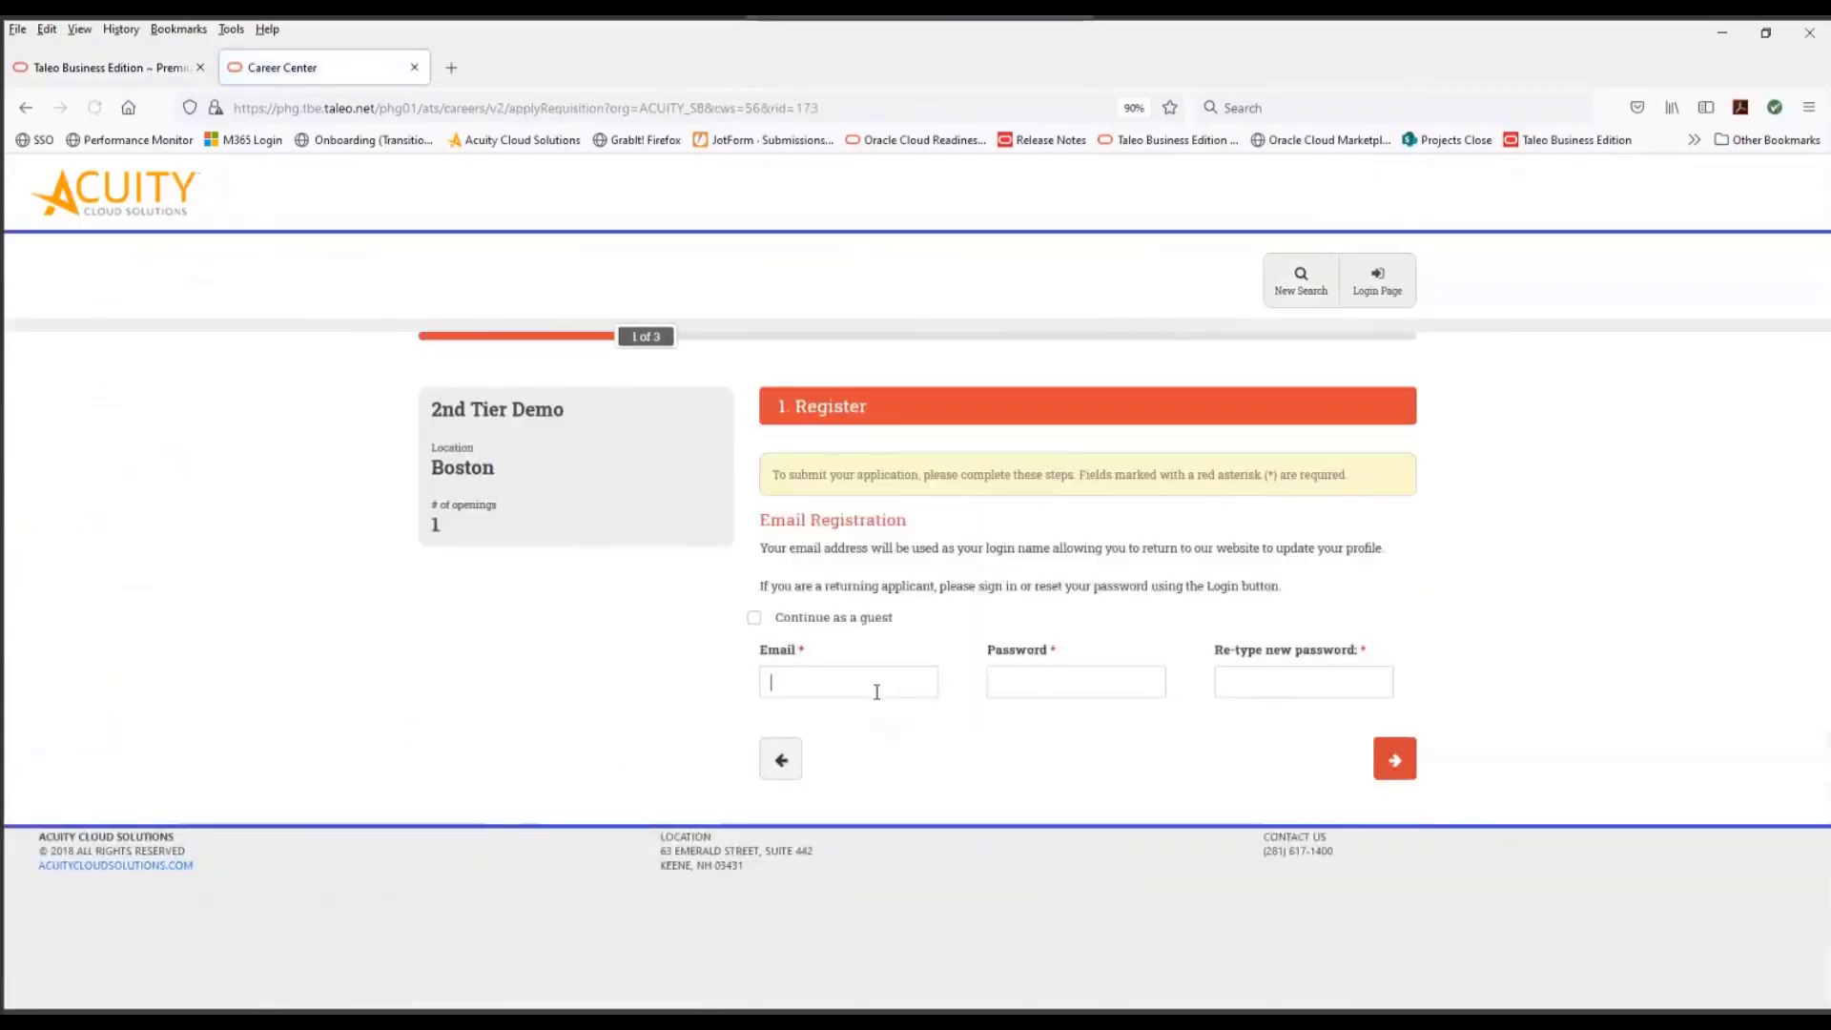
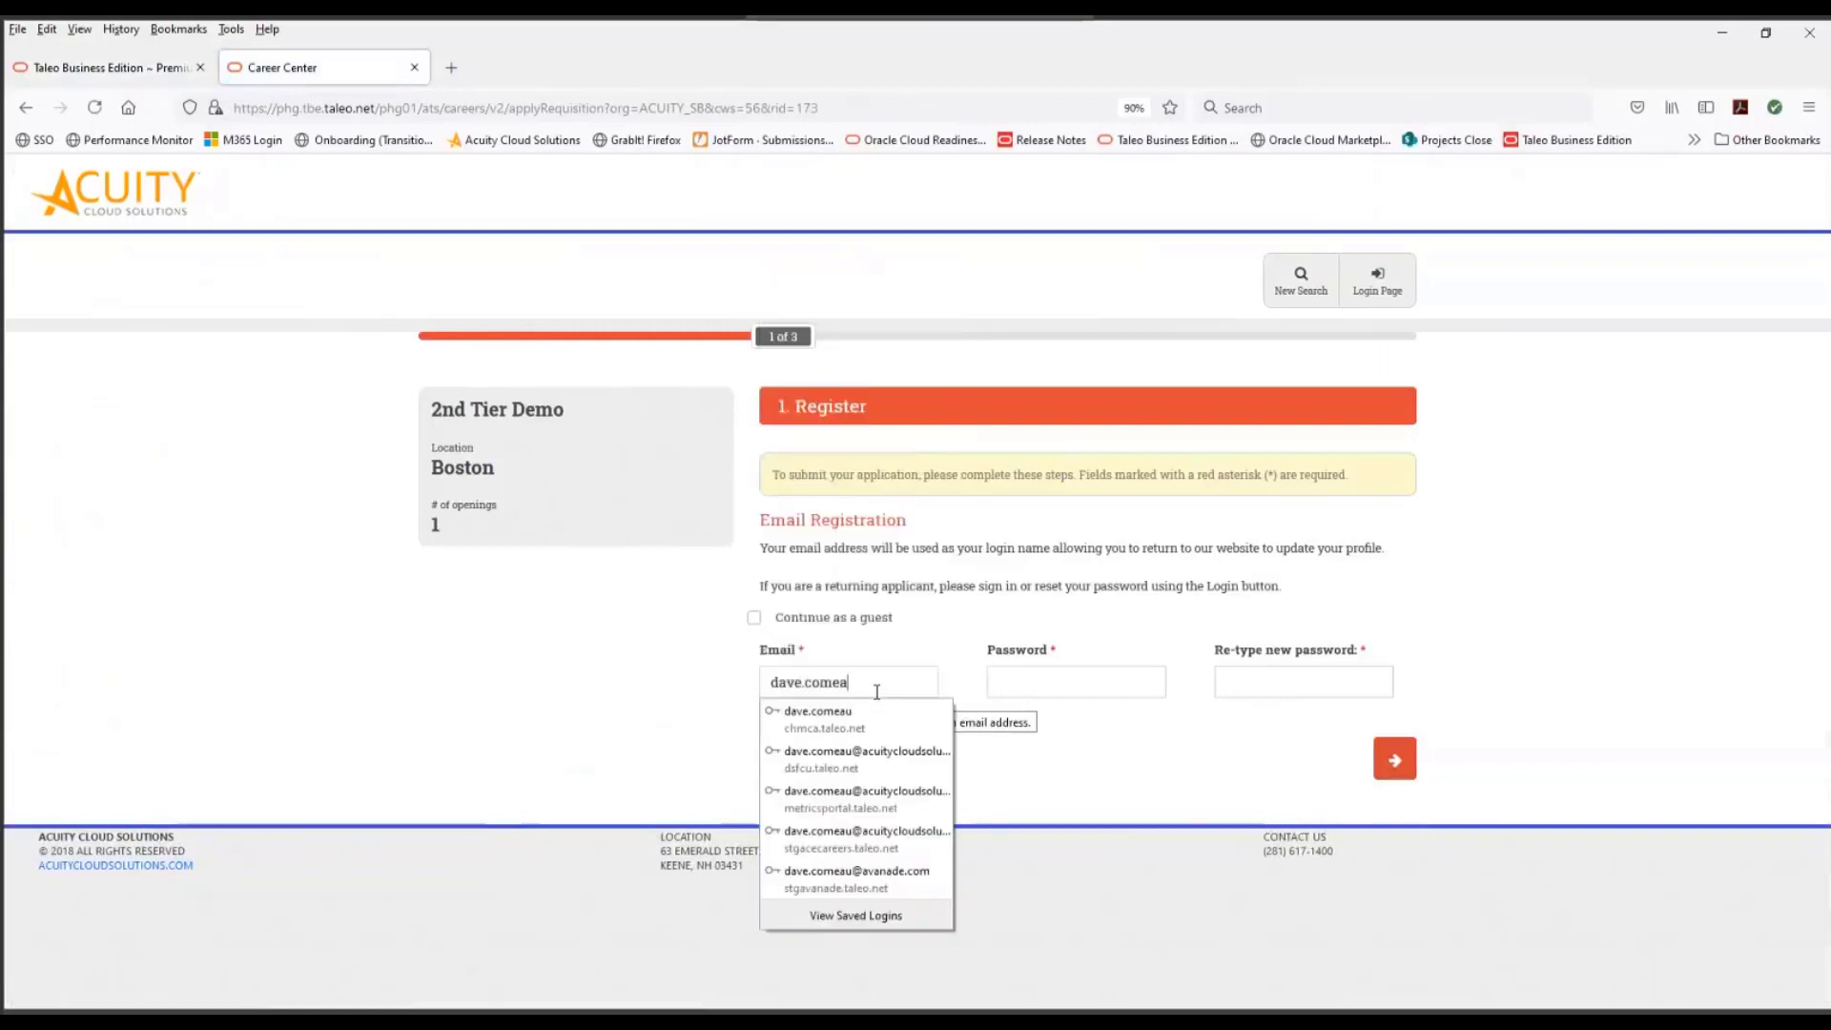
# - Register for the application with the candidate's email, enter and repeat the account password, and continue to the personal information
pyautogui.click(856, 759)
pyautogui.hotkey('ctrl', 'a')
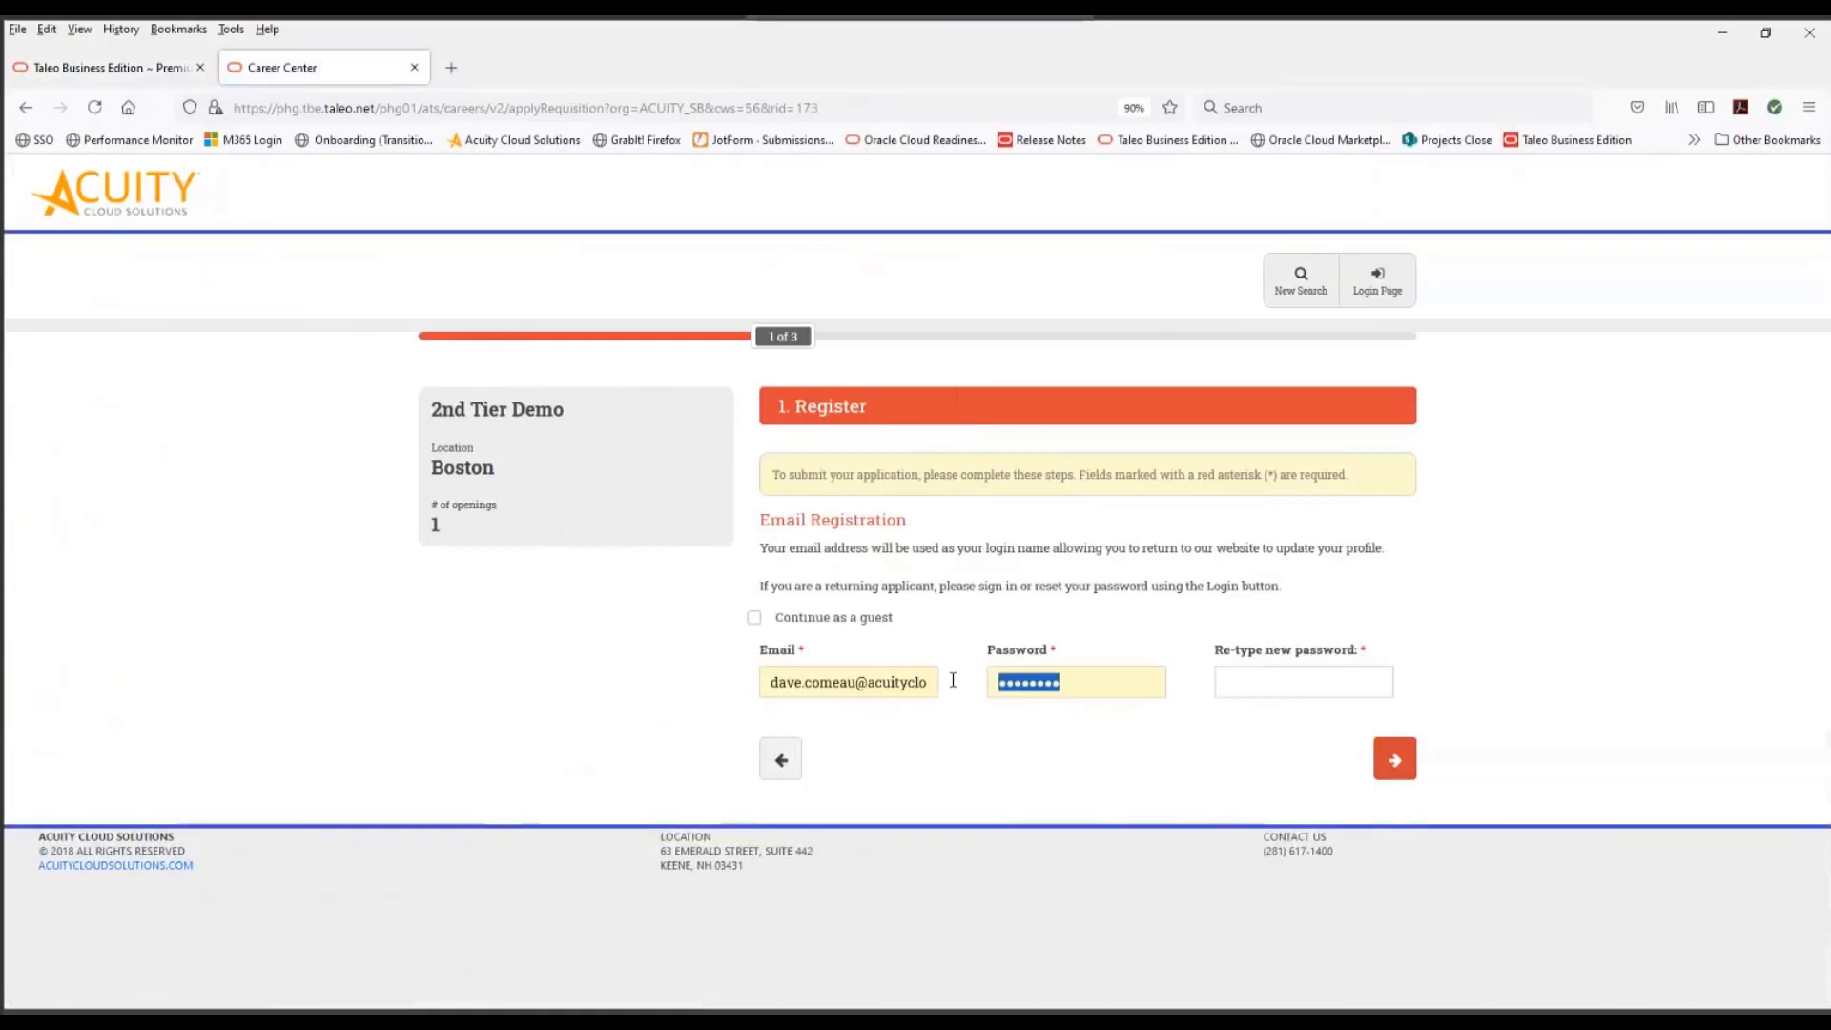
pyautogui.write('••')
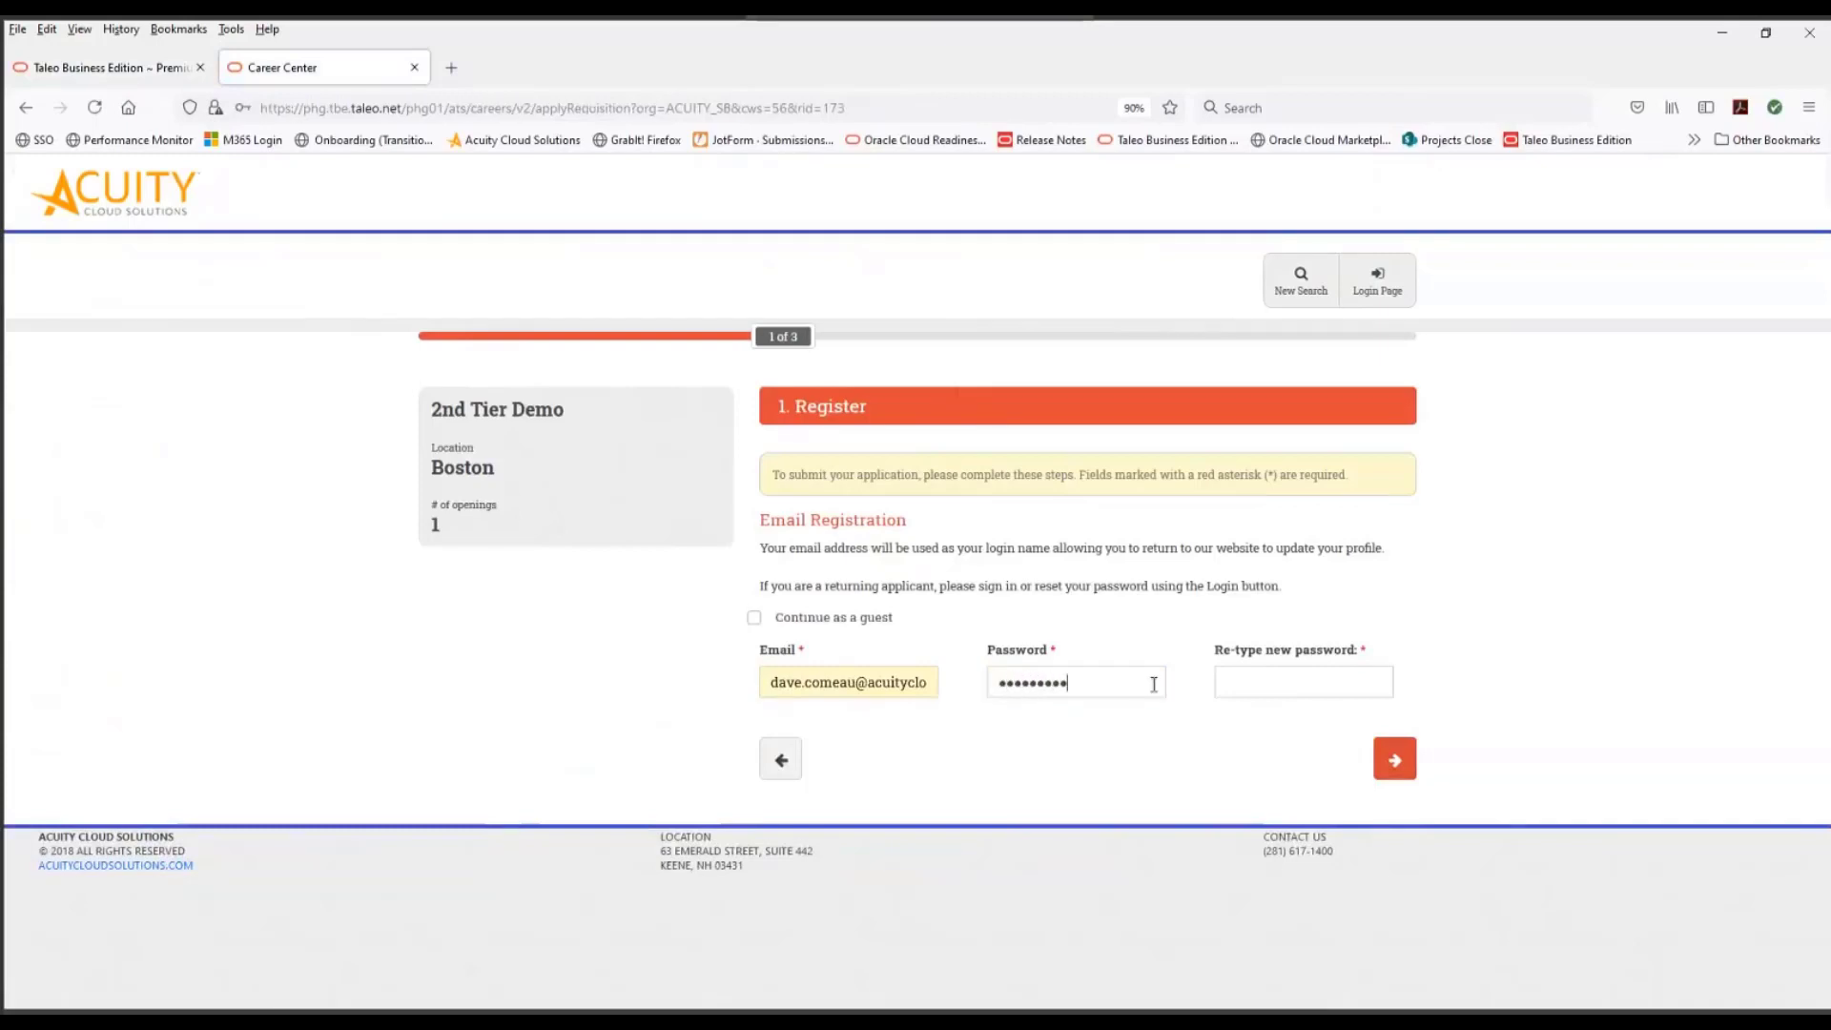
pyautogui.click(1275, 674)
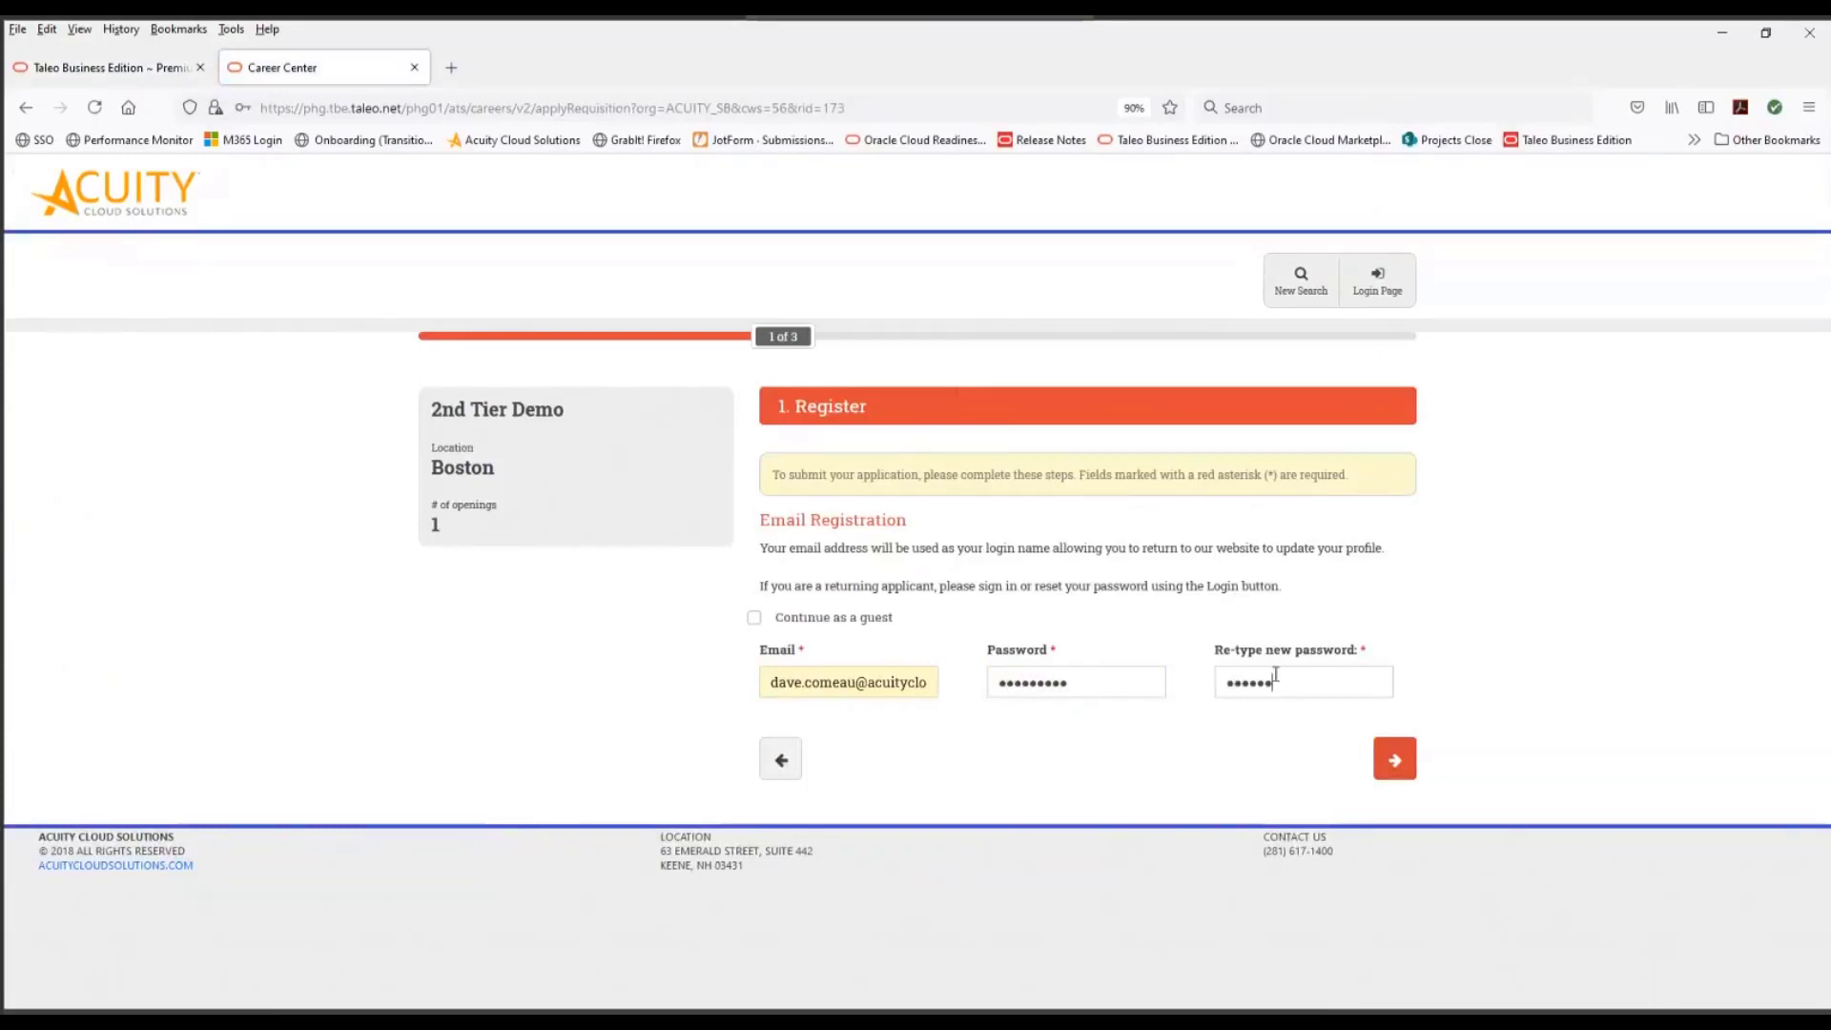
pyautogui.write('••••••••')
pyautogui.click(1394, 760)
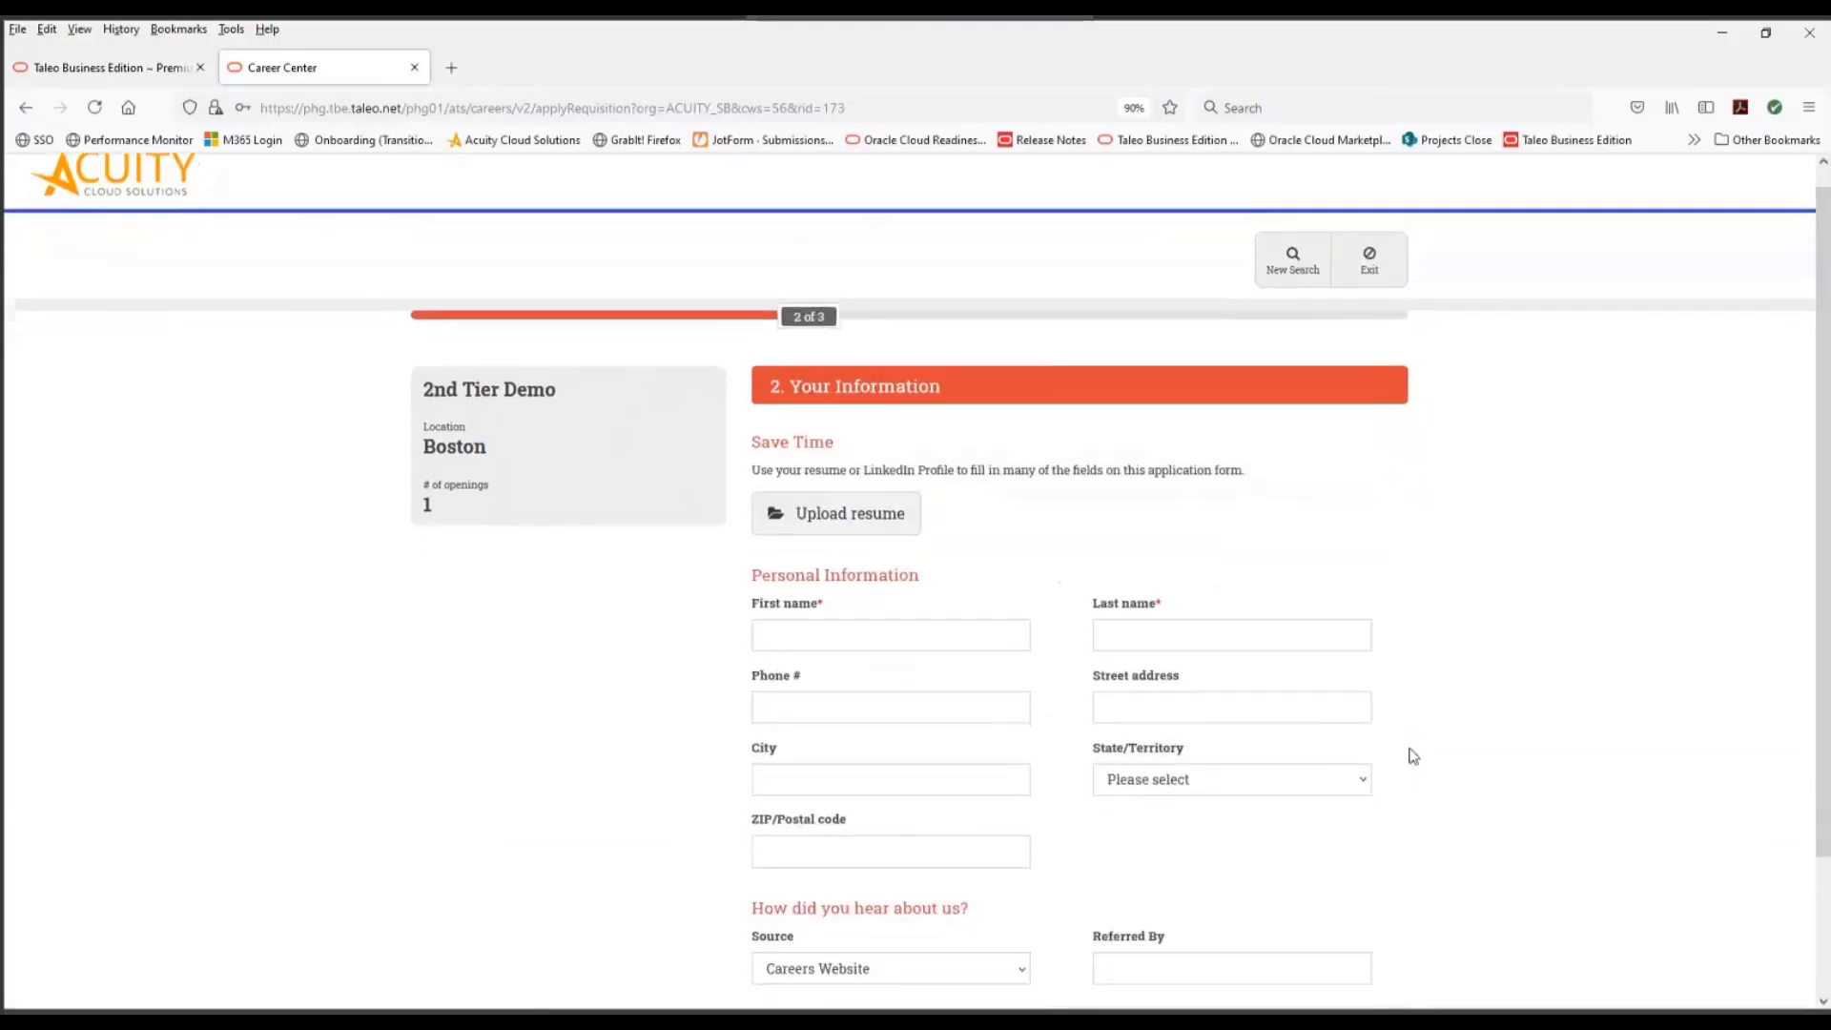
# - Fill in the candidate's first and last name and continue to the application's review page
pyautogui.click(933, 578)
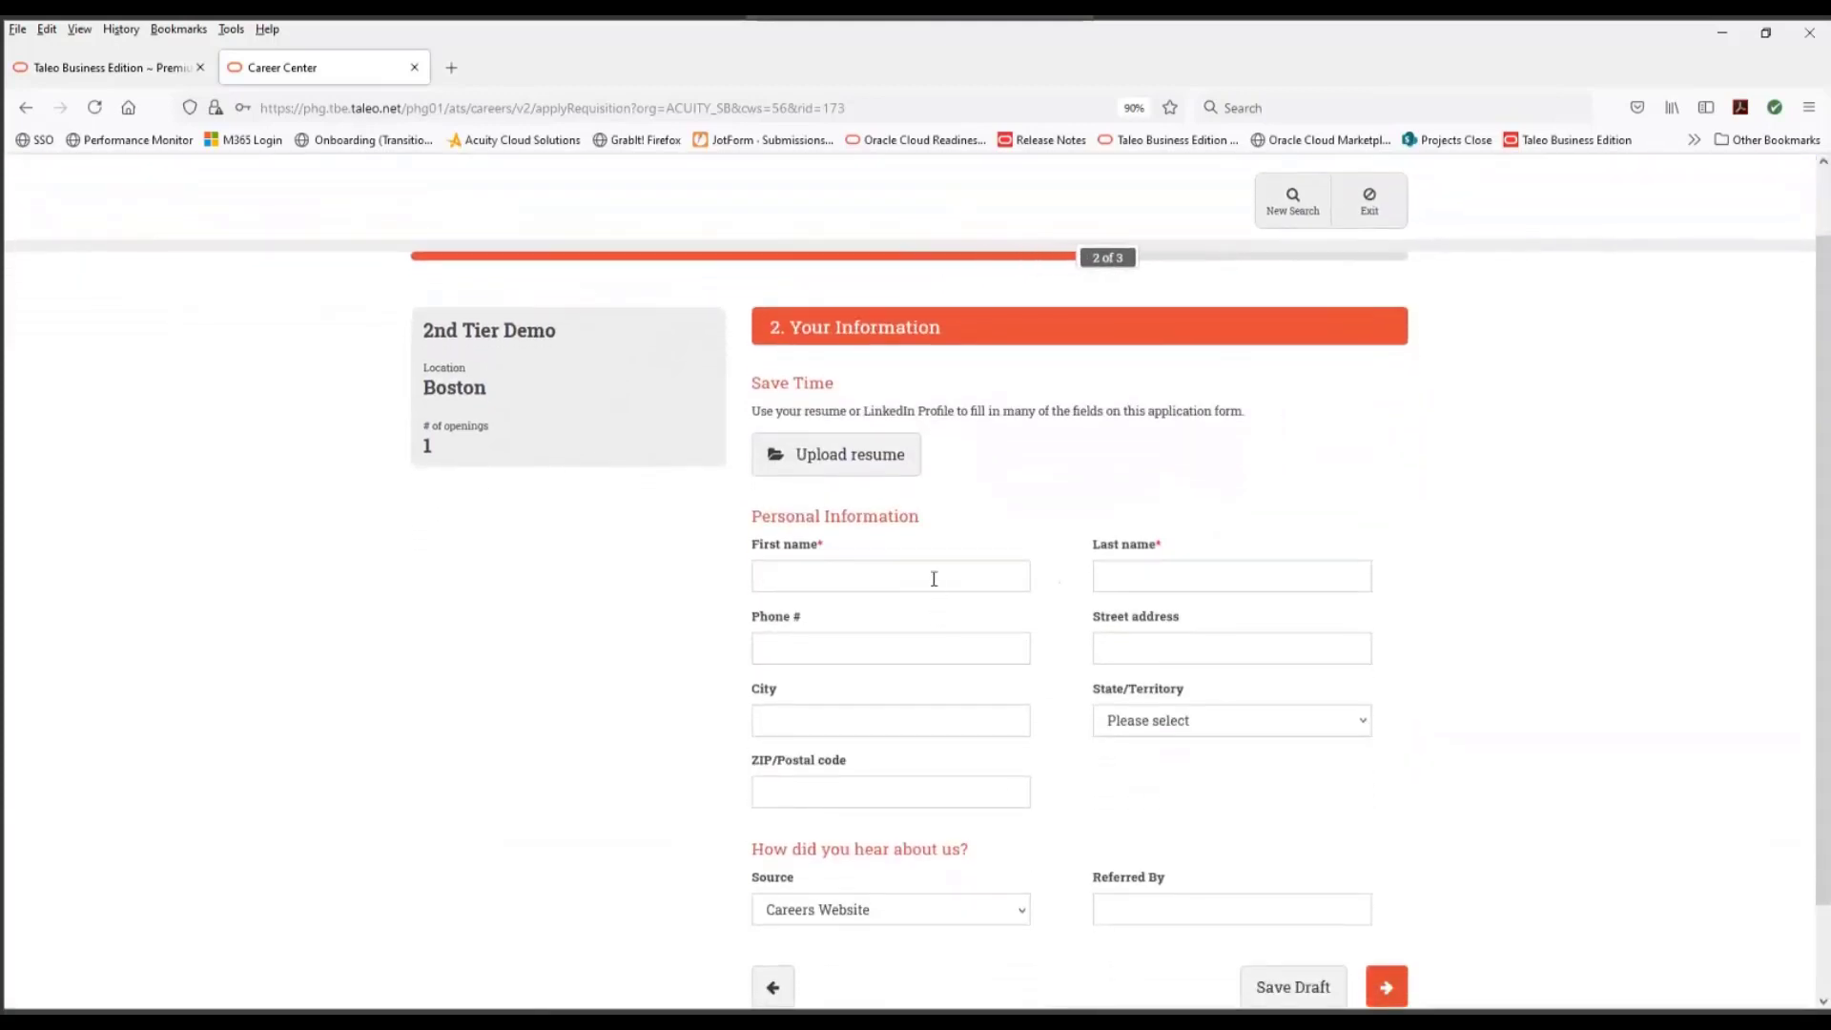
pyautogui.press('Tab')
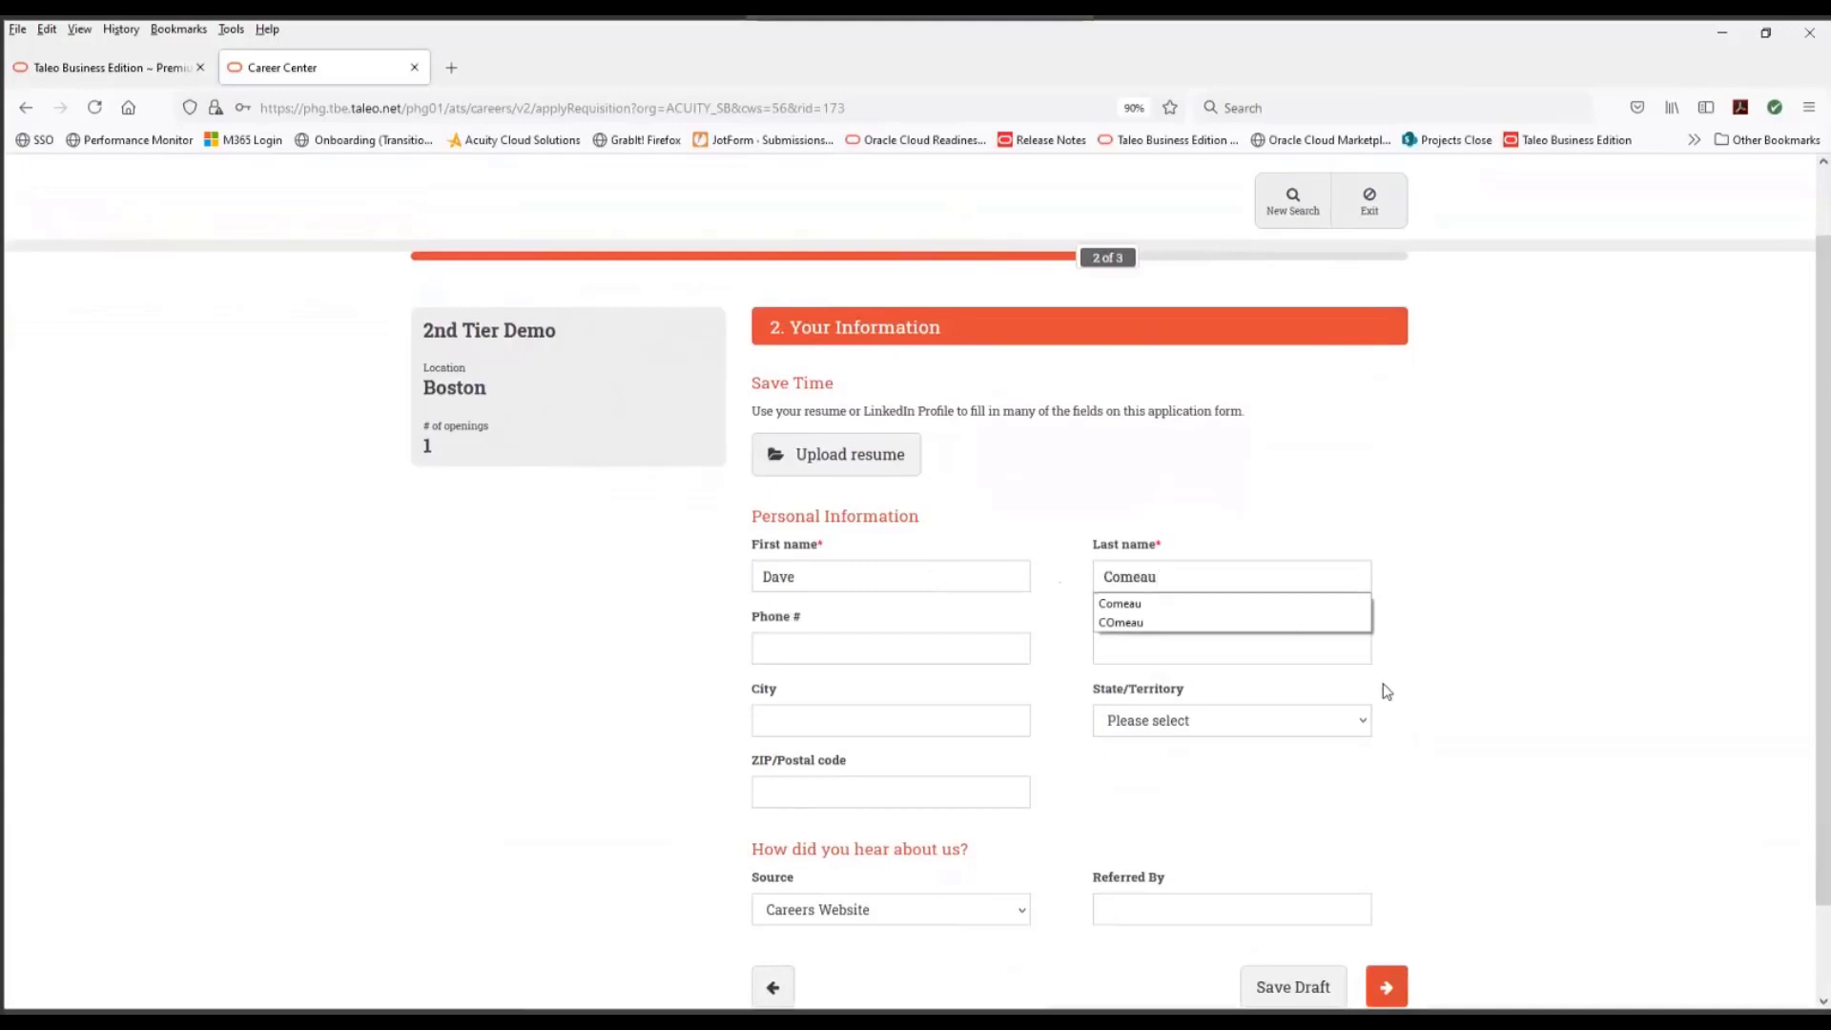
pyautogui.scroll(-2, 1373, 715)
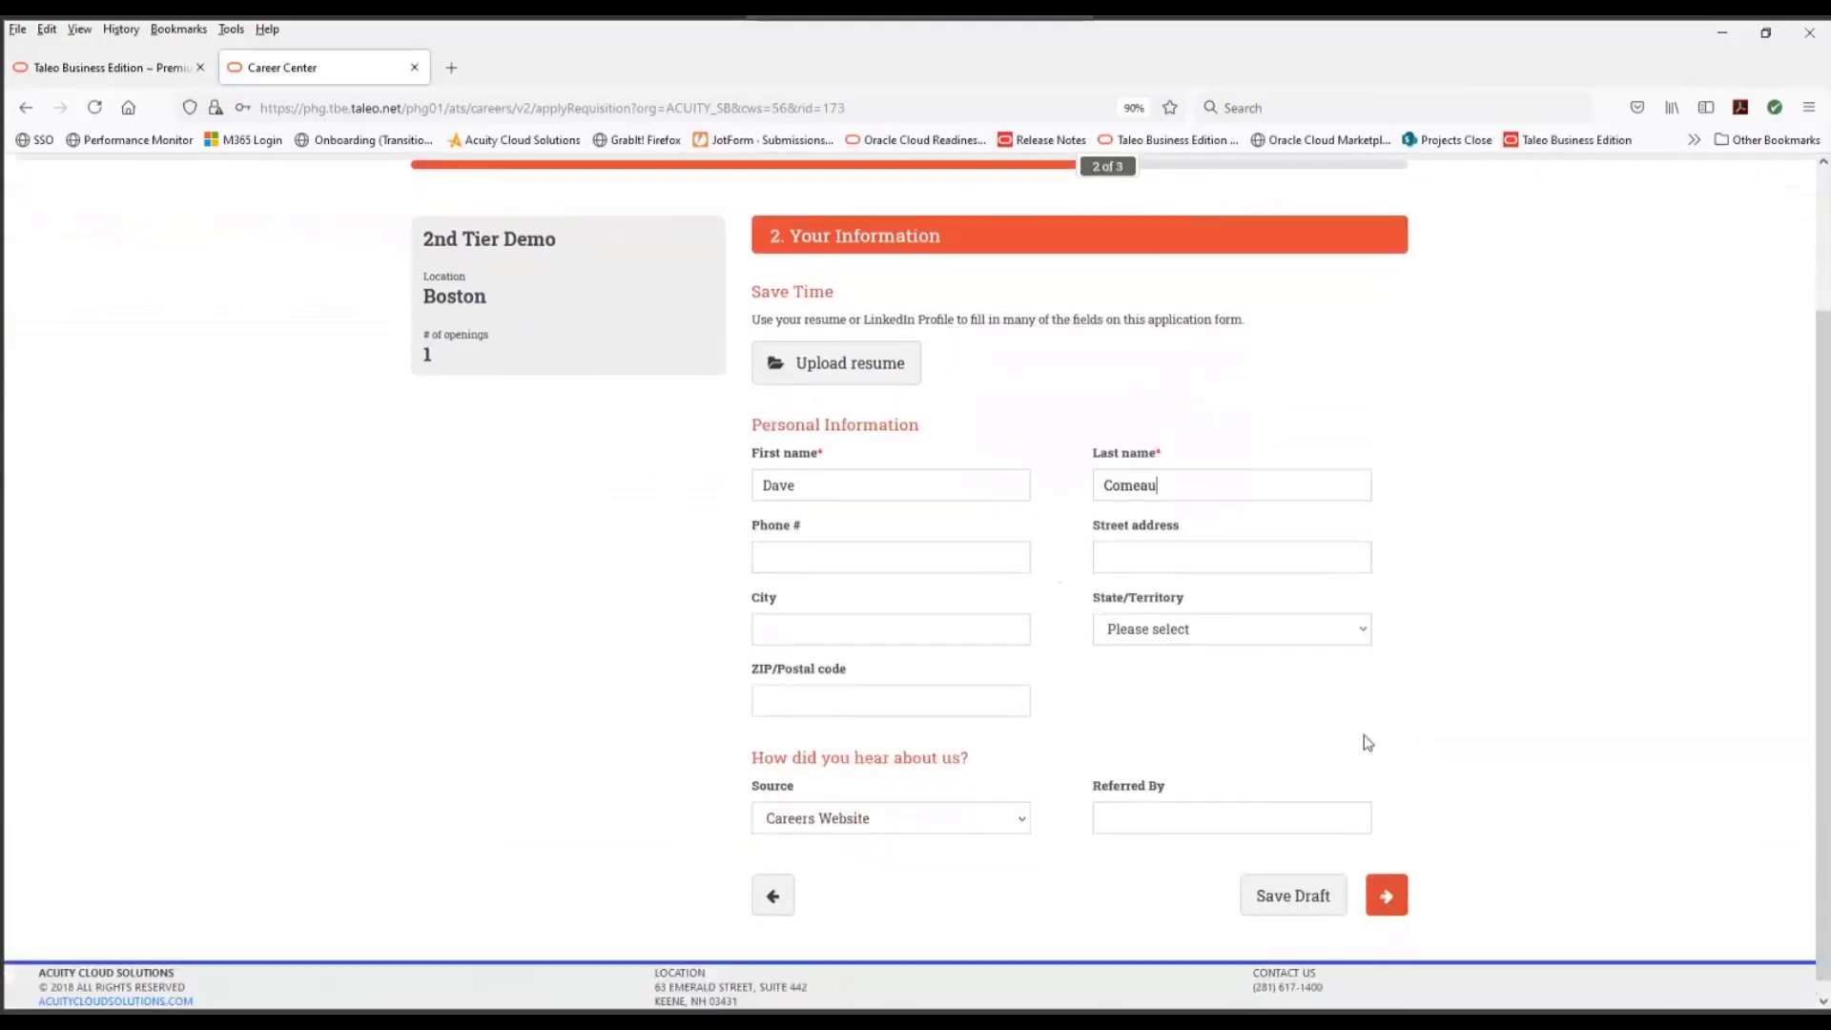
pyautogui.click(1385, 881)
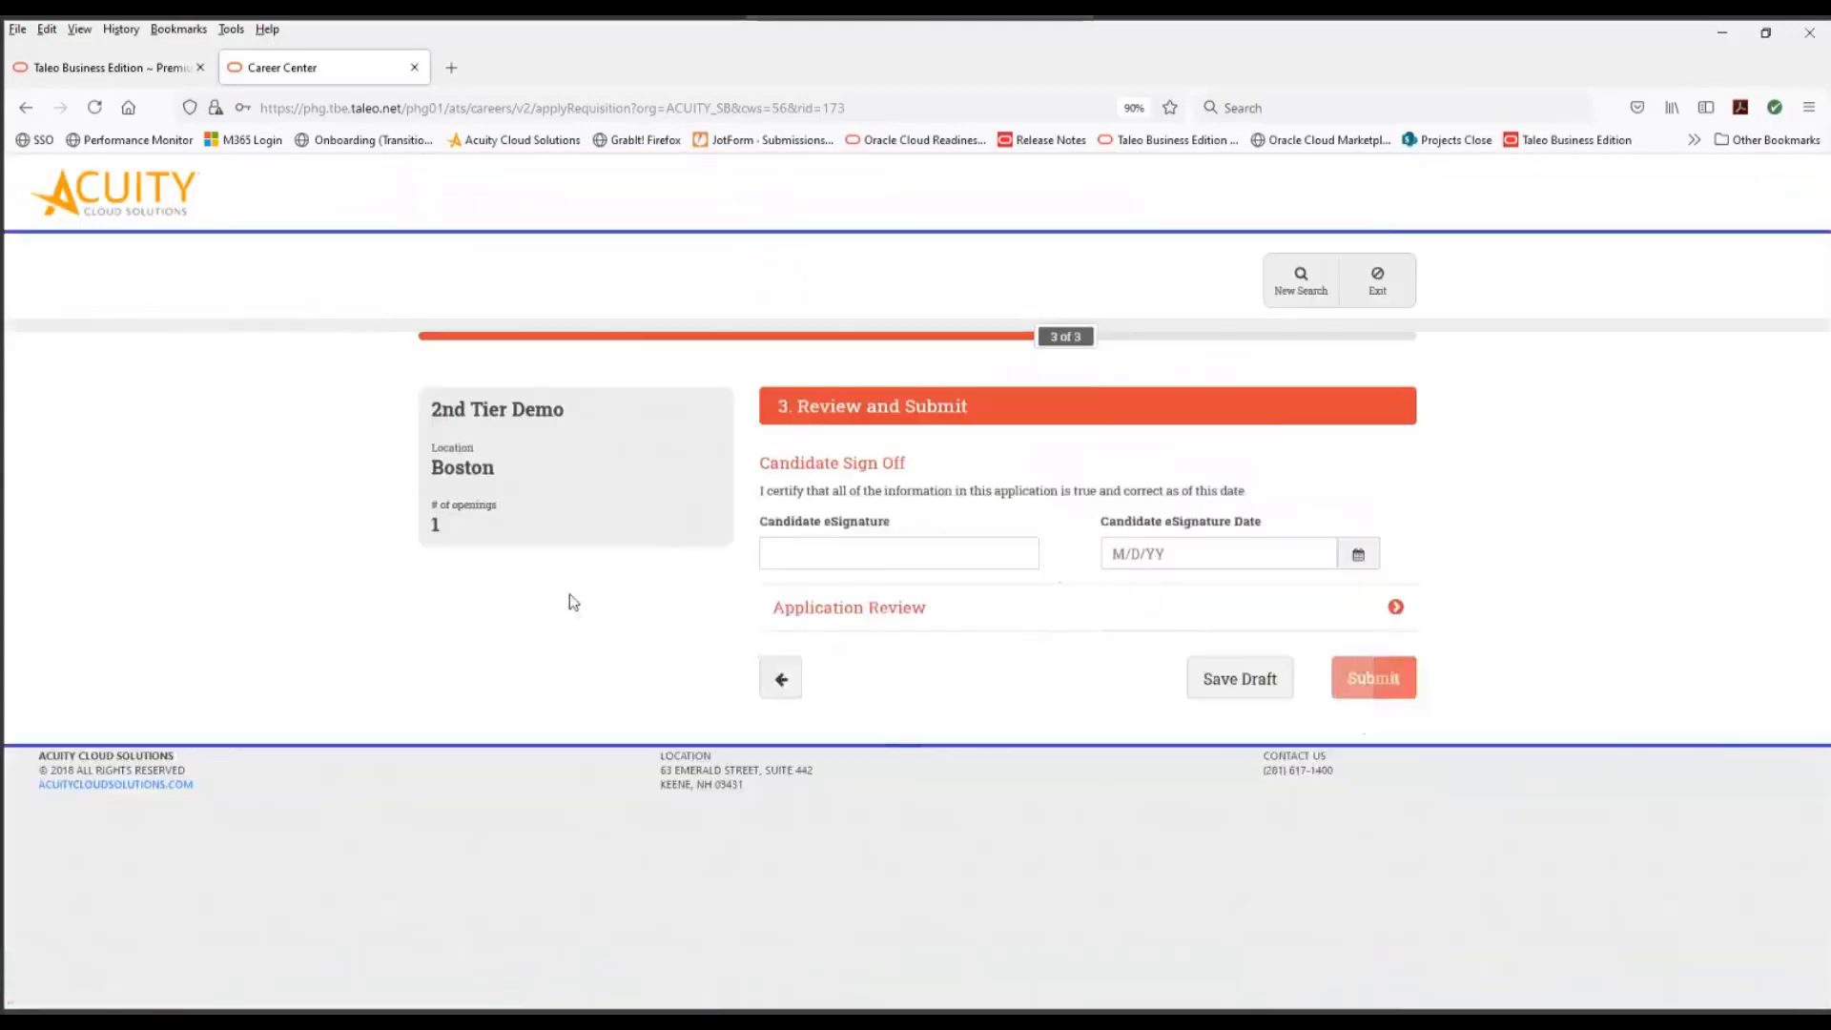
# - Sign the application with the candidate's full name, date it July 7, 2021, and submit it
pyautogui.click(883, 555)
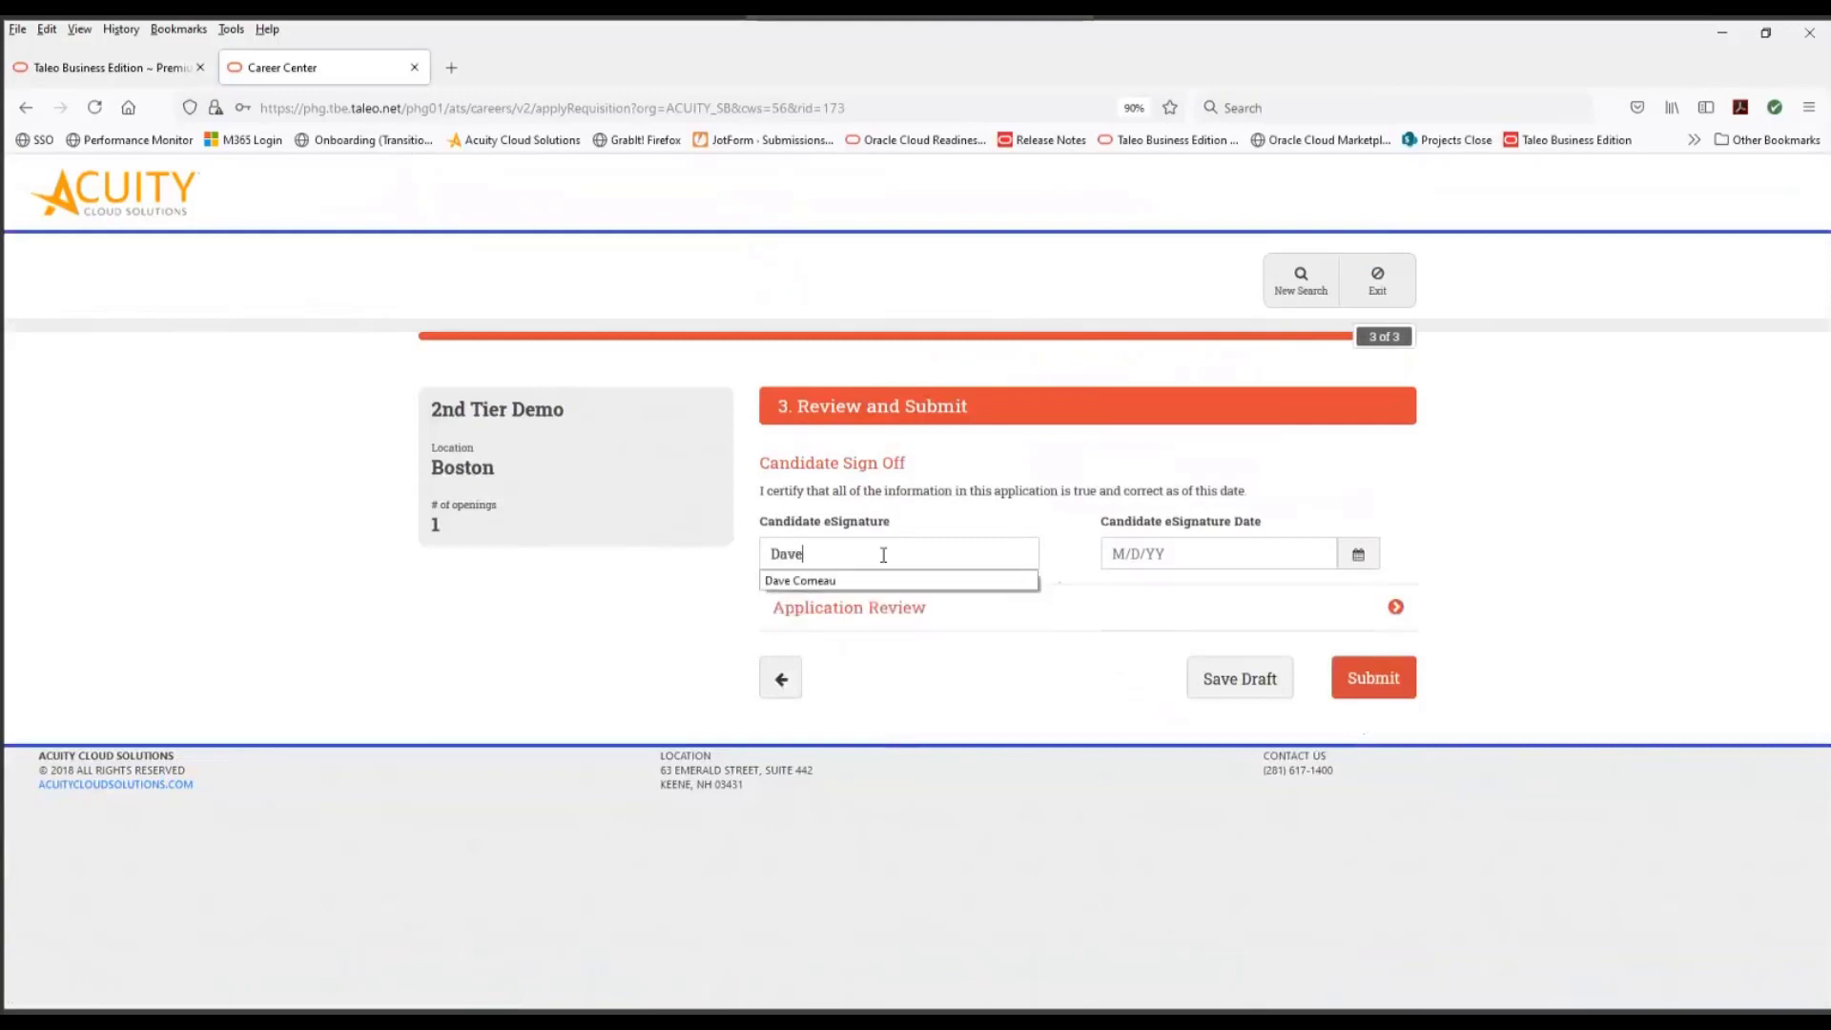
pyautogui.click(1335, 558)
pyautogui.click(1344, 567)
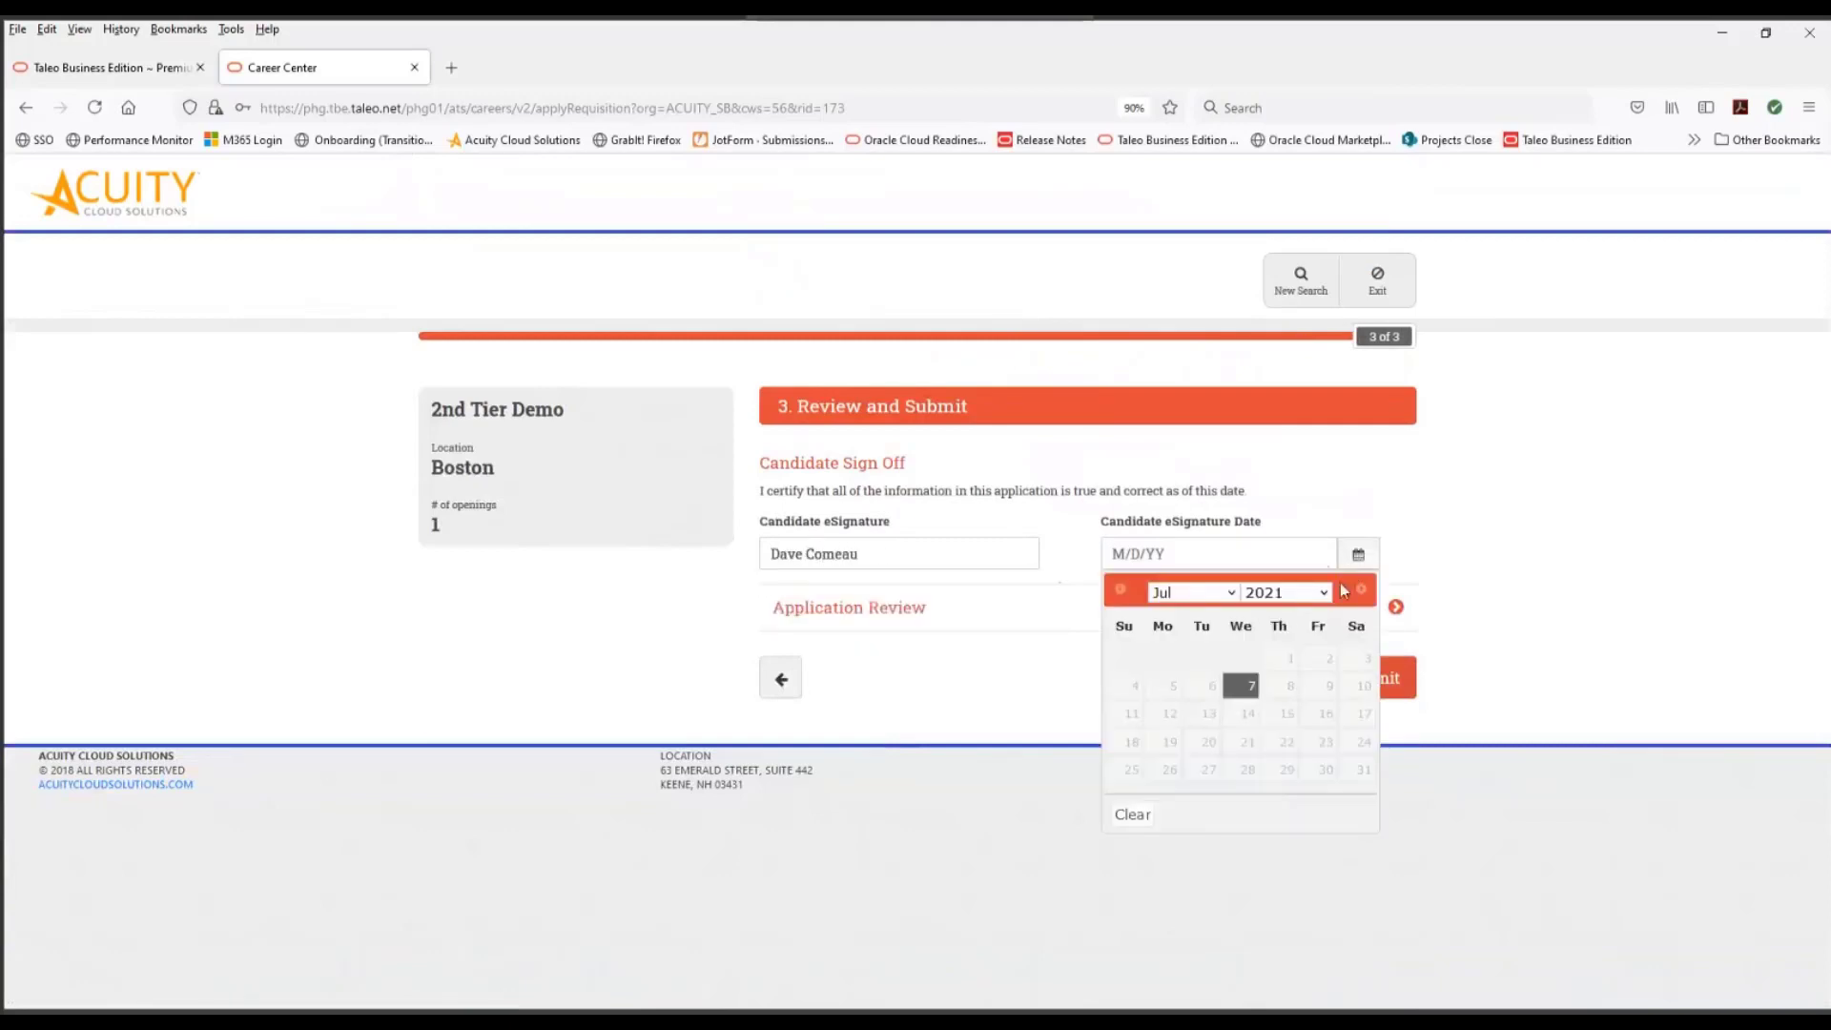
pyautogui.click(1242, 694)
pyautogui.click(1378, 688)
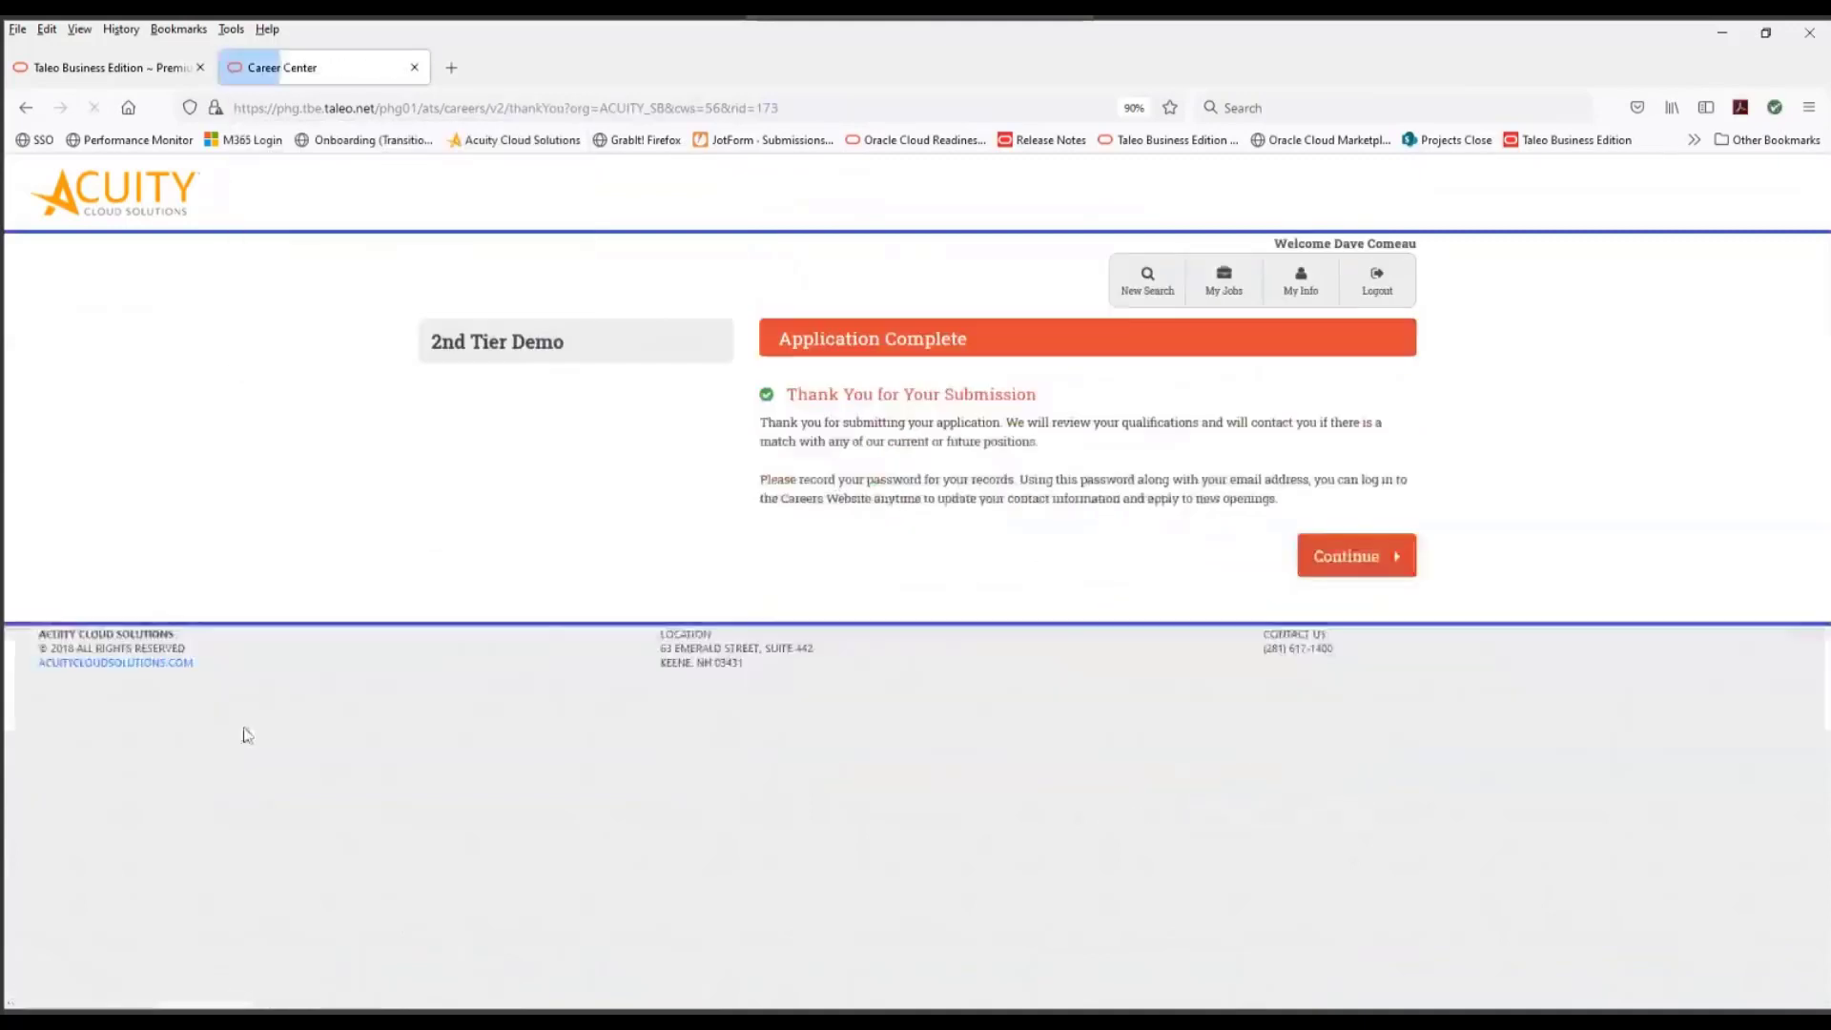
# - Leave the submission confirmation, log out of the Career Center and go back to the Taleo Business Edition administration
pyautogui.click(1388, 562)
pyautogui.click(1373, 291)
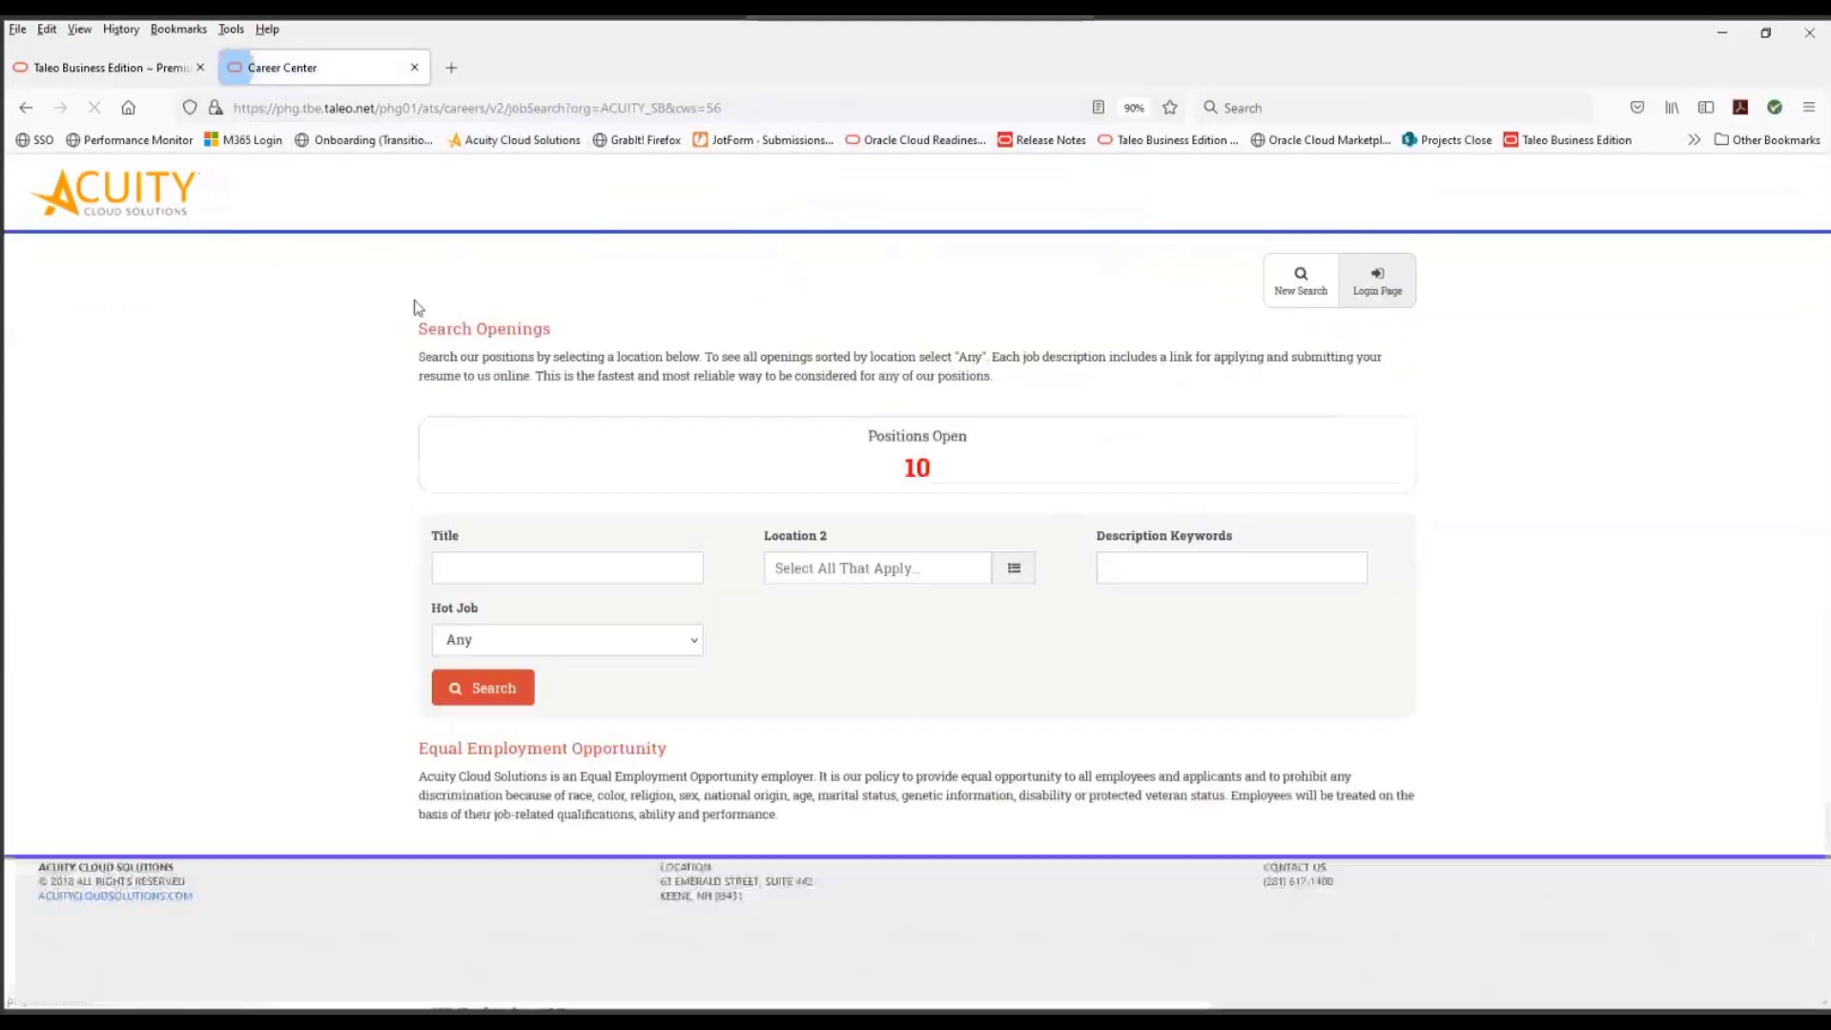
pyautogui.click(148, 76)
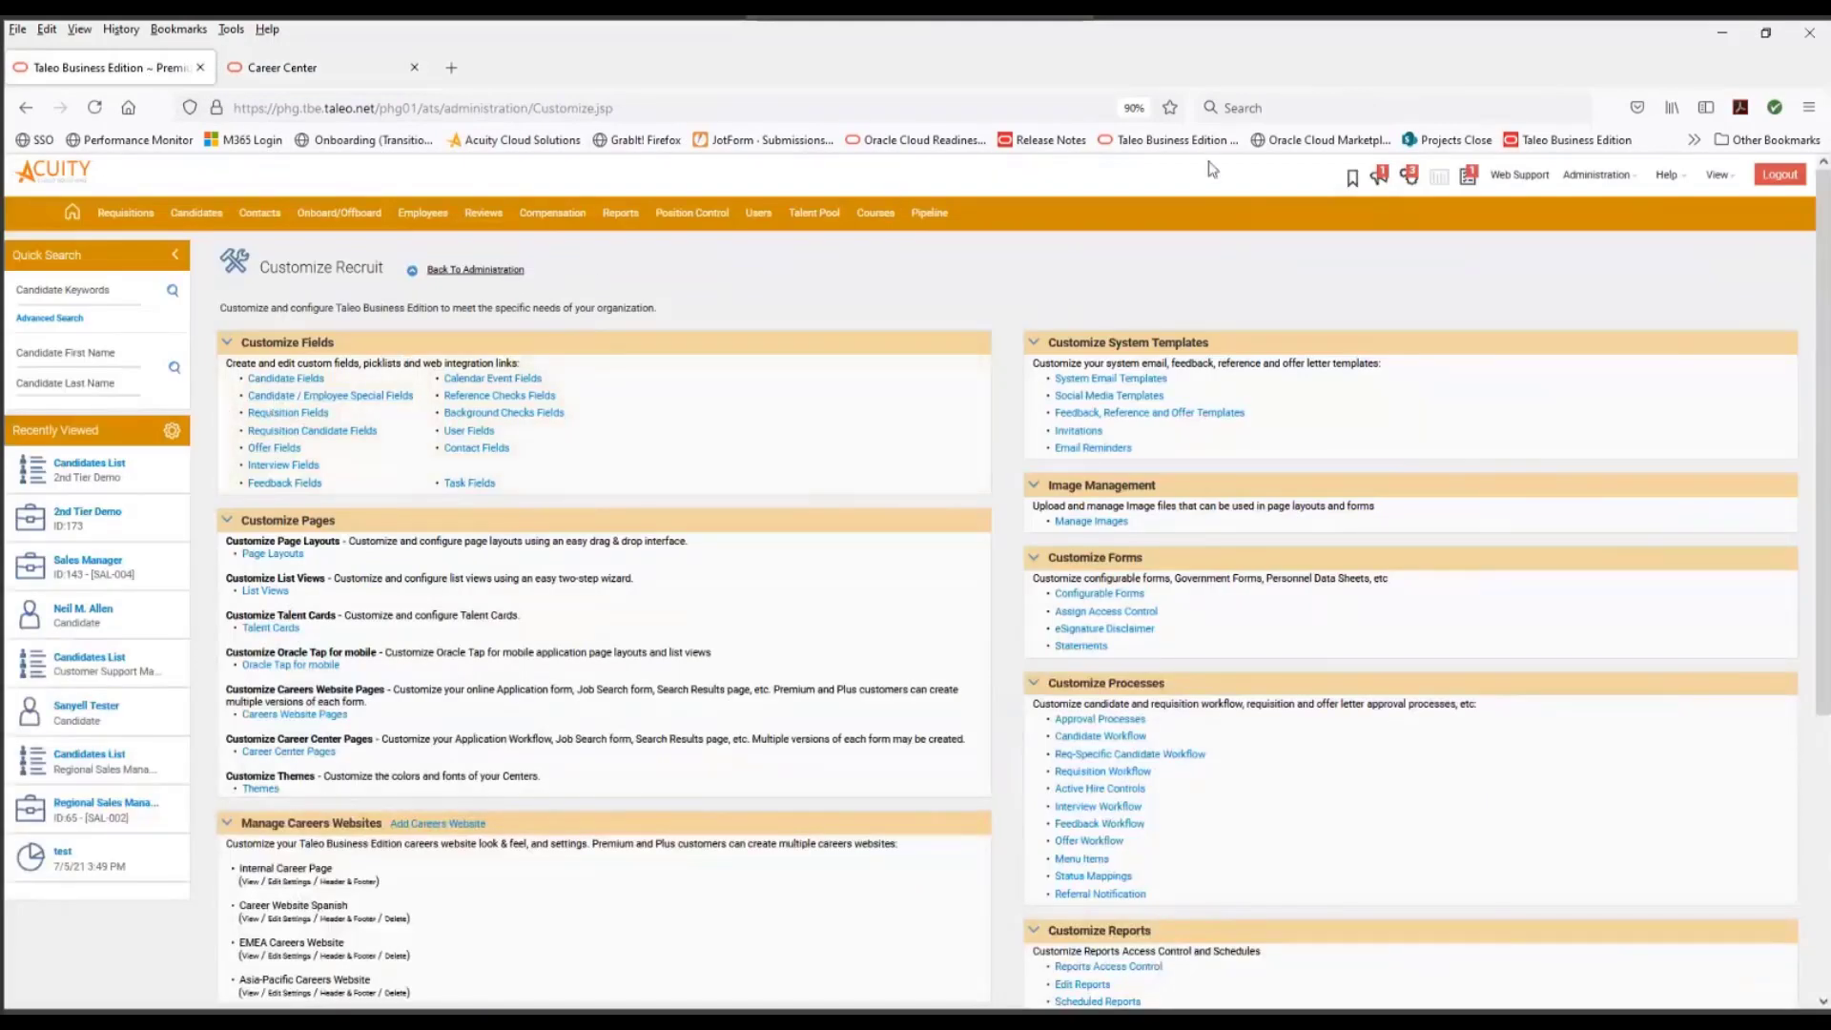
# - Reload the Taleo Business Edition login page, enter the account password and log in
pyautogui.click(1568, 140)
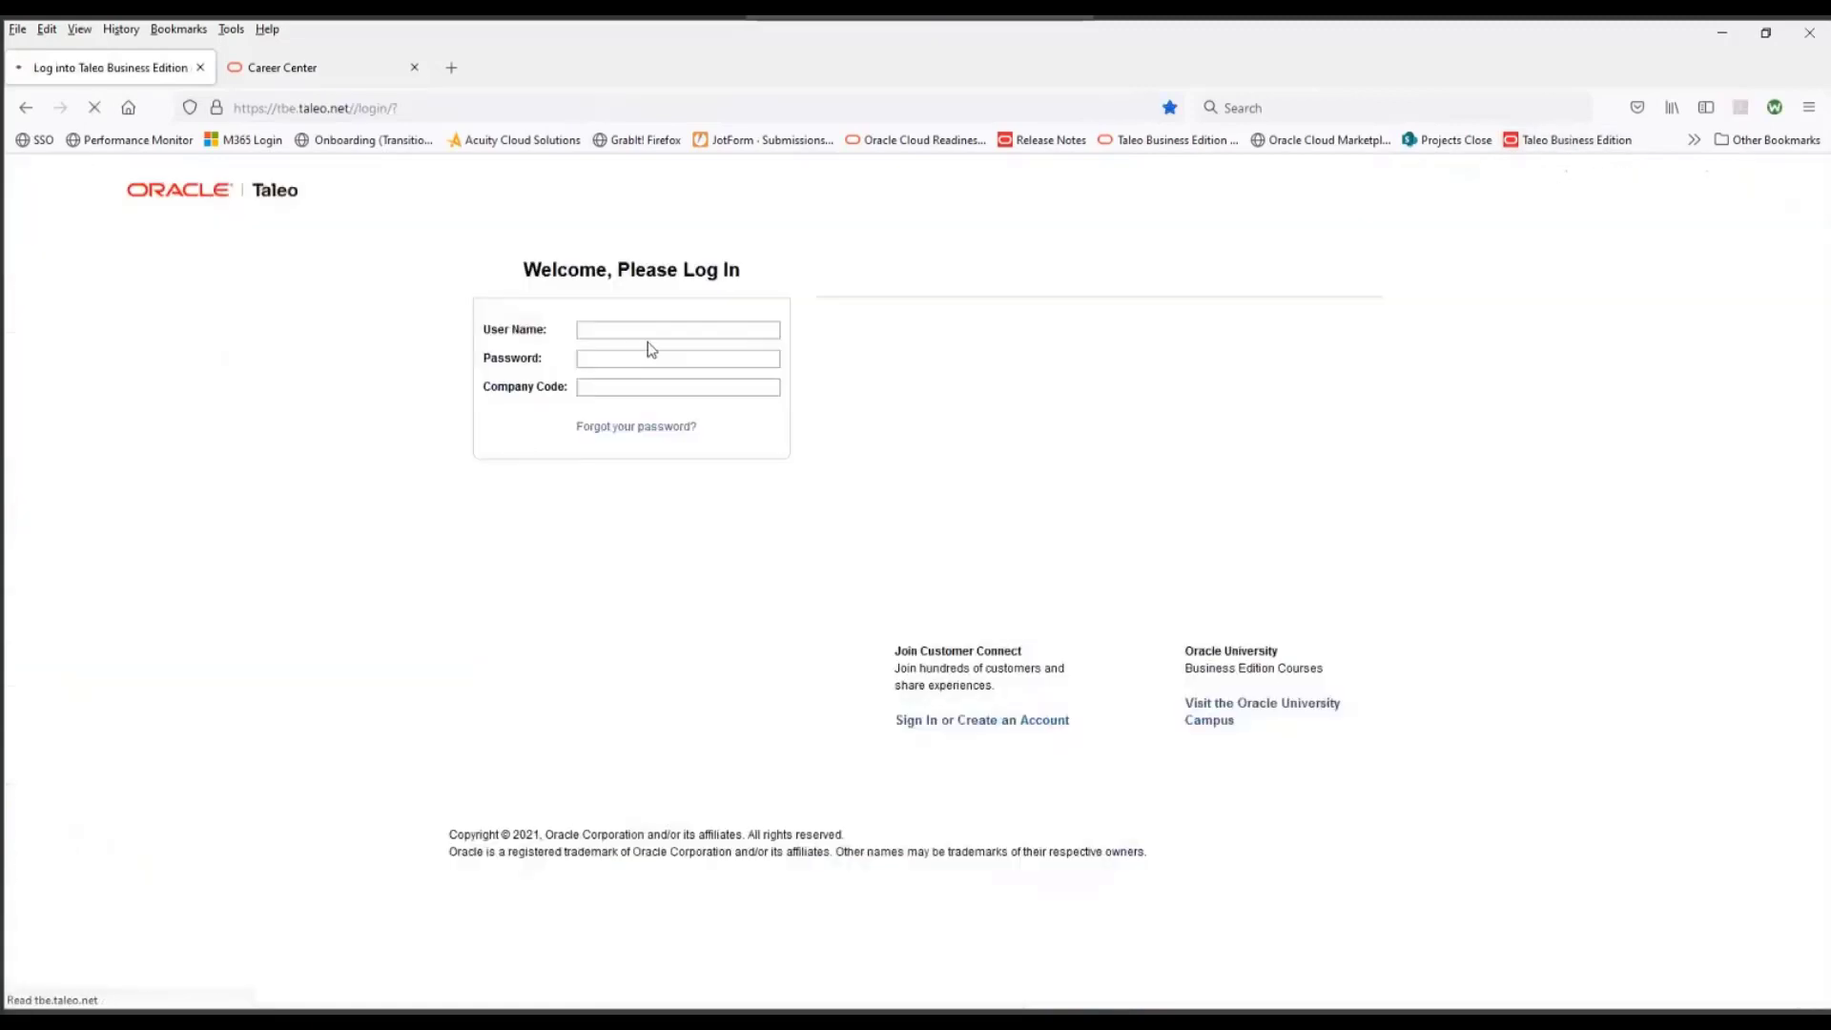
pyautogui.click(645, 358)
pyautogui.write('**')
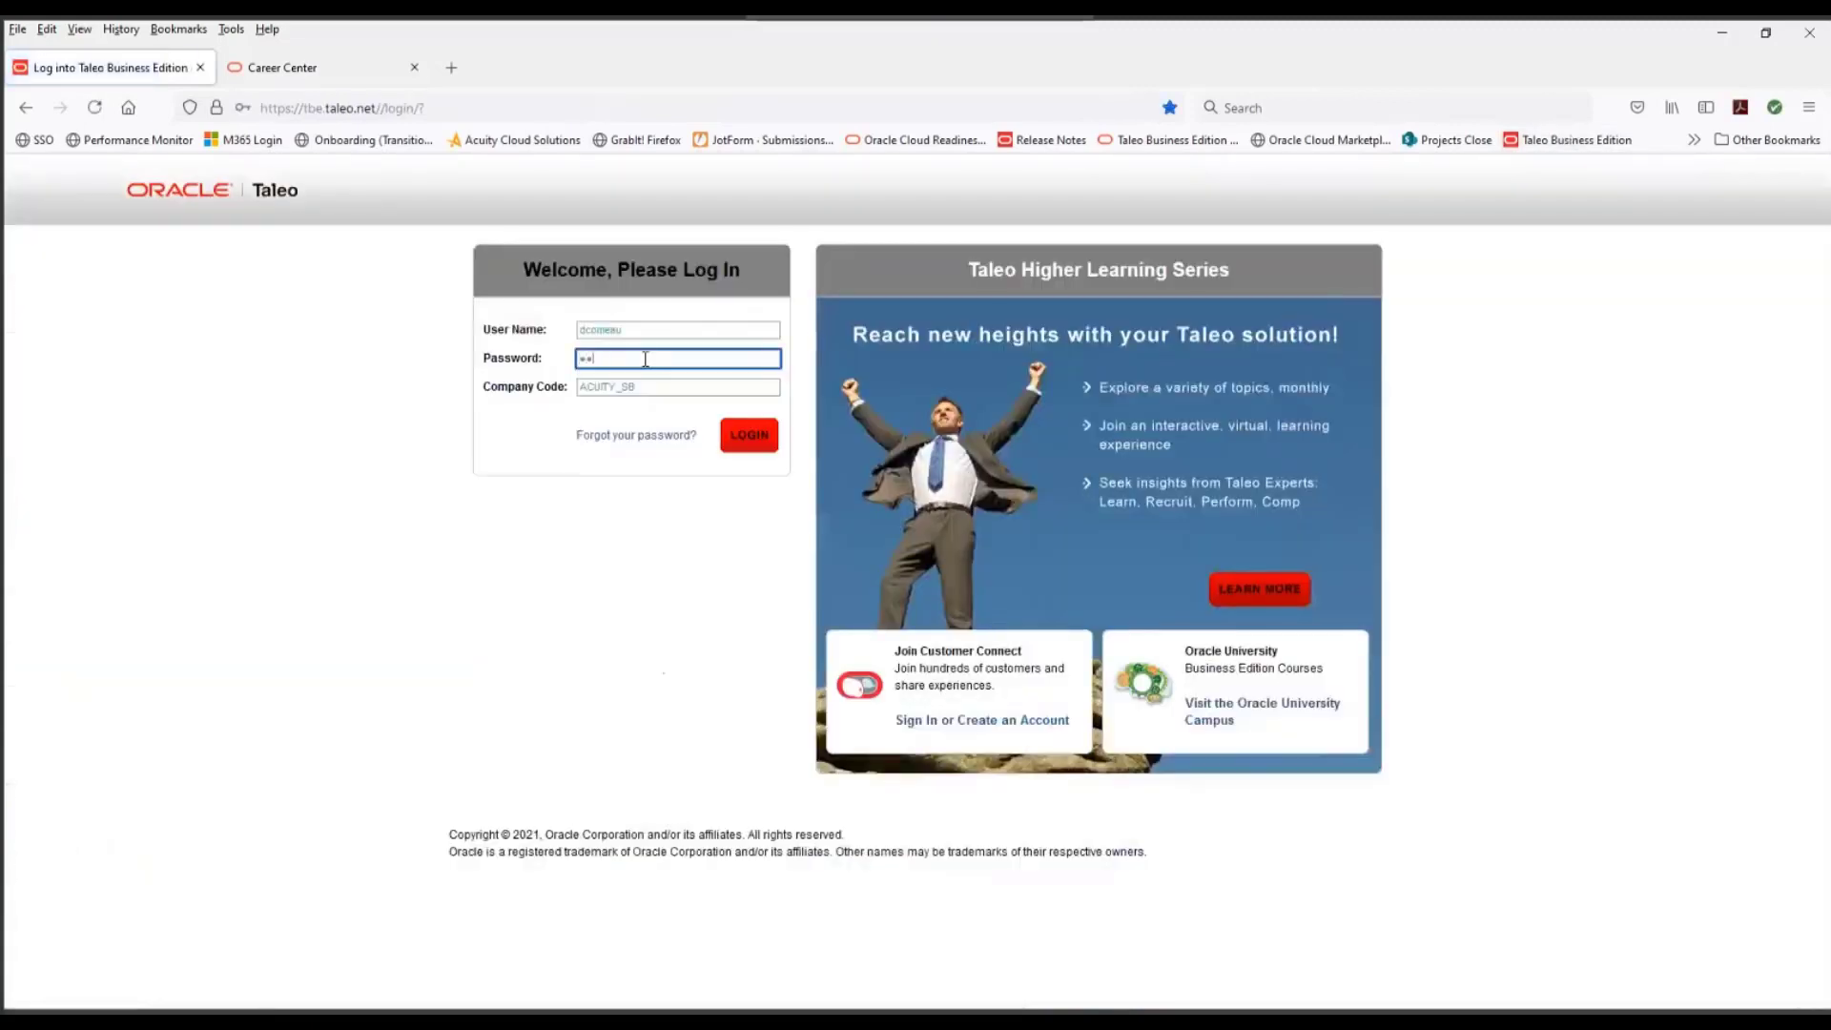
pyautogui.click(739, 436)
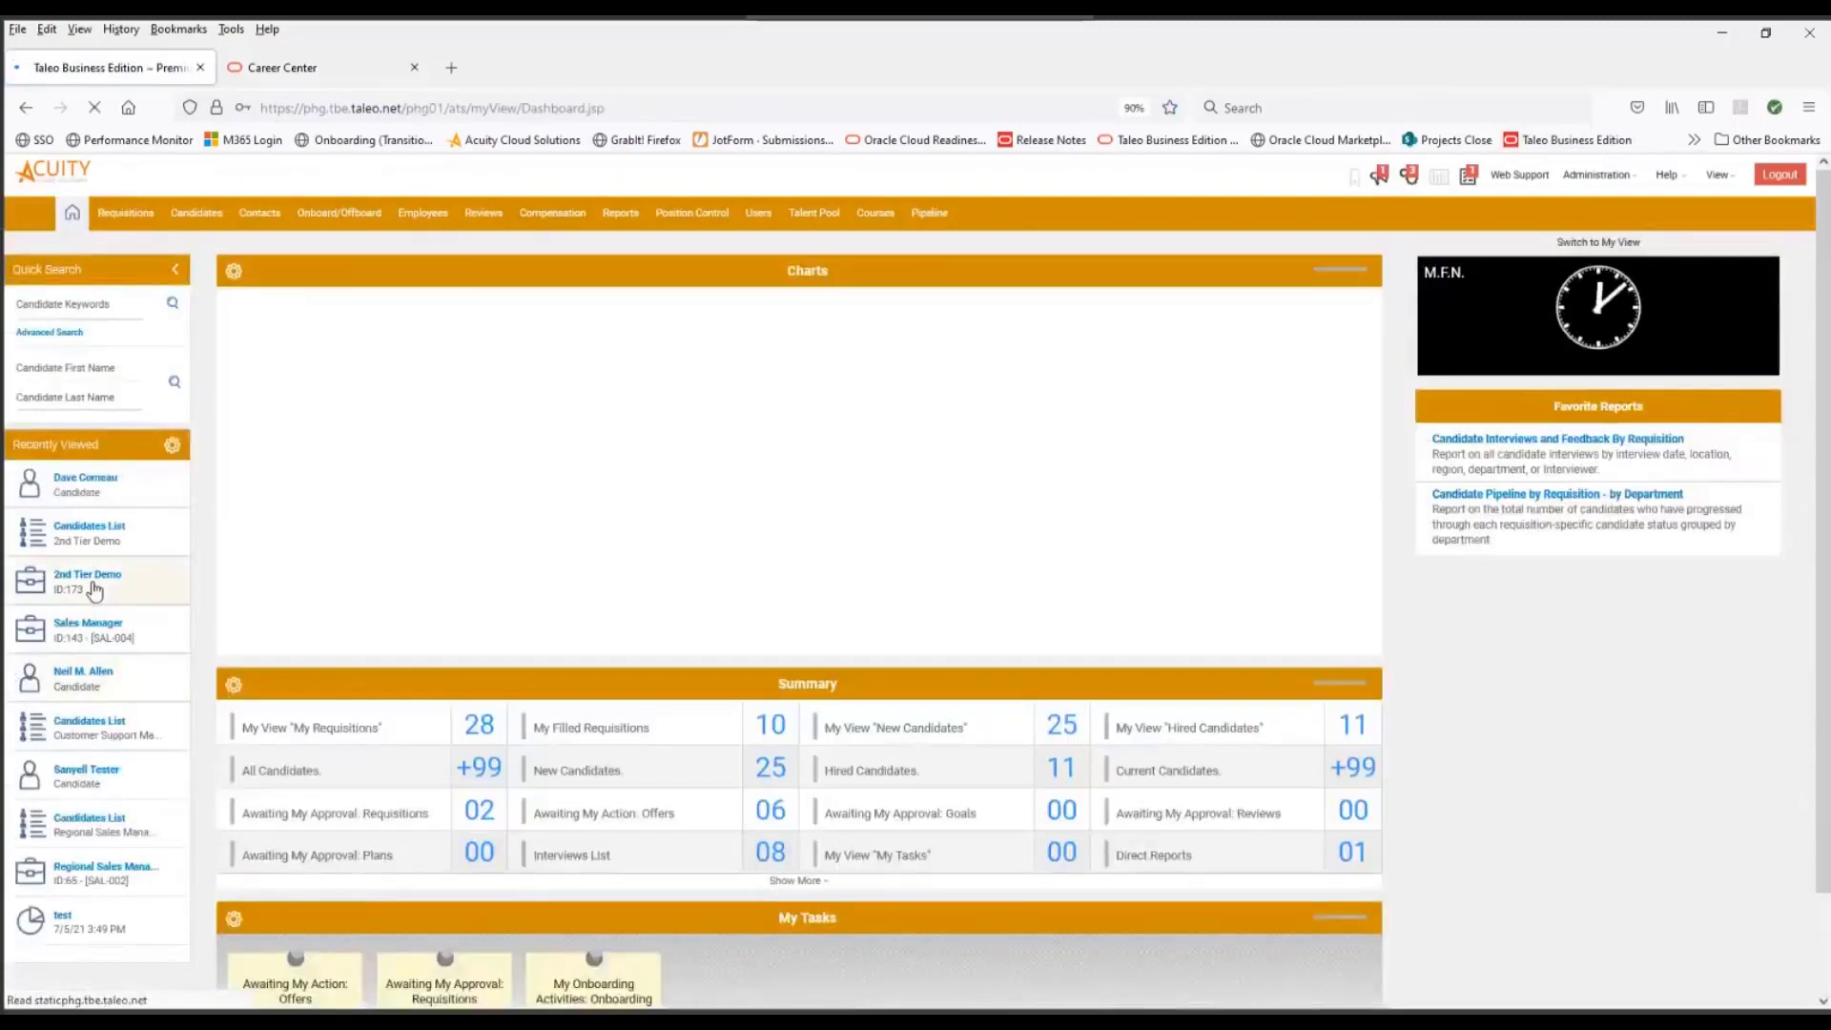
# - Open the recently viewed 2nd Tier Demo requisition and bring up its list of candidates
pyautogui.click(95, 574)
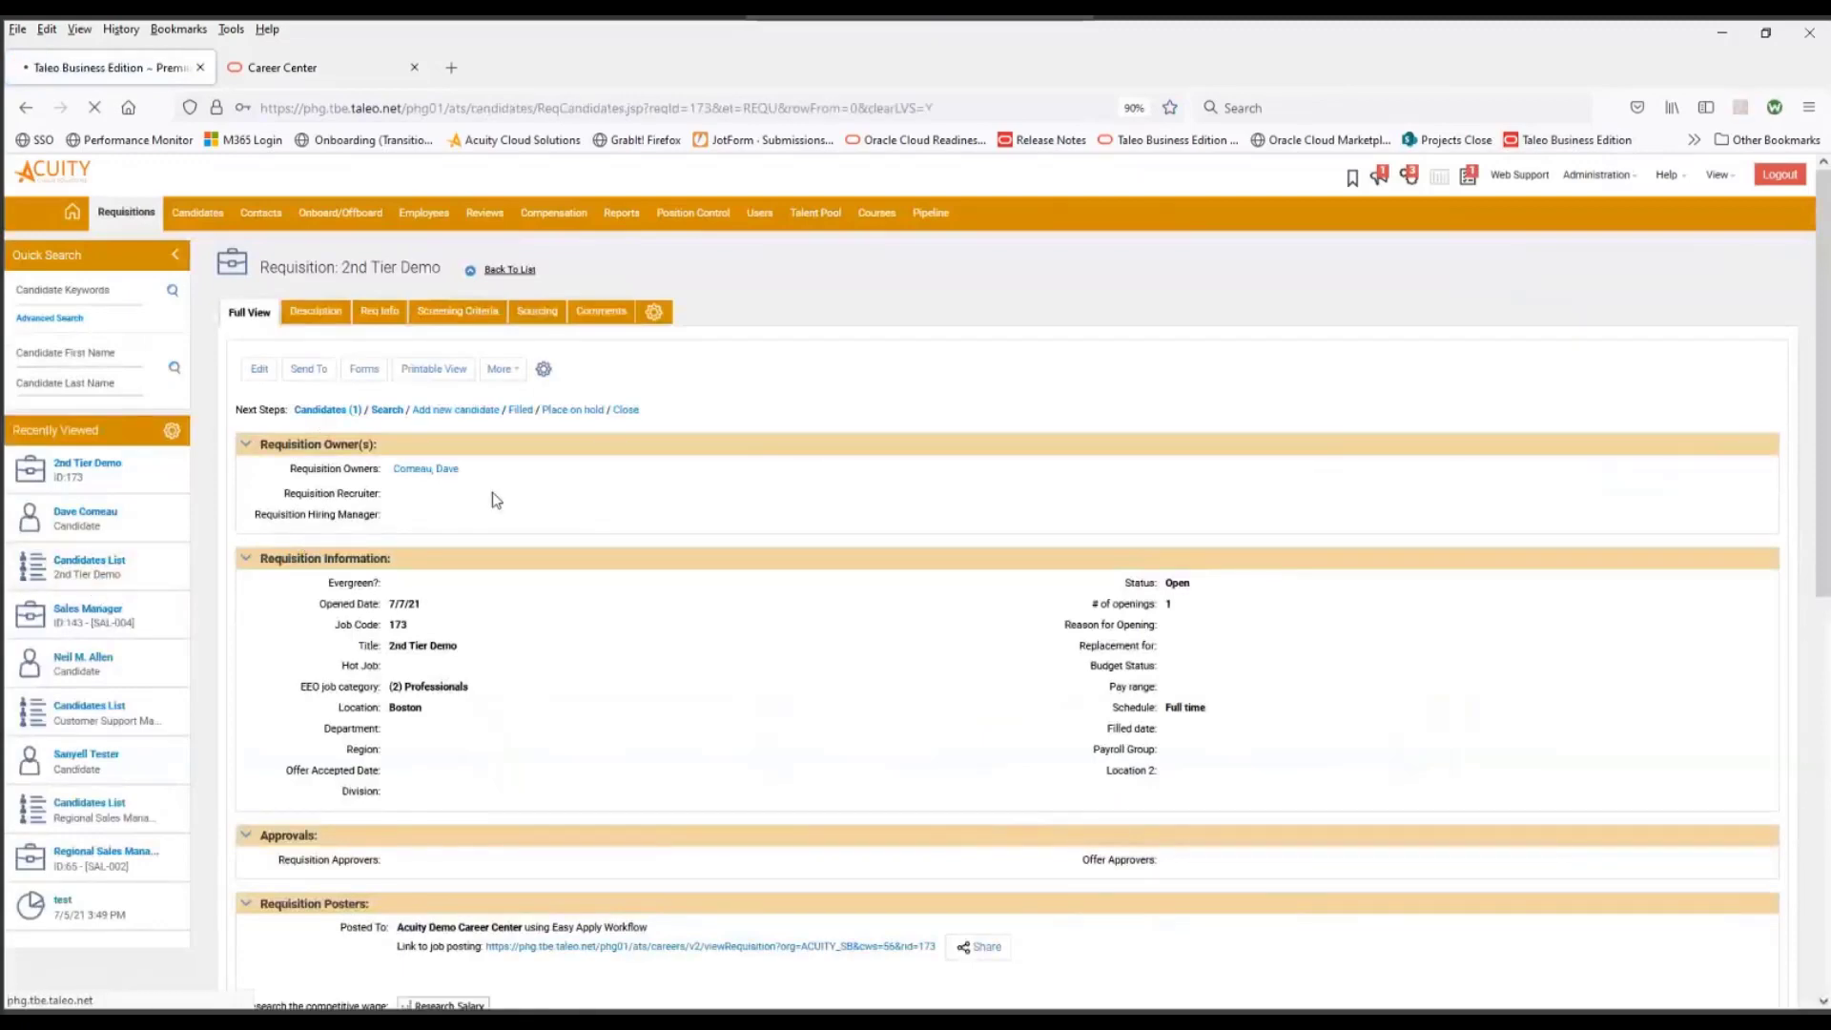
pyautogui.scroll(-5, 886, 597)
pyautogui.scroll(-10, 933, 645)
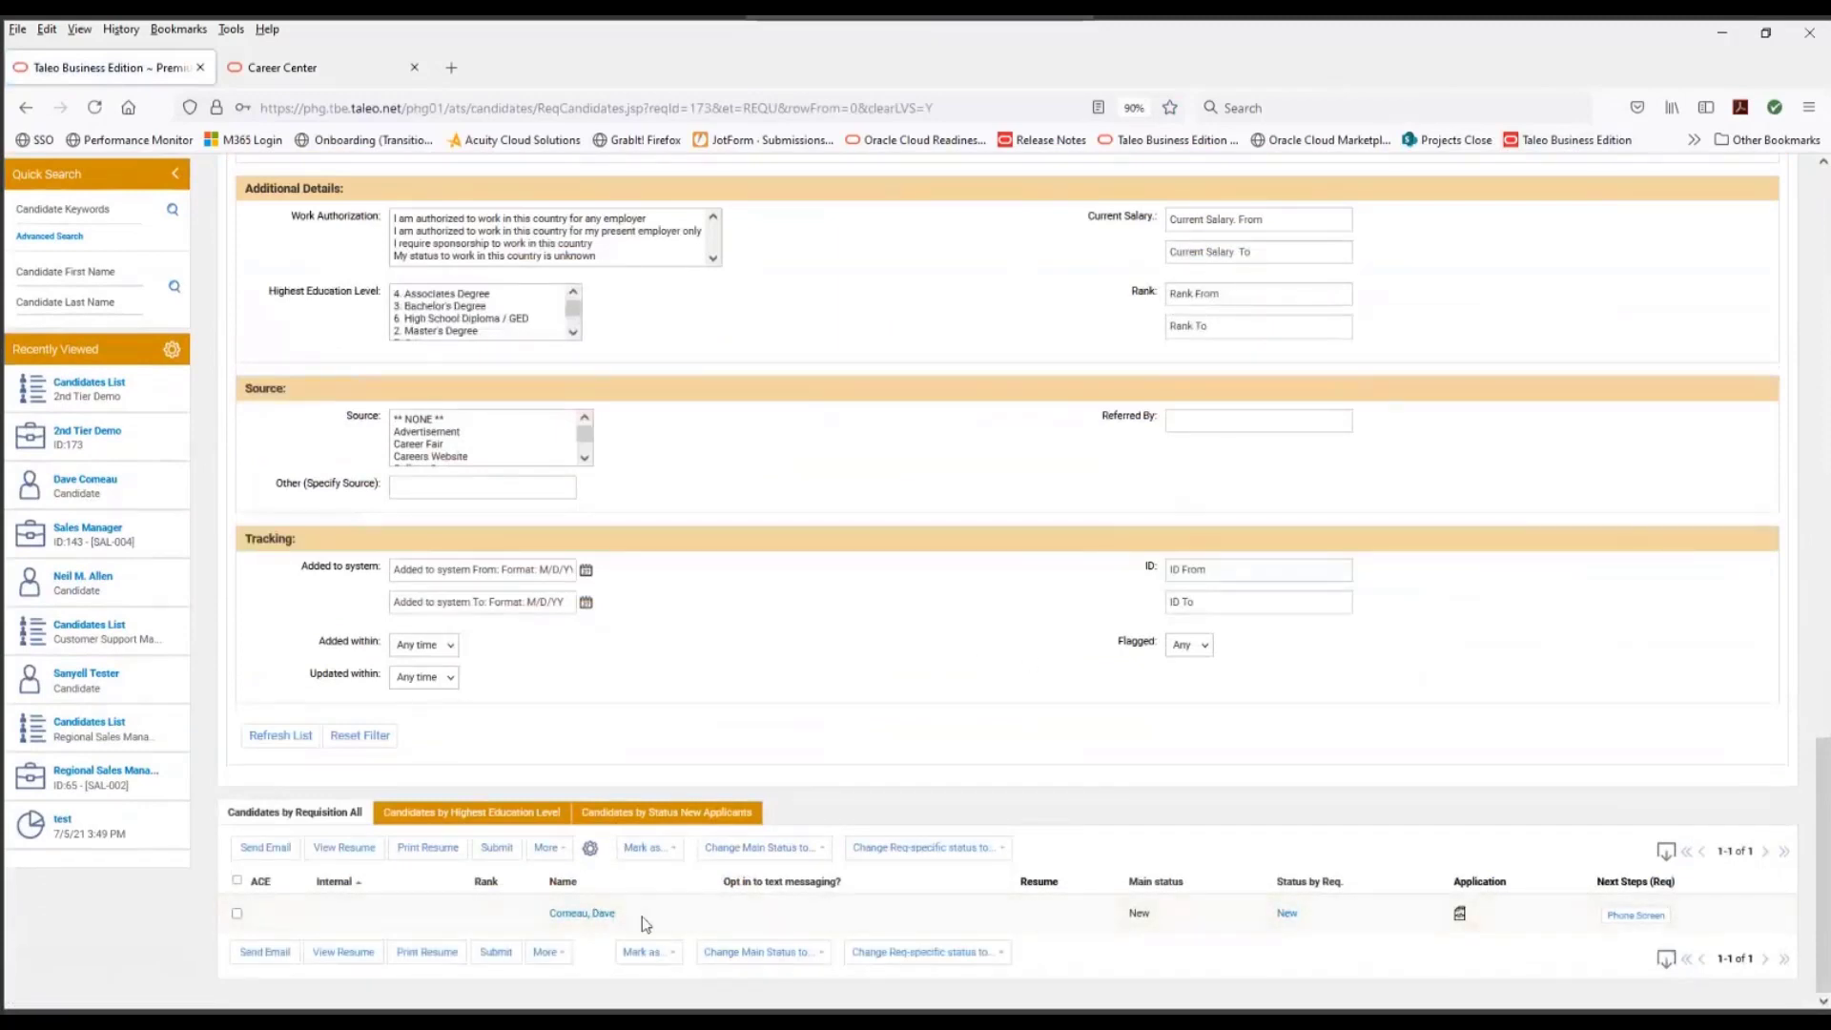
# - Change the candidate's requisition-specific status for 2nd Tier Demo to Interview and confirm the change
pyautogui.click(236, 916)
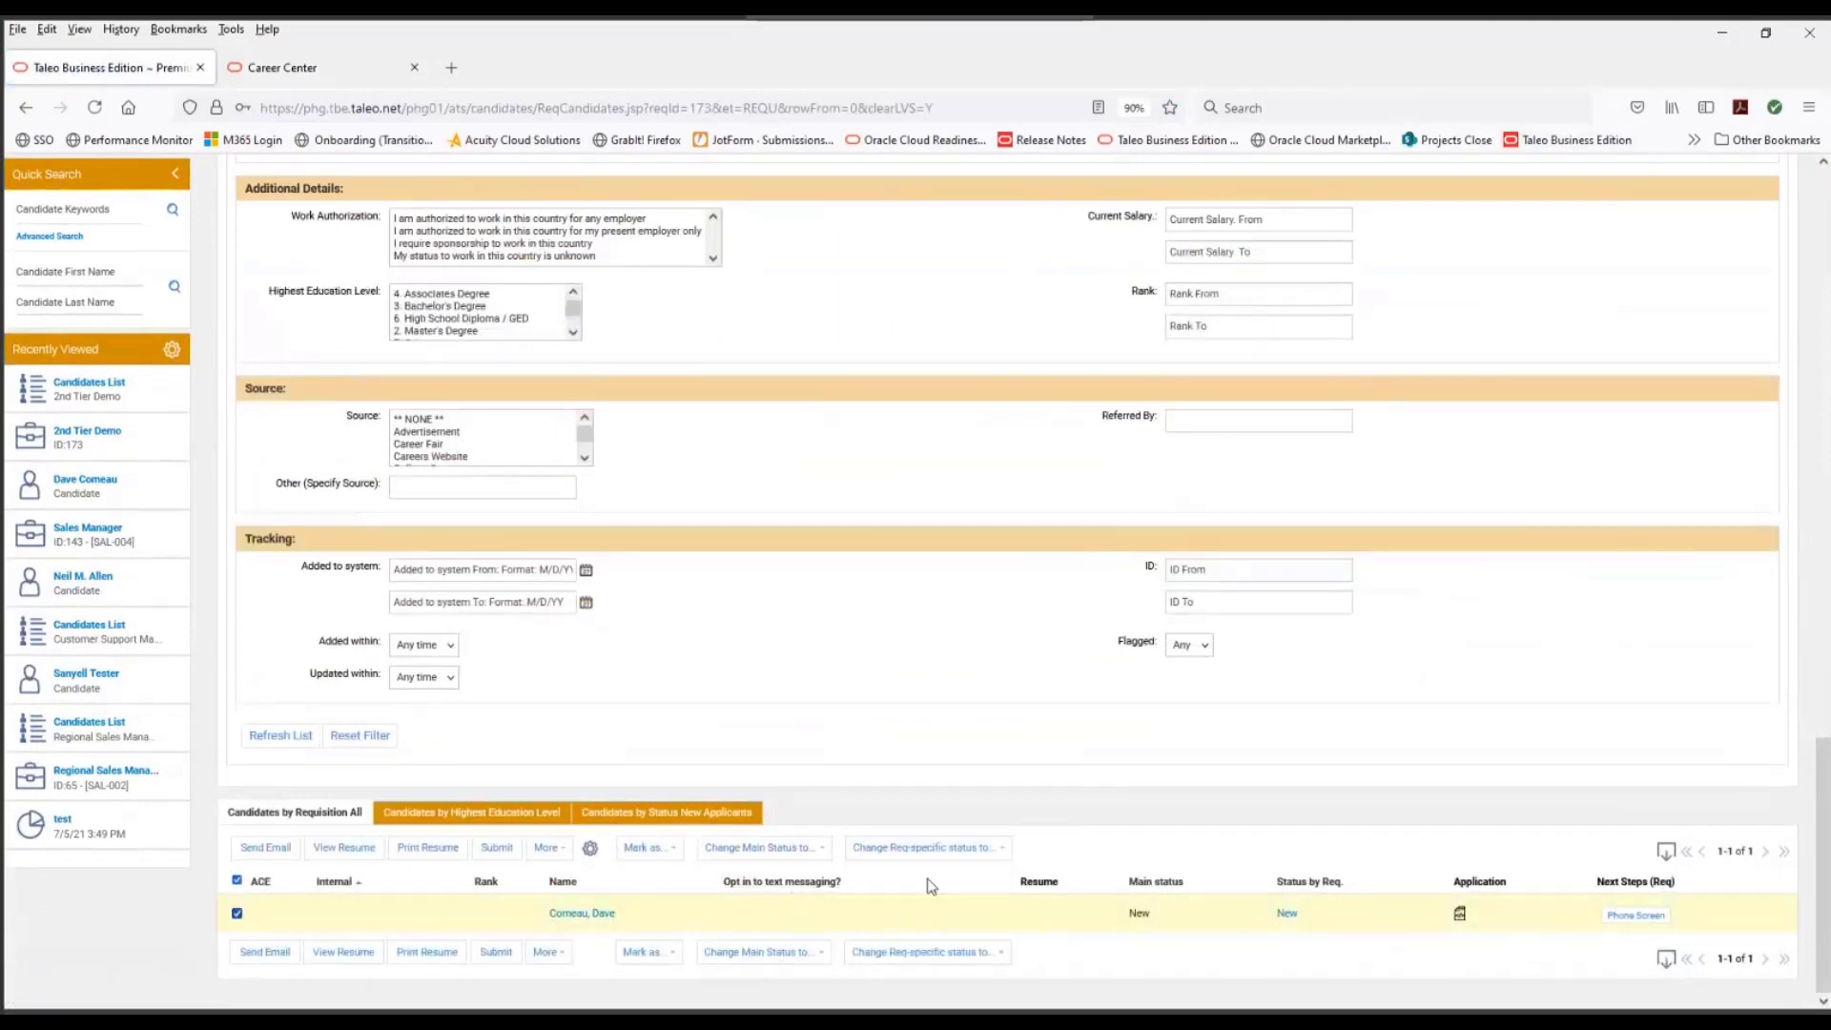
pyautogui.click(999, 848)
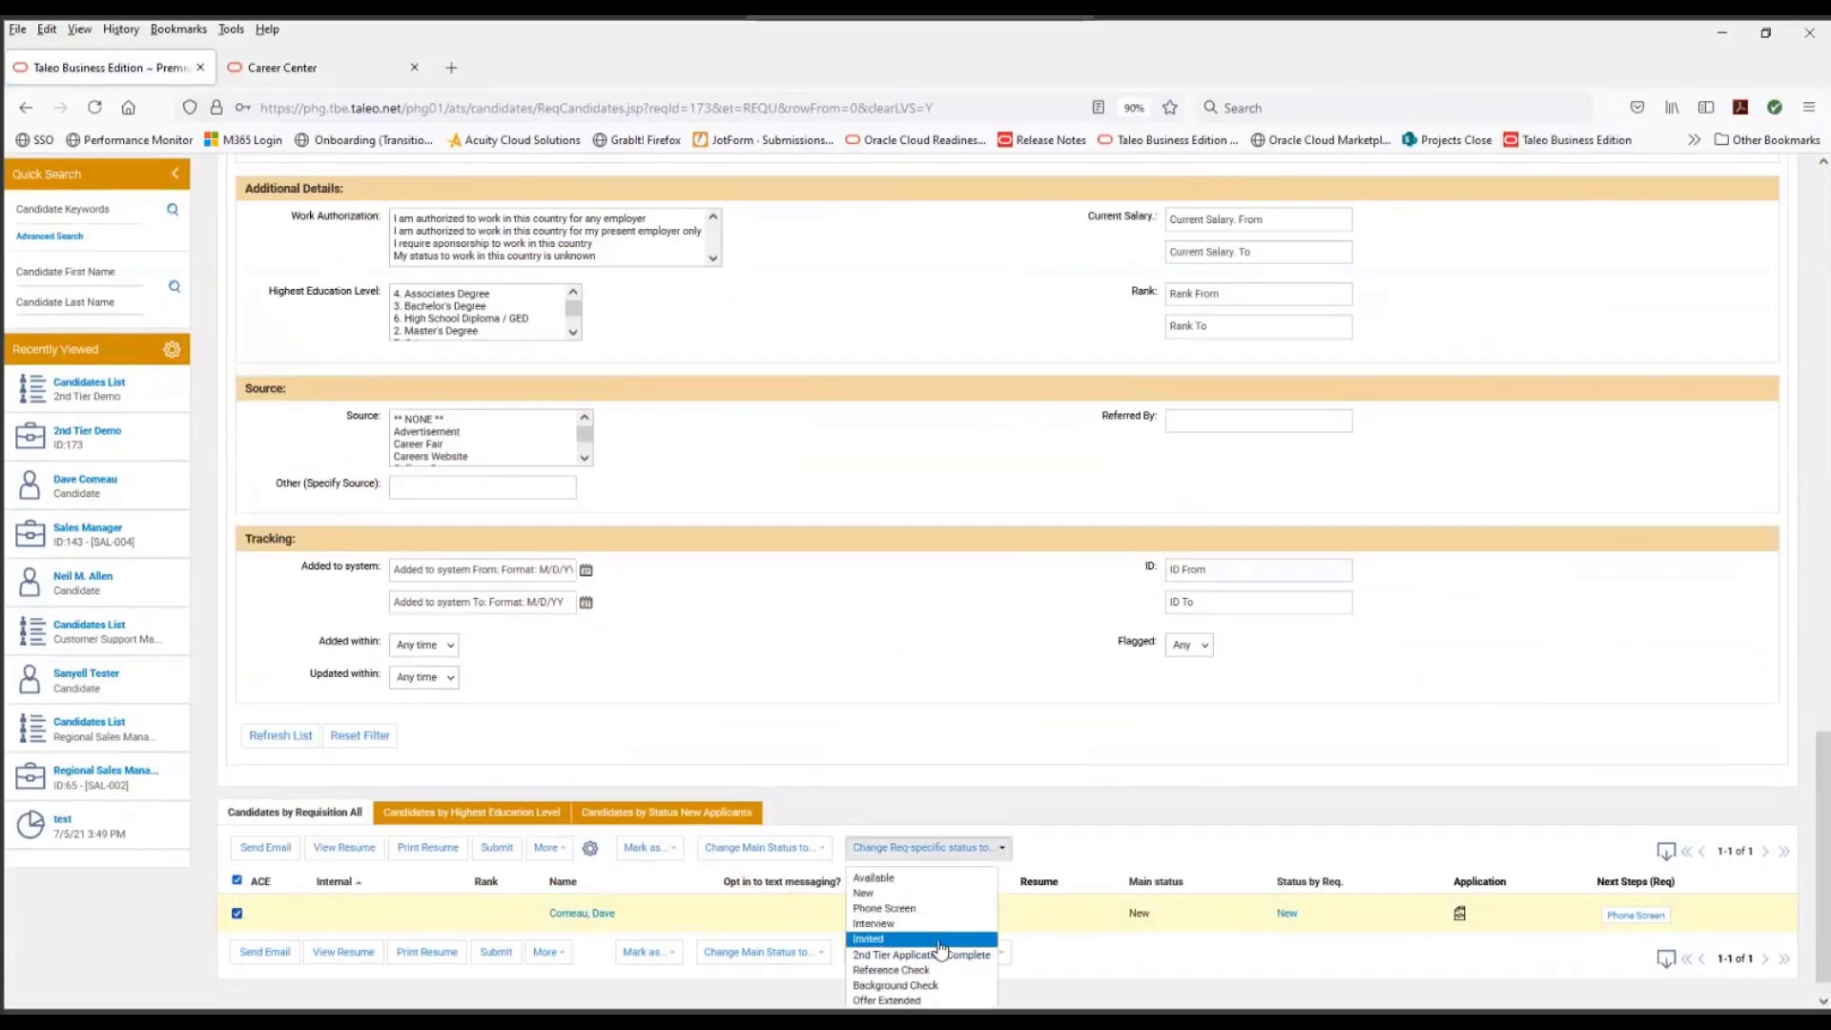
pyautogui.scroll(-1, 944, 939)
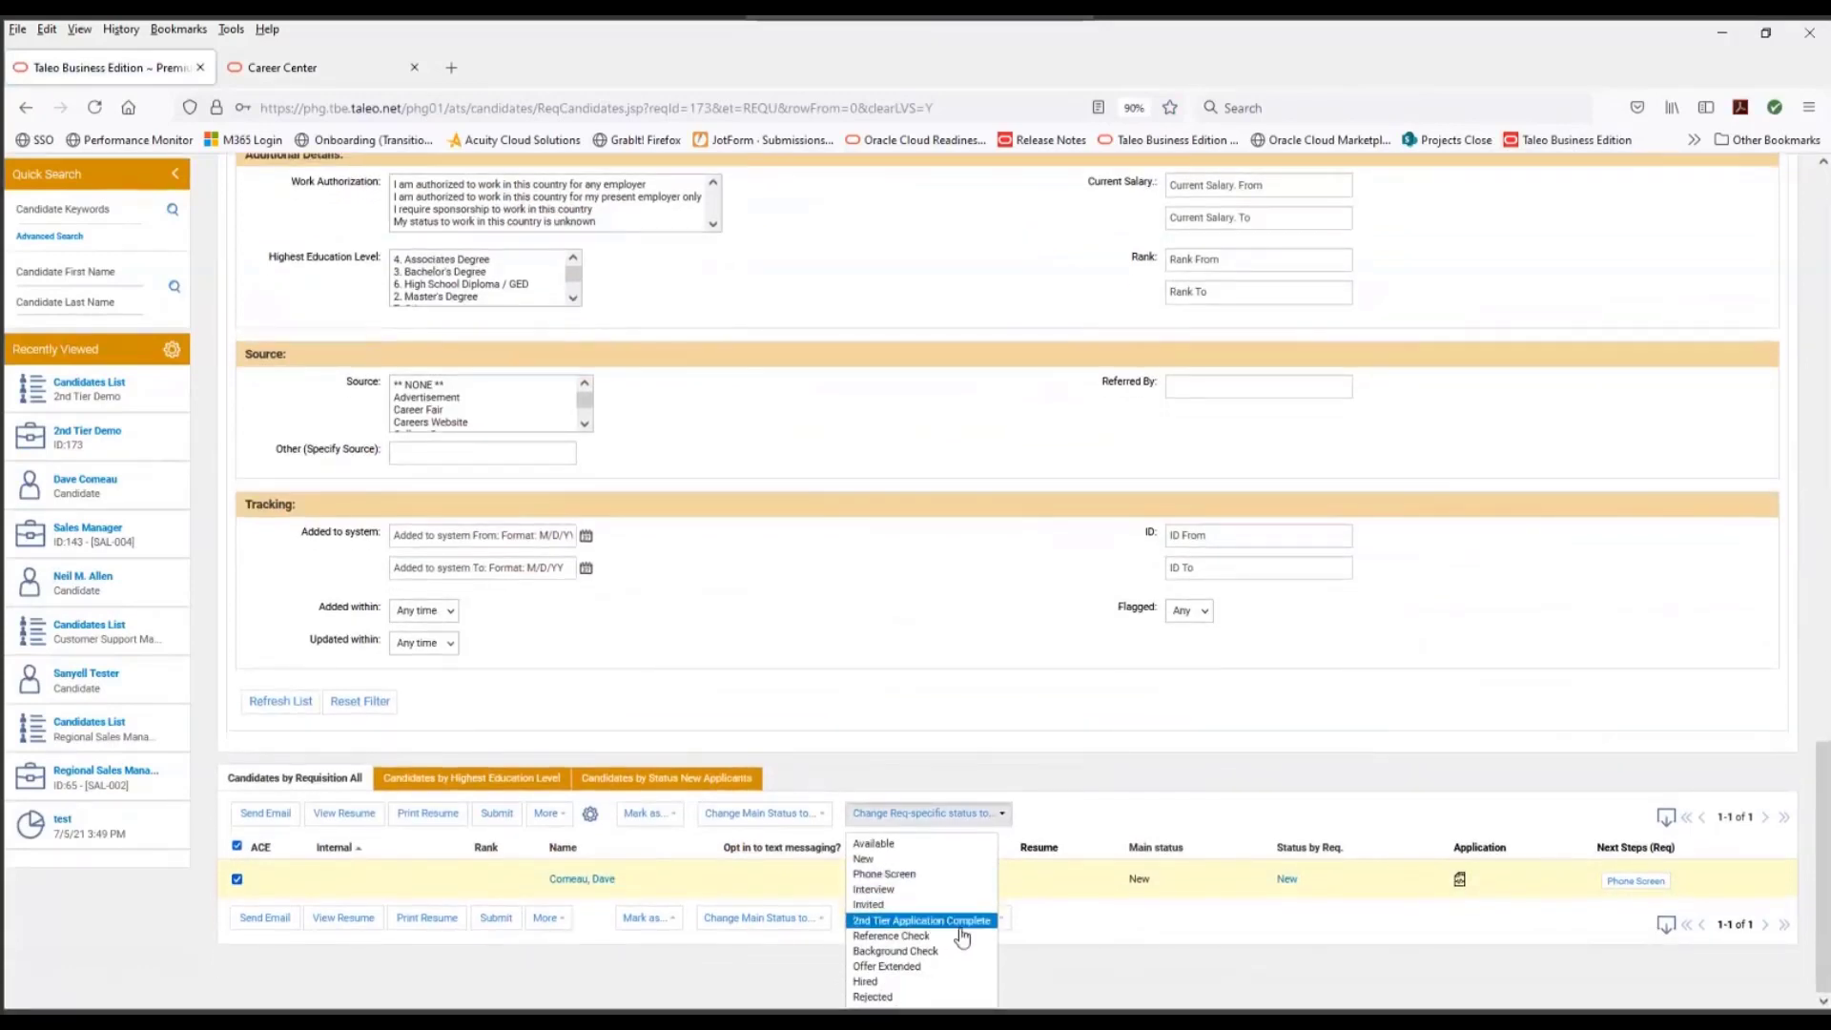
pyautogui.click(925, 891)
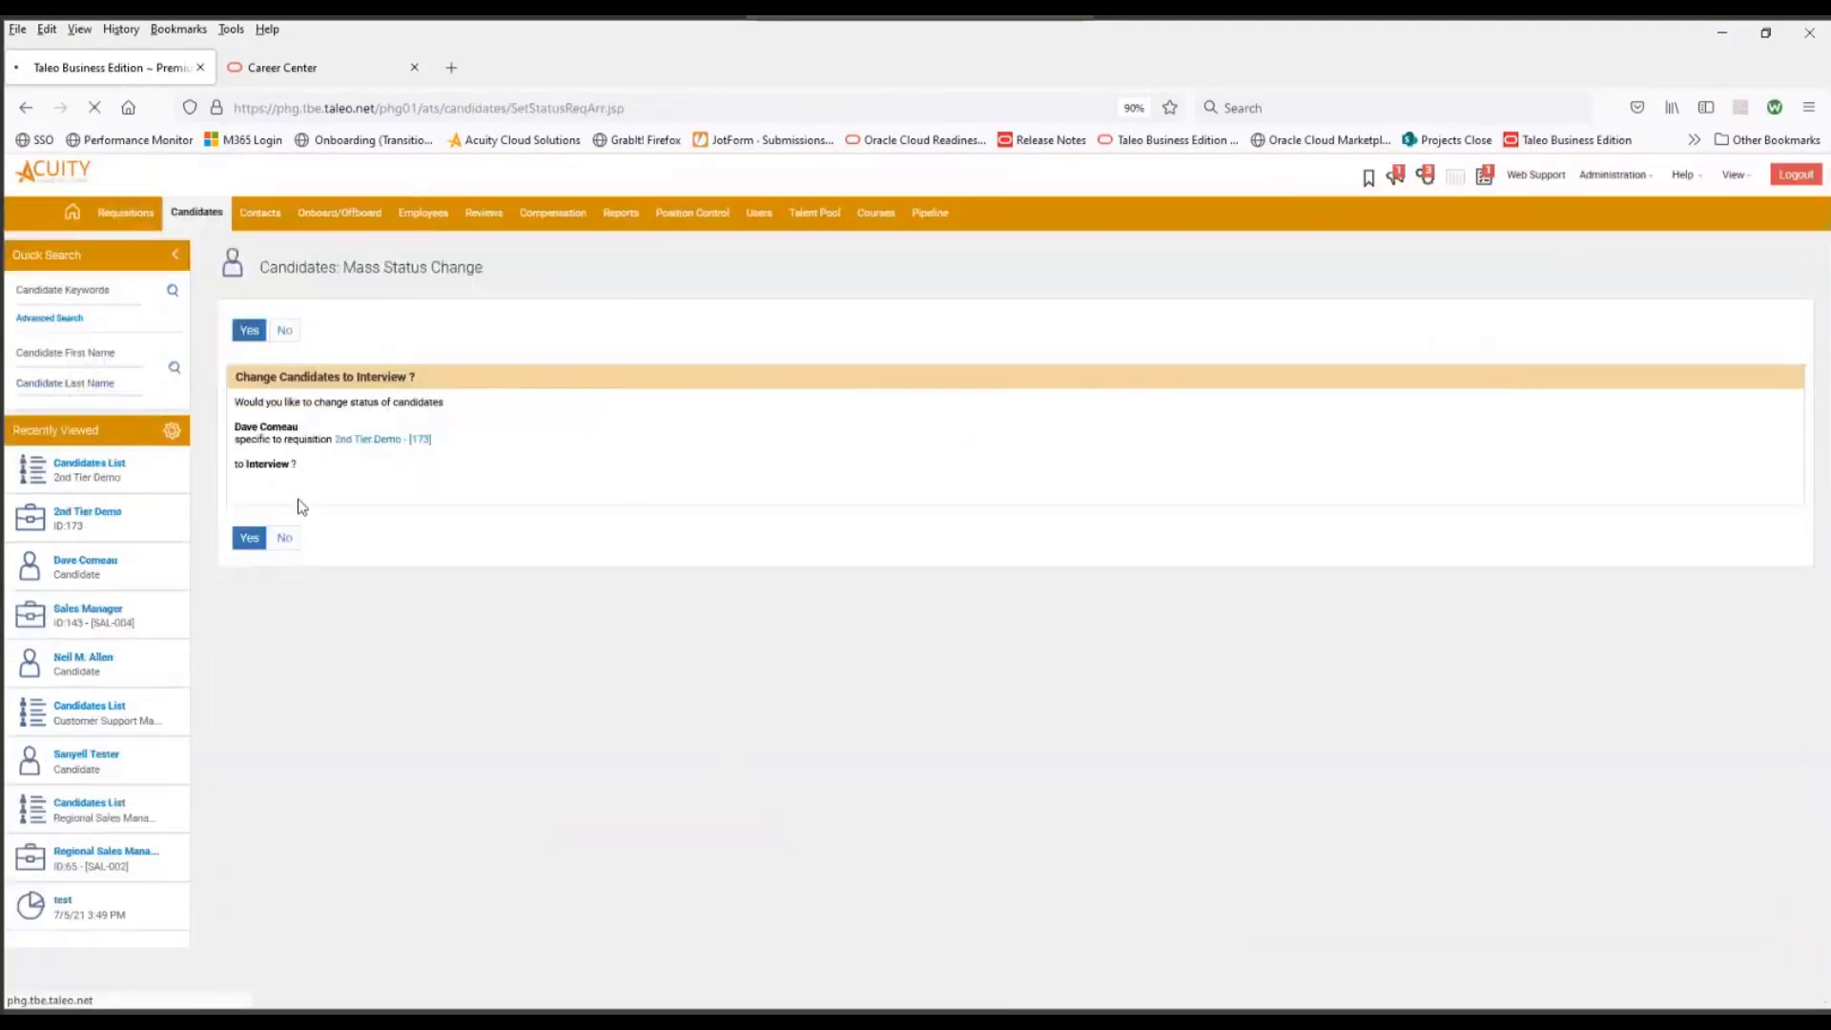
pyautogui.click(248, 539)
# - Send the candidate the invitation for the 2nd Pass application from the requisition's candidate list, and review the list again
pyautogui.scroll(-2, 1044, 811)
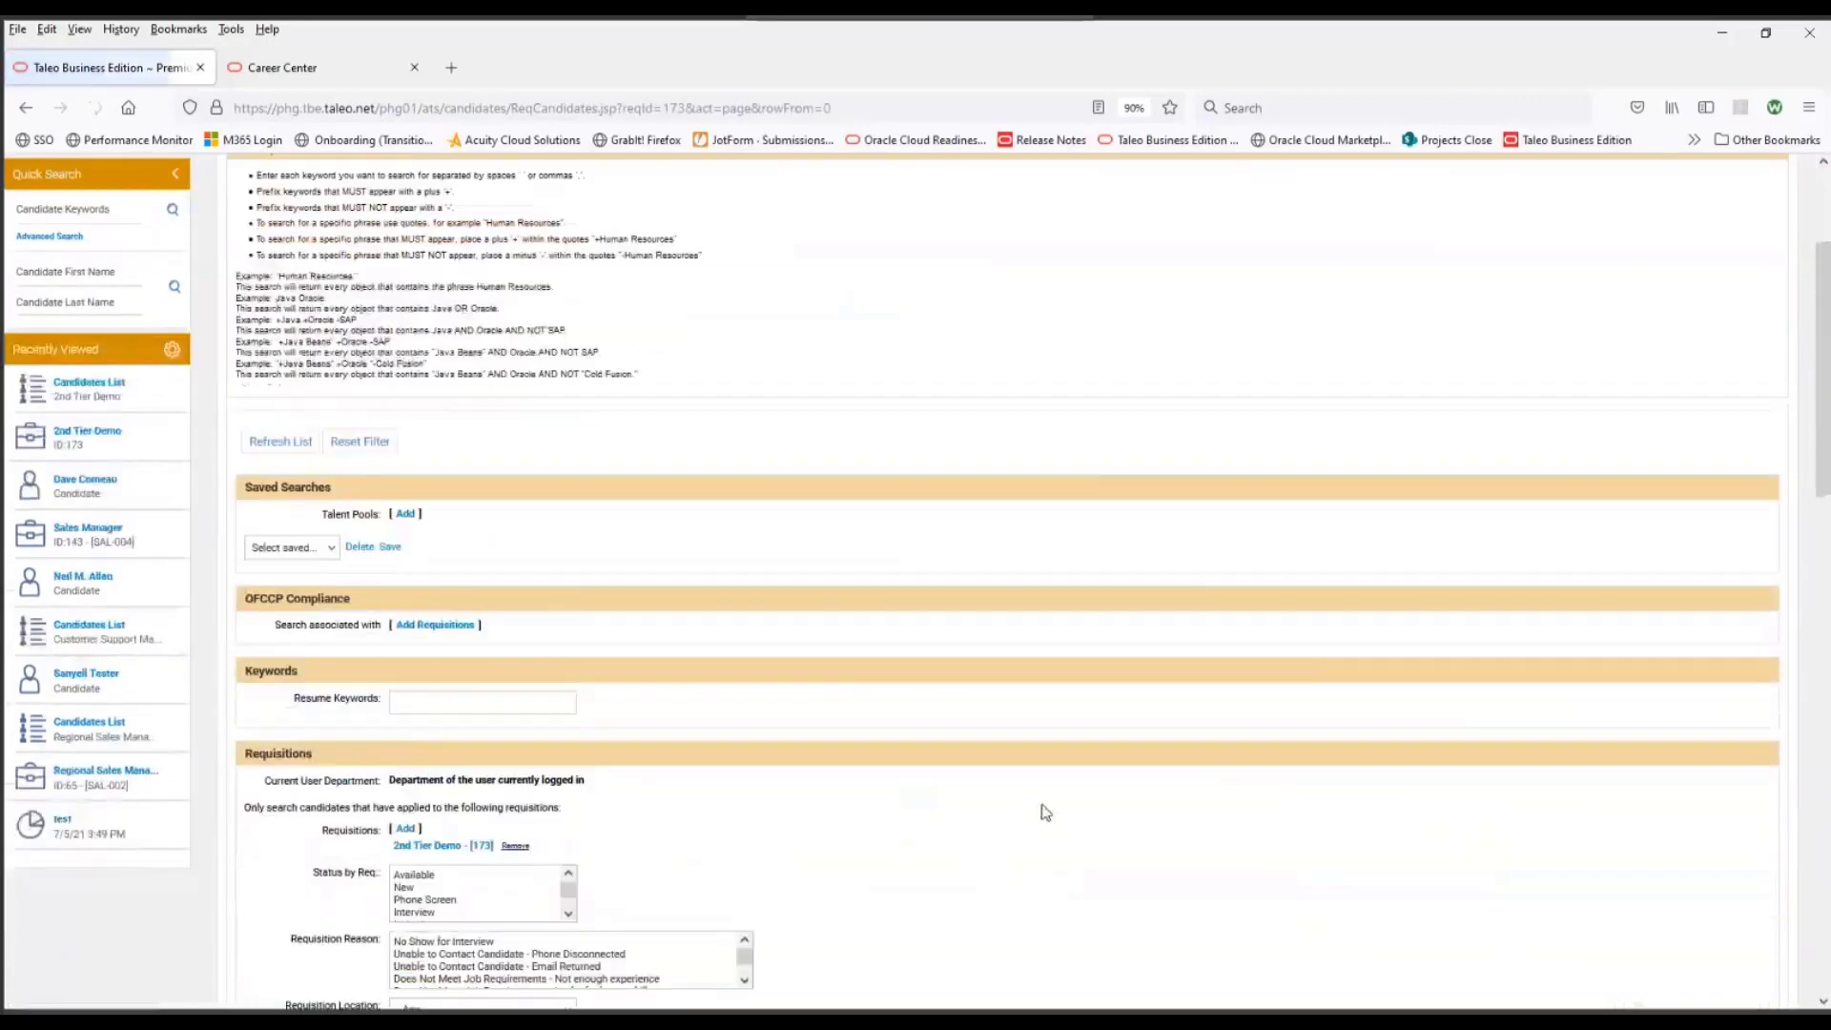
pyautogui.scroll(-10, 1044, 811)
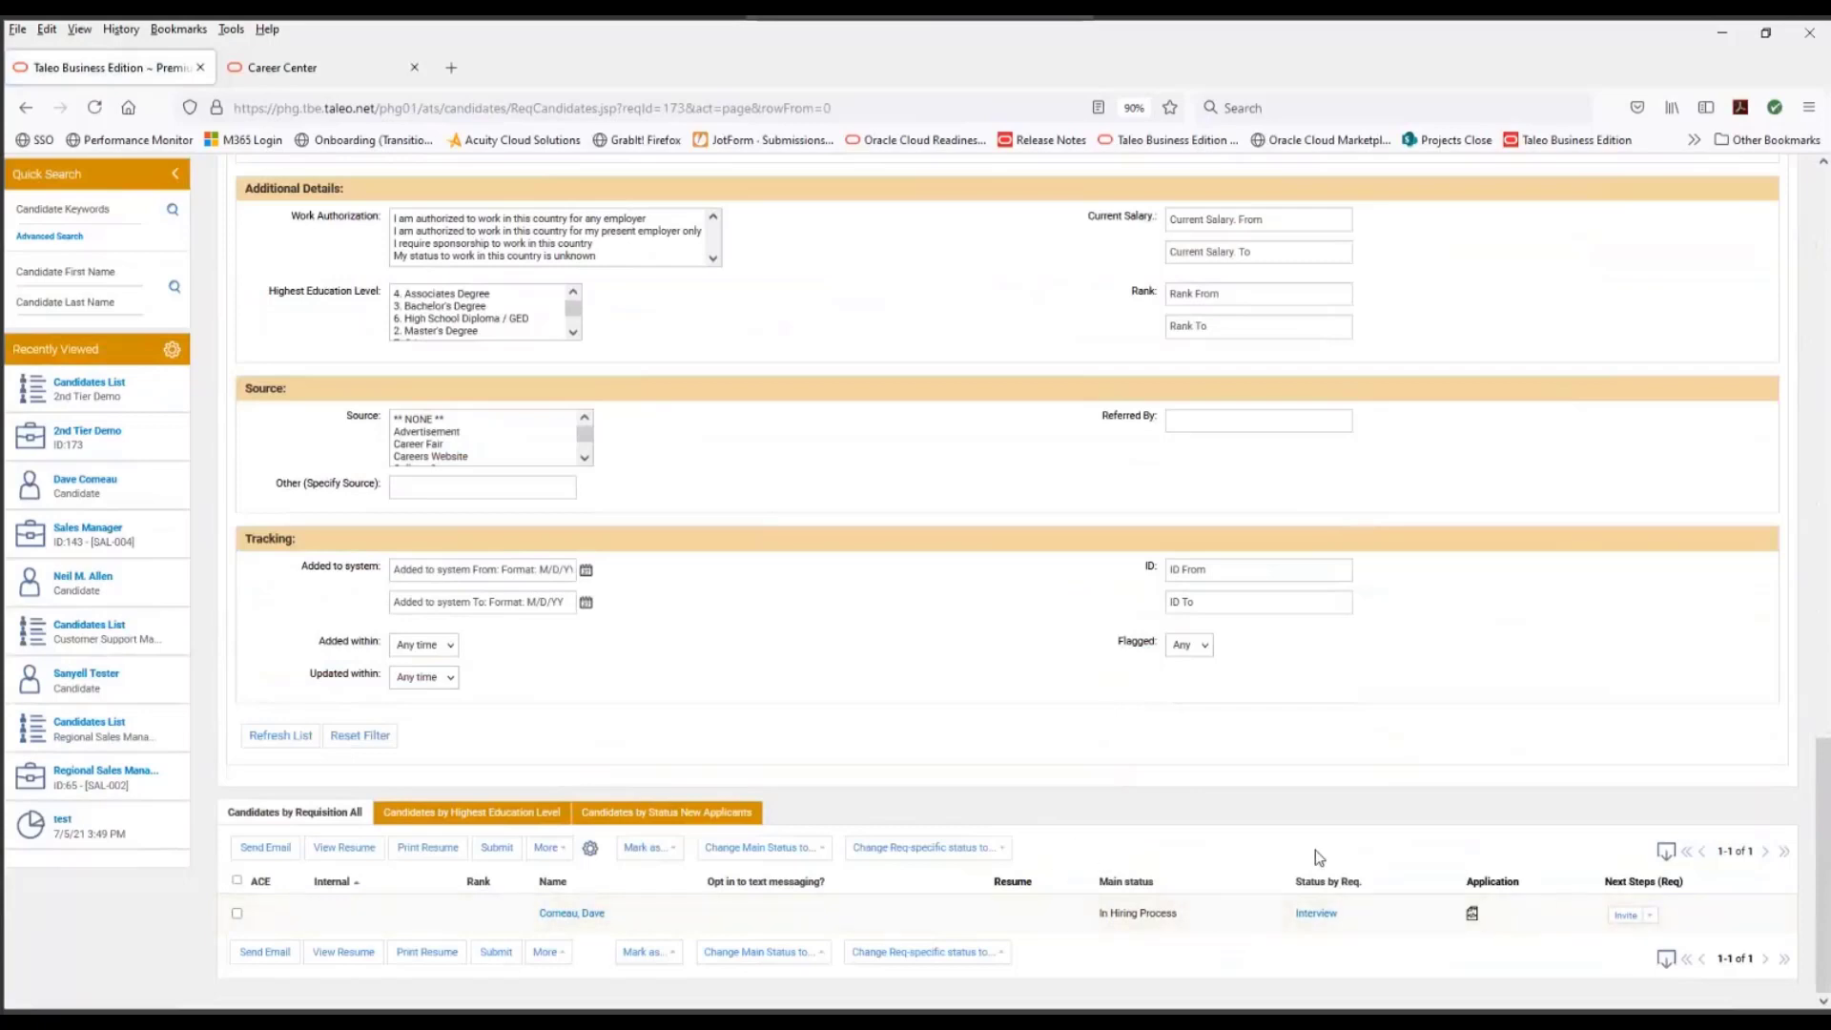
pyautogui.click(1627, 915)
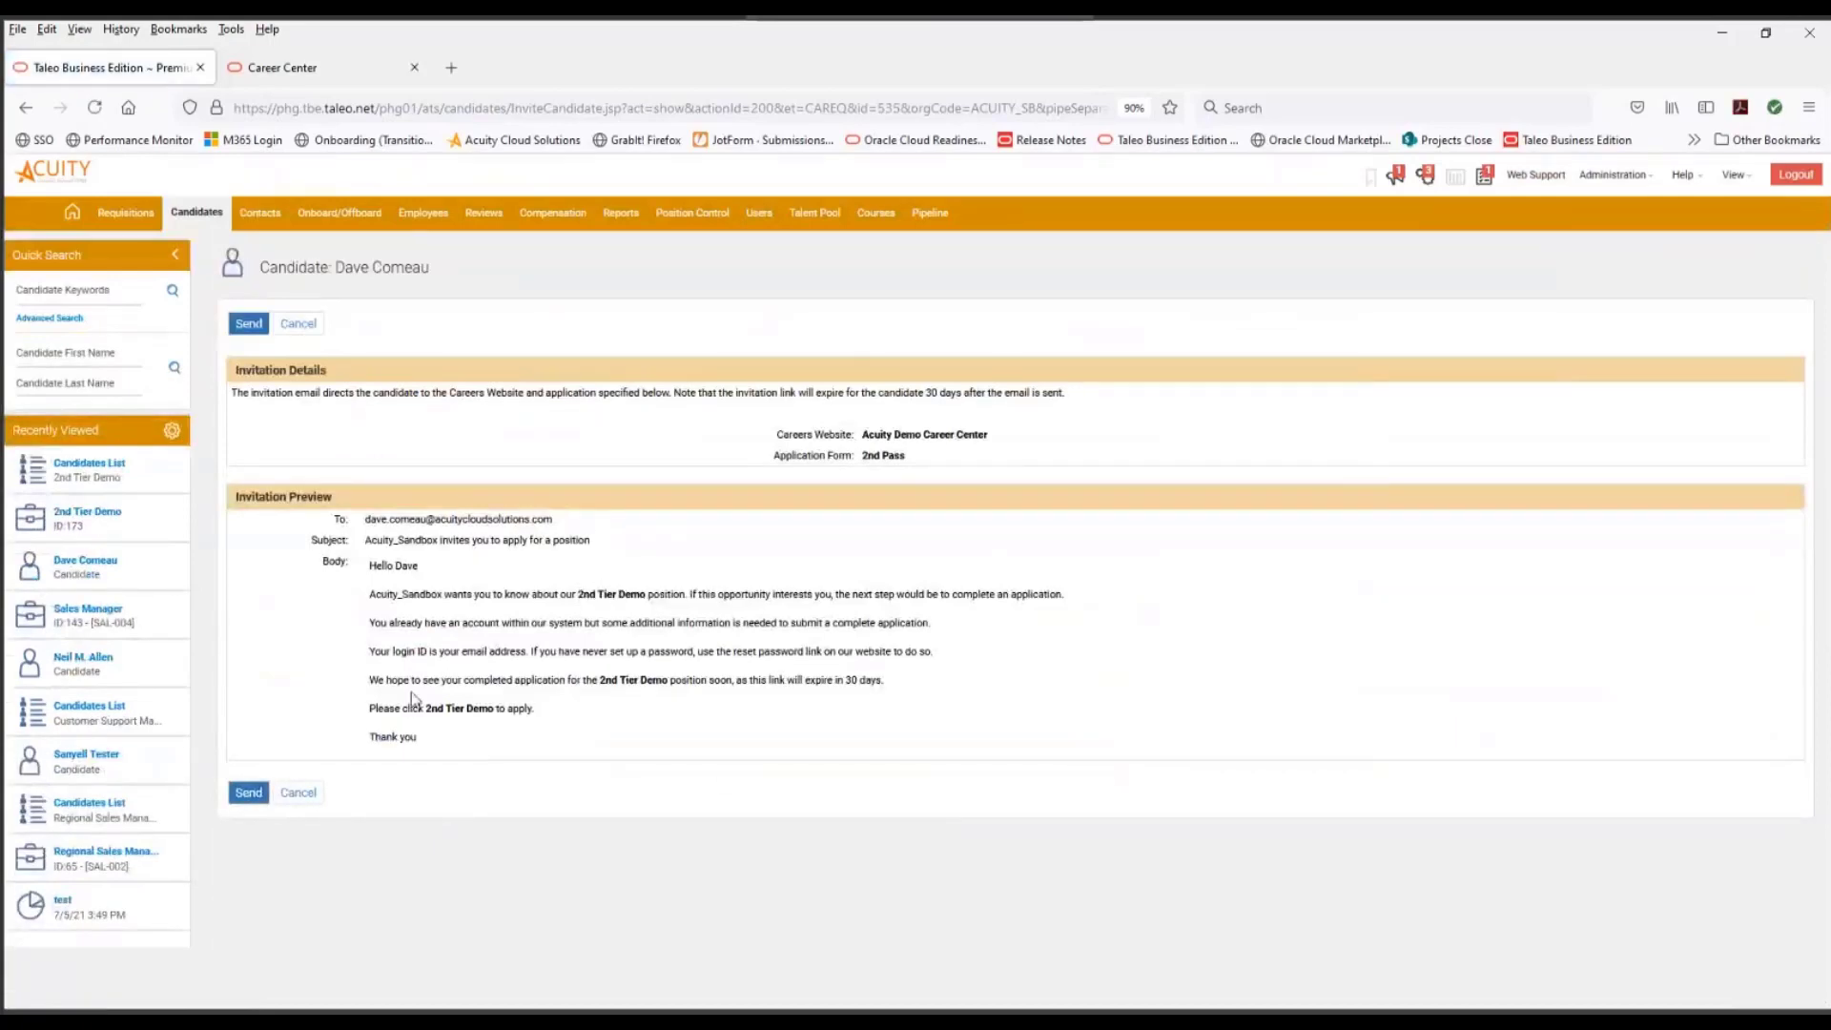
pyautogui.click(251, 801)
pyautogui.scroll(-3, 715, 768)
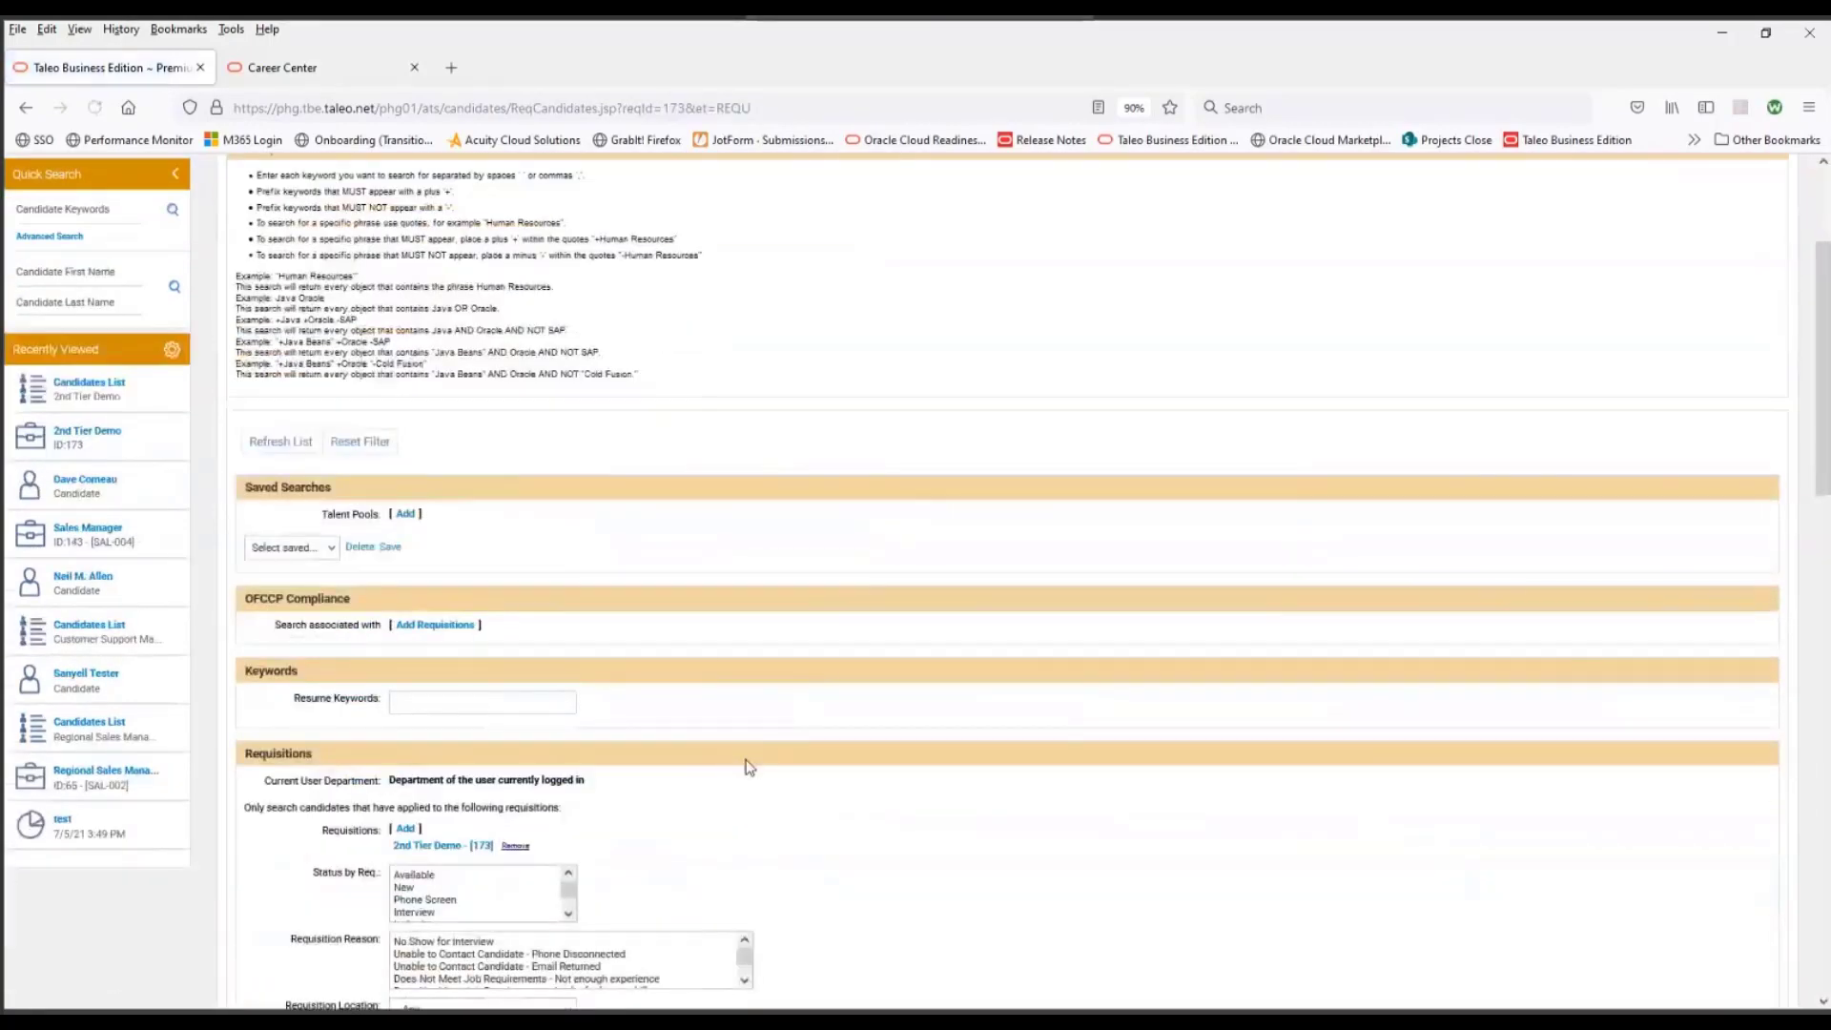
pyautogui.scroll(-15, 750, 767)
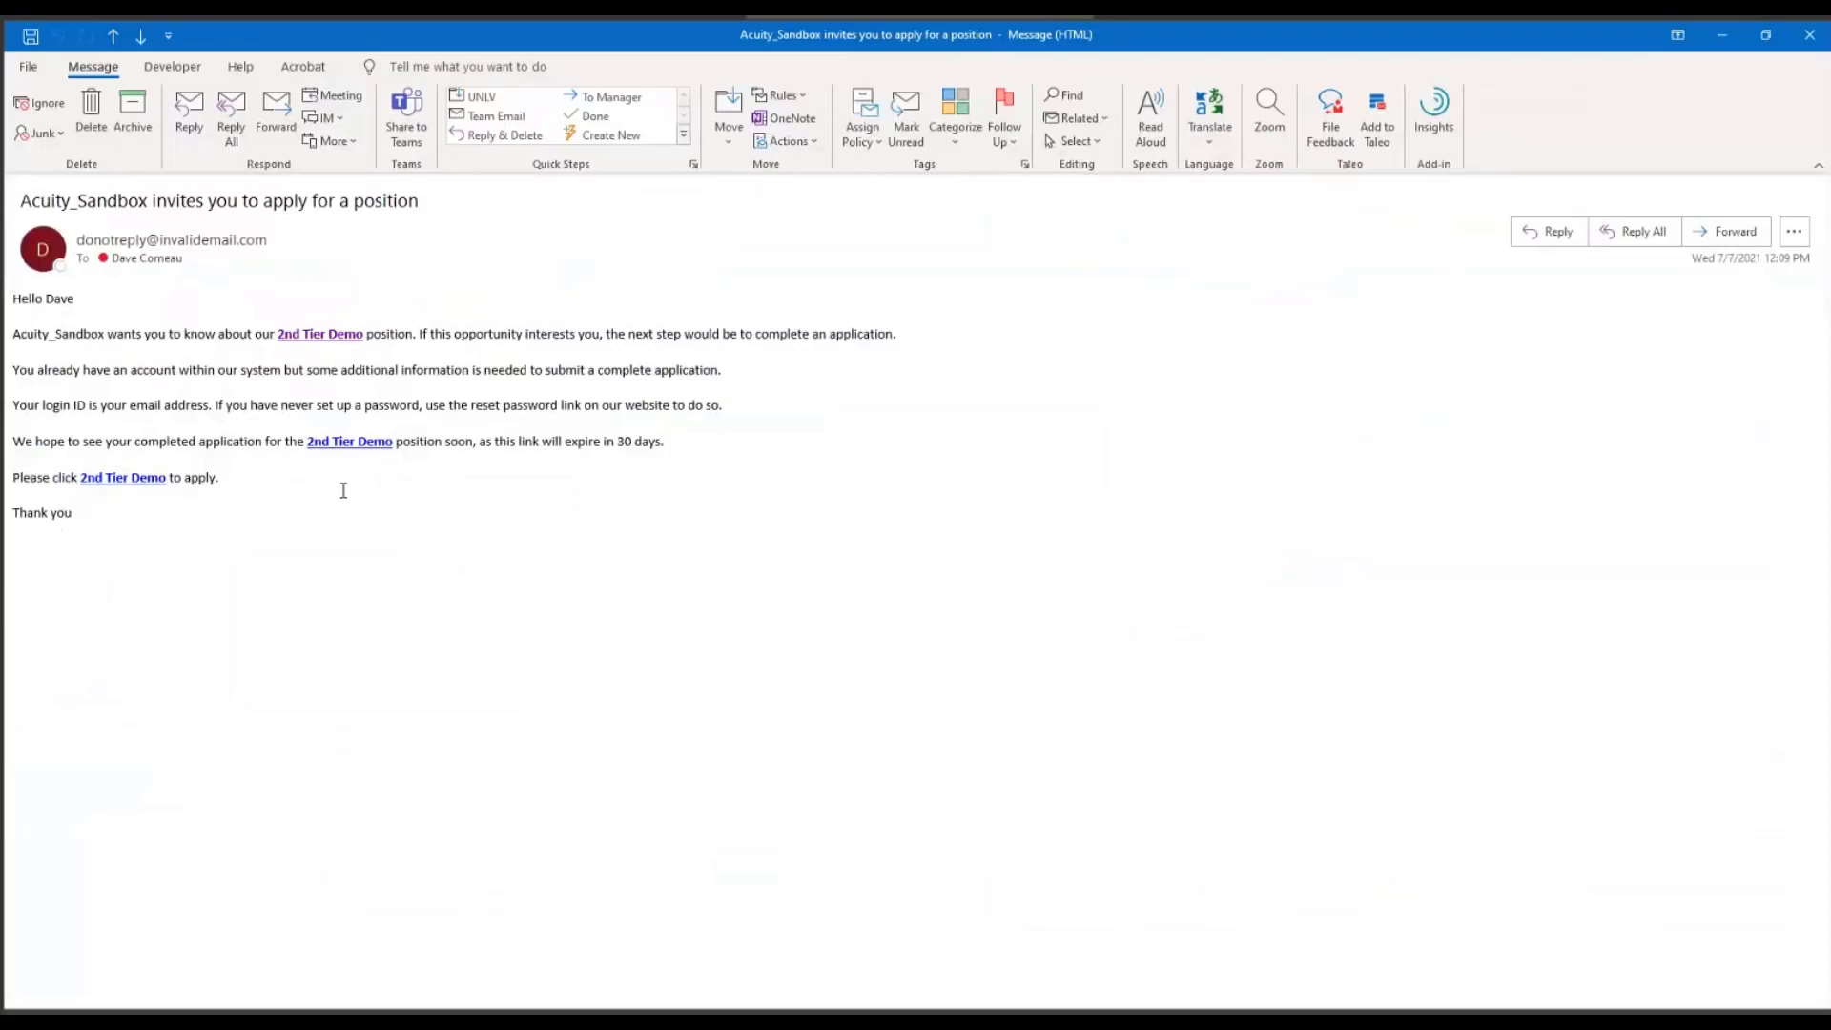
# - Follow the 2nd Tier Demo link in the invitation email and proceed to the application form
pyautogui.click(351, 446)
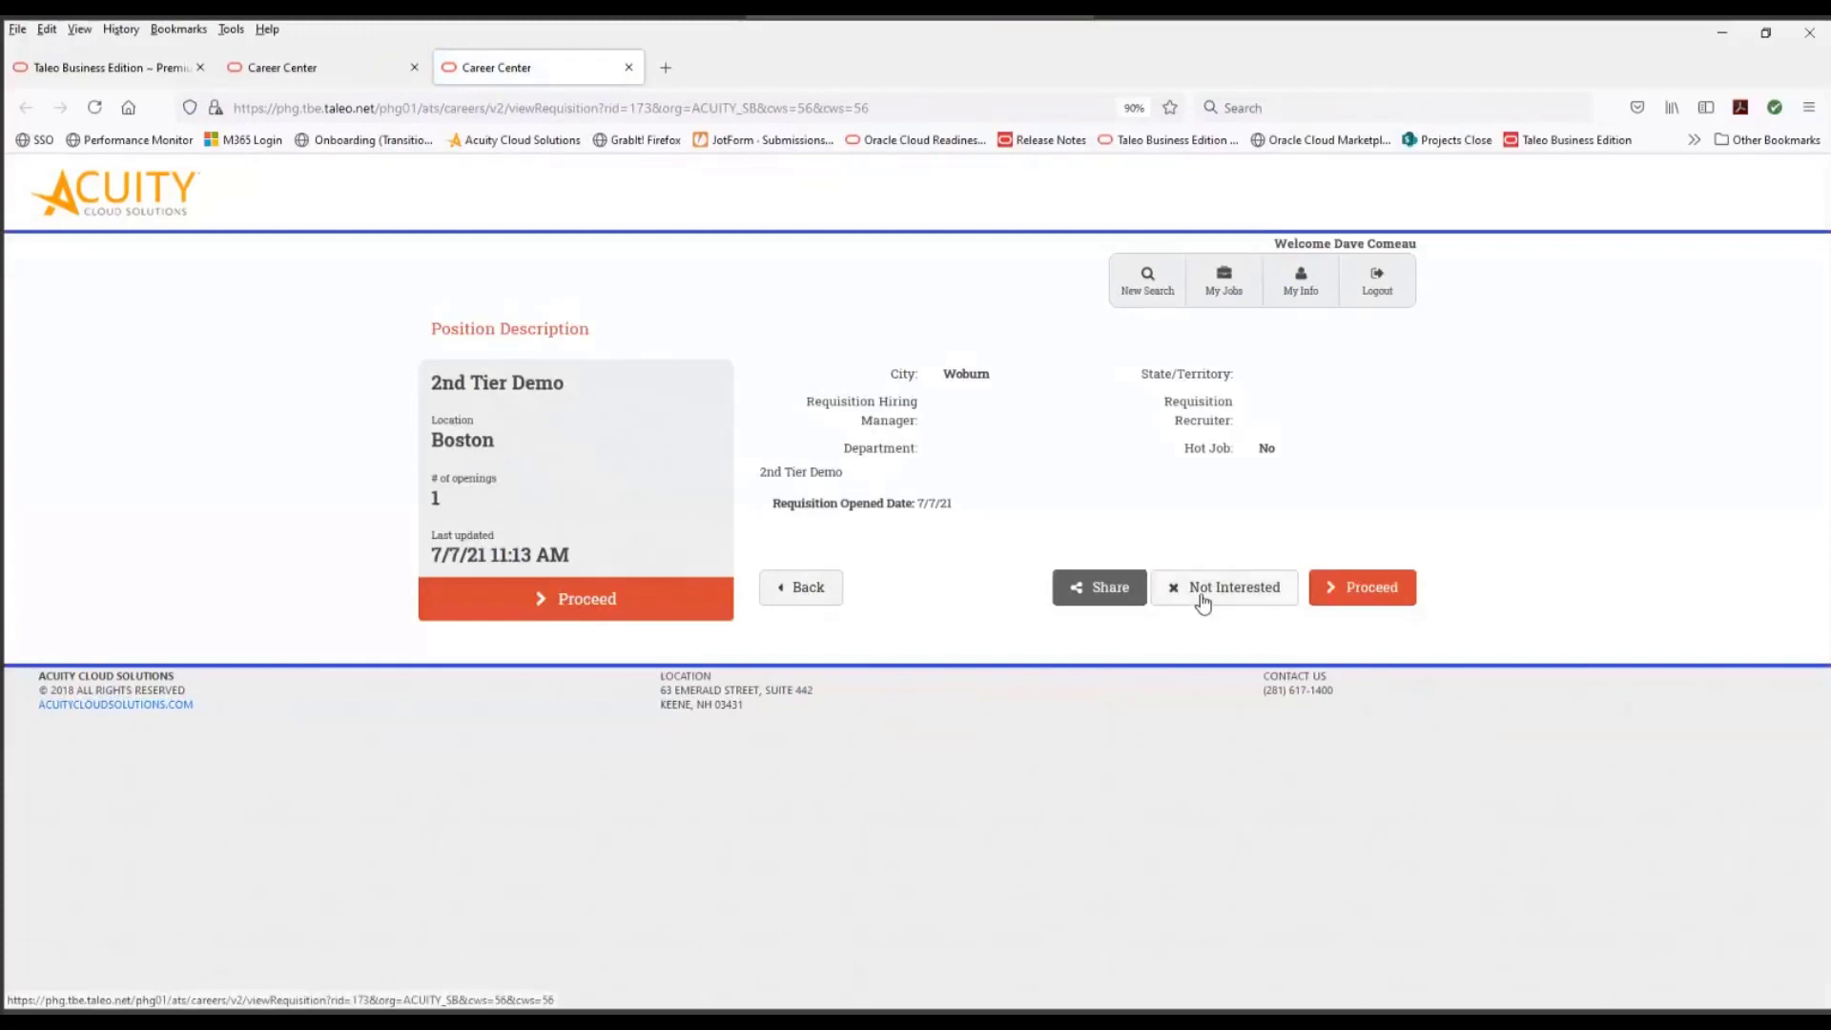
pyautogui.click(1384, 608)
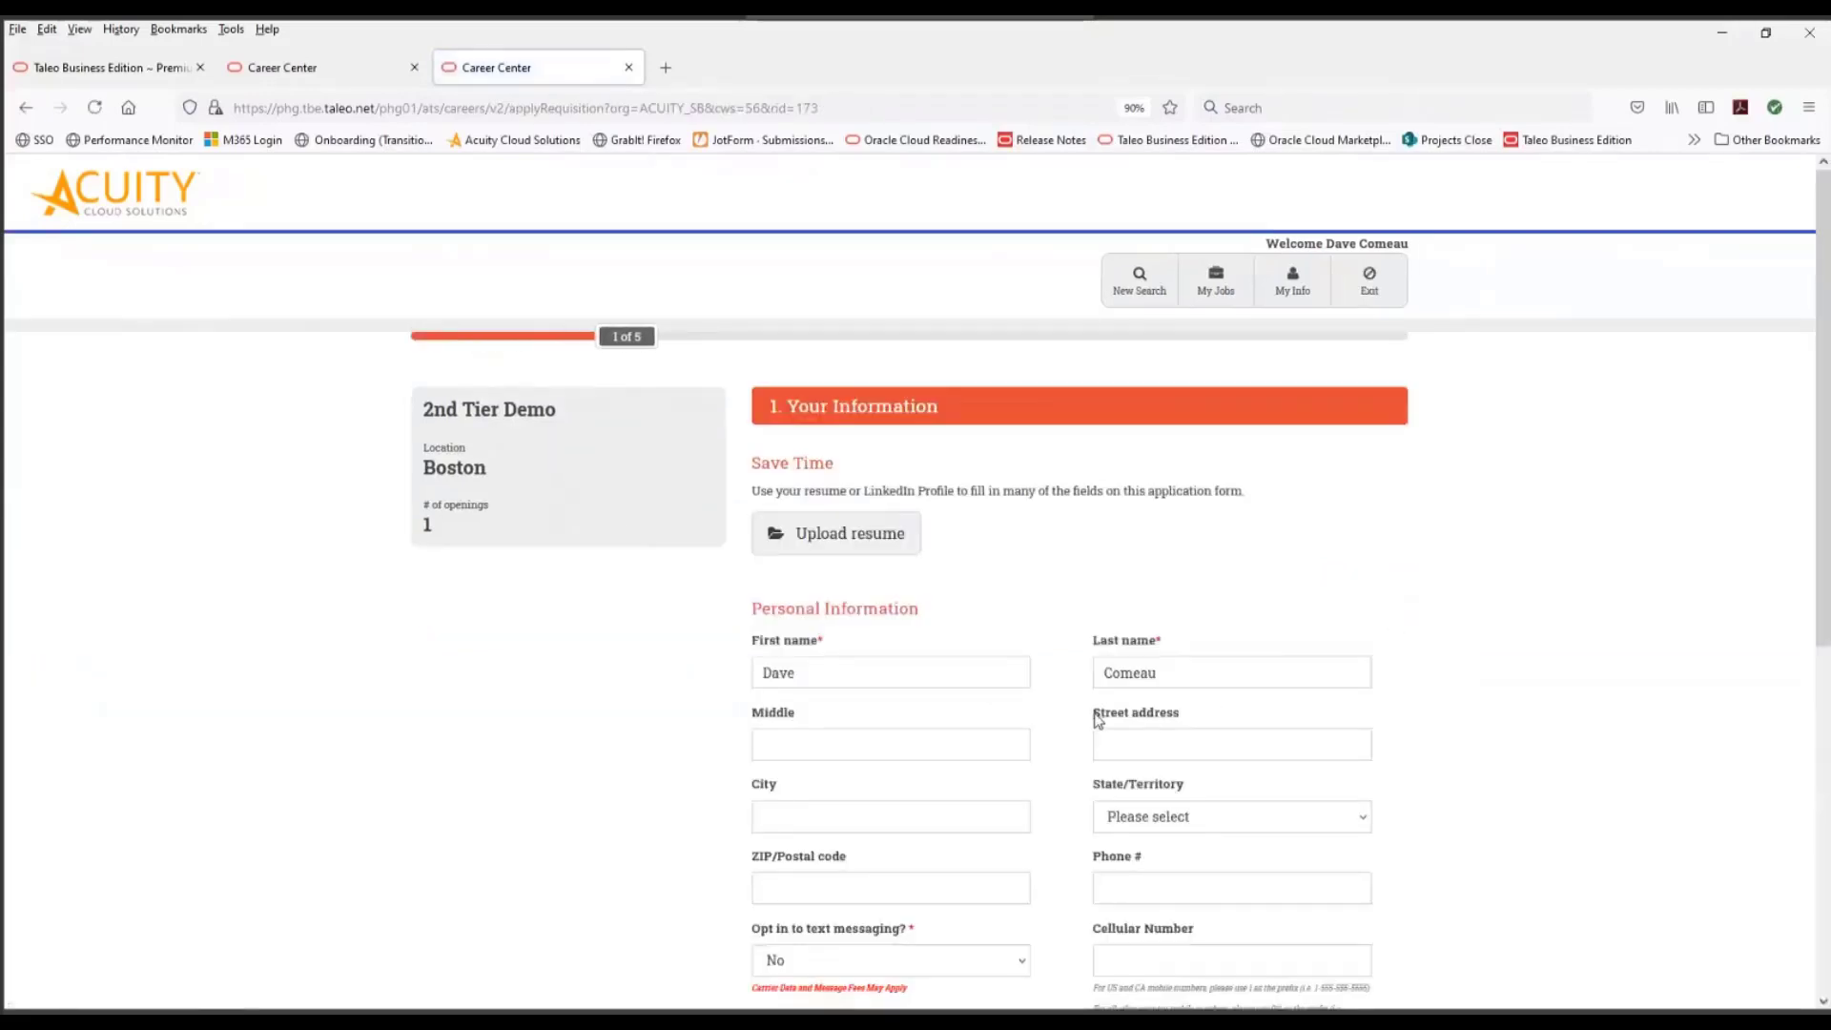
# - Enter the candidate's street address and continue through the Resume and Questions page without adding files
pyautogui.scroll(-2, 1097, 722)
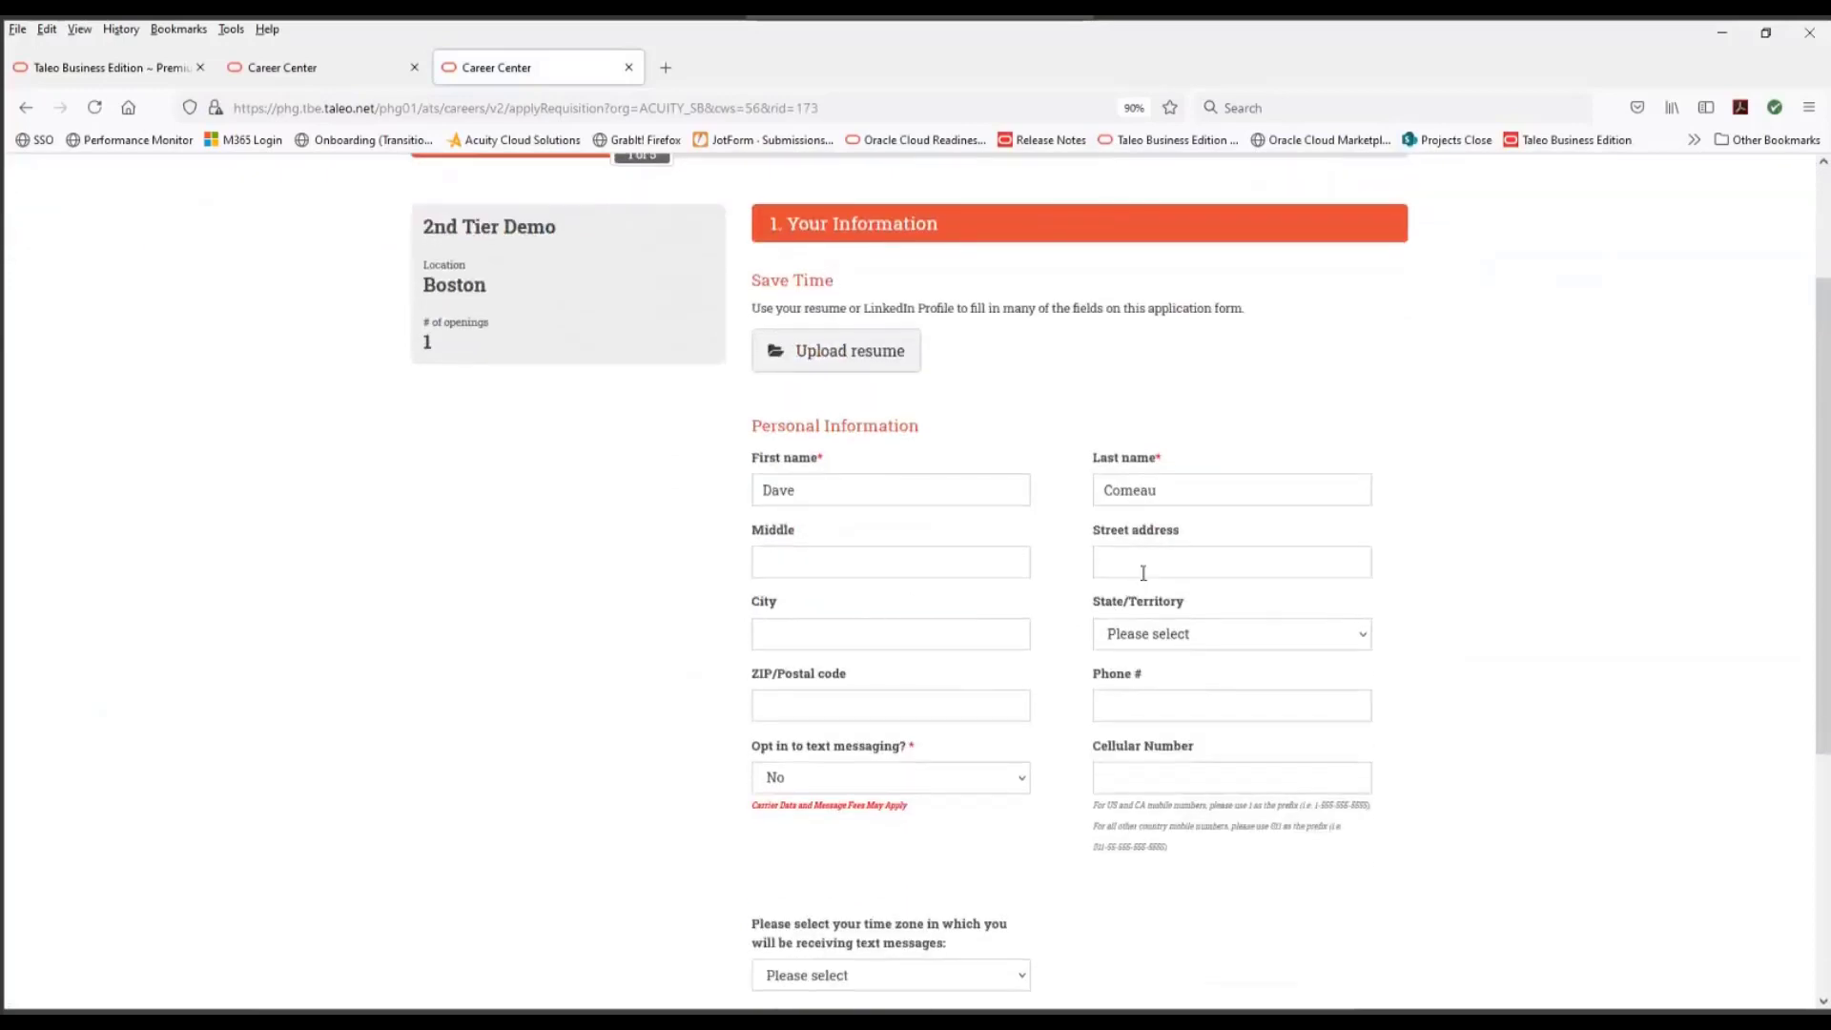
pyautogui.write('123 ')
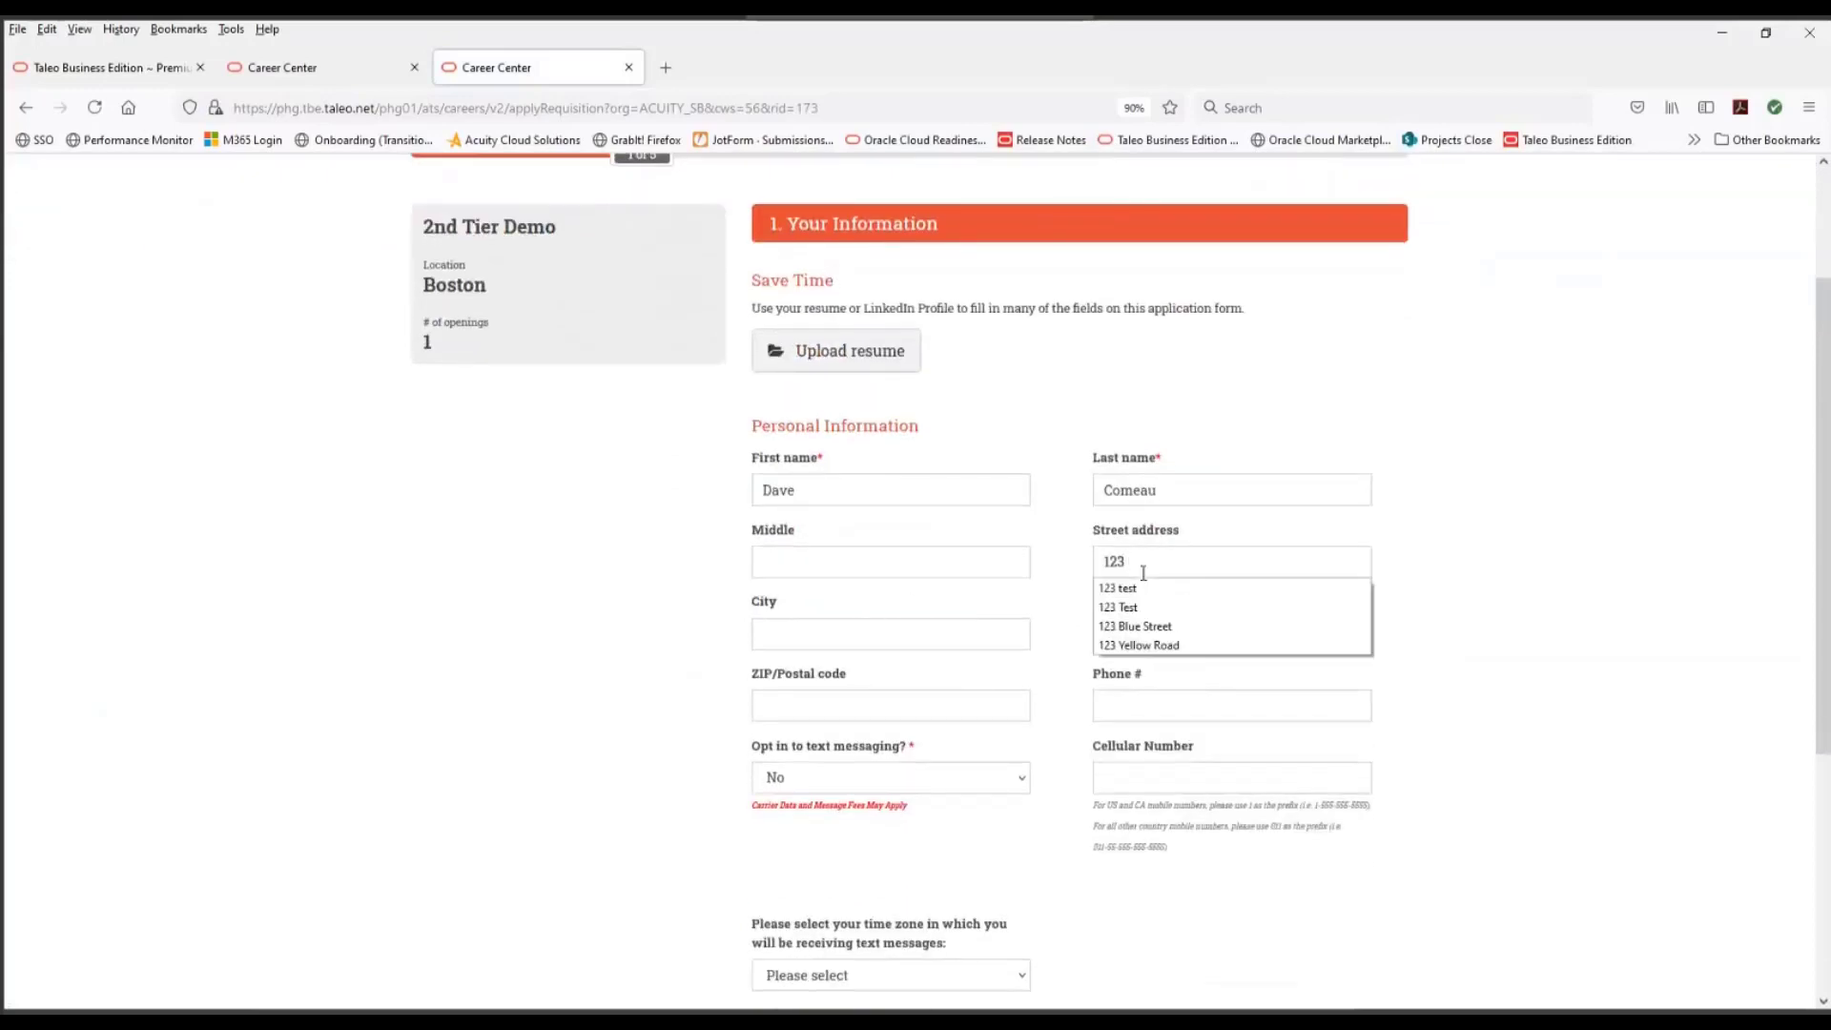
pyautogui.write('Street')
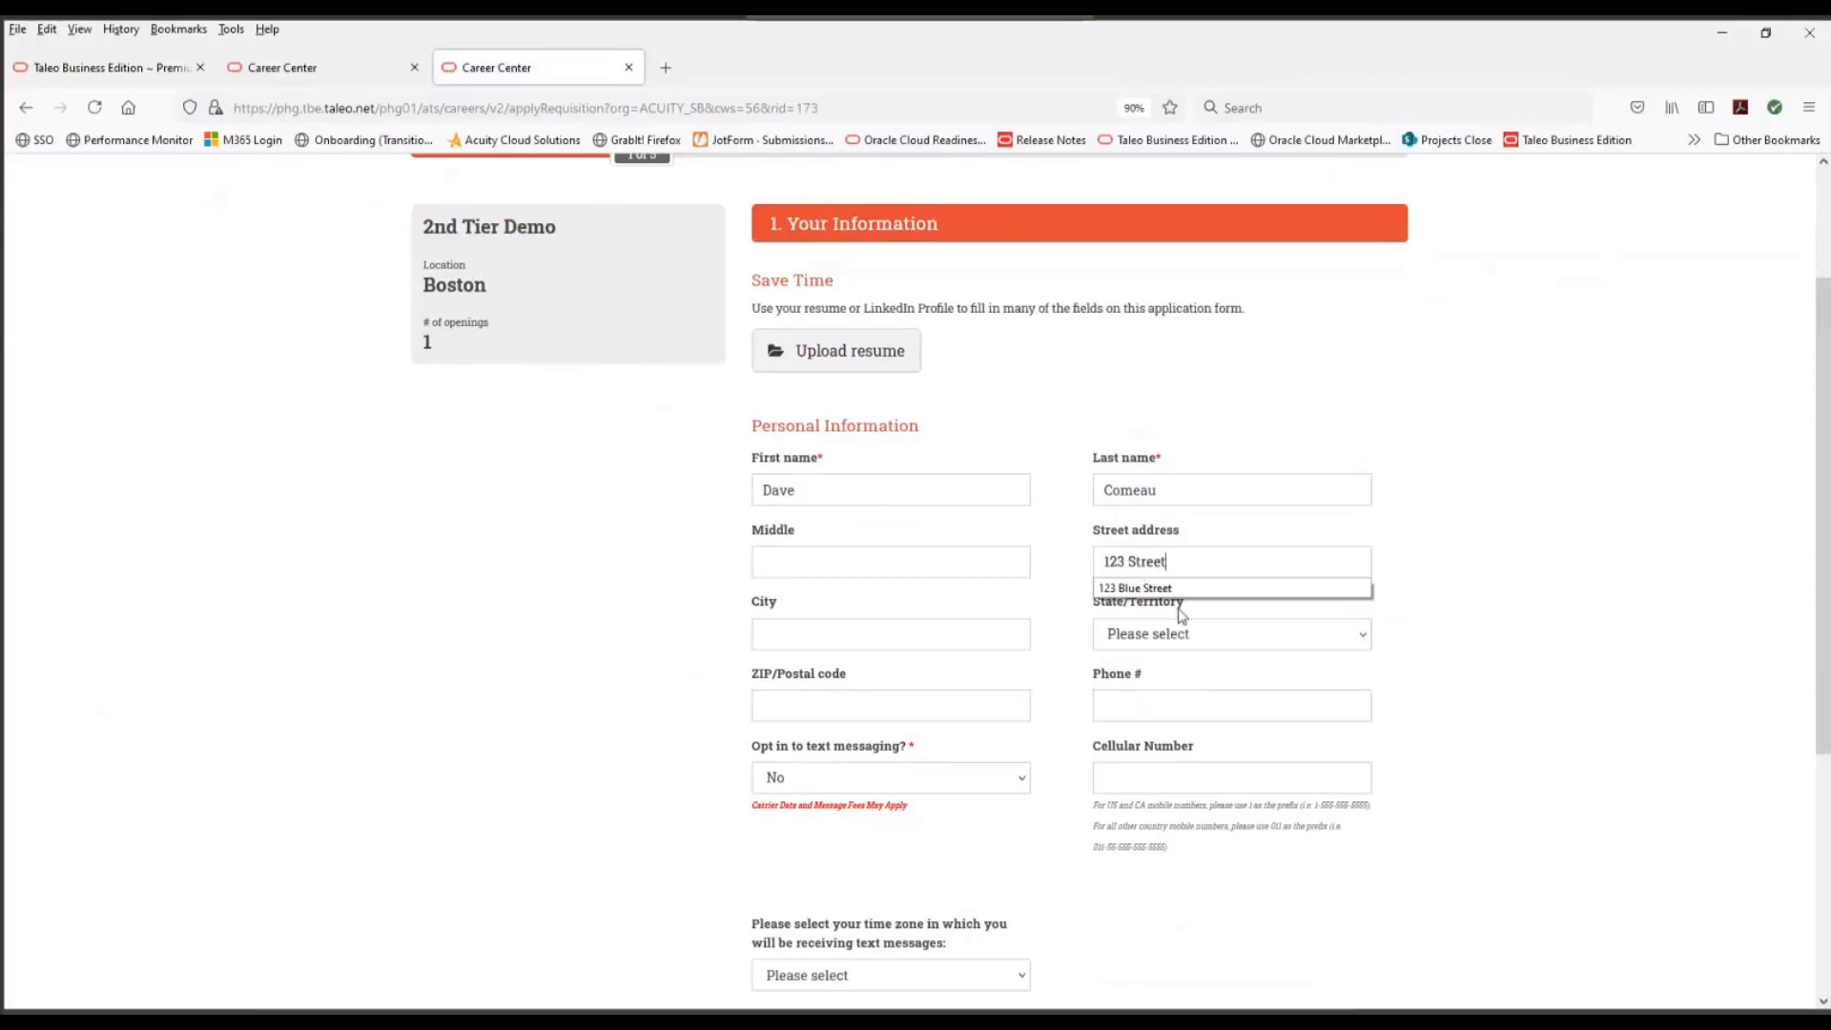
pyautogui.click(1493, 680)
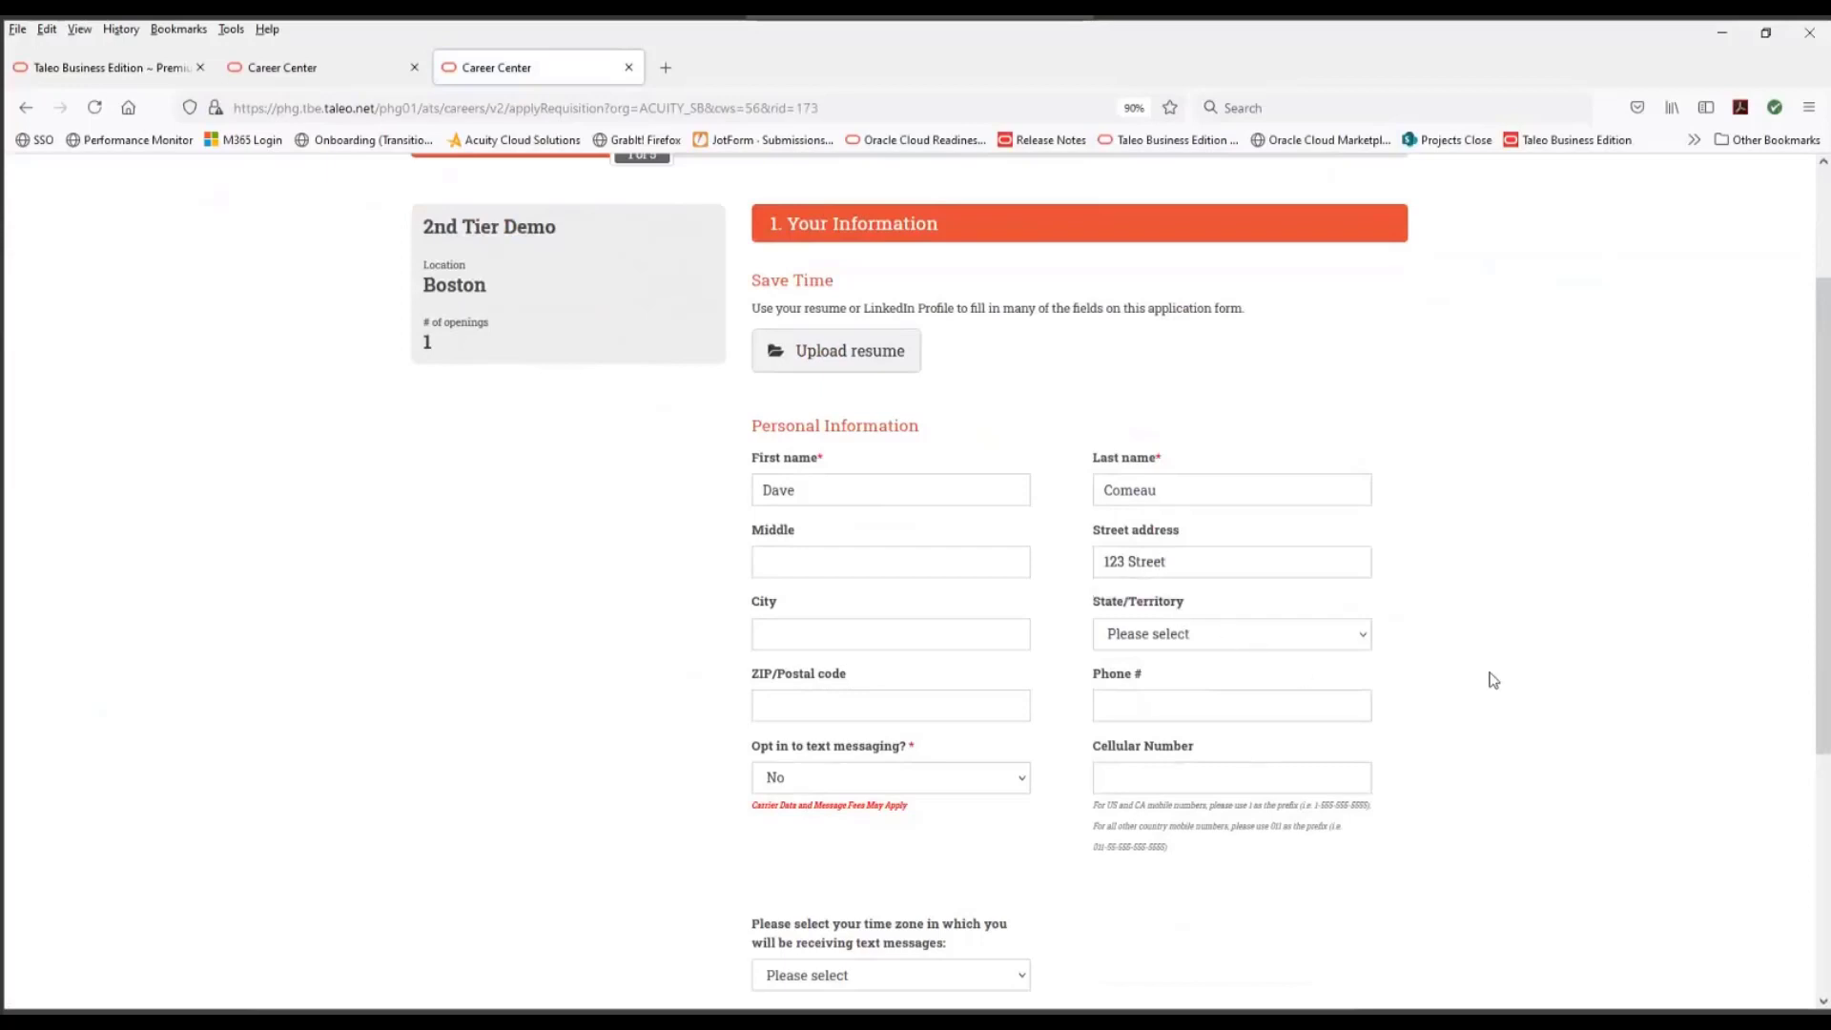
pyautogui.scroll(-4, 1483, 684)
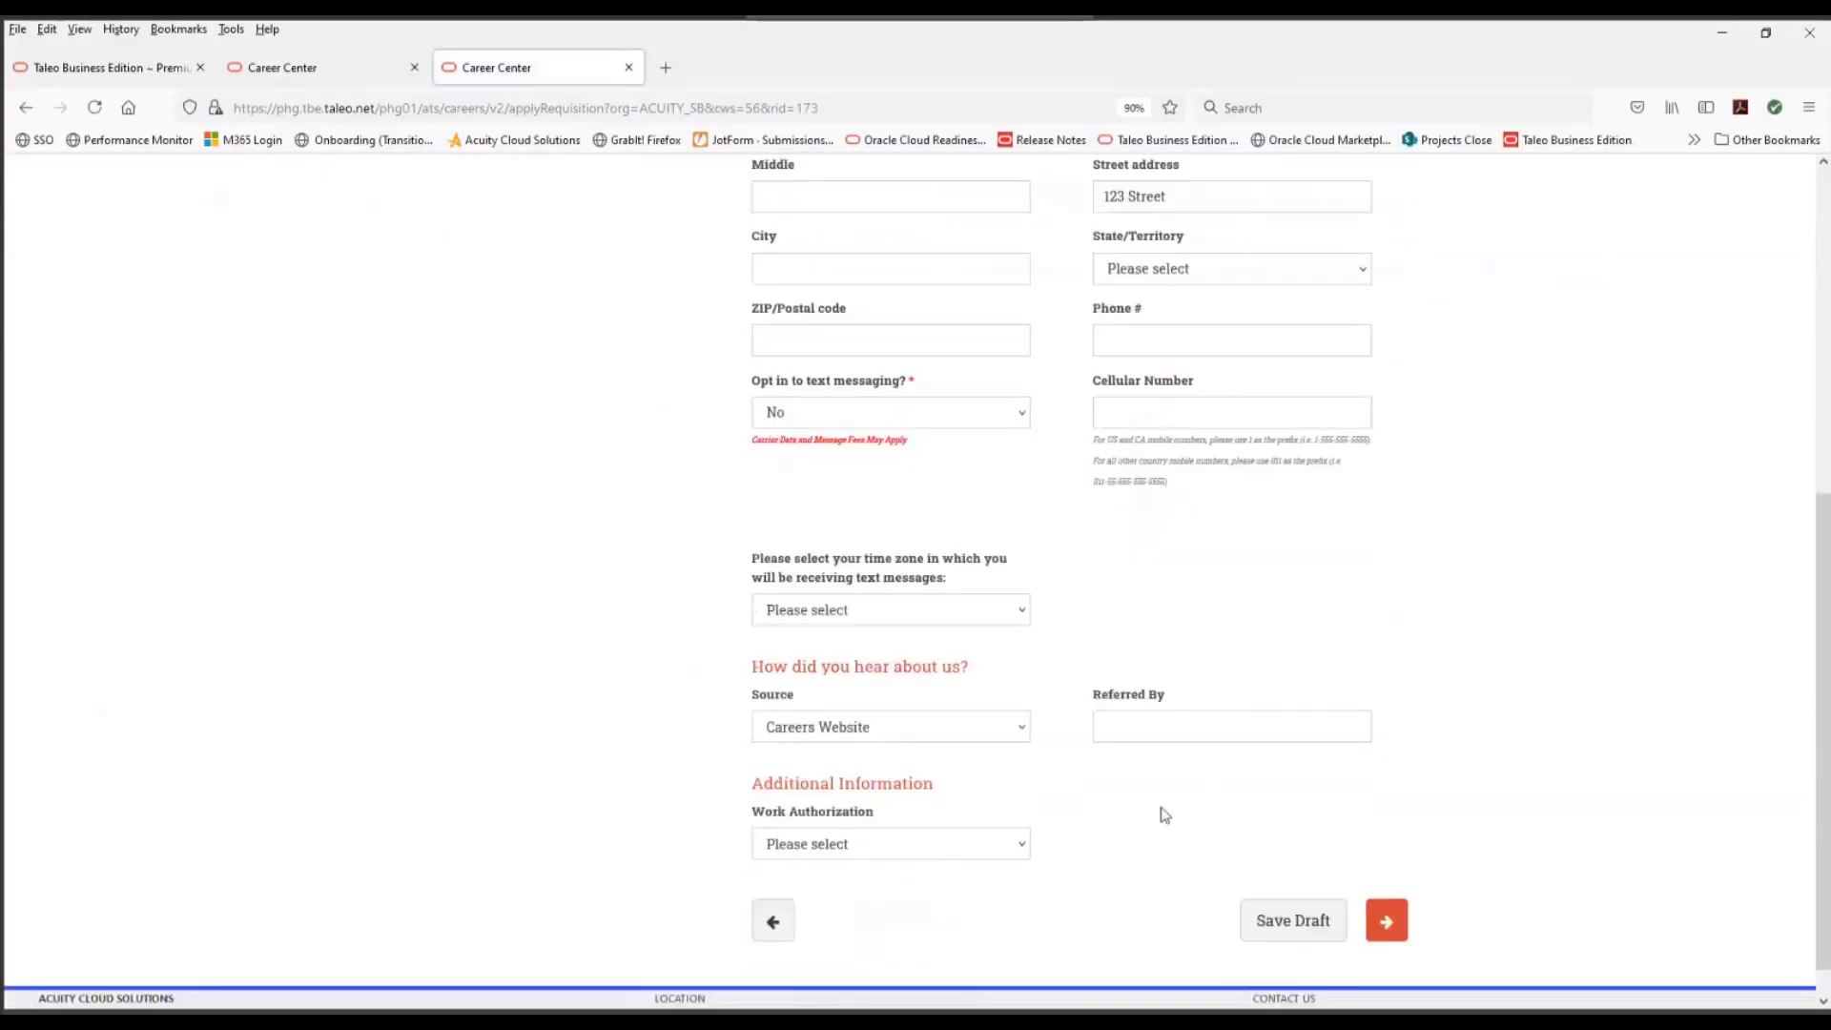
pyautogui.click(1388, 922)
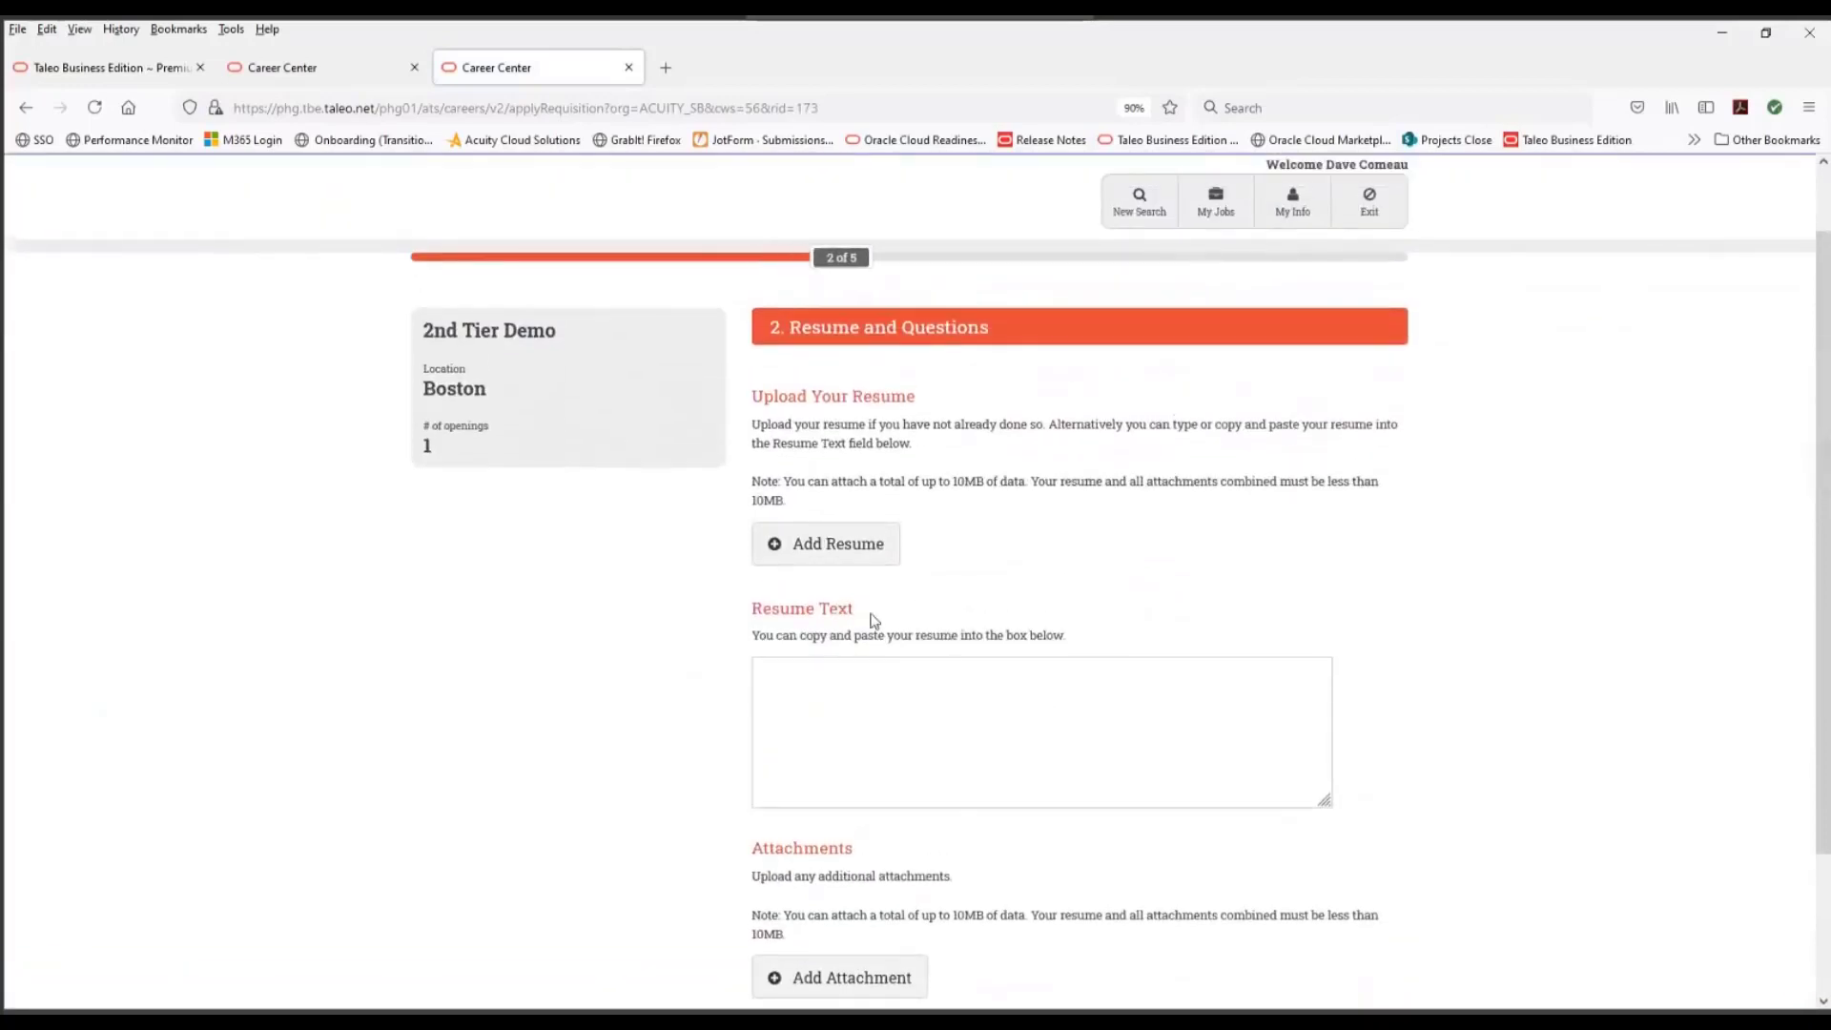
pyautogui.scroll(-2, 1449, 872)
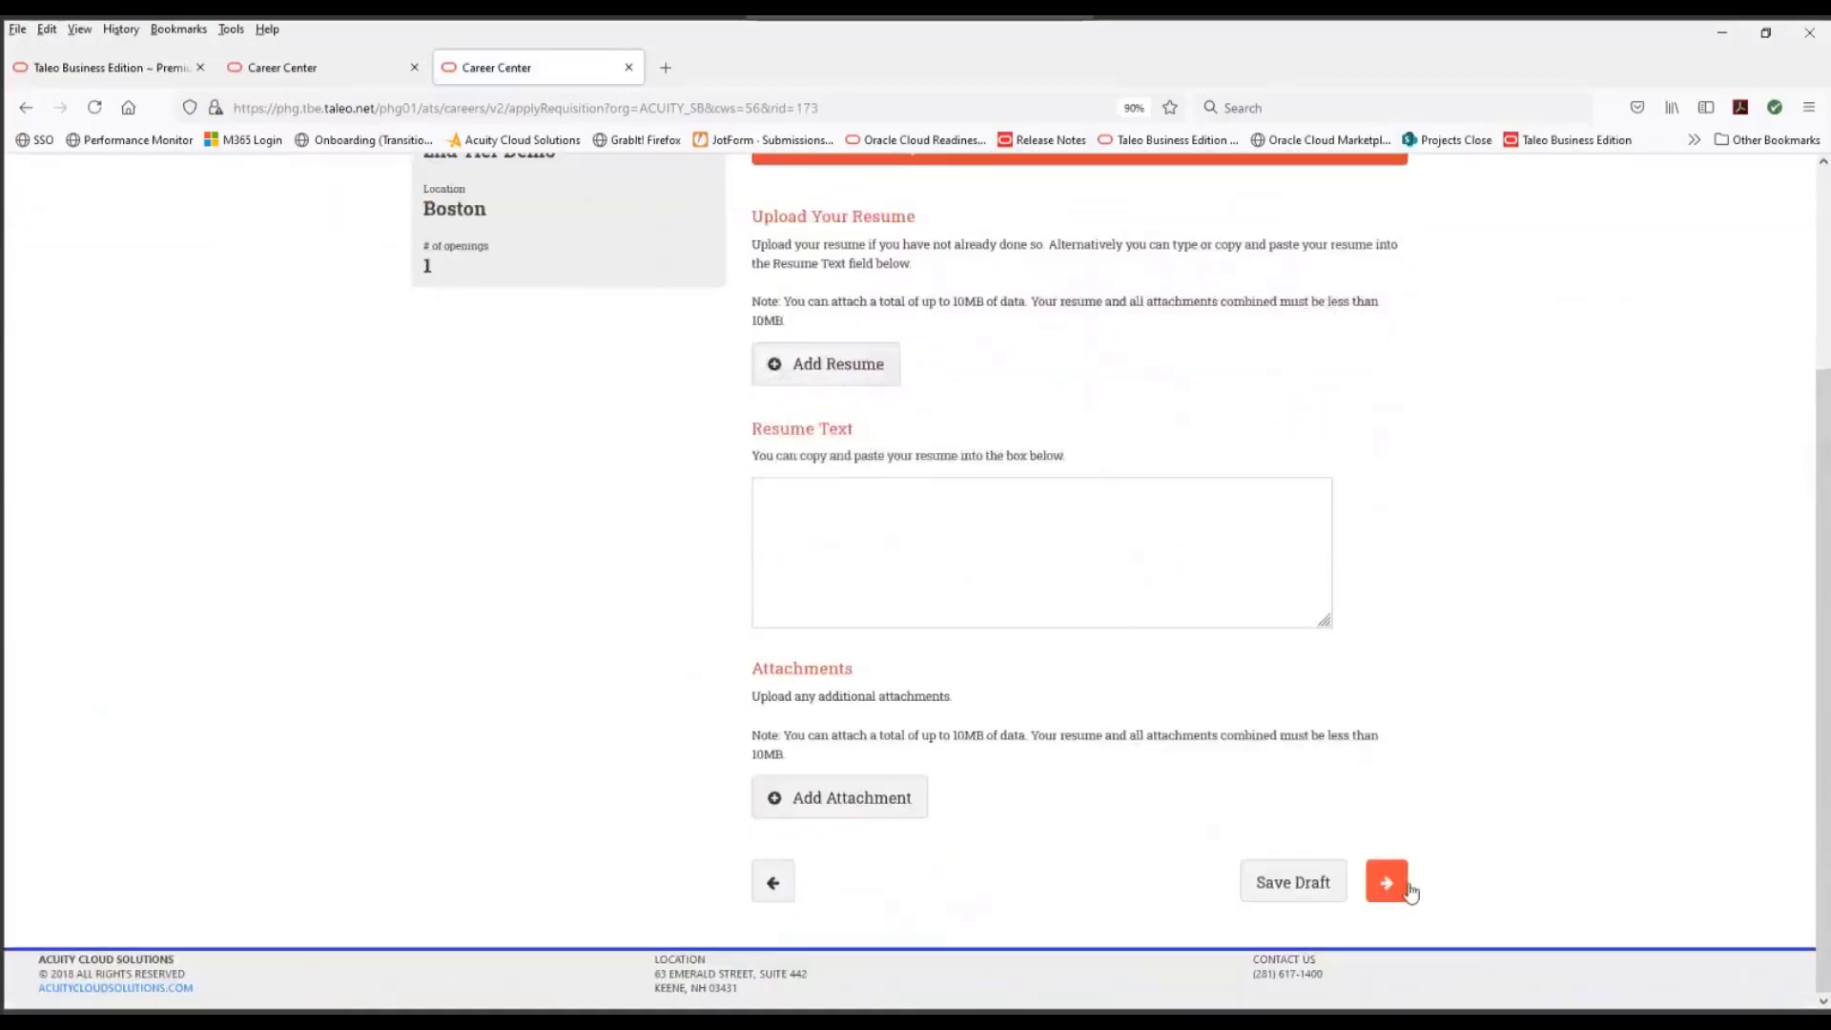
pyautogui.click(1392, 882)
# - Start a new work history entry with the title Work at 123 Company
pyautogui.click(862, 510)
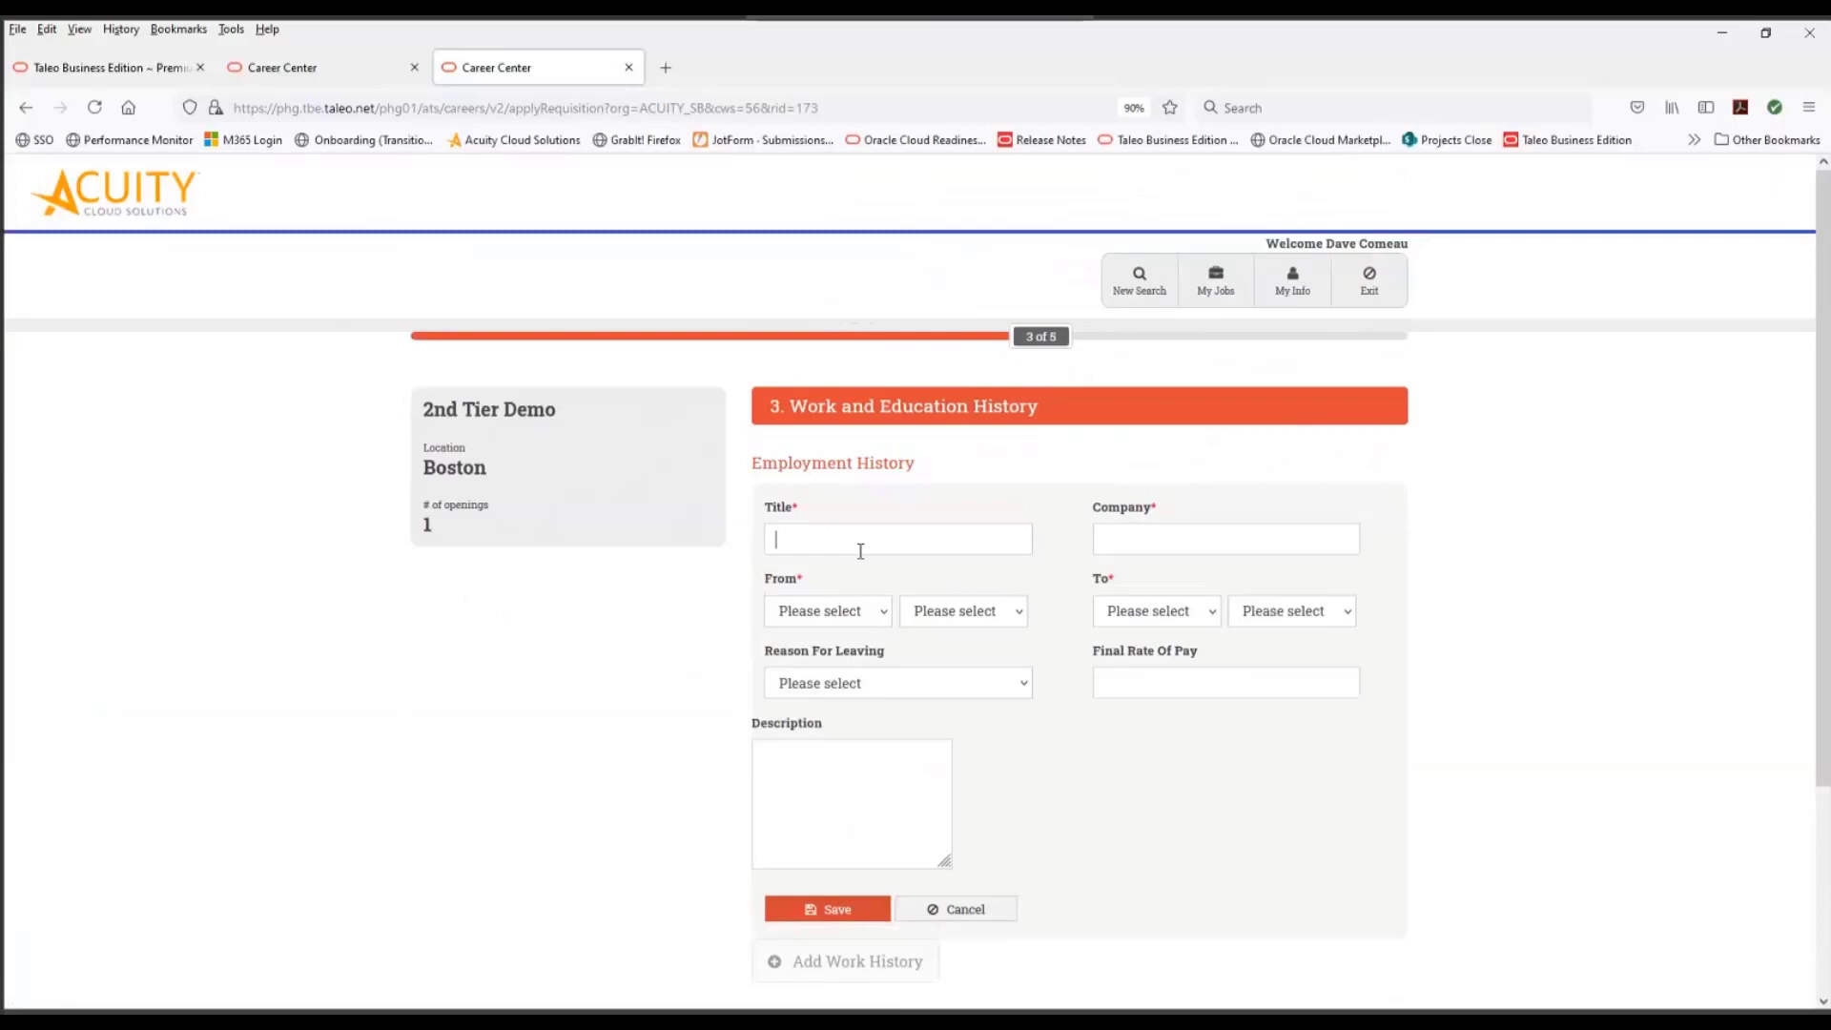
pyautogui.write('W')
pyautogui.write('ork')
pyautogui.write('123')
pyautogui.write(' Company')
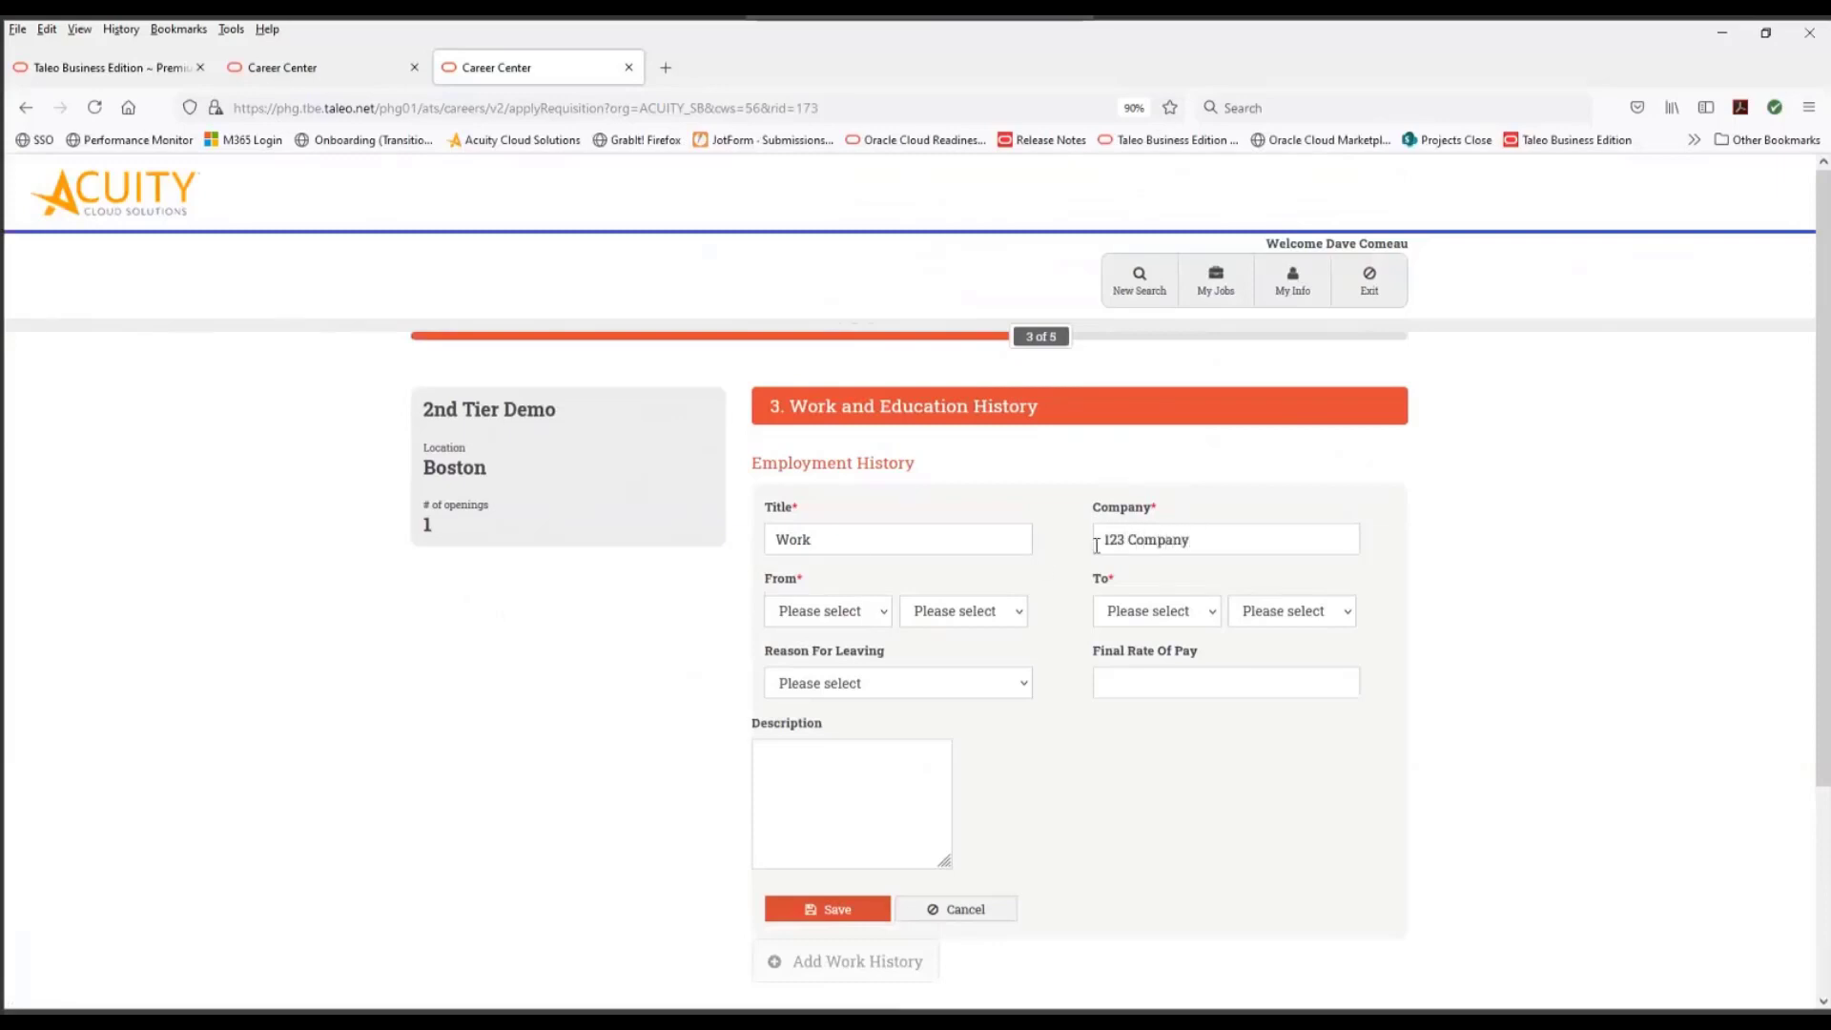
# - Date the employment from April 2015 to the present and save the work history entry
pyautogui.click(849, 613)
pyautogui.click(801, 740)
pyautogui.click(989, 613)
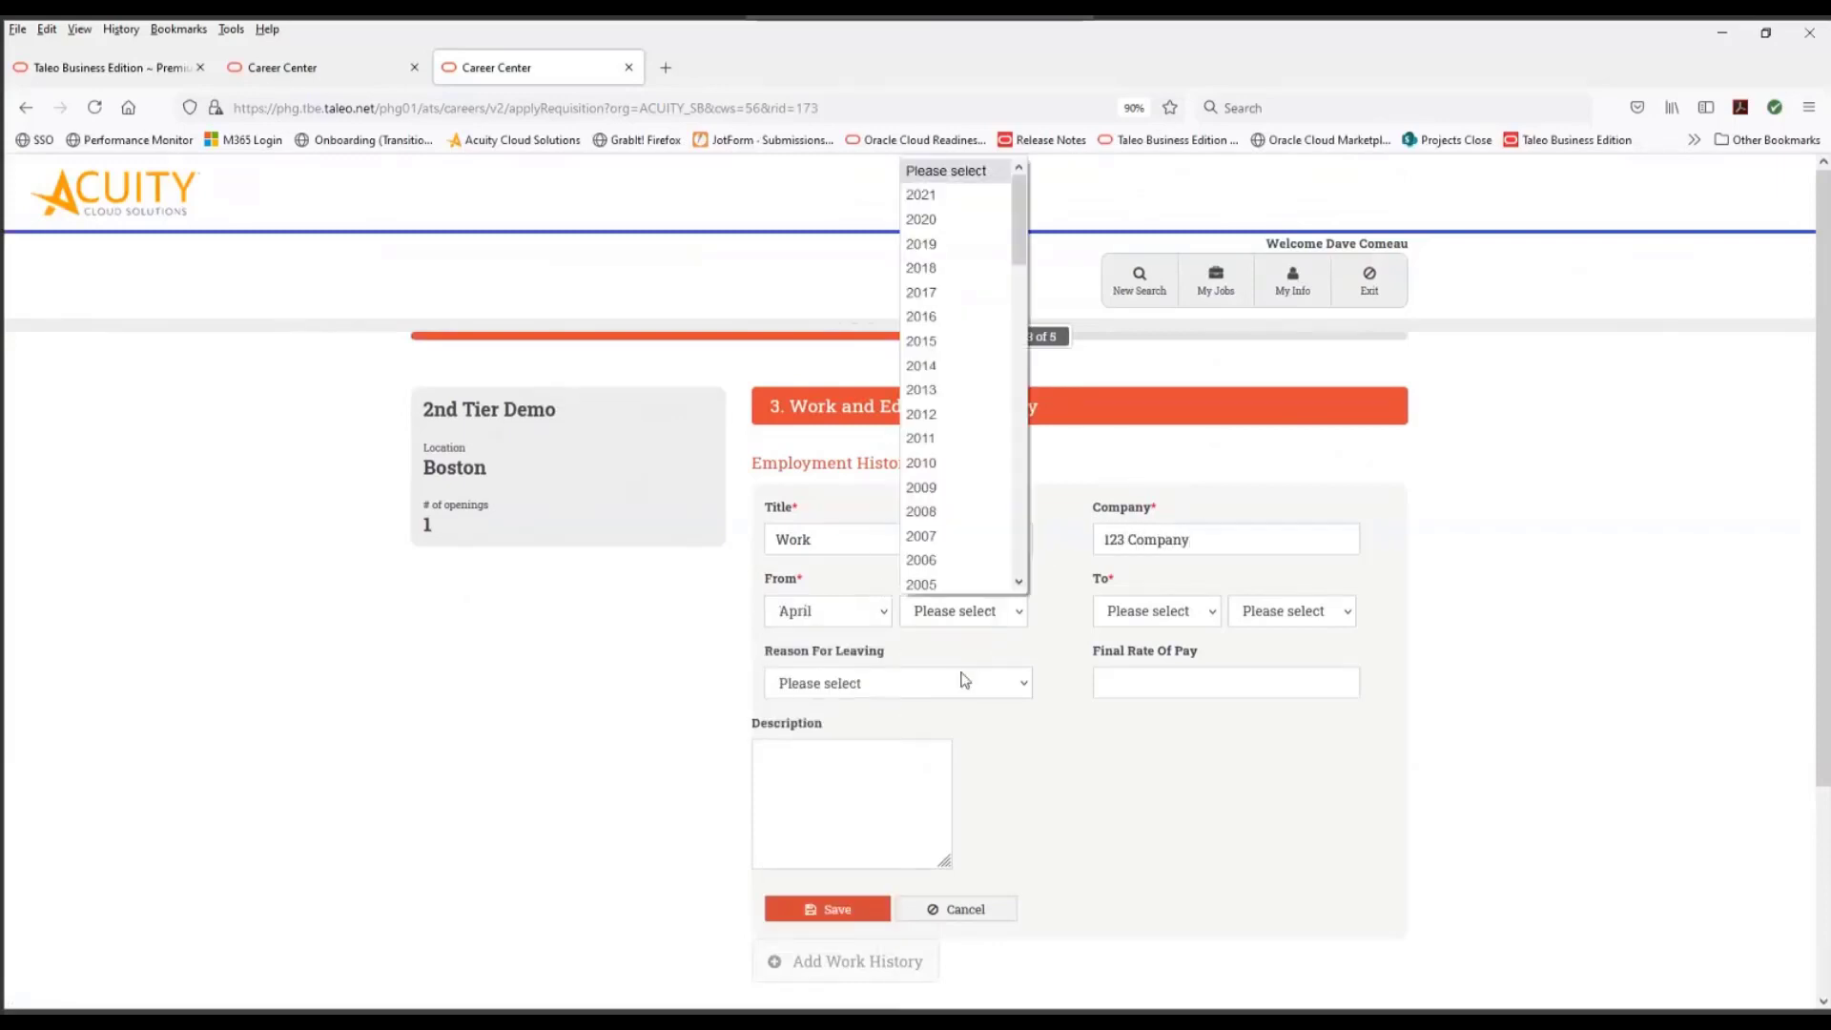
pyautogui.click(944, 343)
pyautogui.click(1283, 611)
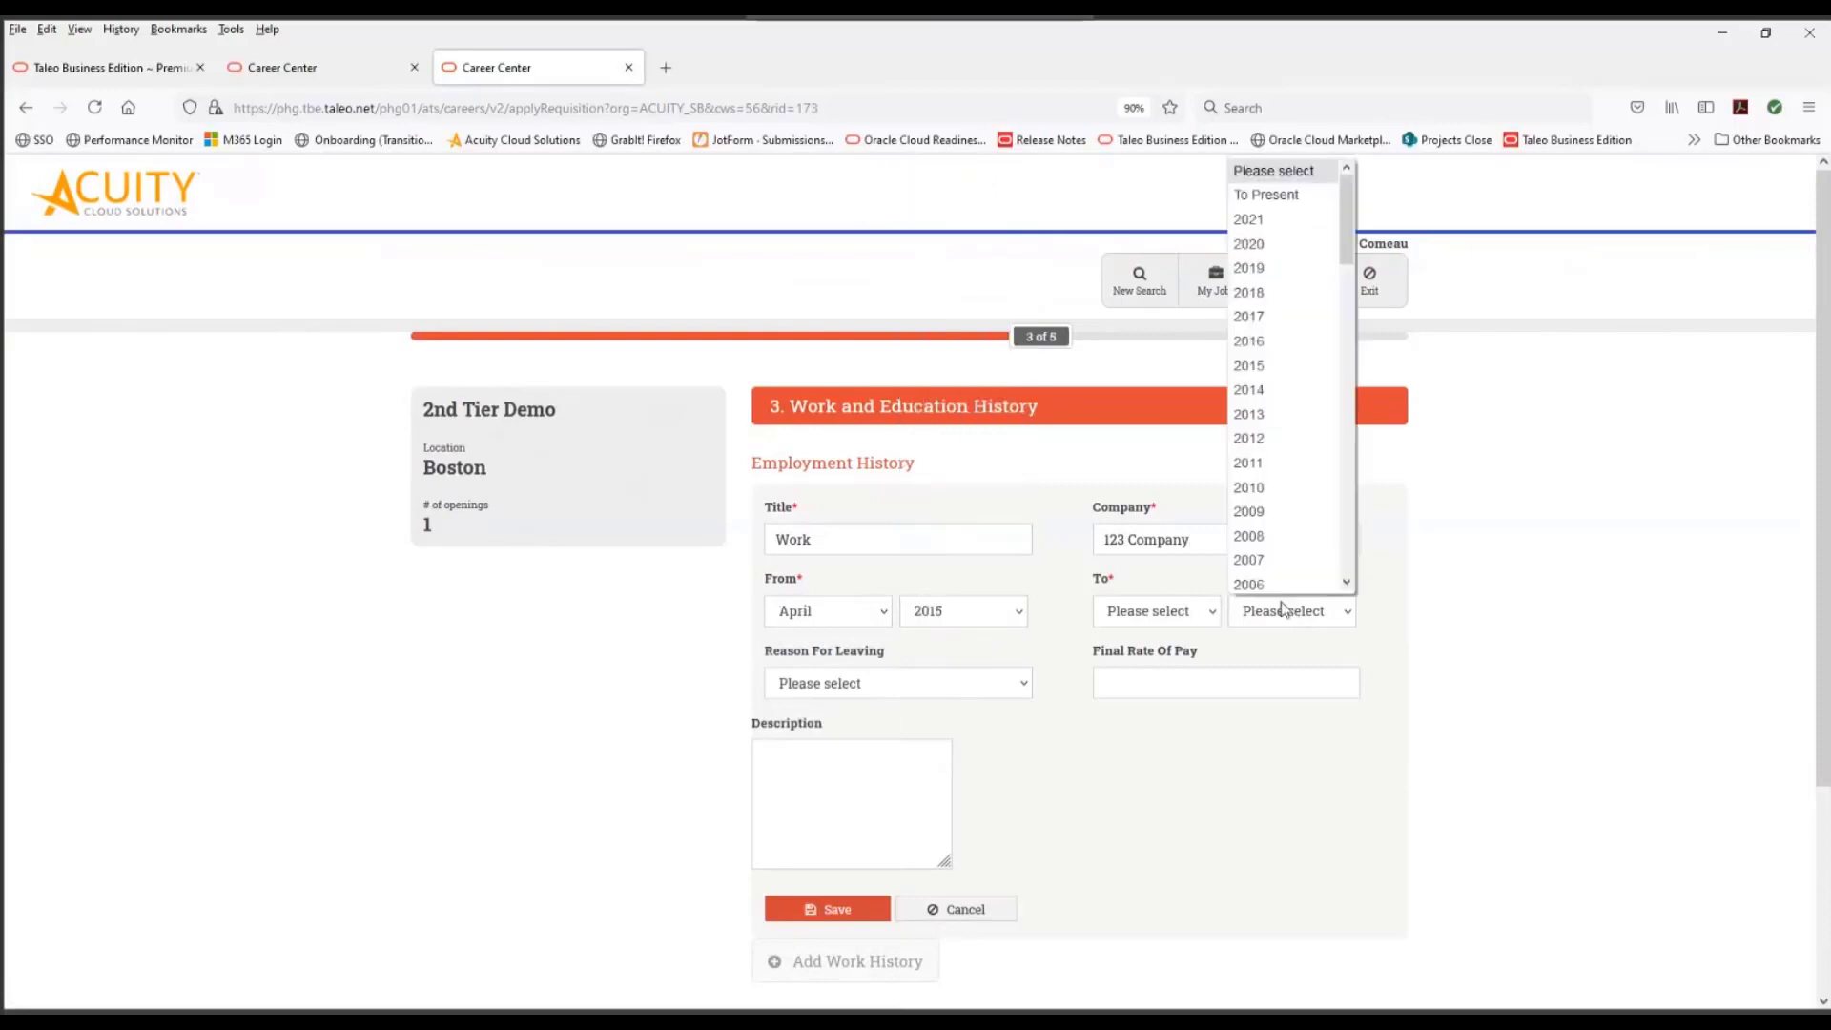
pyautogui.click(1280, 194)
pyautogui.scroll(-2, 915, 820)
pyautogui.click(836, 736)
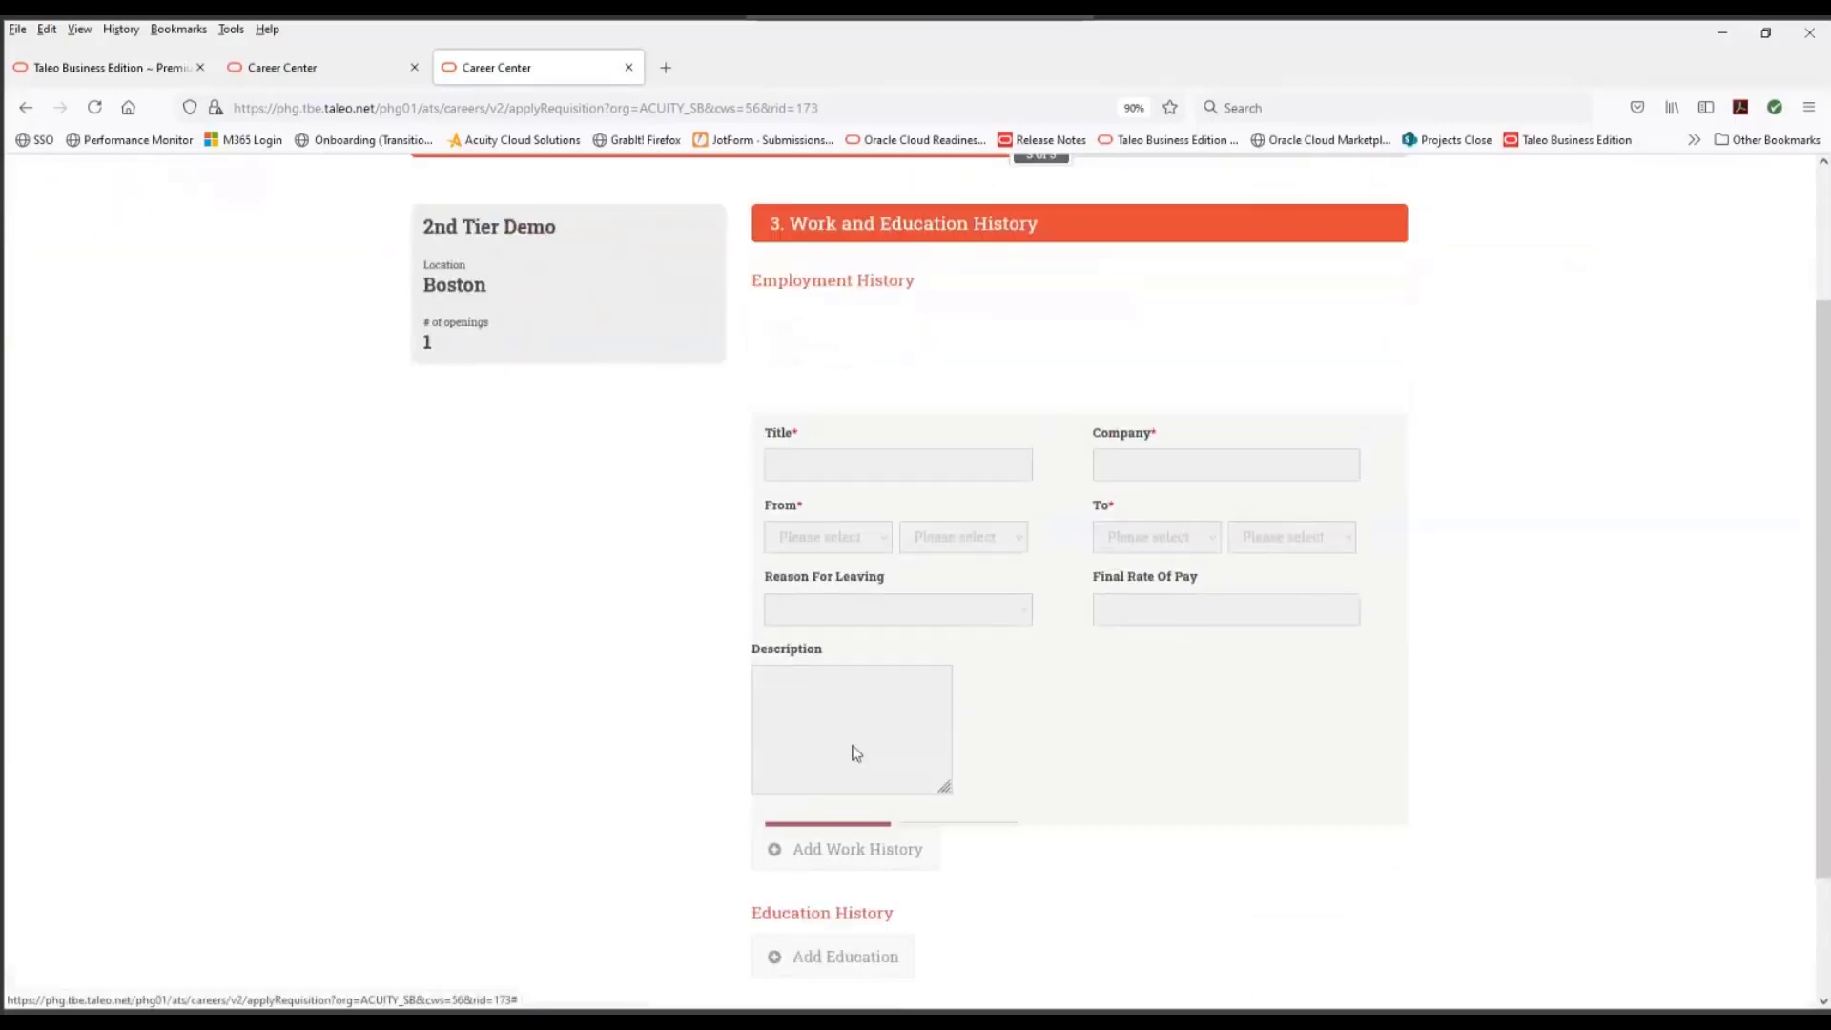
# - Start a new education entry dated from August 2008 to August 2012
pyautogui.click(822, 739)
pyautogui.click(815, 755)
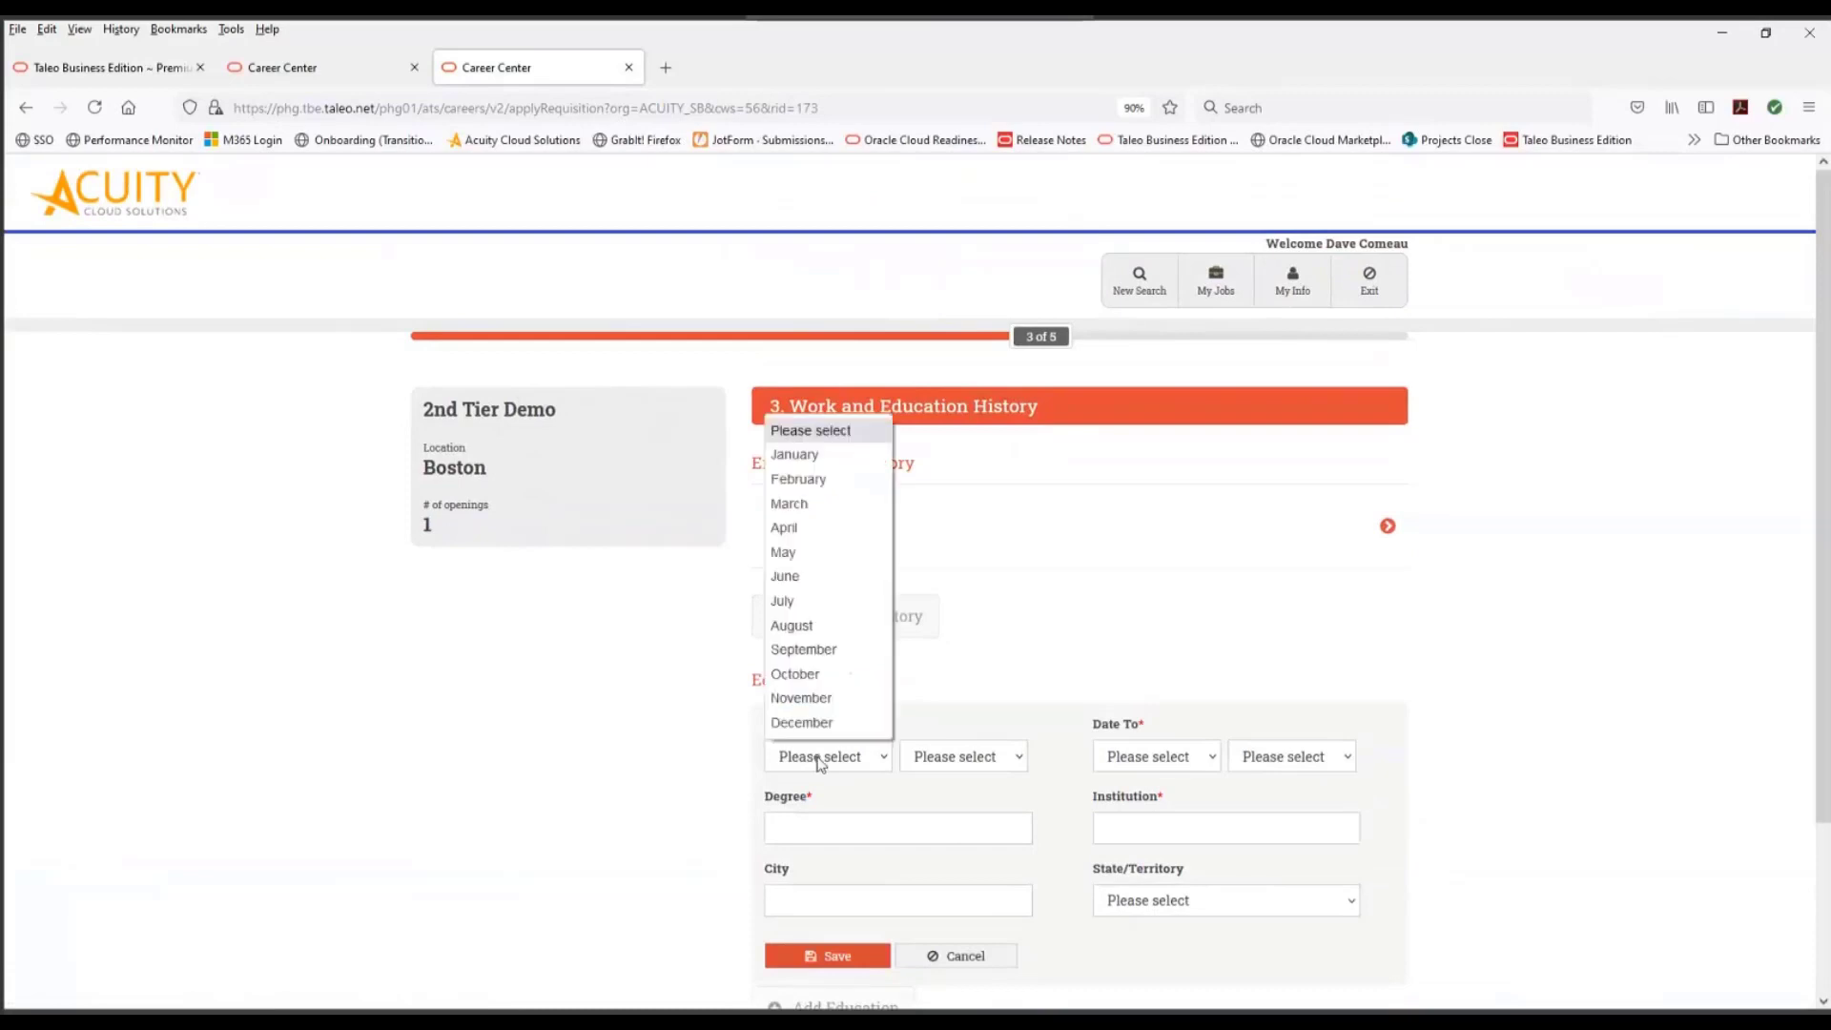
pyautogui.click(810, 626)
pyautogui.click(916, 755)
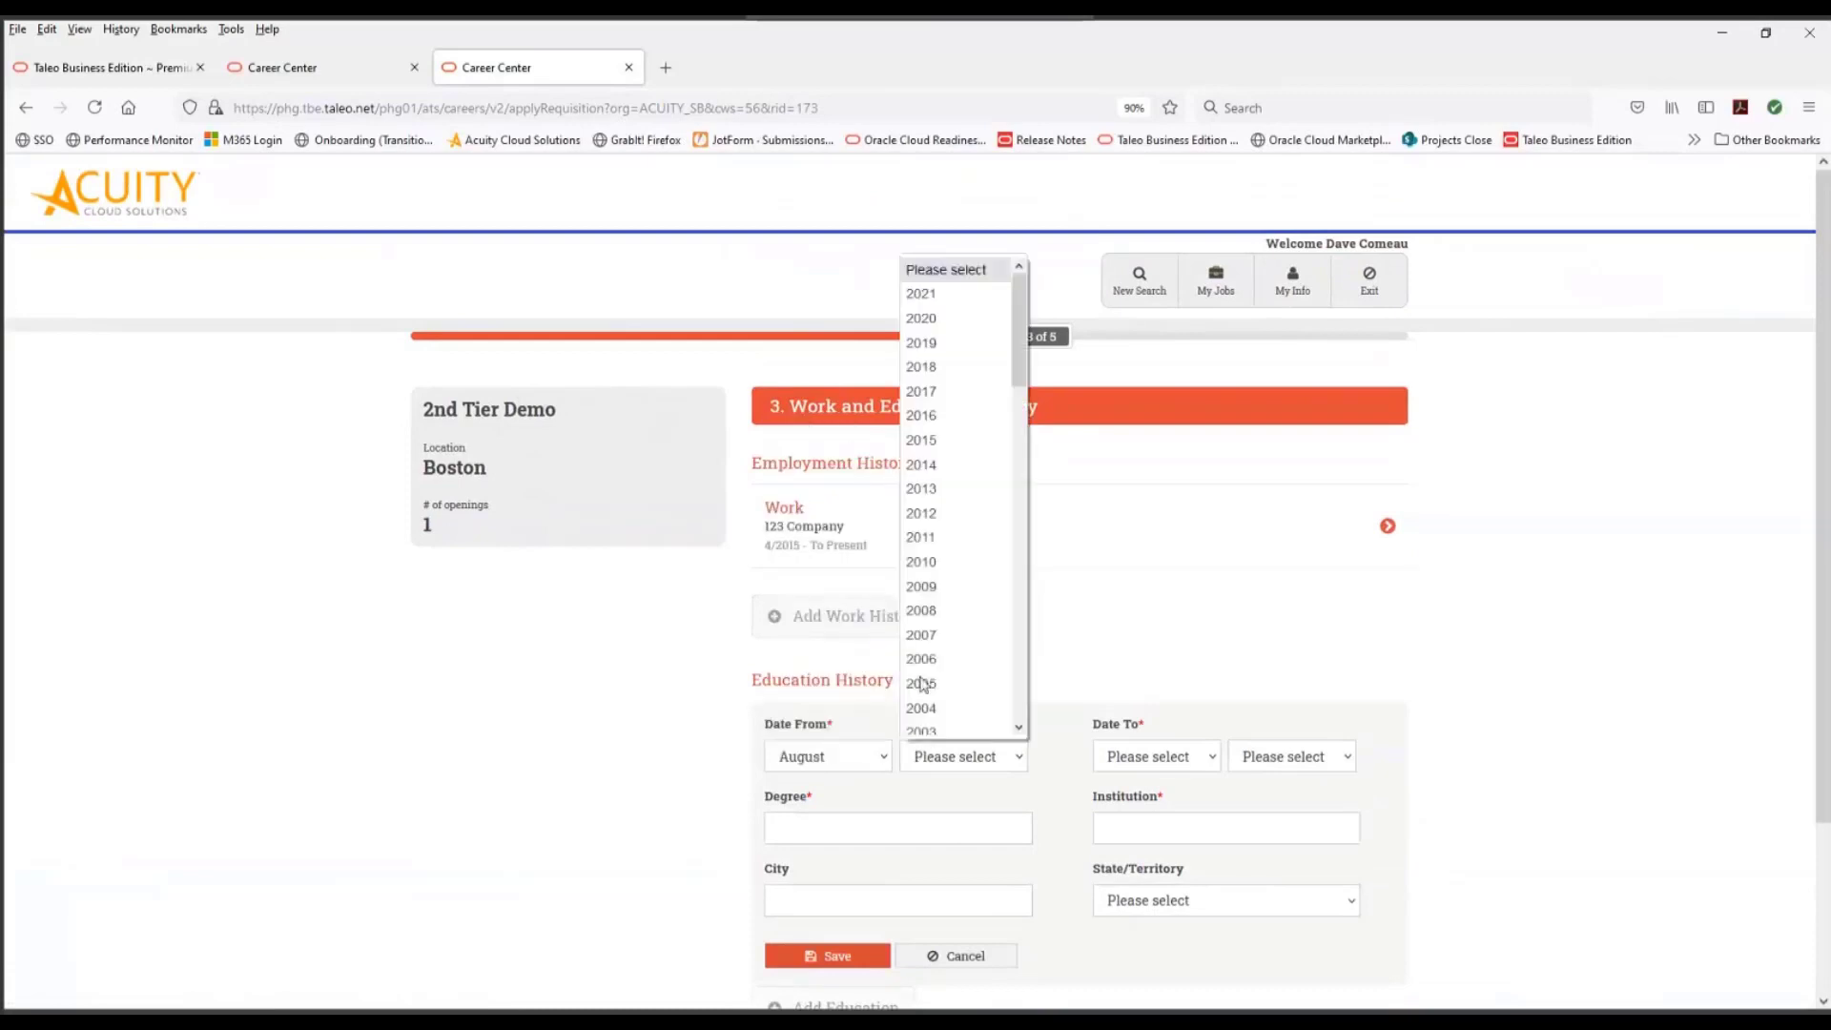
pyautogui.click(920, 610)
pyautogui.click(1148, 760)
pyautogui.click(1149, 629)
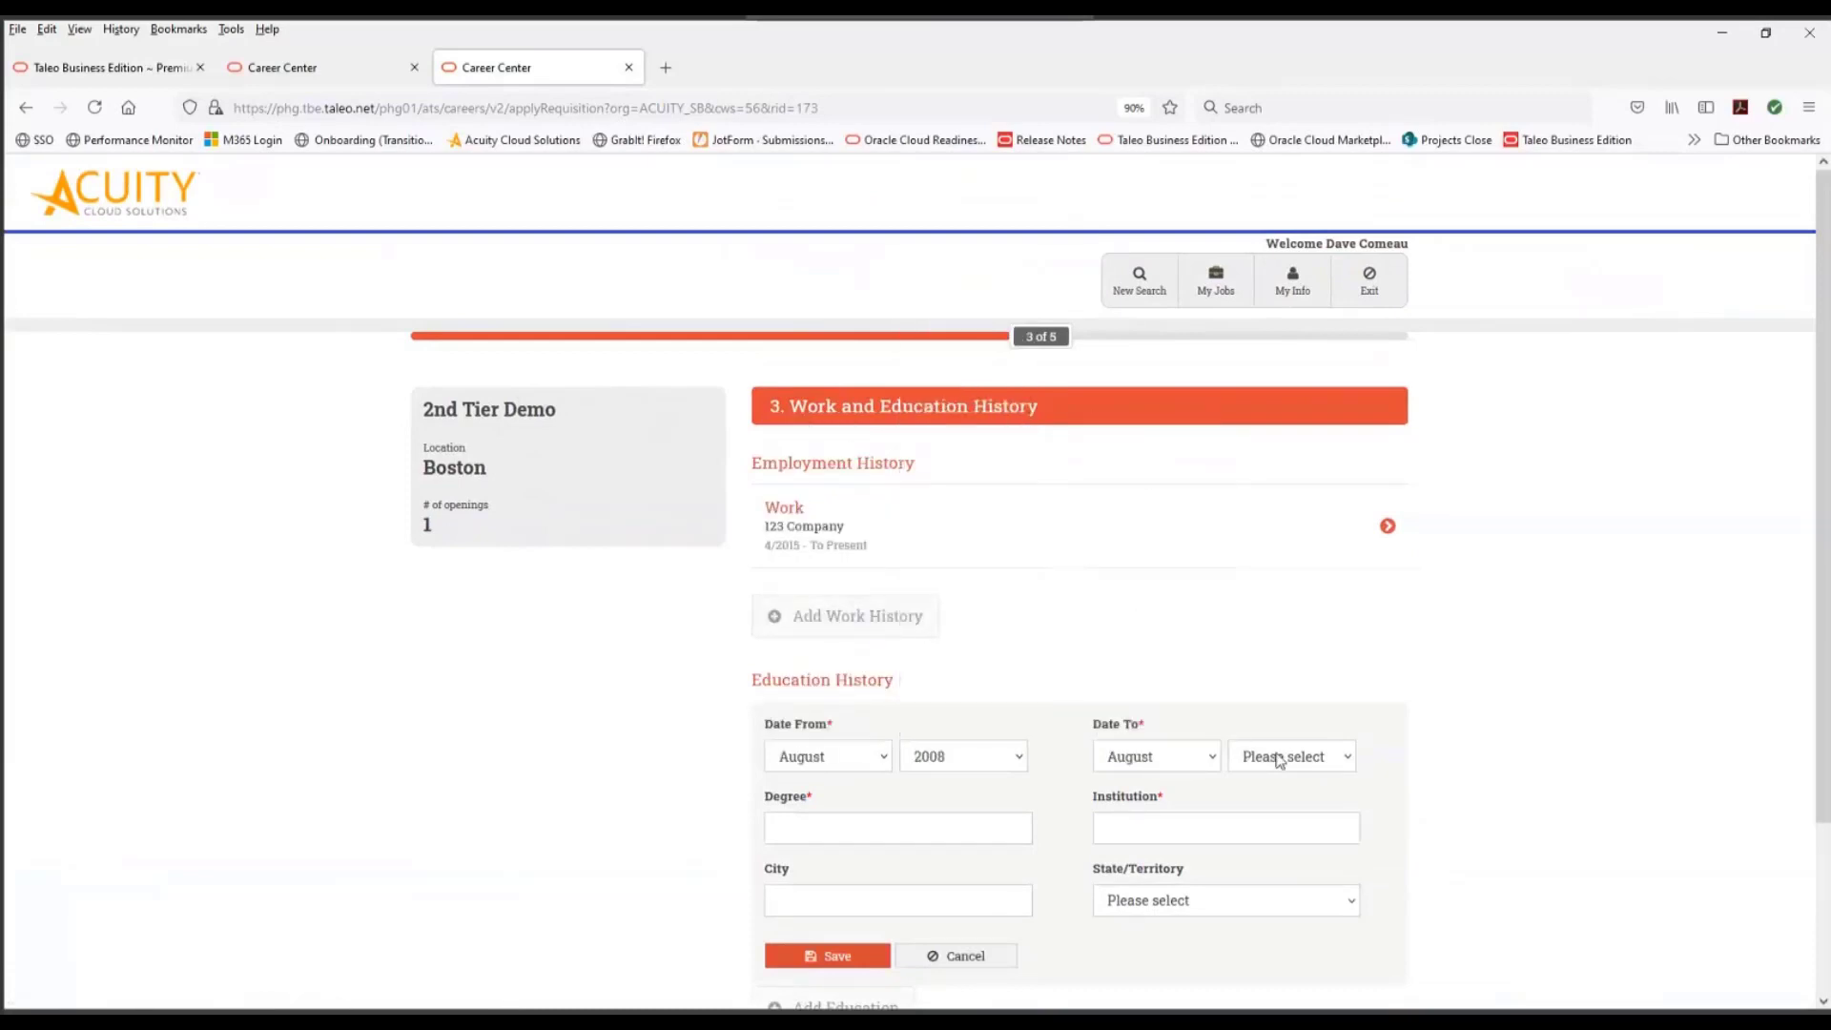
pyautogui.click(1279, 760)
pyautogui.click(1272, 648)
# - Set the degree to Bachelor's and the institution to 123 Institution, and save the education entry
pyautogui.click(890, 836)
pyautogui.write("Bachelor's")
pyautogui.click(1215, 821)
pyautogui.write('123 In')
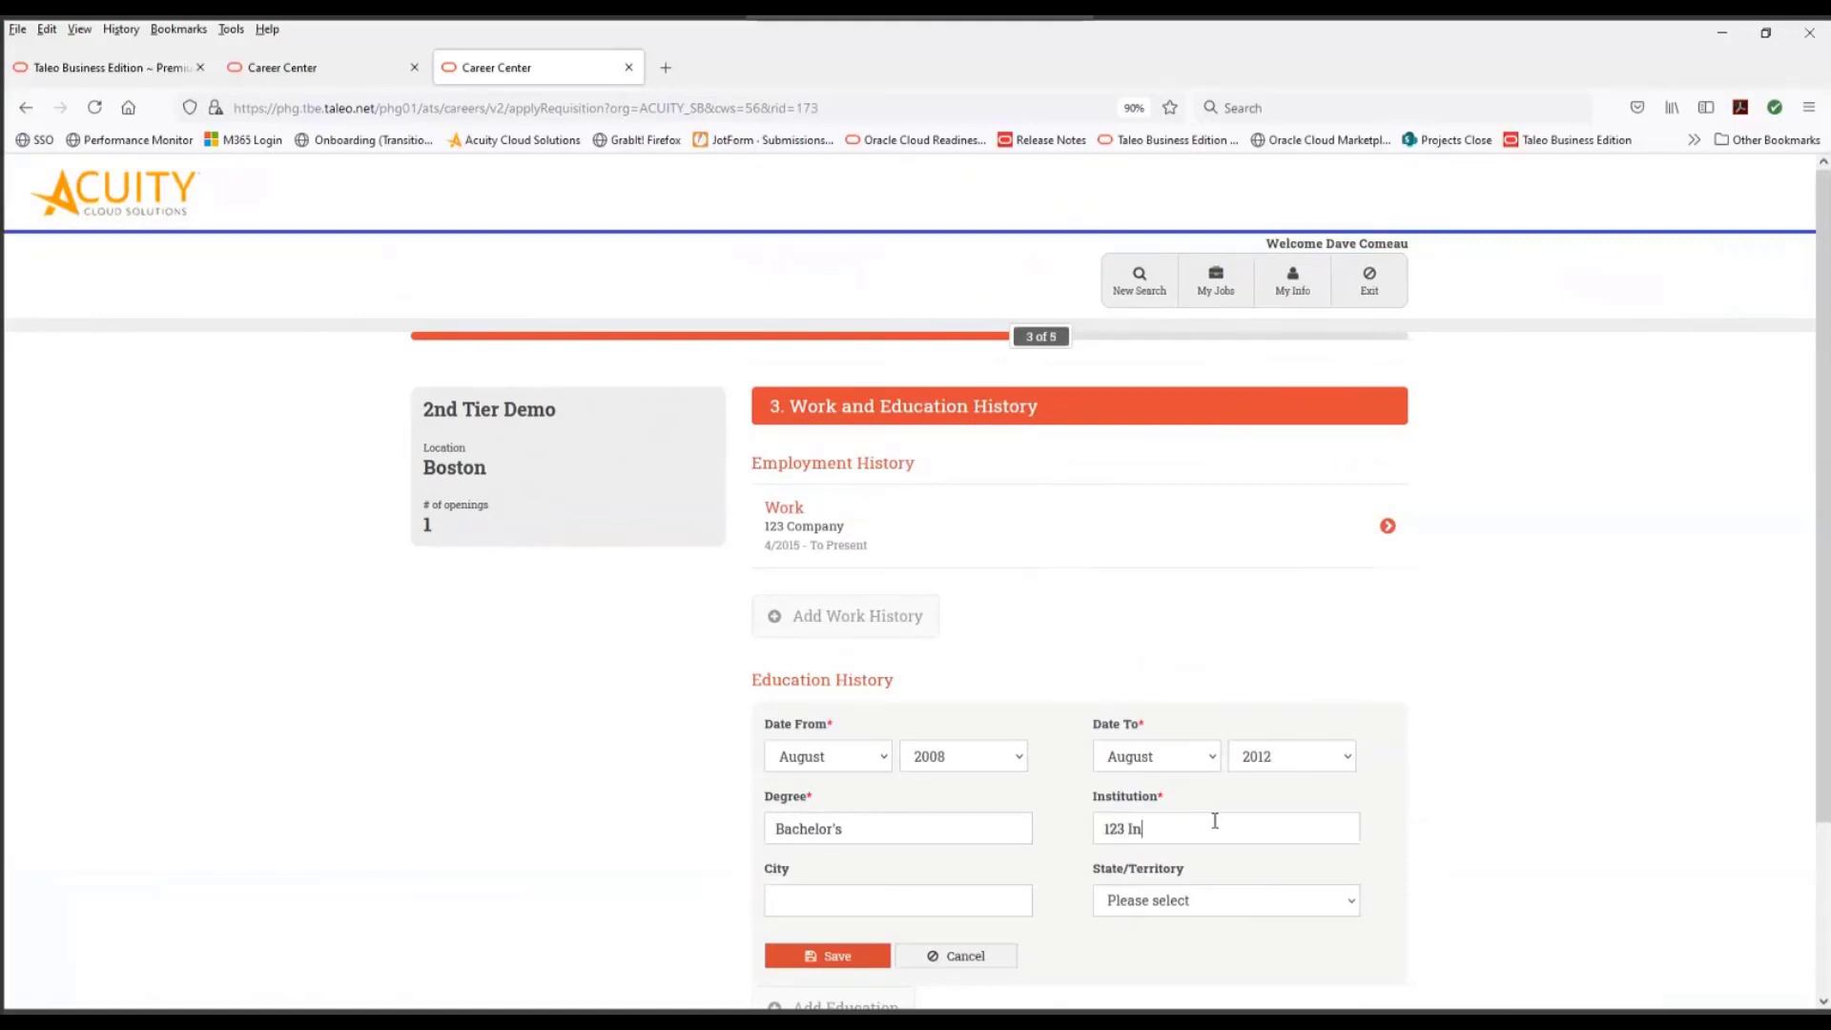
pyautogui.write('stitution')
pyautogui.scroll(-3, 982, 906)
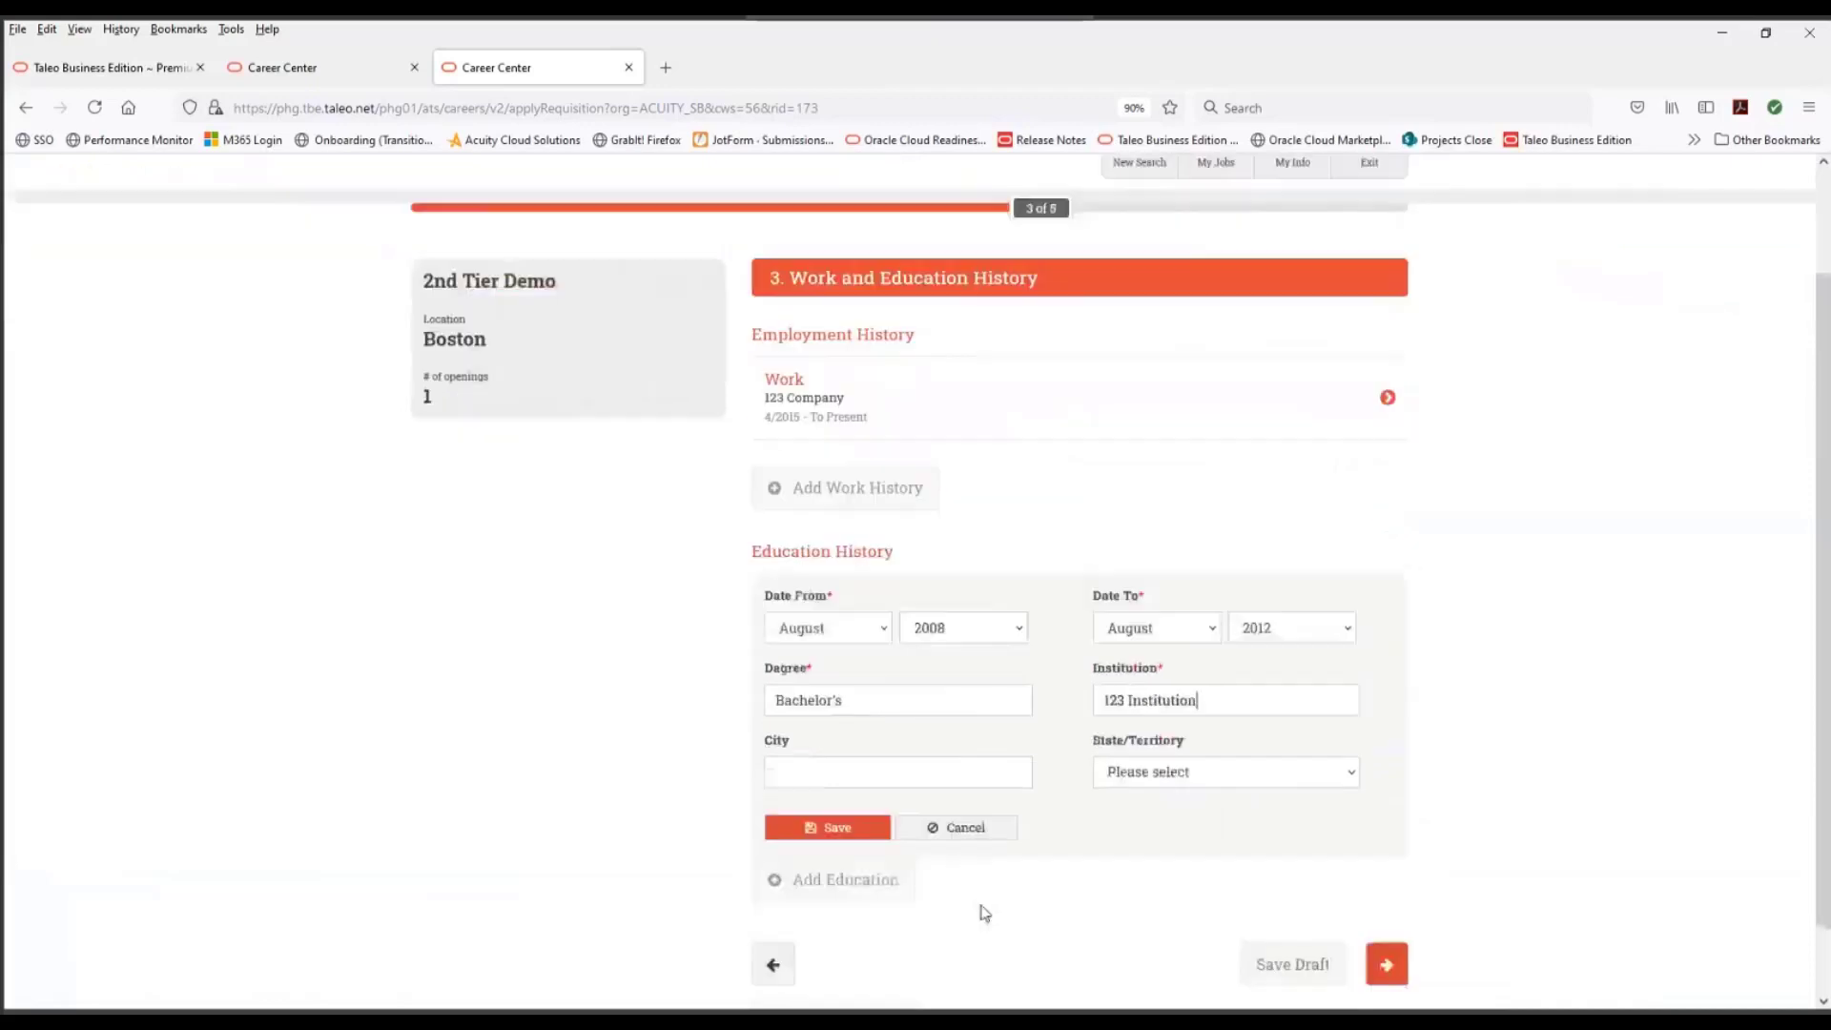
pyautogui.click(870, 769)
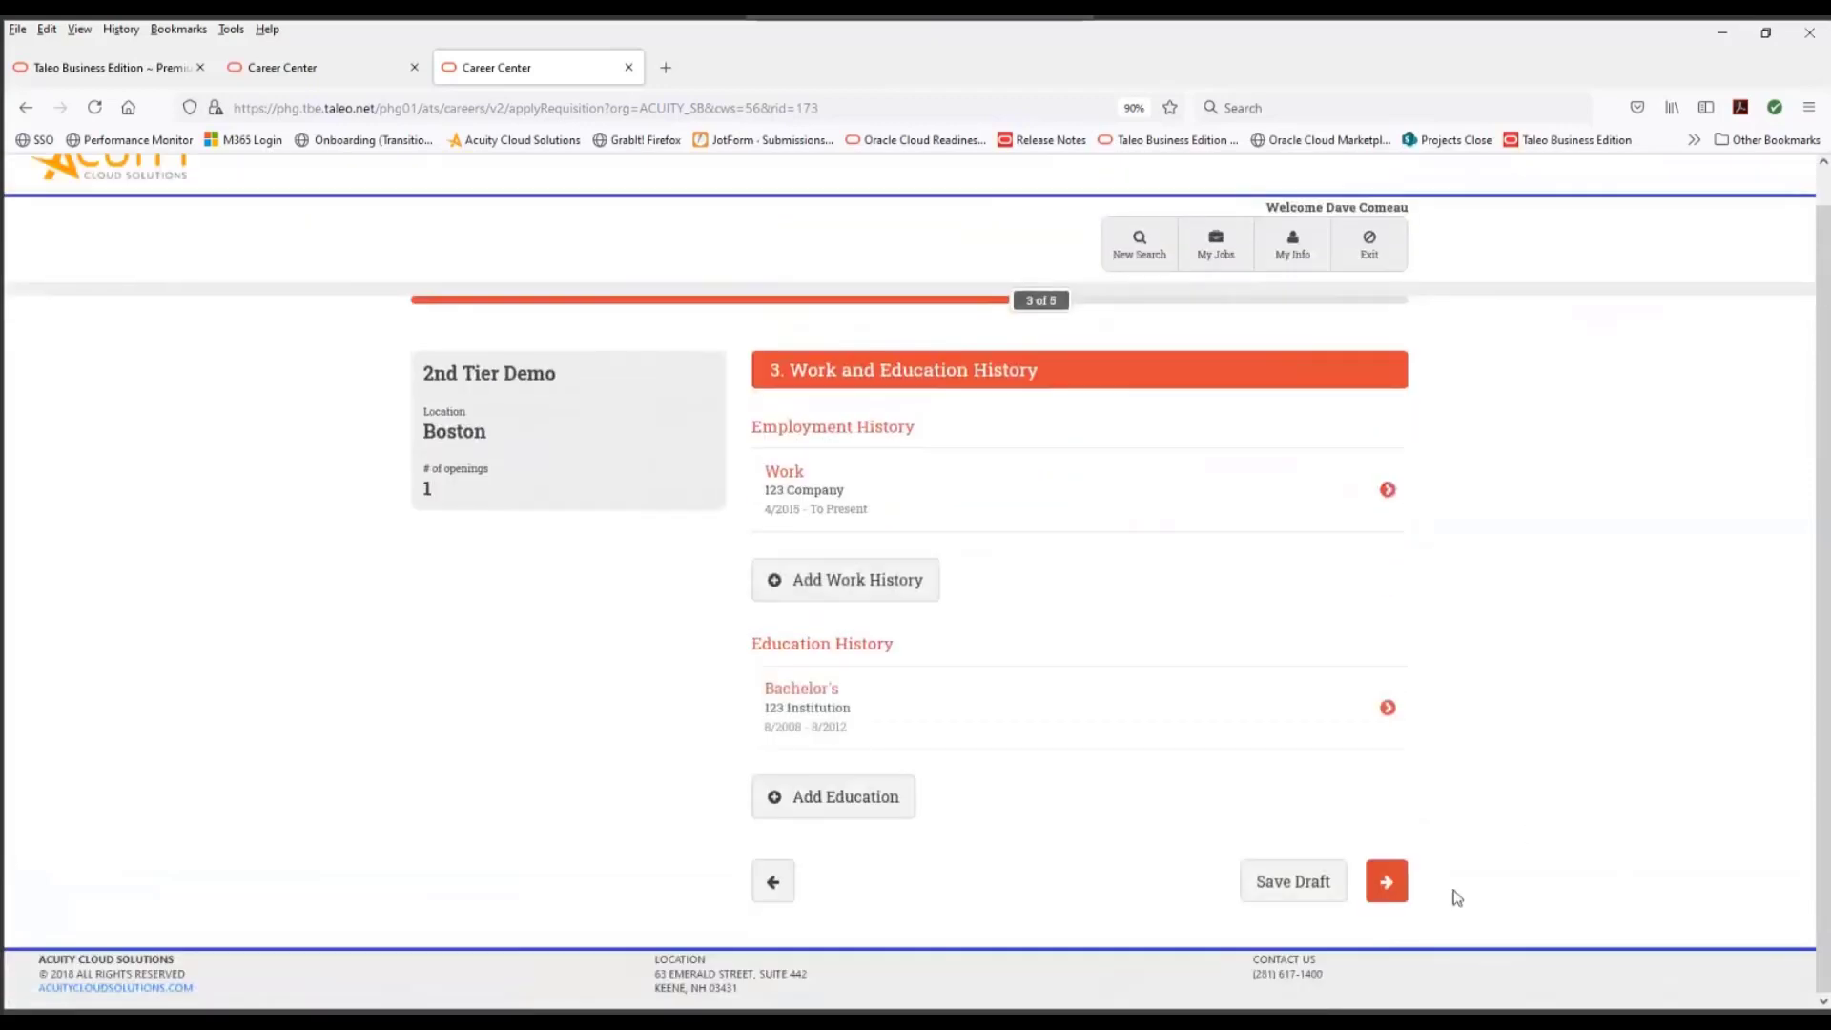
# - Under Other History, add and save a reference named Test Reference with an email address, and continue to Review and Submit
pyautogui.click(1386, 881)
pyautogui.click(818, 500)
pyautogui.click(879, 533)
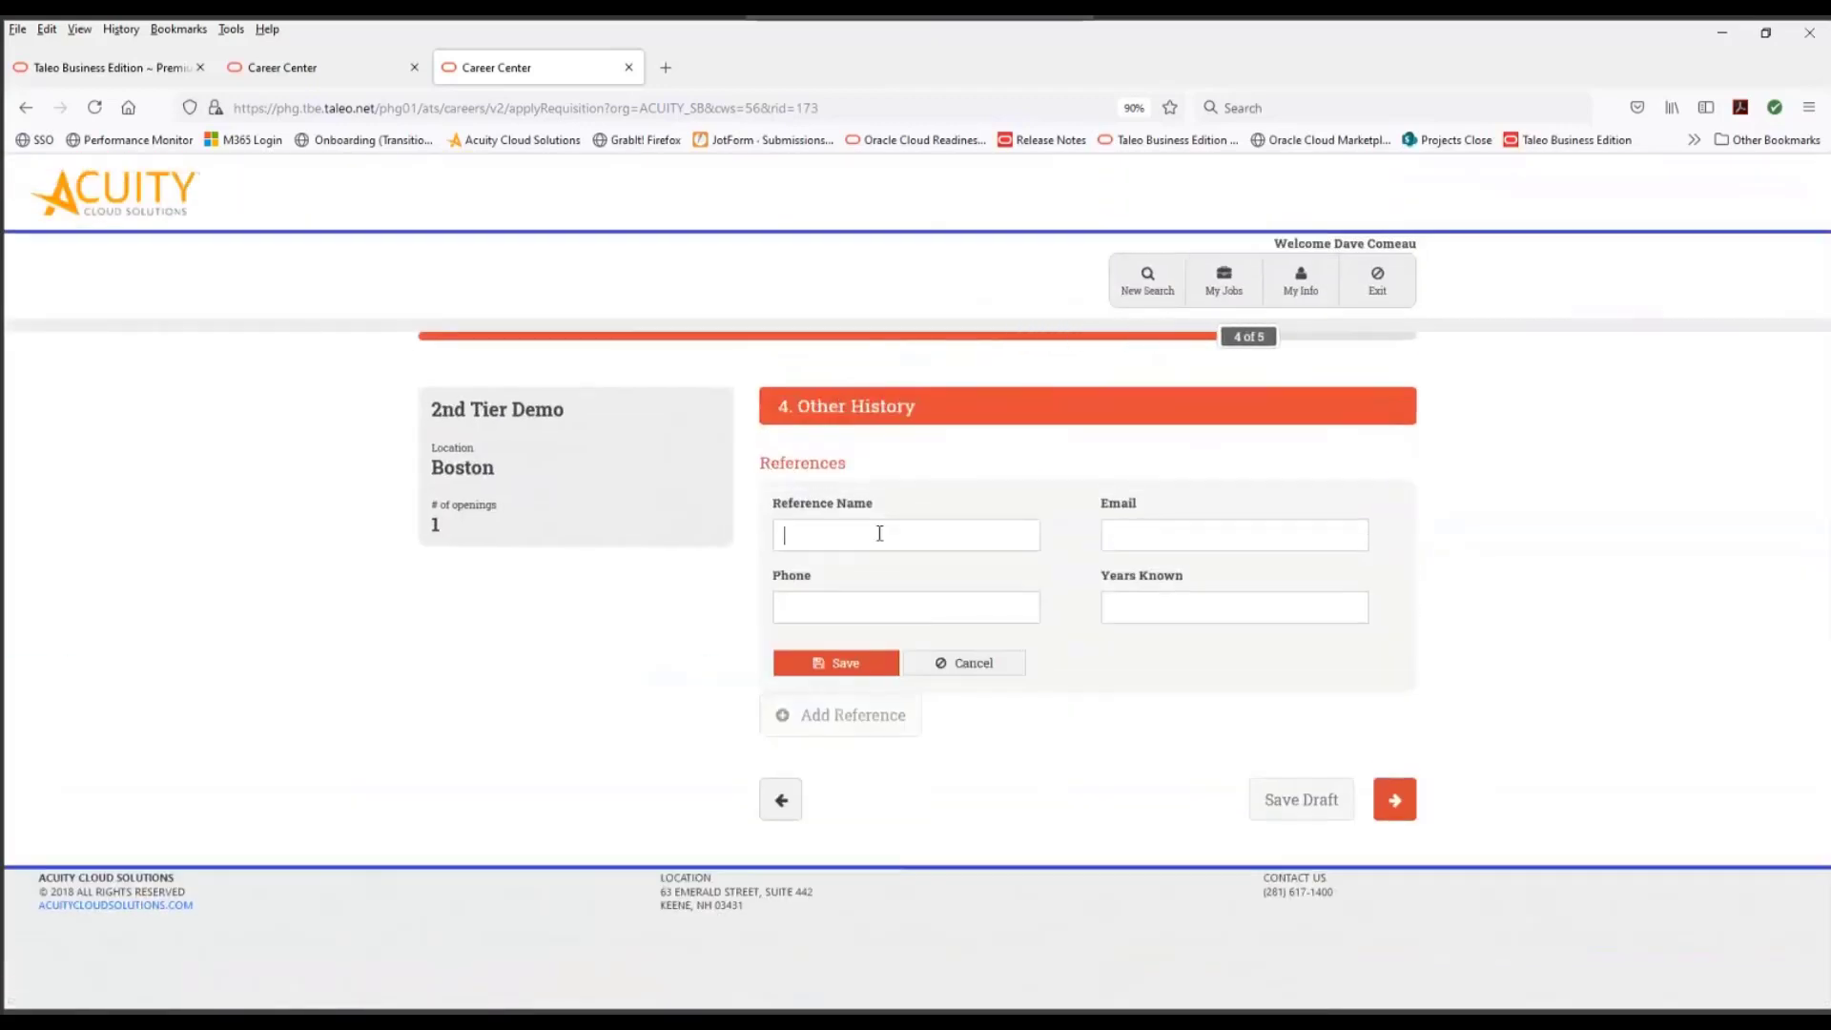
pyautogui.write('Test Reference')
pyautogui.click(1142, 538)
pyautogui.write('reference@inv')
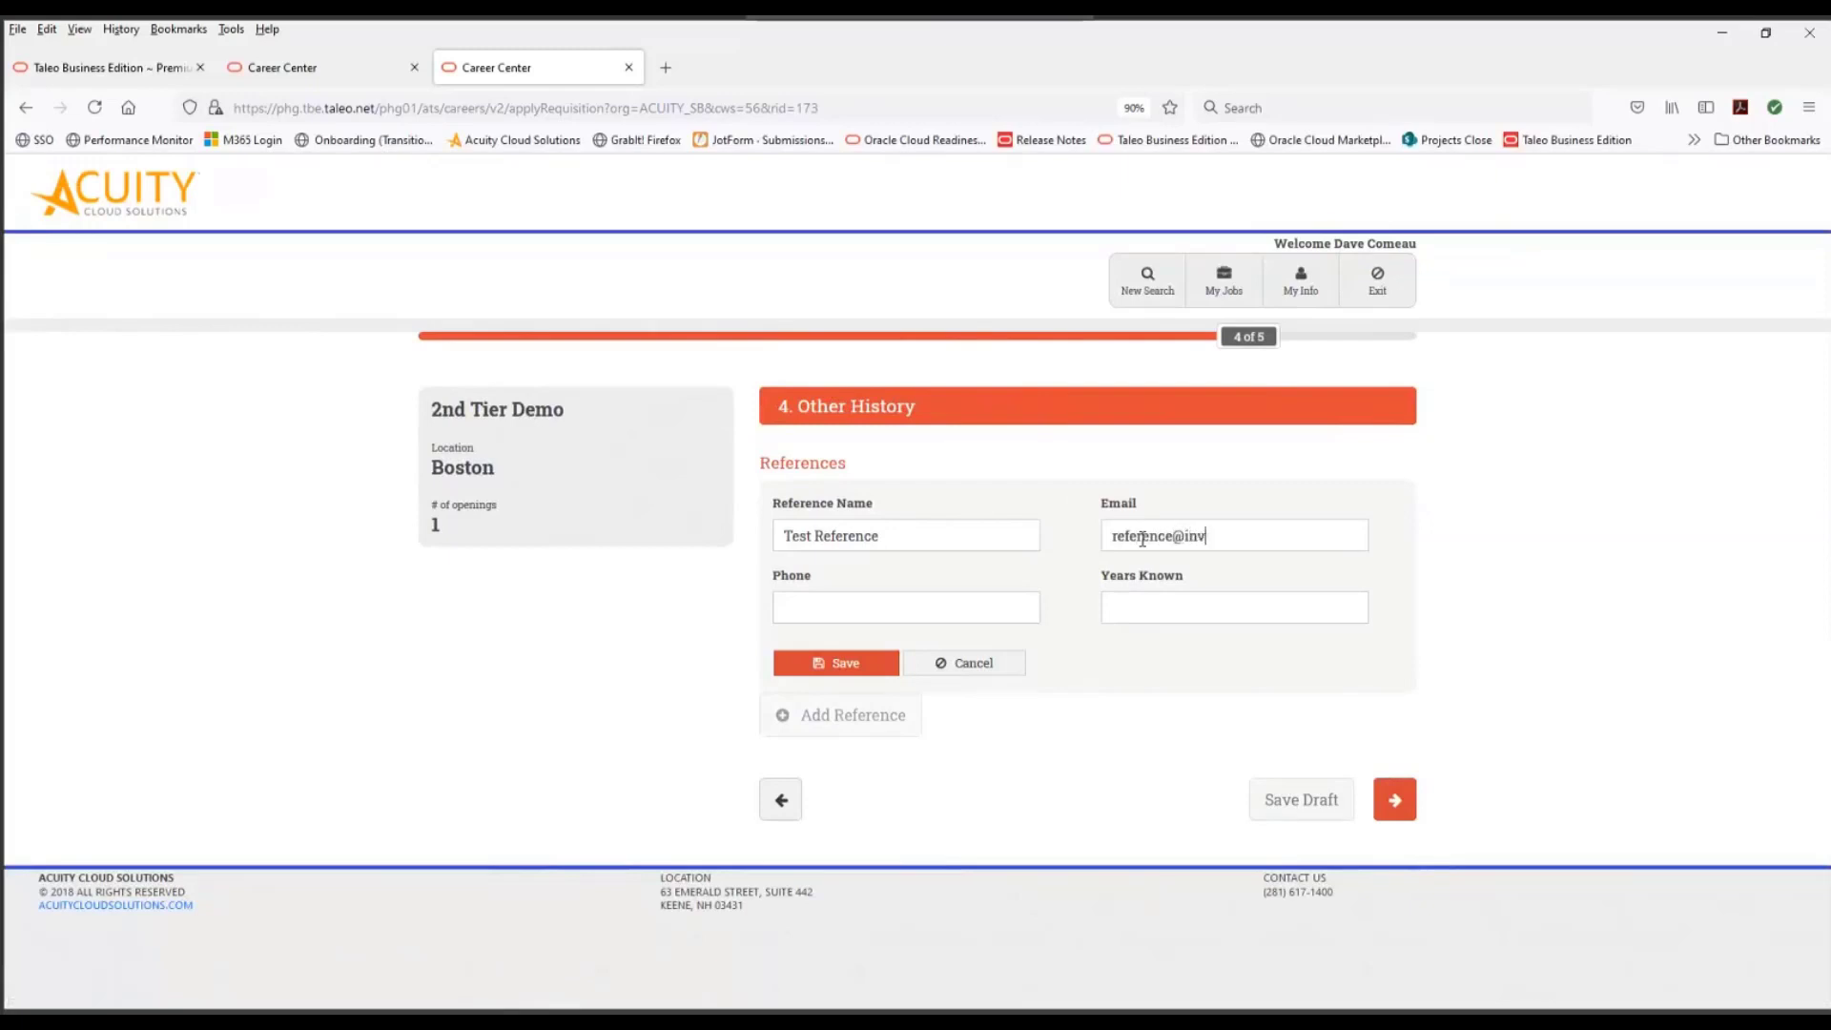
pyautogui.write('alid.com')
pyautogui.click(884, 667)
pyautogui.click(1394, 678)
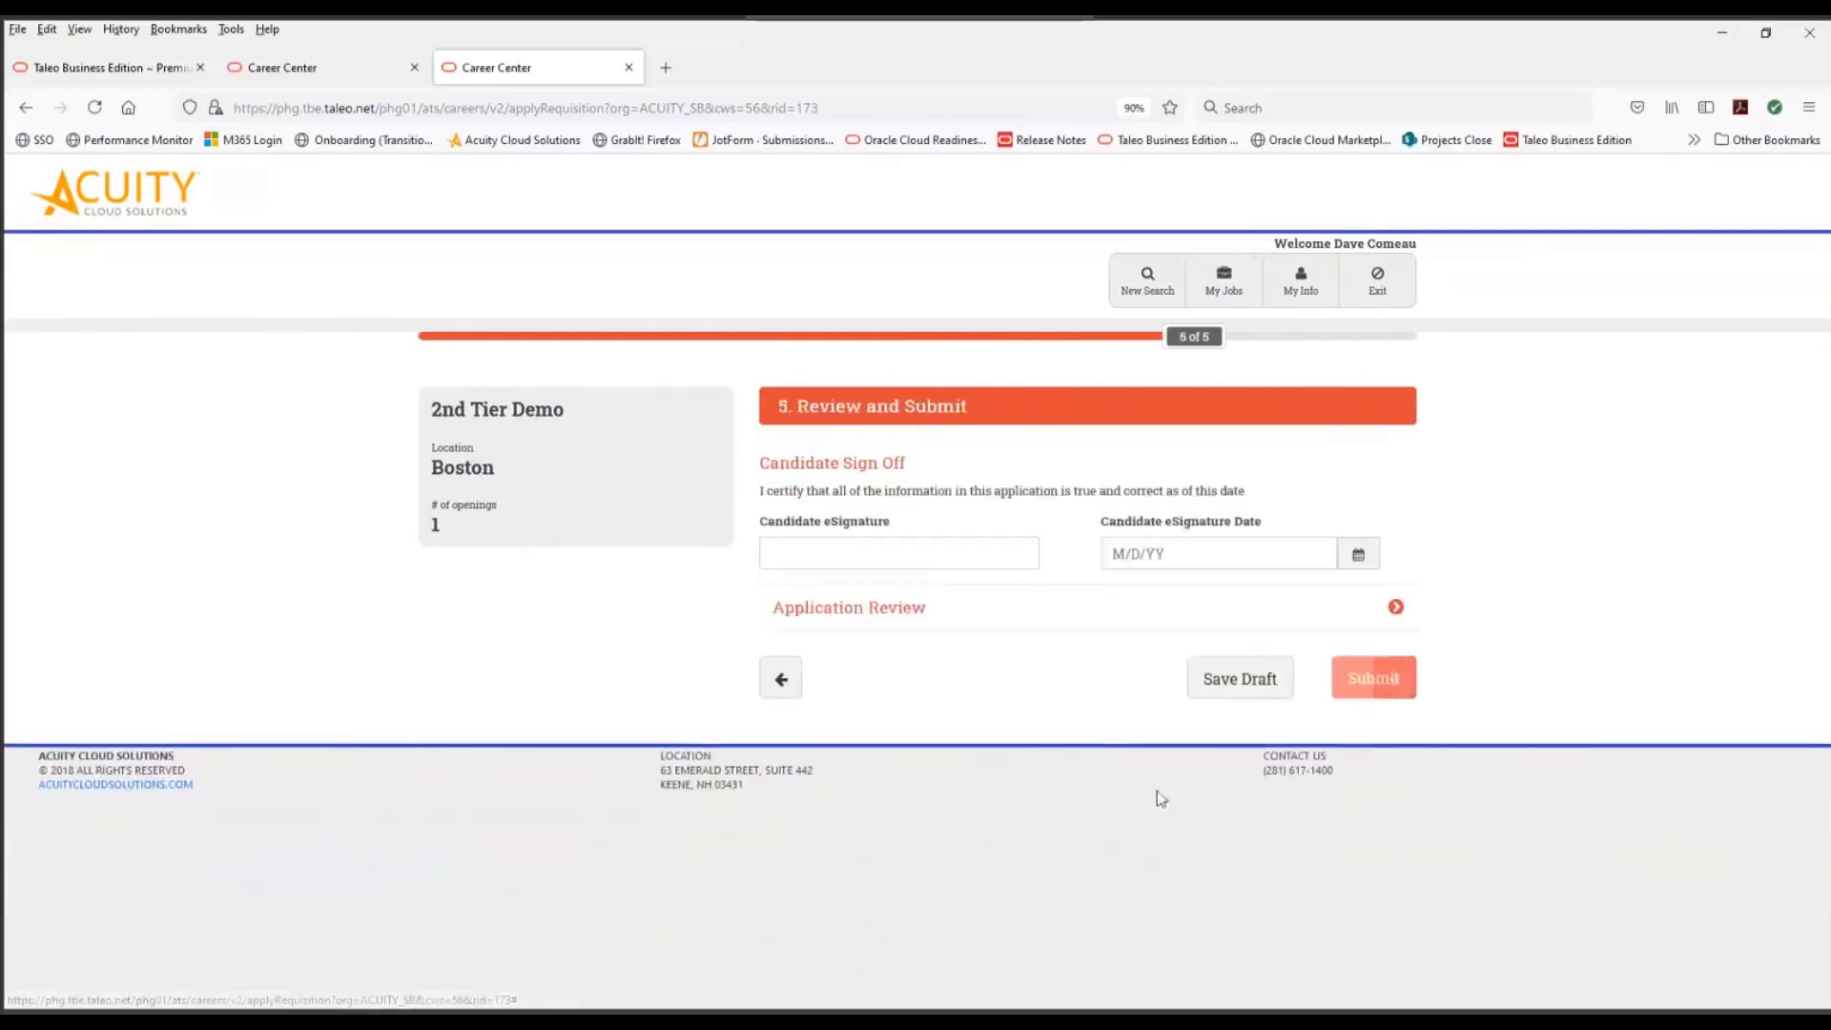
# - Sign the second-tier application with the candidate's full name, set the signature date to July 7, 2021, and submit it
pyautogui.click(813, 563)
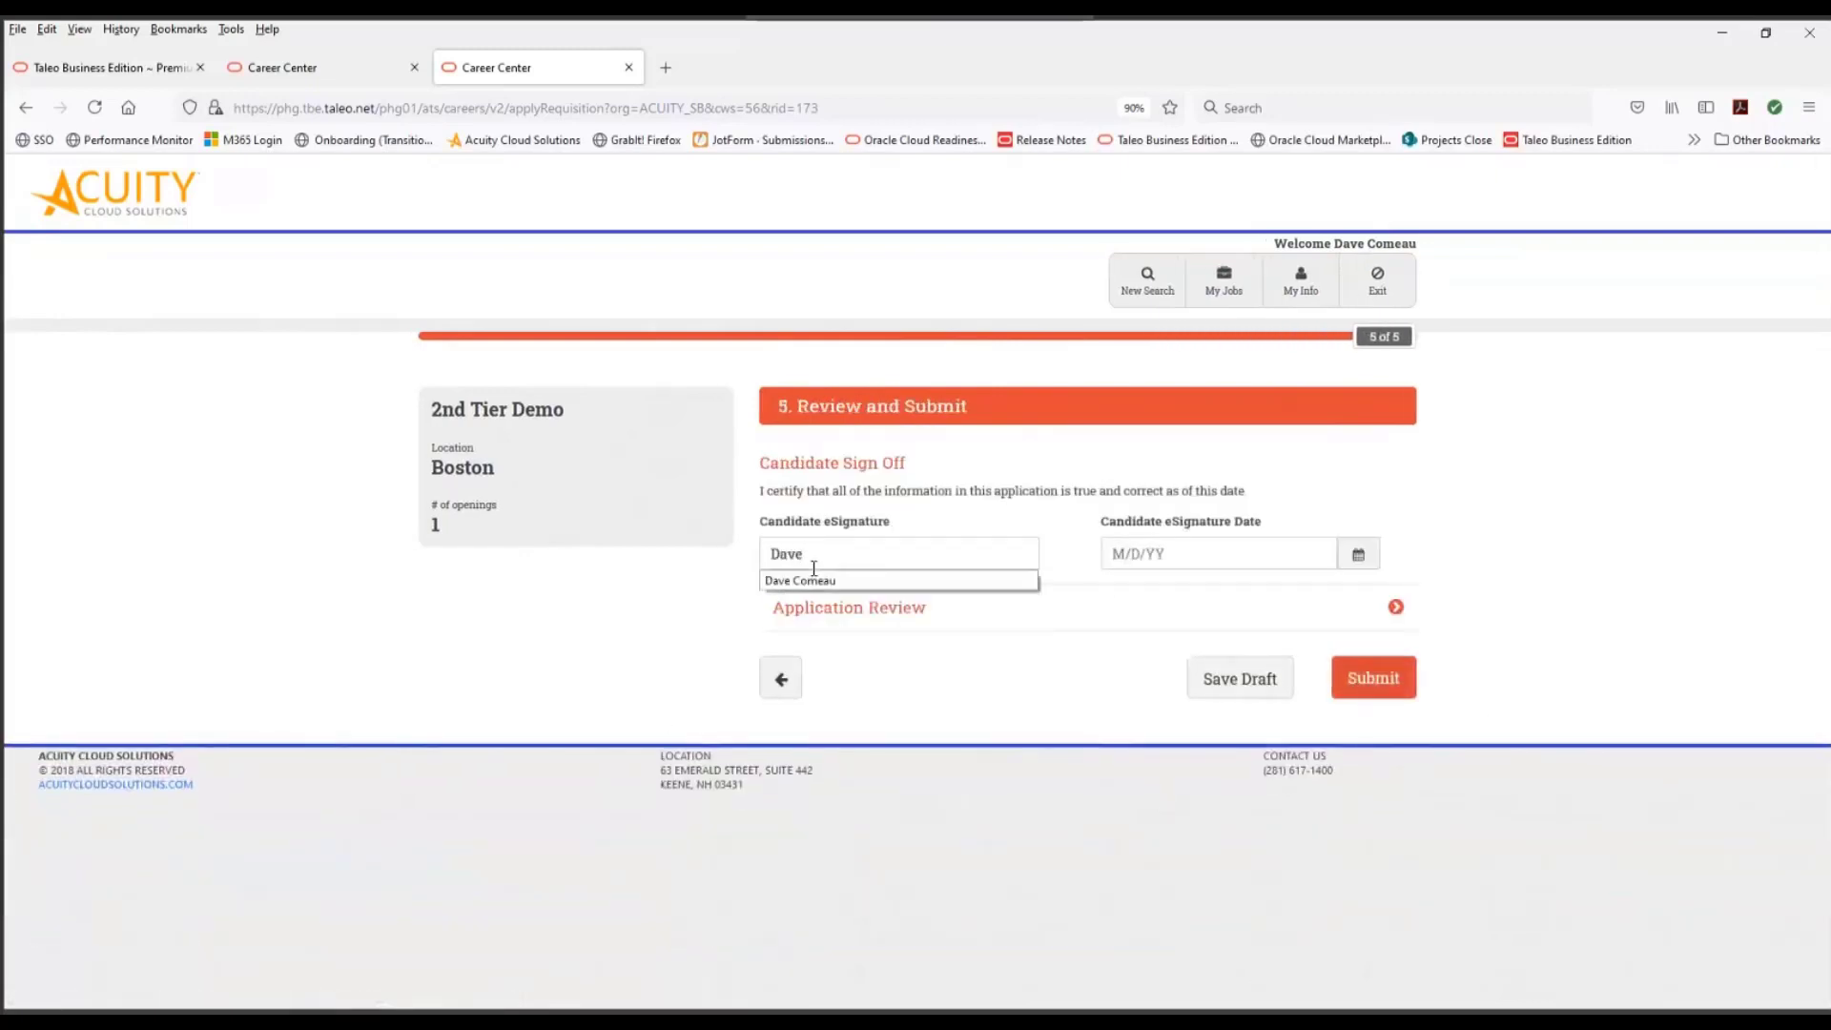
pyautogui.click(1356, 555)
pyautogui.click(1354, 558)
pyautogui.click(1356, 554)
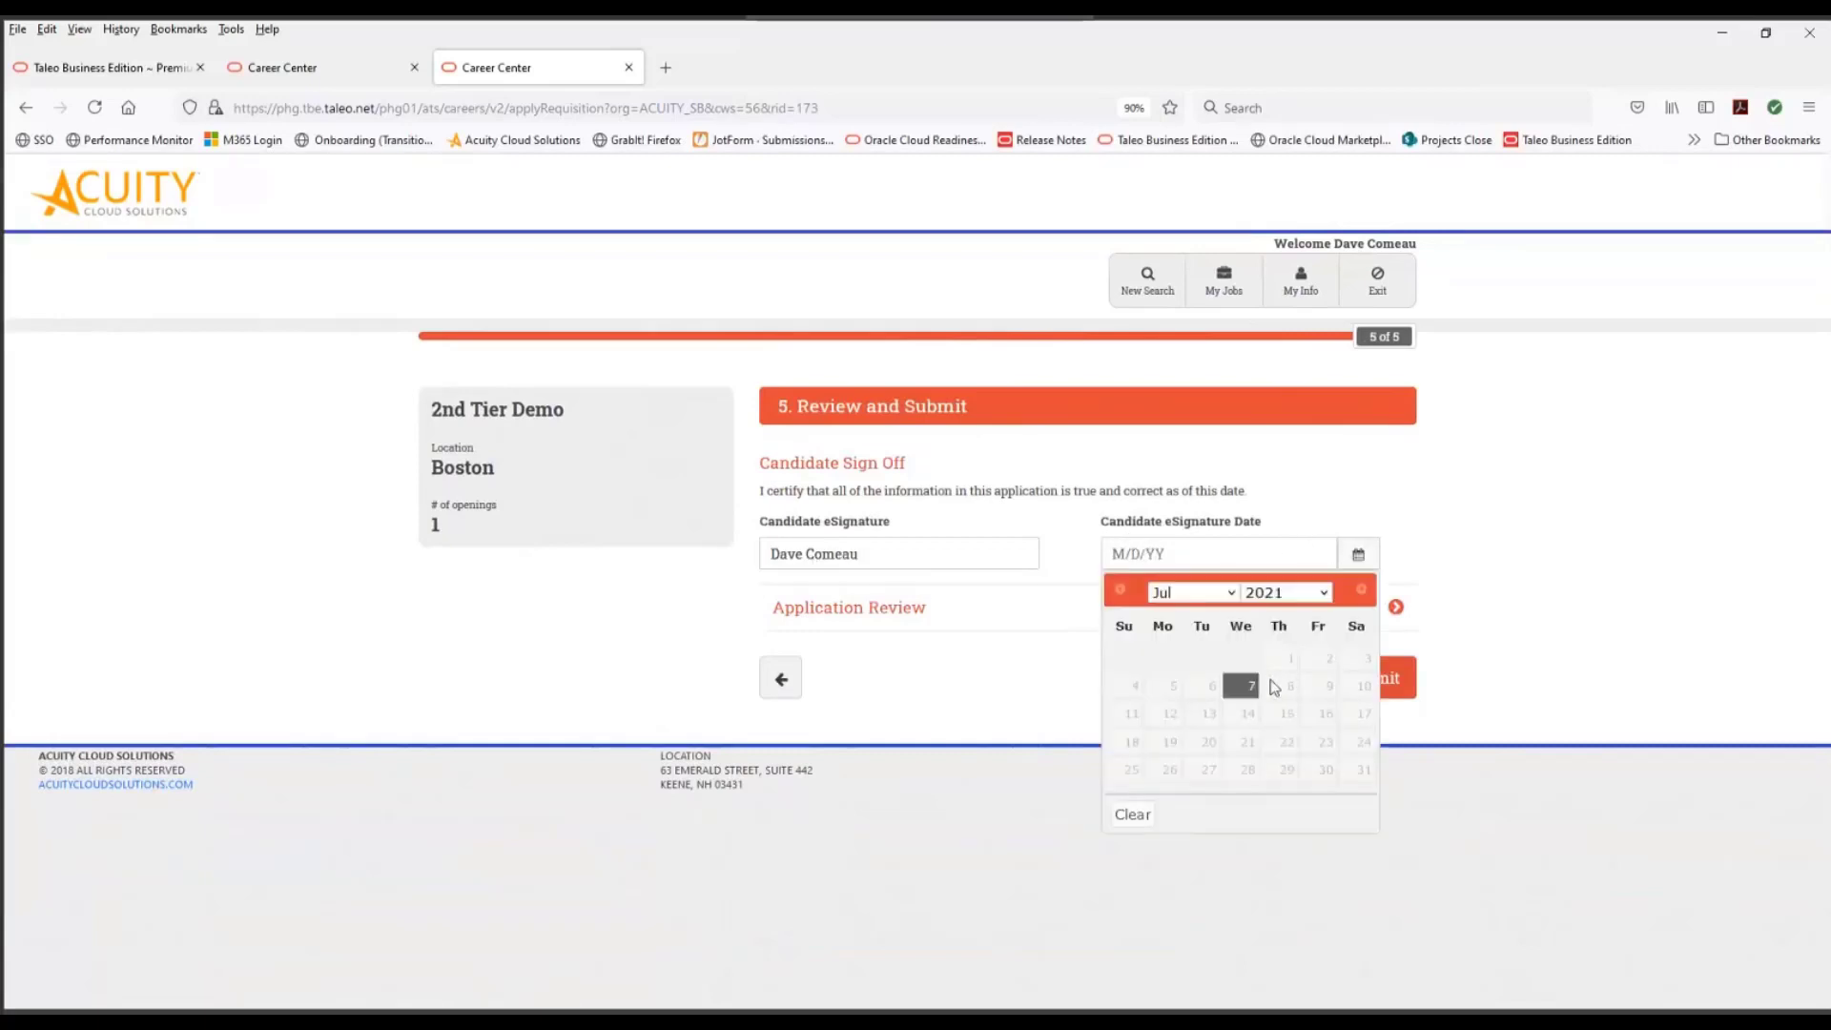
pyautogui.click(1238, 684)
pyautogui.click(1376, 699)
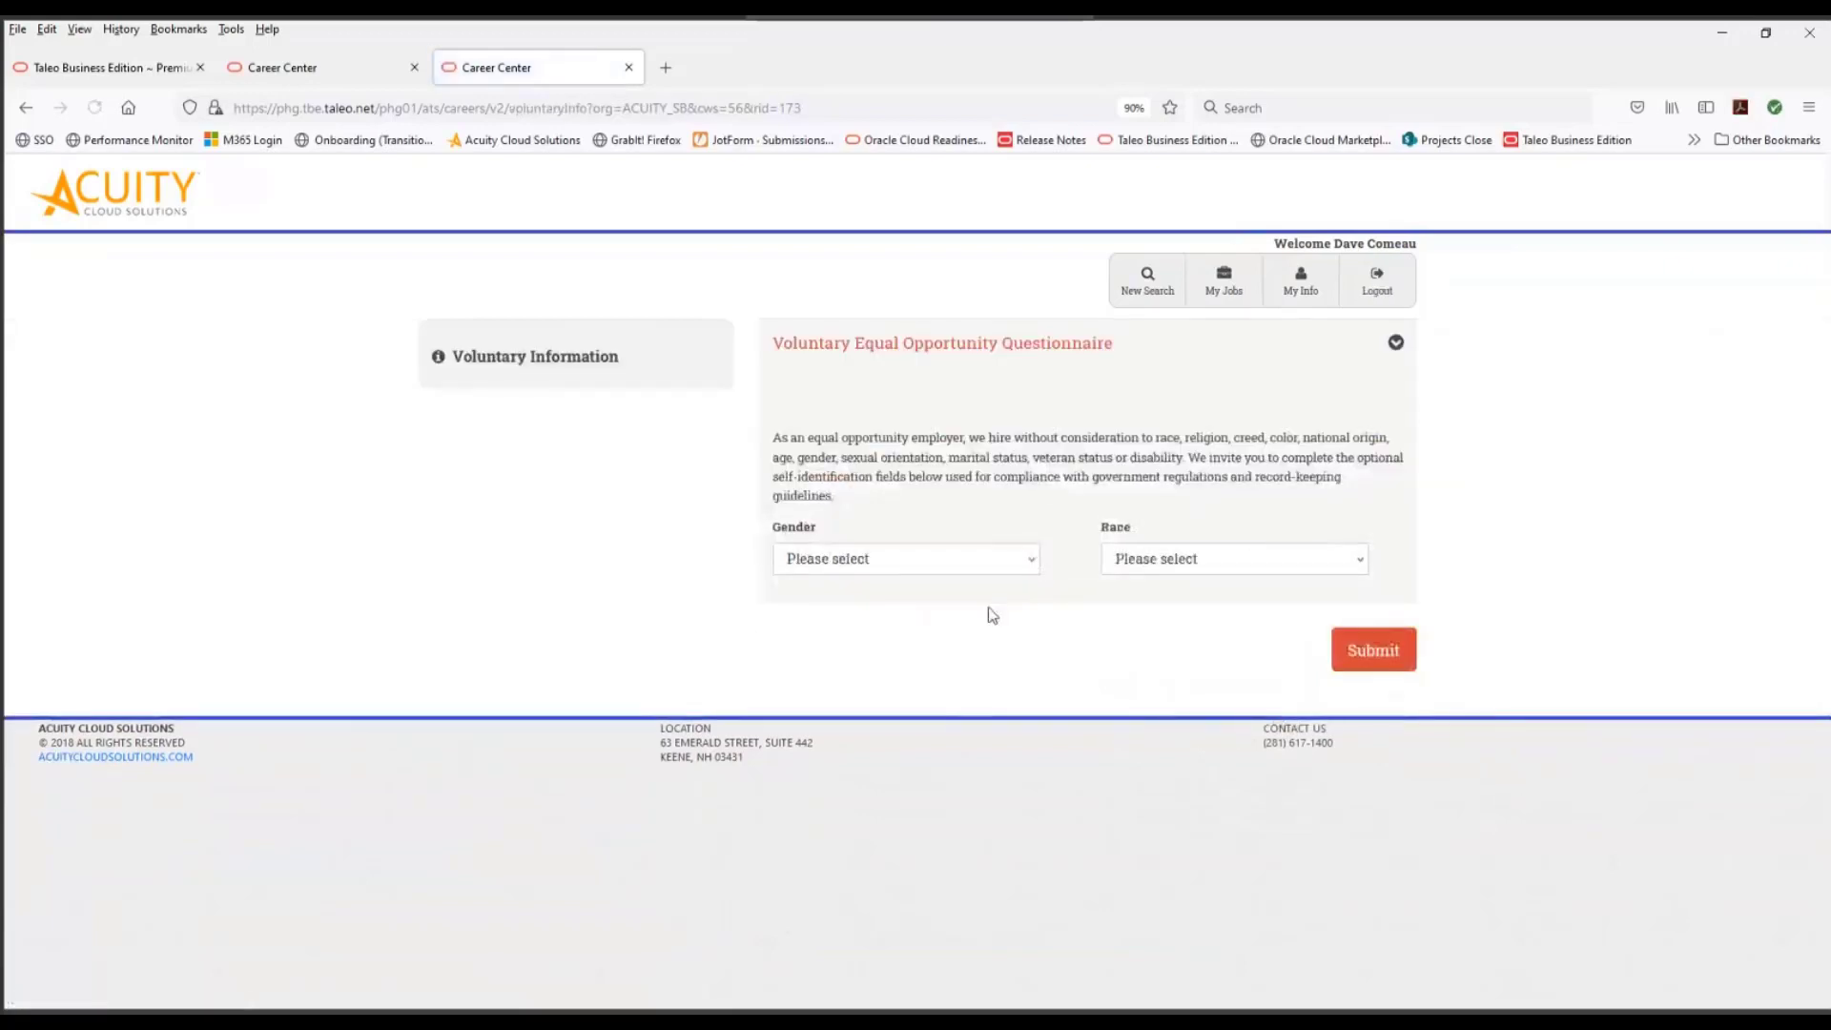
# - Answer the voluntary questionnaire with gender Male and race White (not Hispanic or Latino), submit it, and continue to the applied positions
pyautogui.click(963, 562)
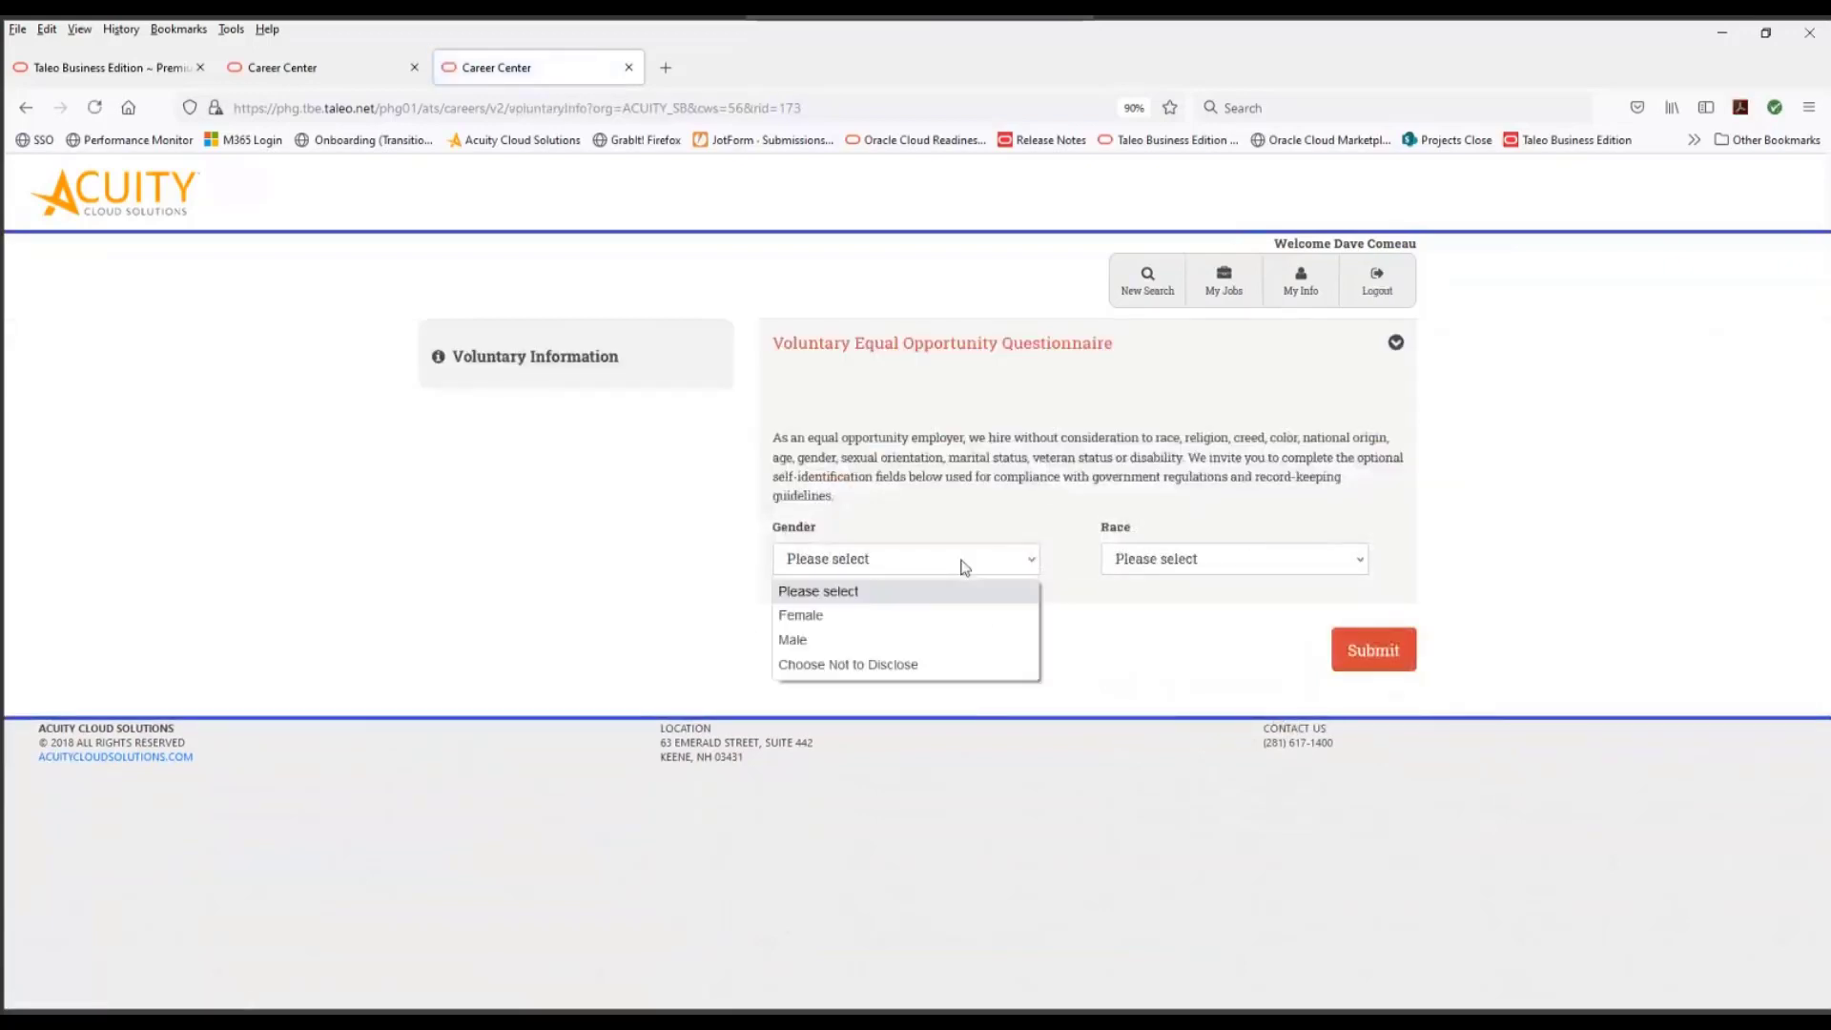
pyautogui.click(896, 638)
pyautogui.click(1328, 561)
pyautogui.click(1239, 641)
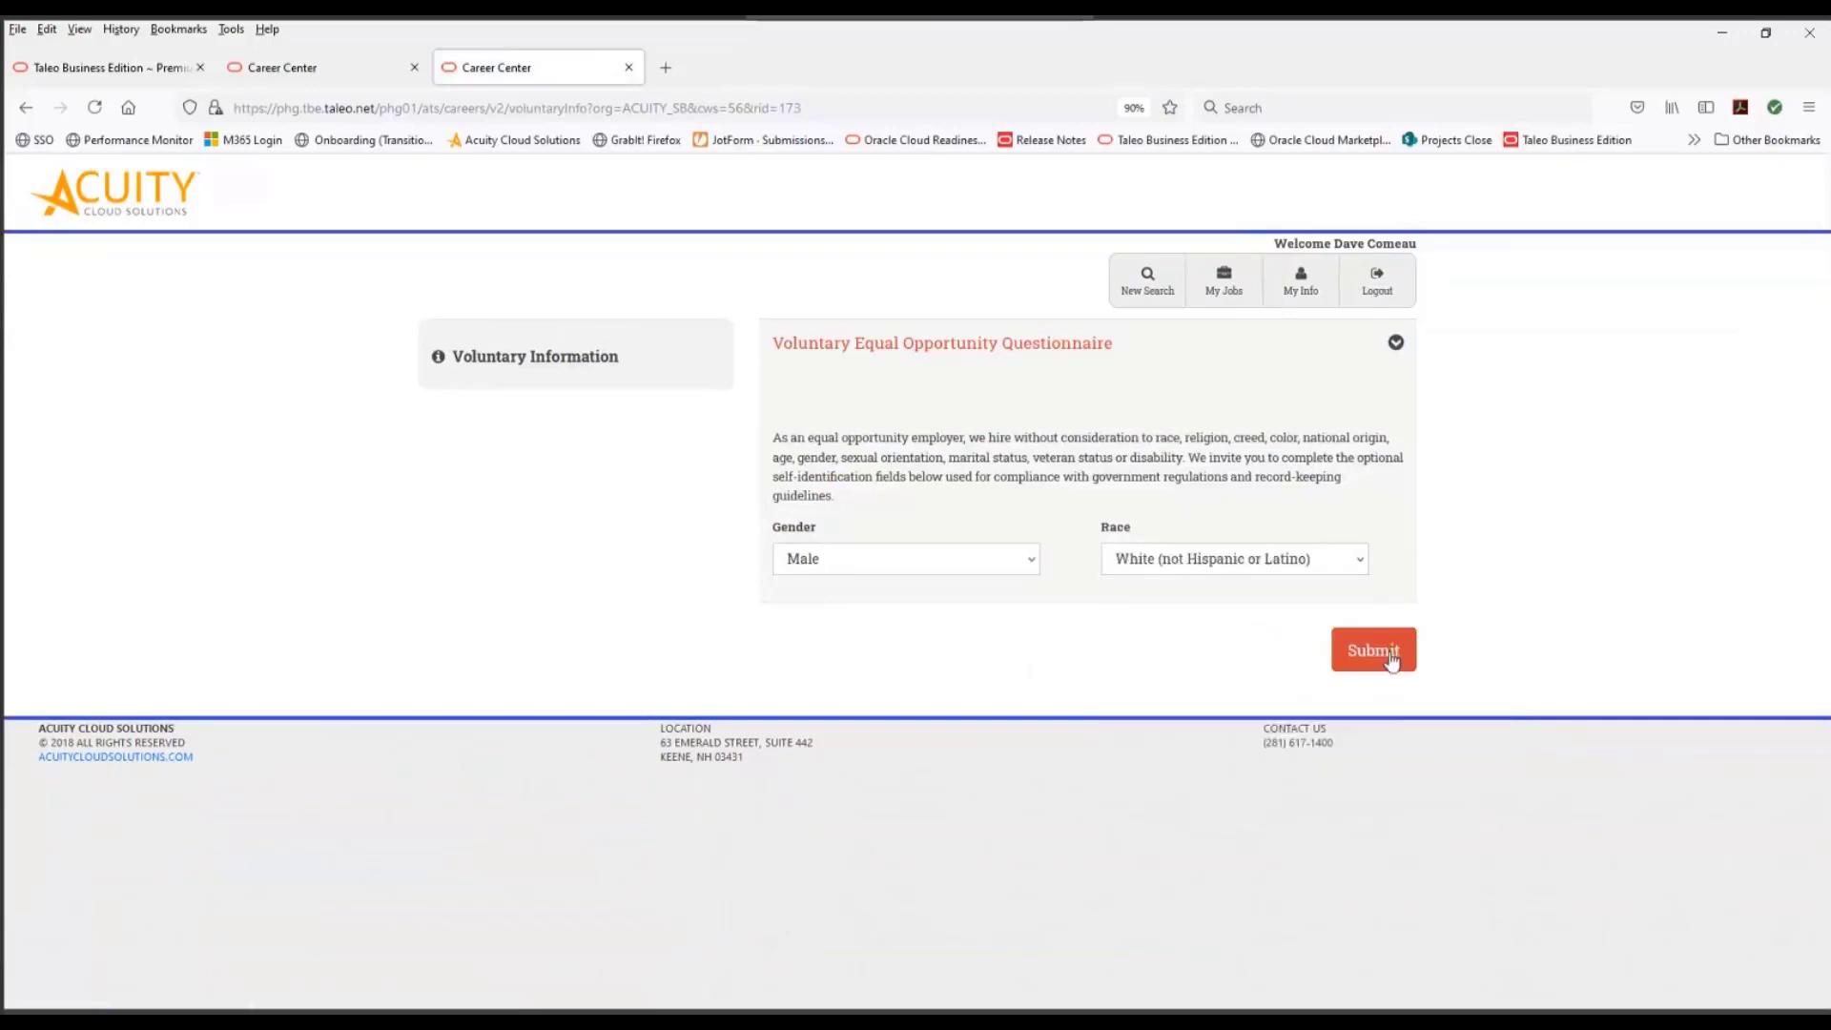
pyautogui.click(1387, 654)
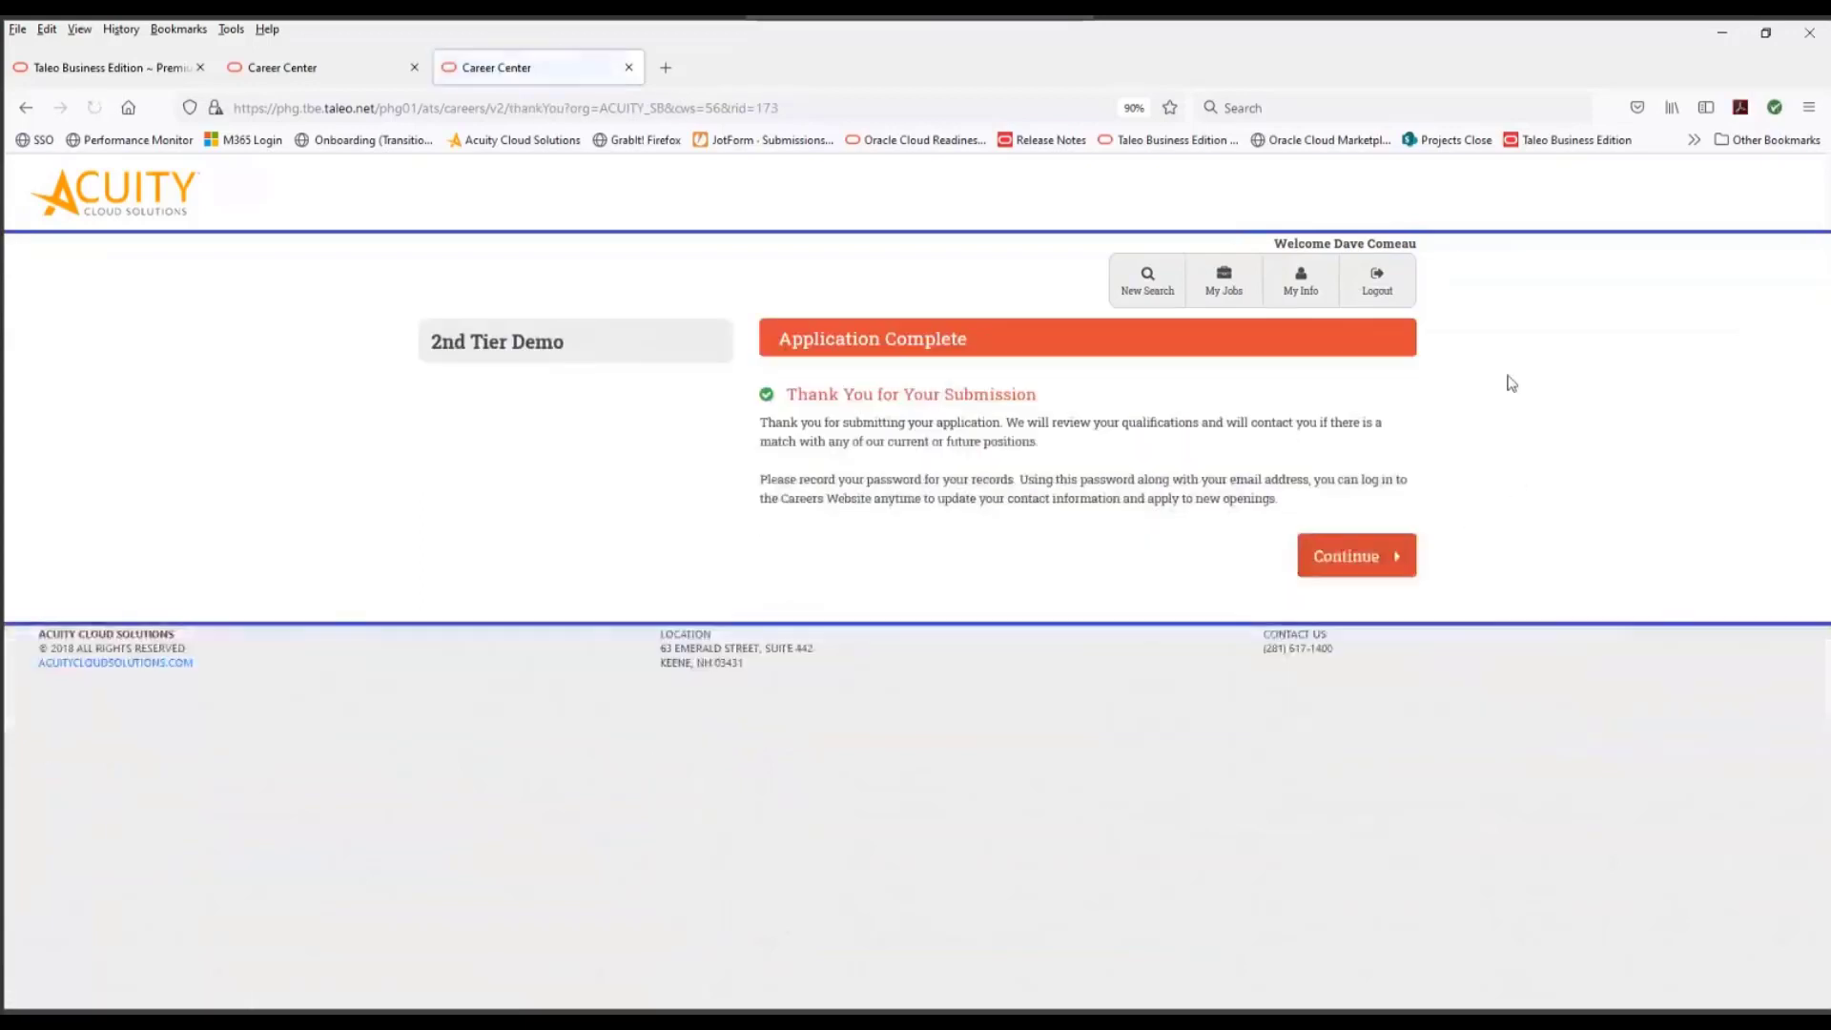
pyautogui.click(1360, 579)
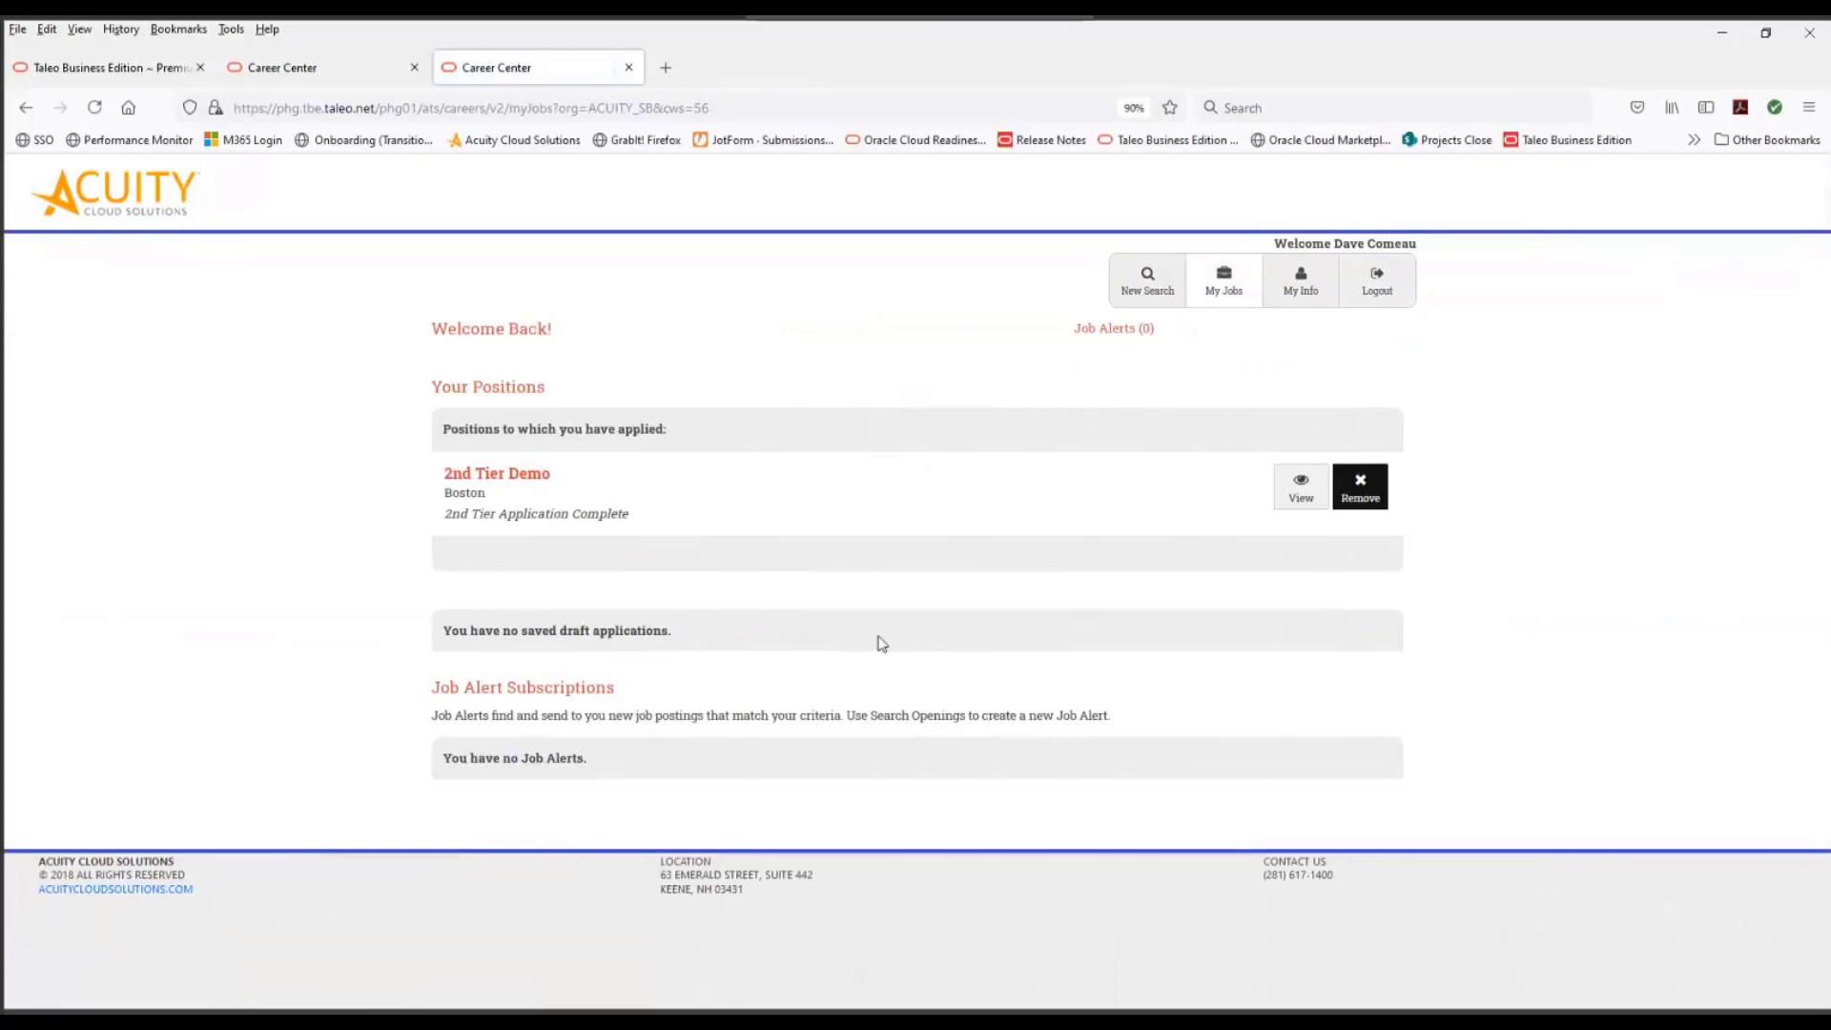
# - Log out of the Career Center, switch to Taleo Business Edition, and log in again with the account password
pyautogui.click(1384, 288)
pyautogui.click(119, 79)
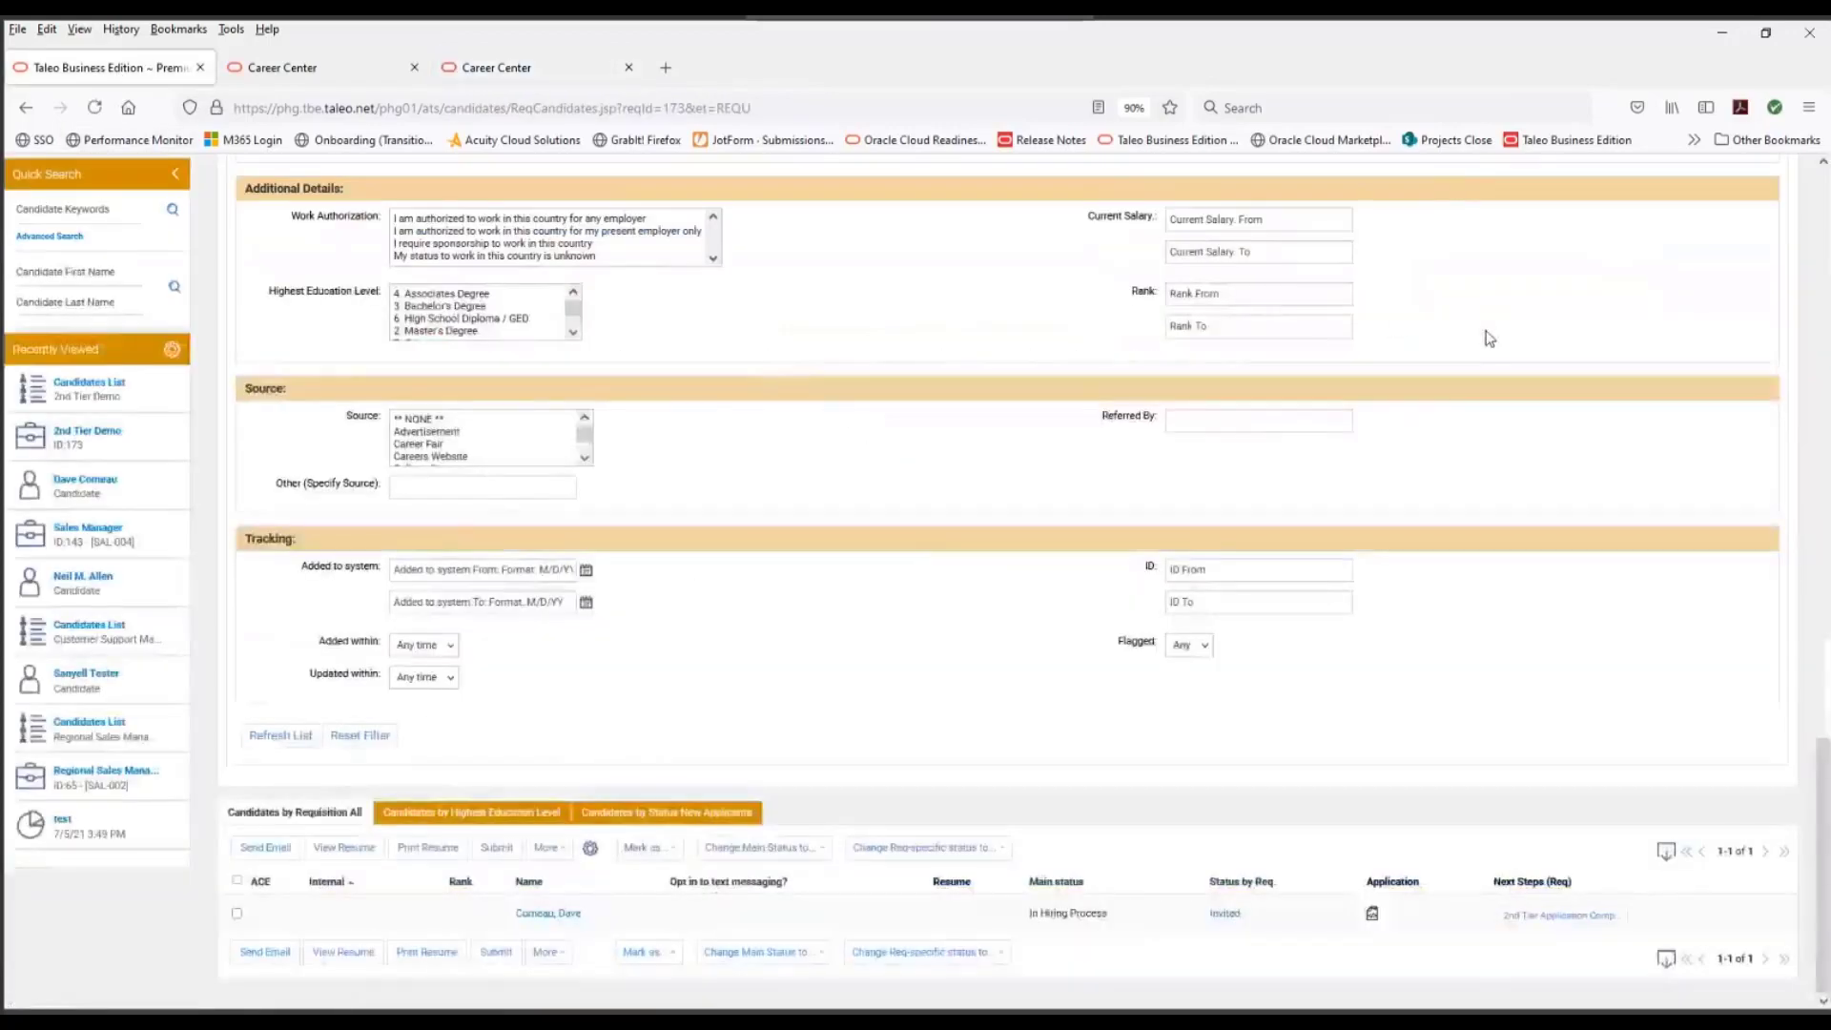
pyautogui.scroll(8, 1483, 333)
pyautogui.click(1563, 140)
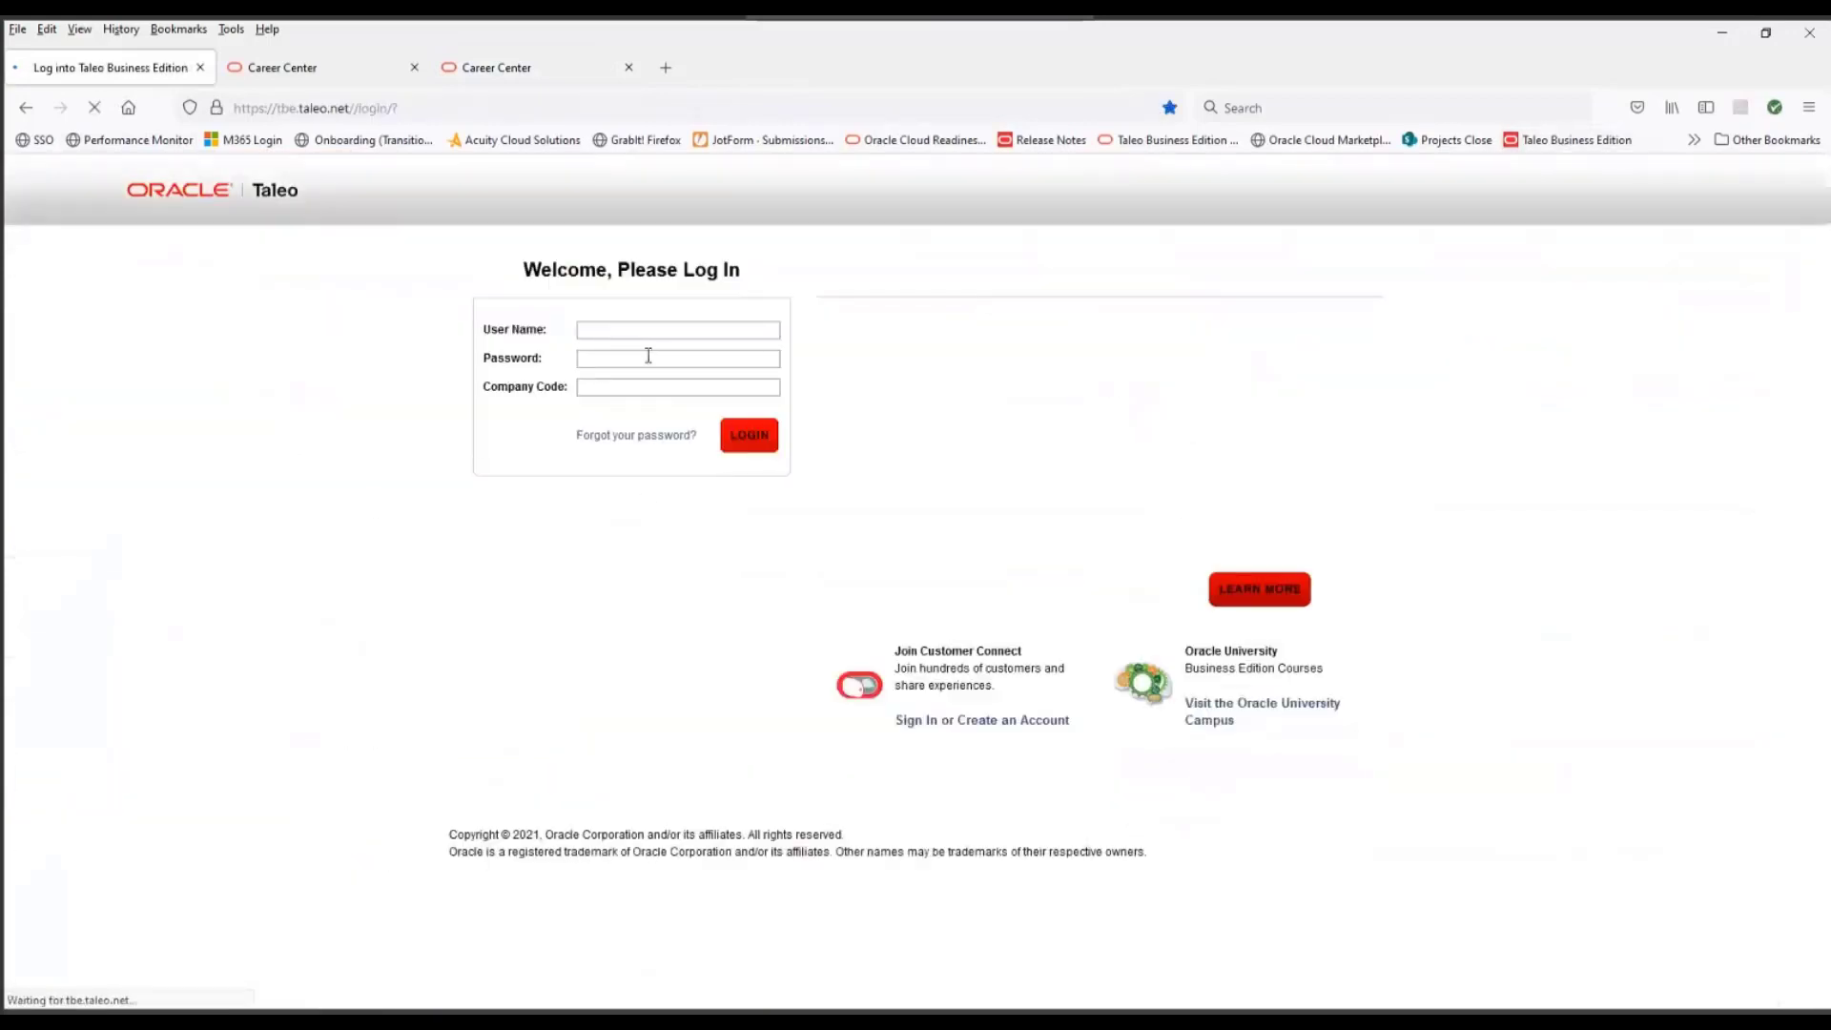
pyautogui.click(642, 360)
pyautogui.write('***')
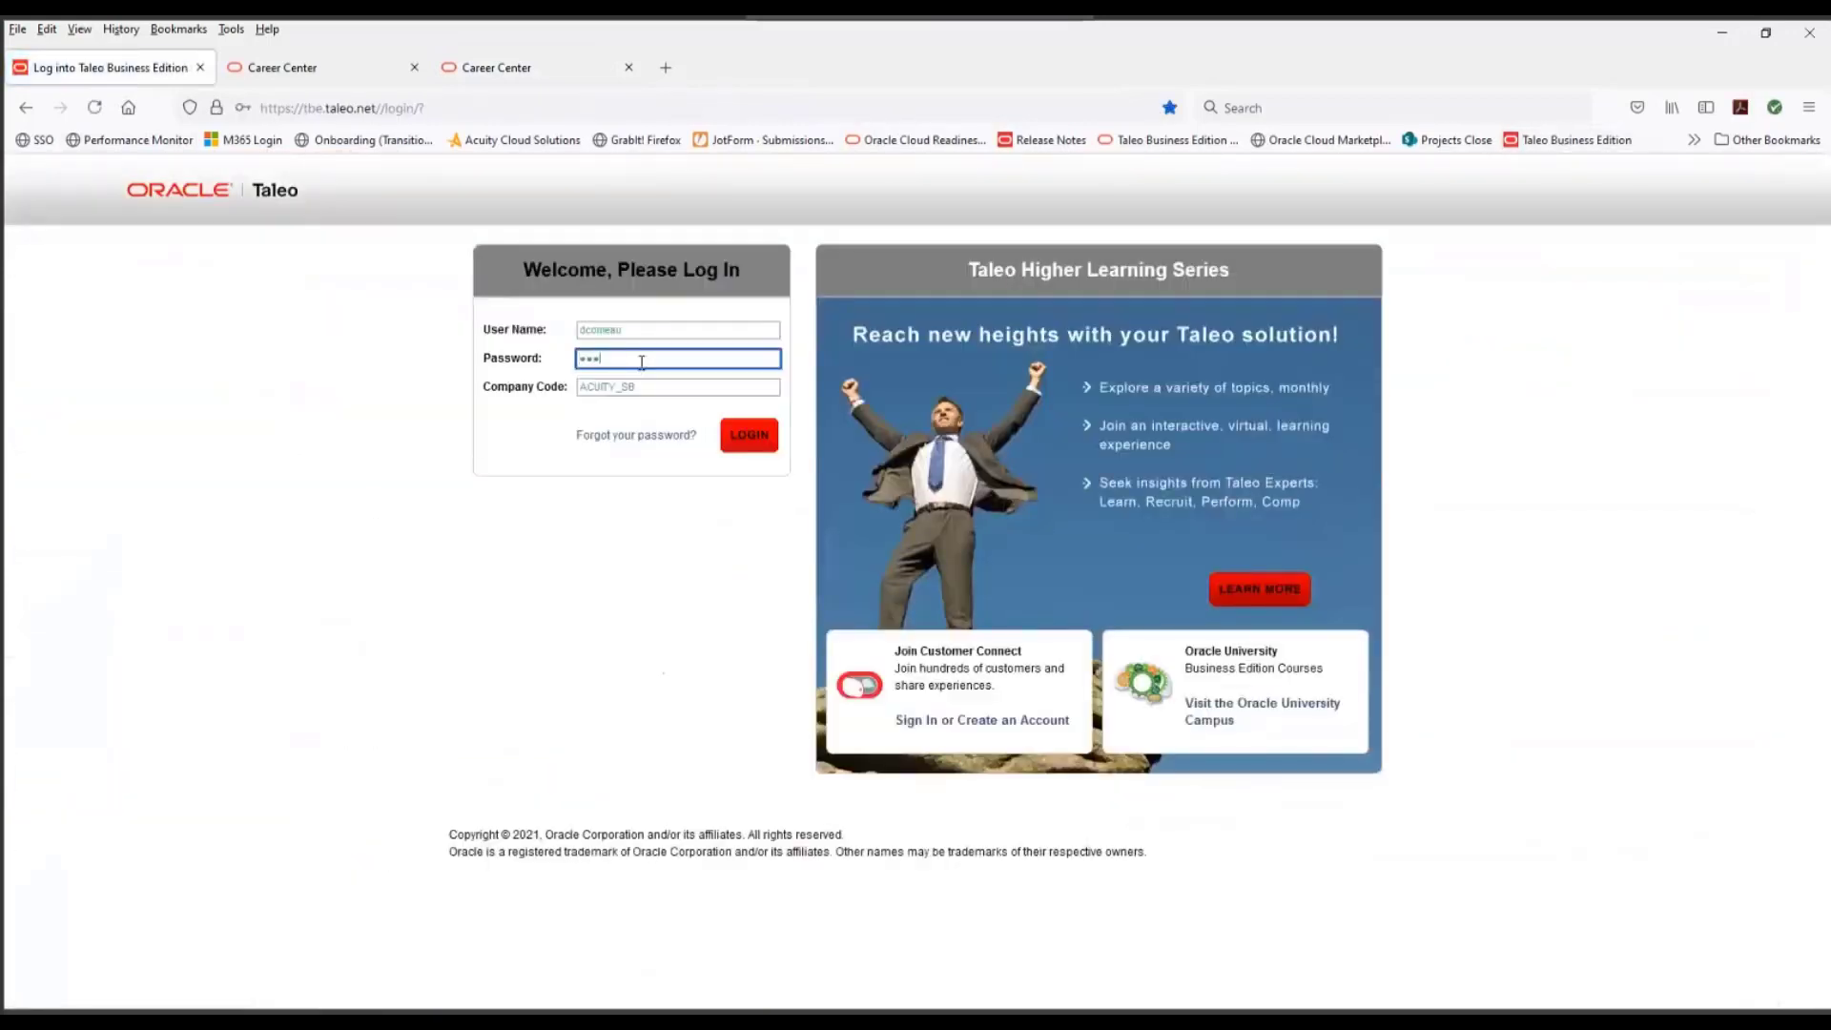
pyautogui.click(743, 446)
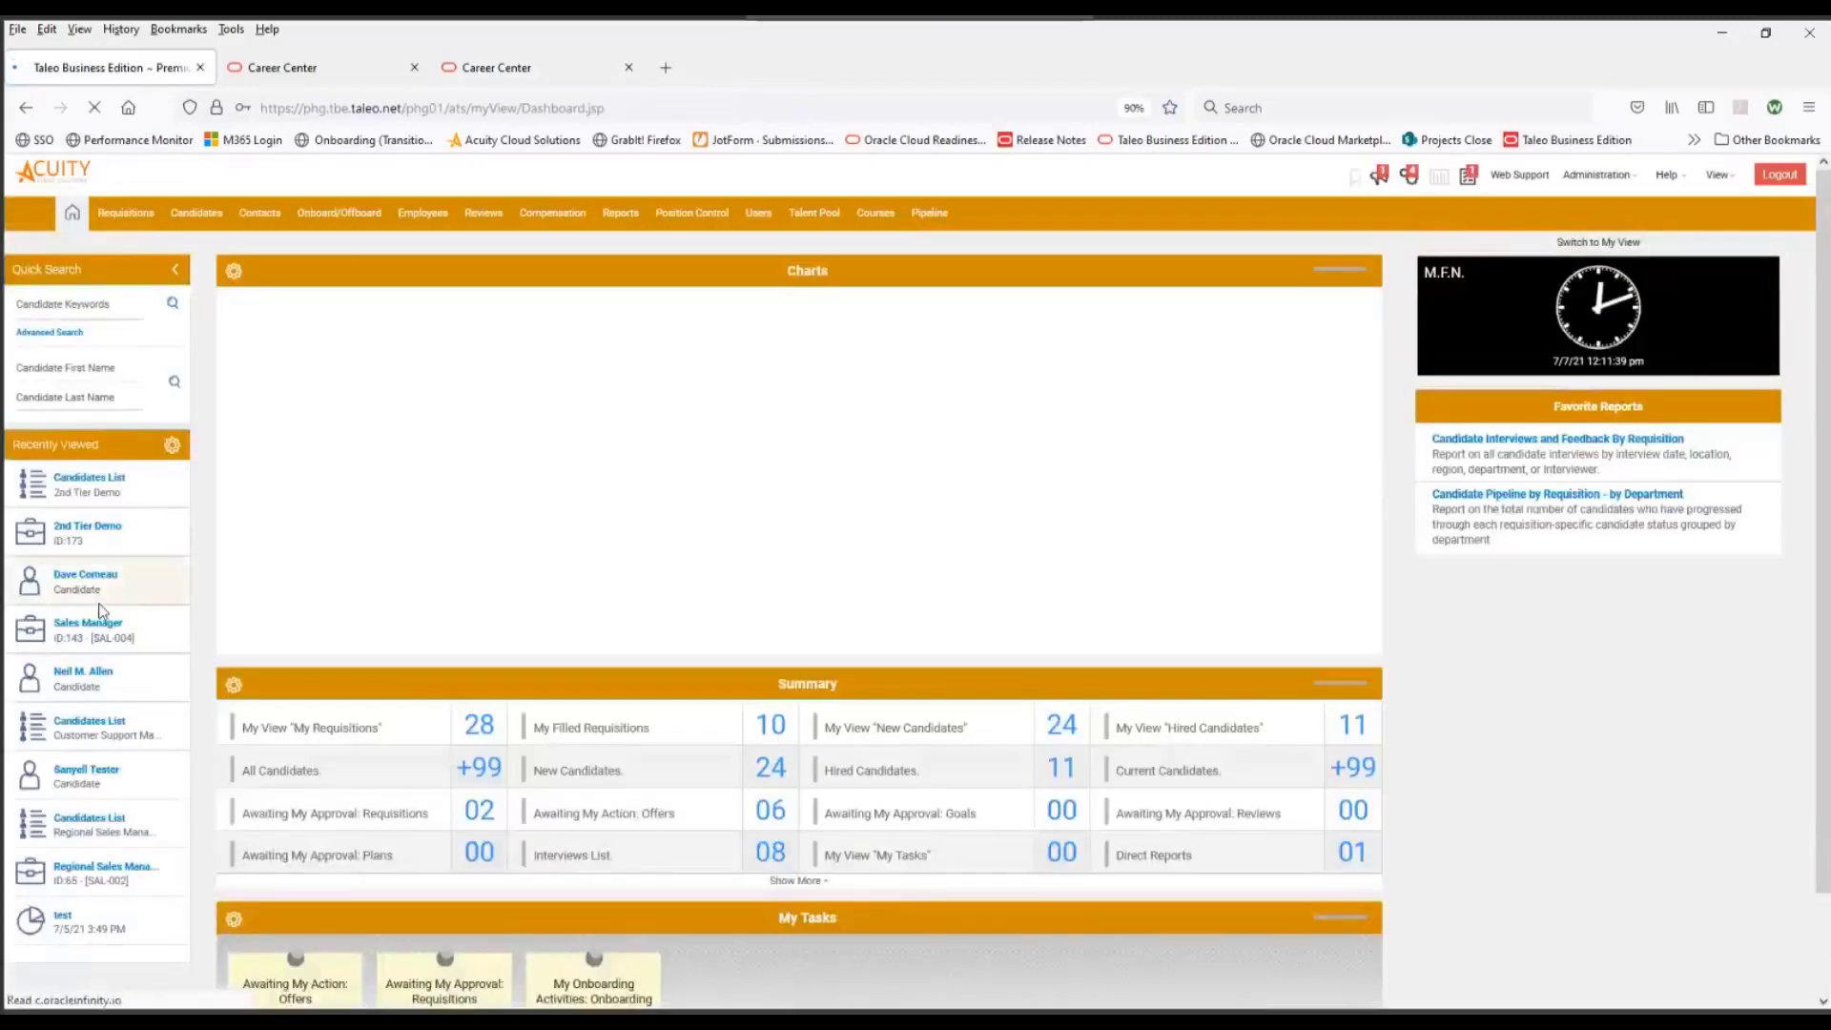
# - Open the candidates list of the 2nd Tier Demo requisition and check the applicant's requisition-specific status details
pyautogui.click(101, 534)
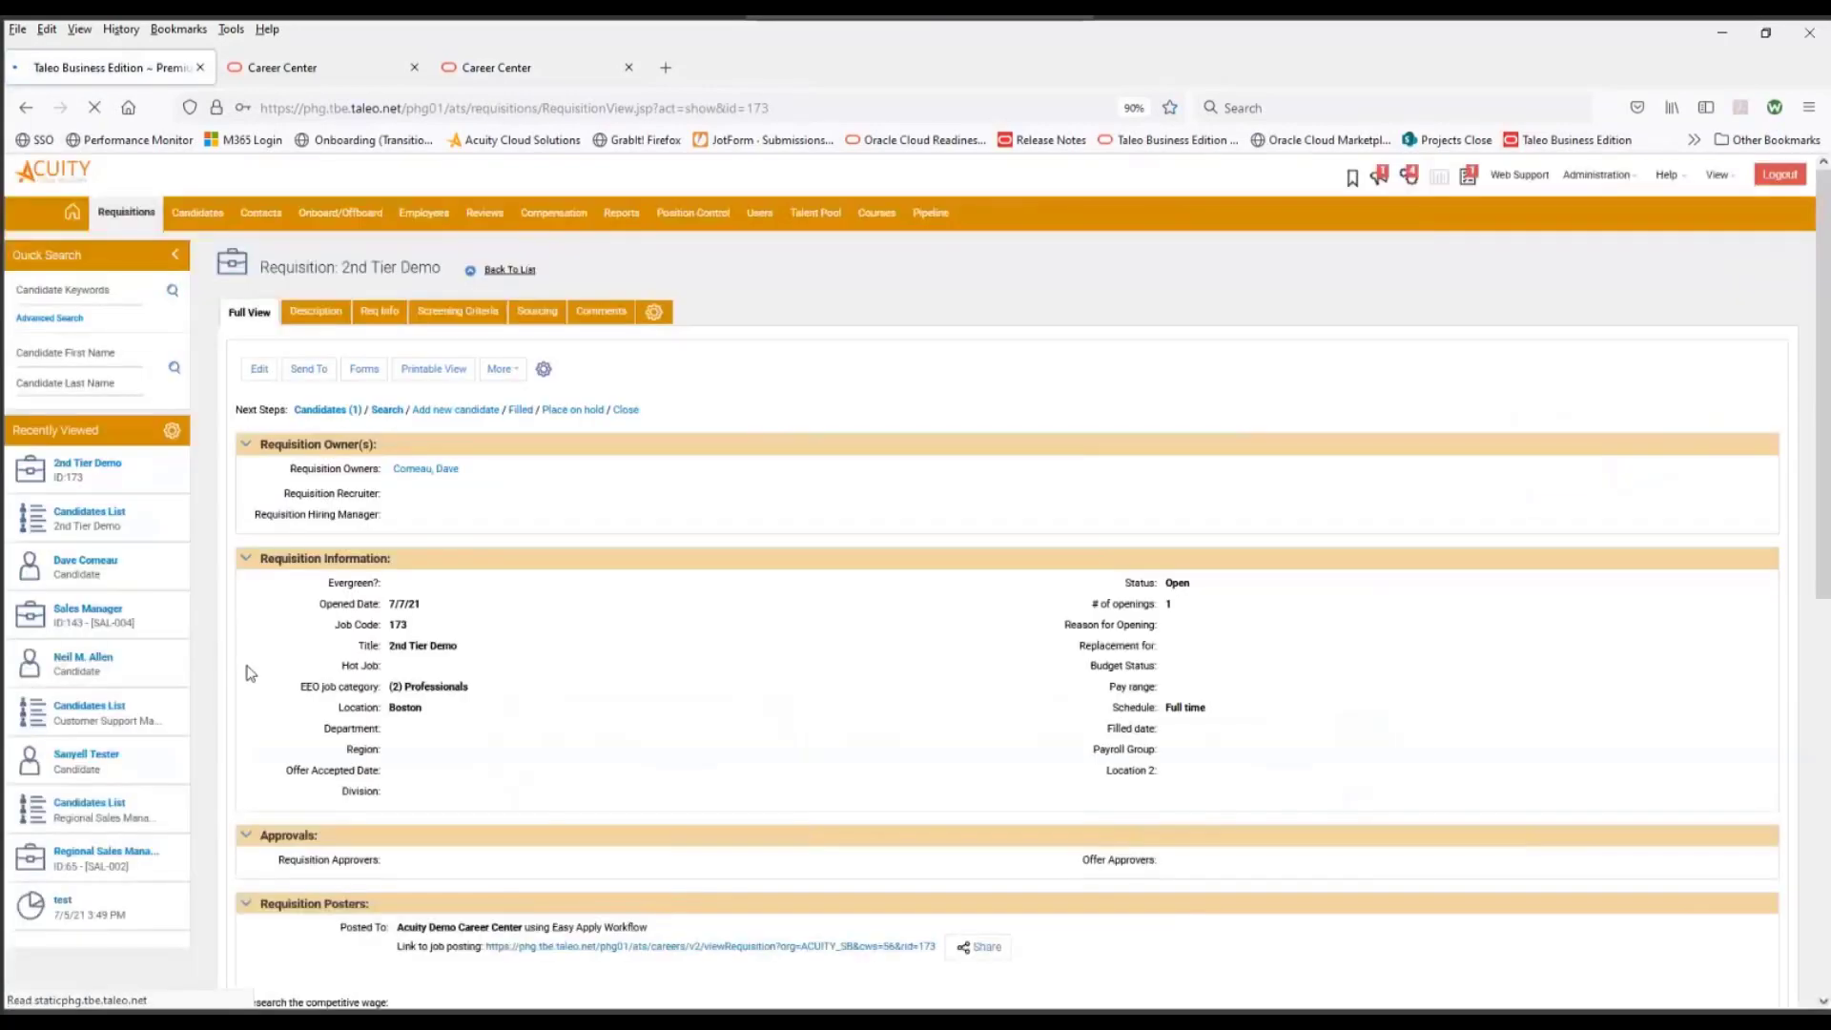
pyautogui.click(355, 412)
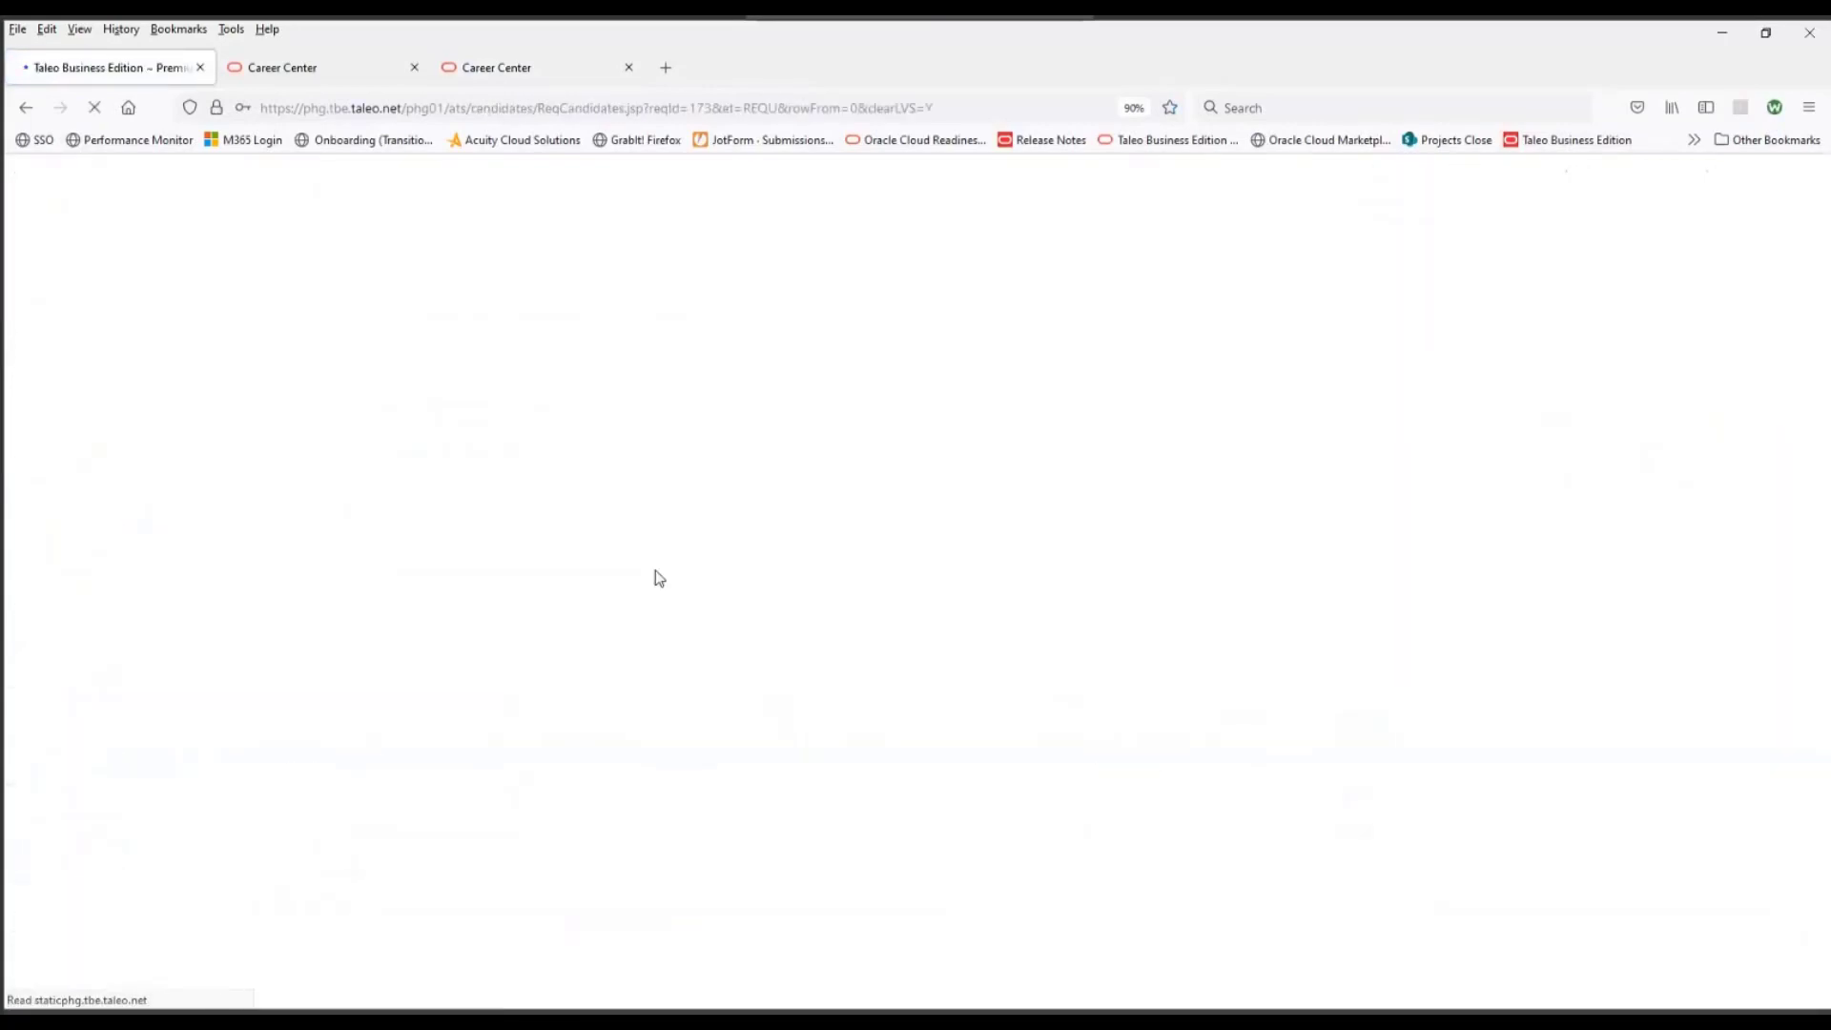
pyautogui.scroll(-15, 1034, 646)
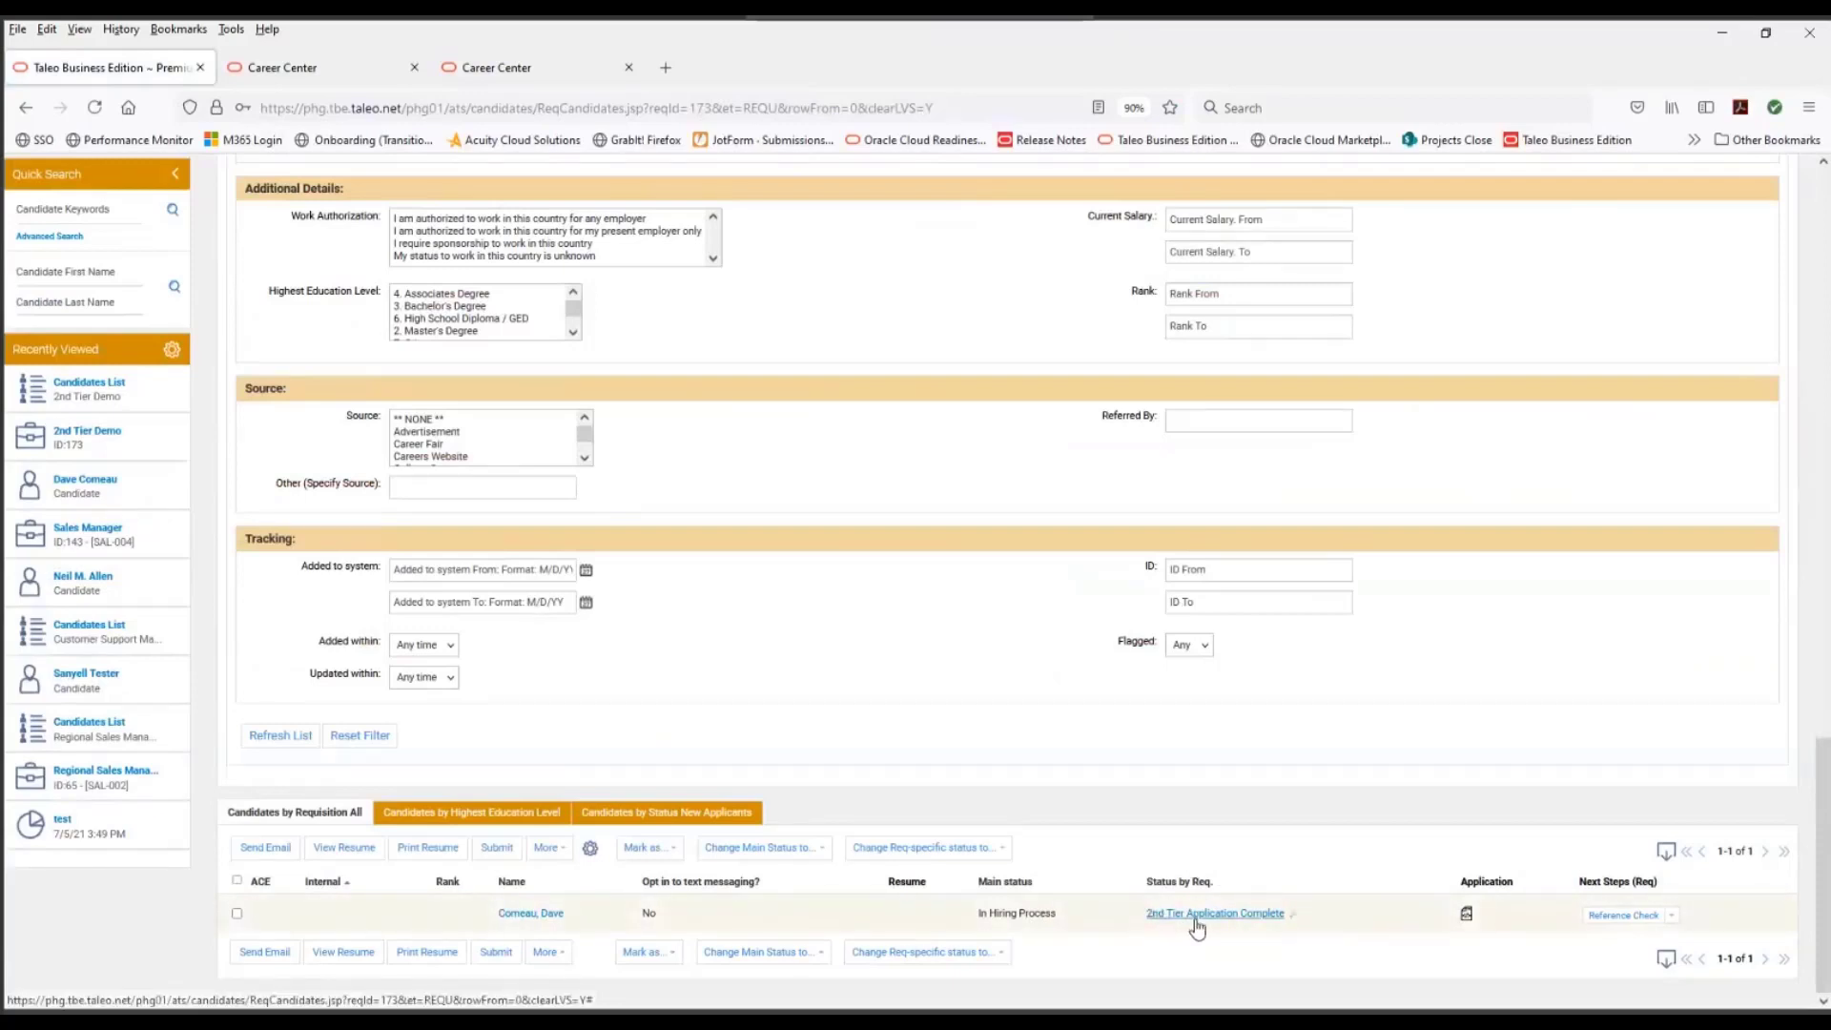
pyautogui.moveTo(1196, 927)
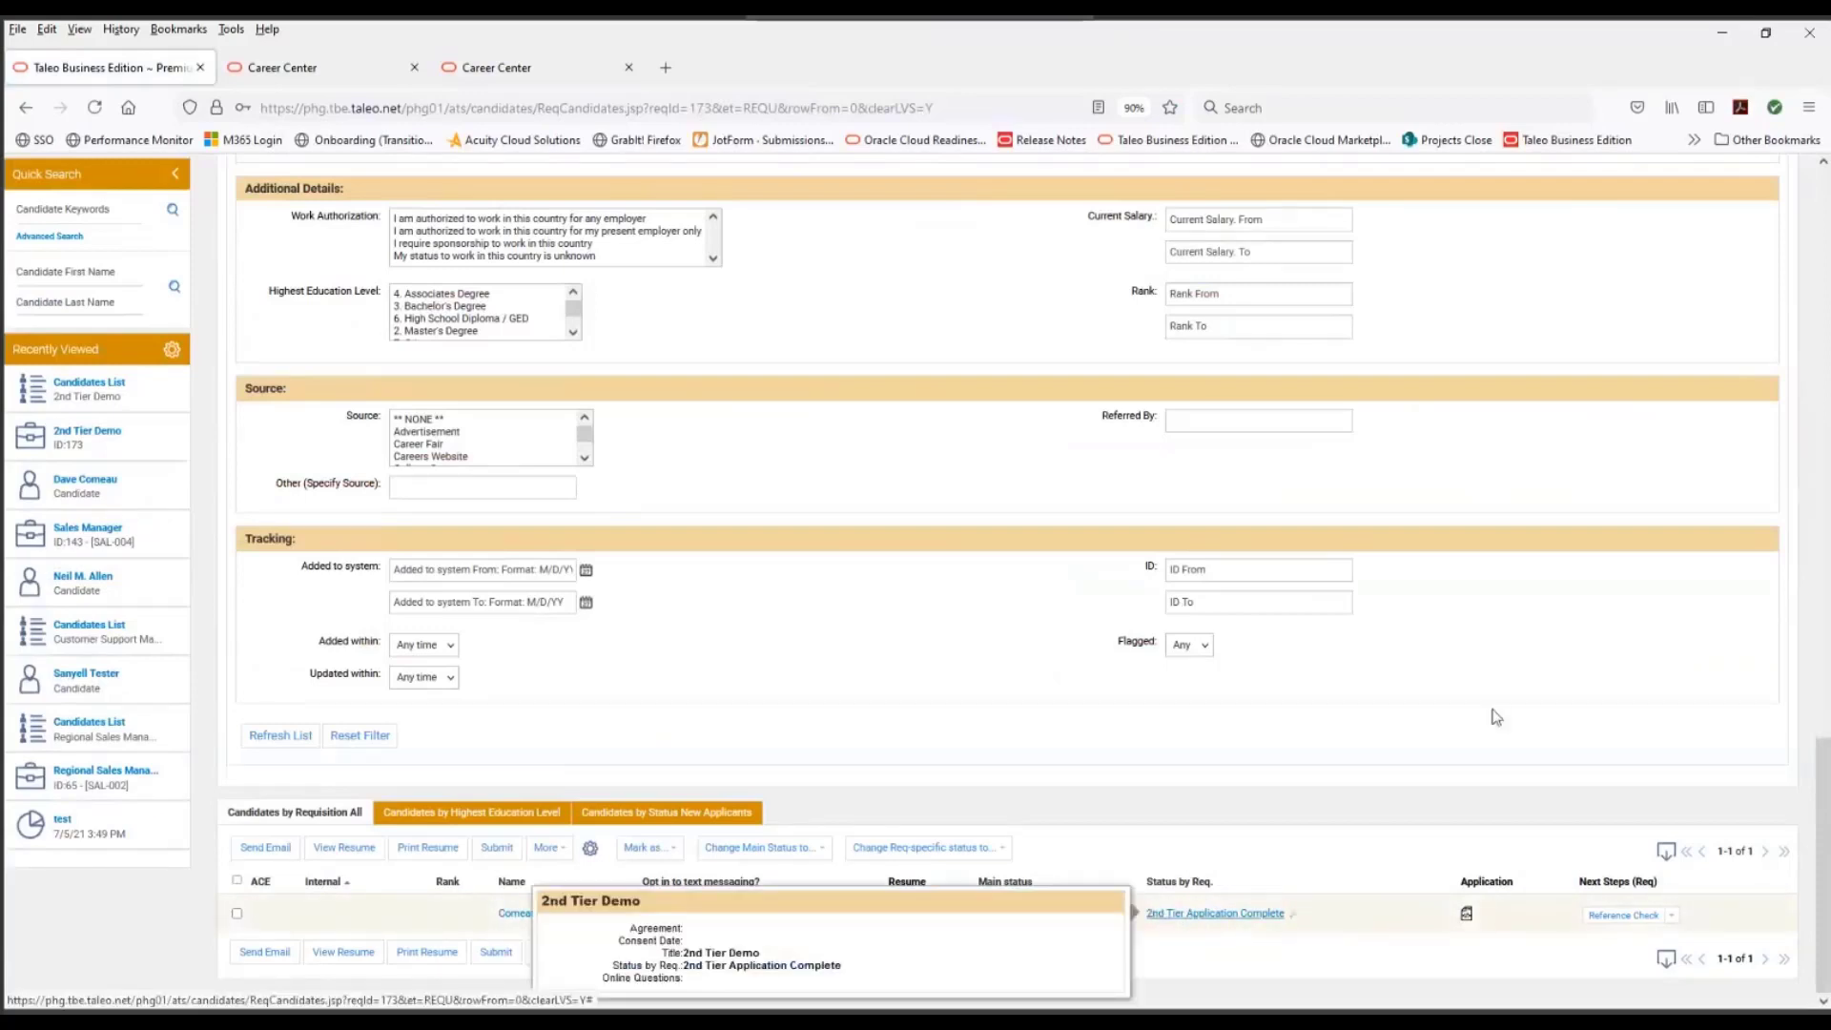